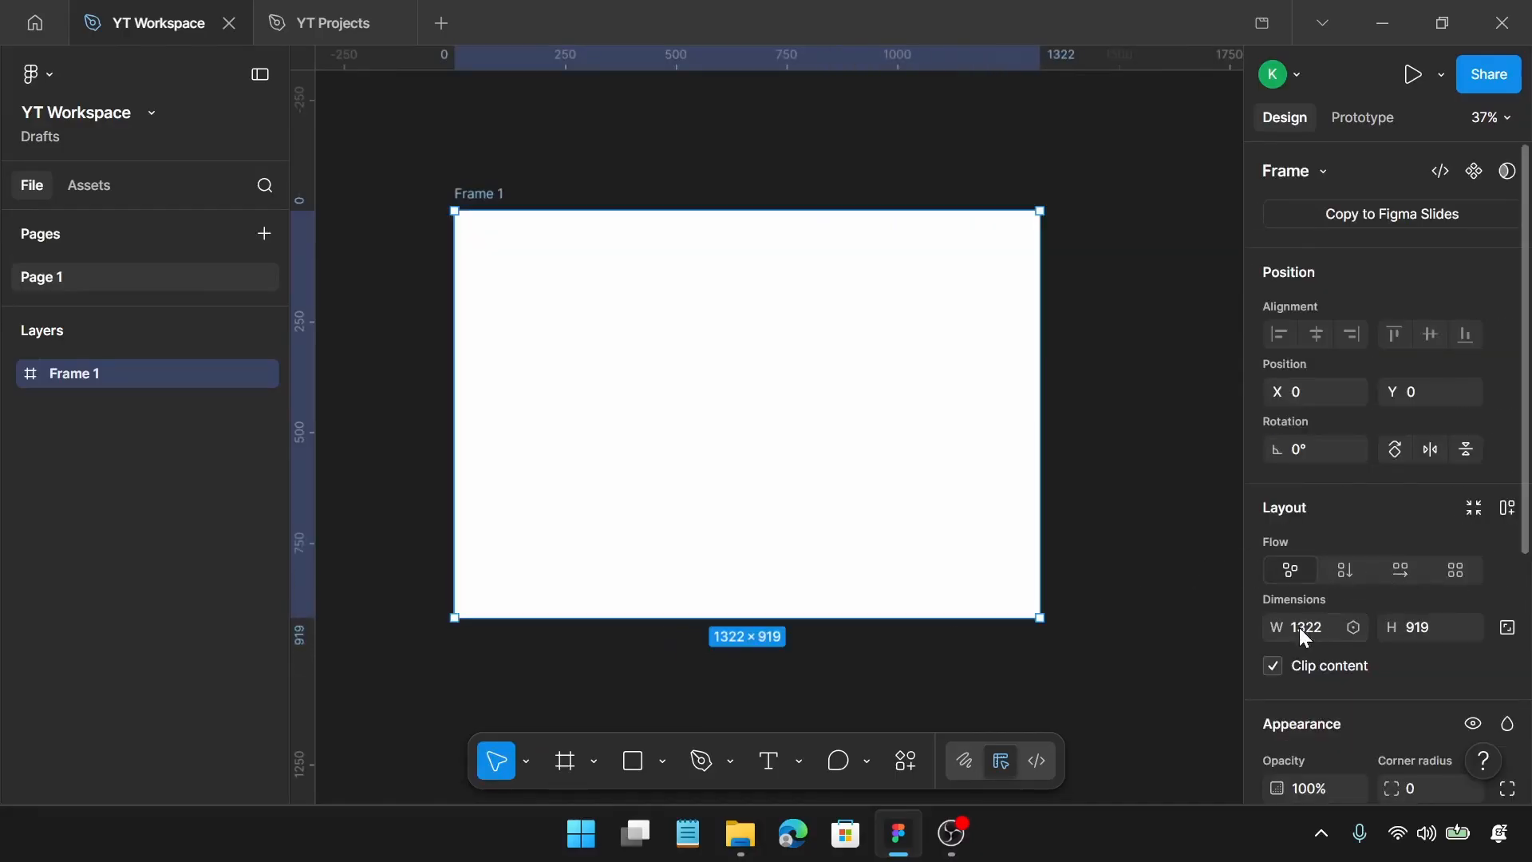
Resize the selected frame to 1440 wide by 960 high
{"action": "left_click", "coordinate": [1298, 627]}
{"action": "type", "text": "1440"}
{"action": "key", "text": "Return"}
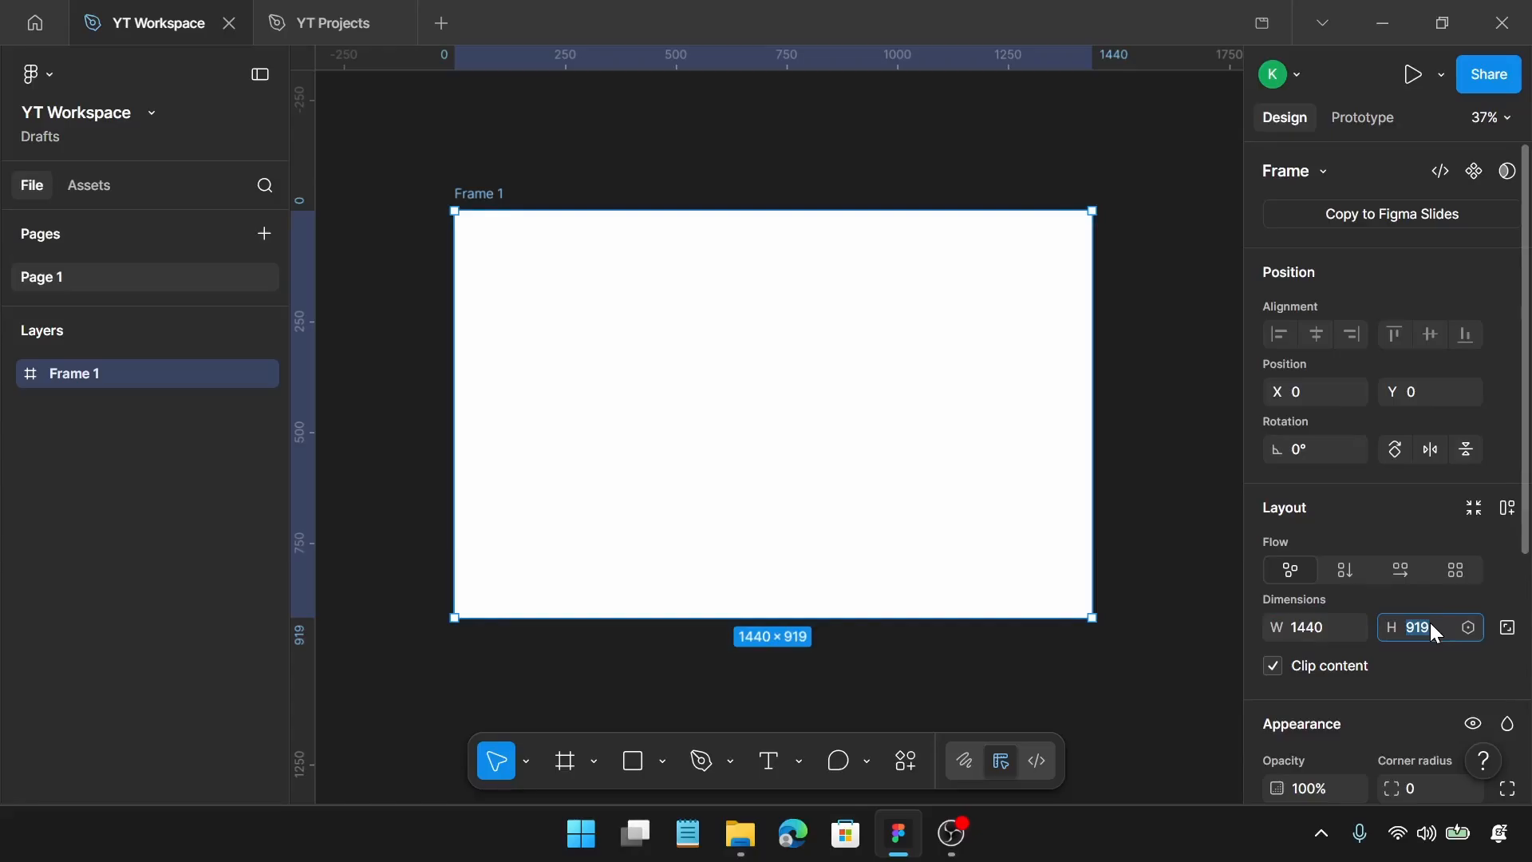
{"action": "left_click", "coordinate": [1431, 623]}
{"action": "type", "text": "960"}
{"action": "key", "text": "Return"}
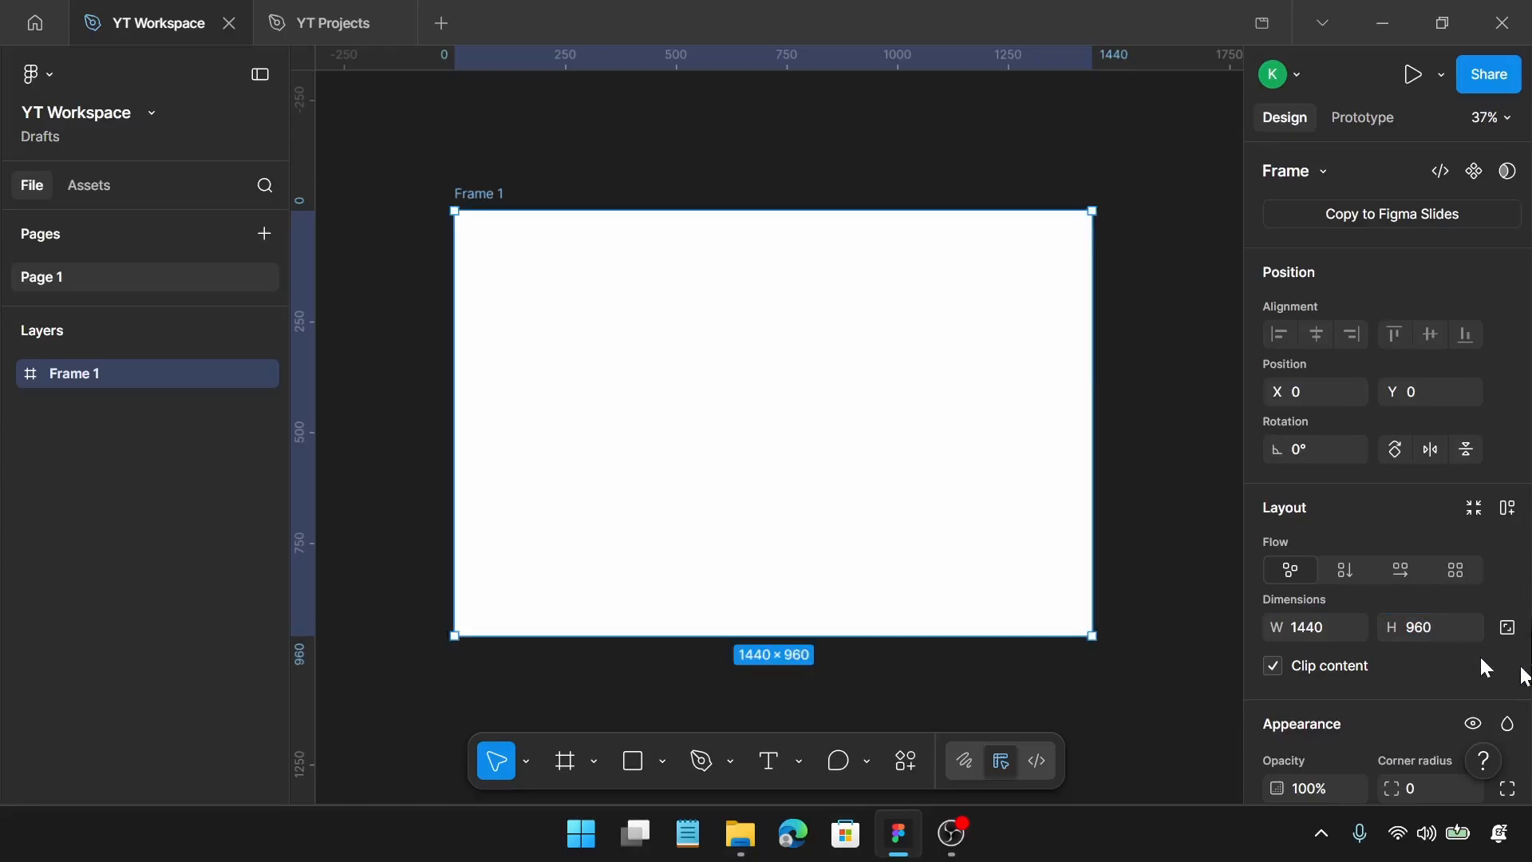
Change the frame's fill colour to black, 000000
{"action": "scroll", "coordinate": [1388, 598], "scroll_direction": "down", "scroll_amount": 5}
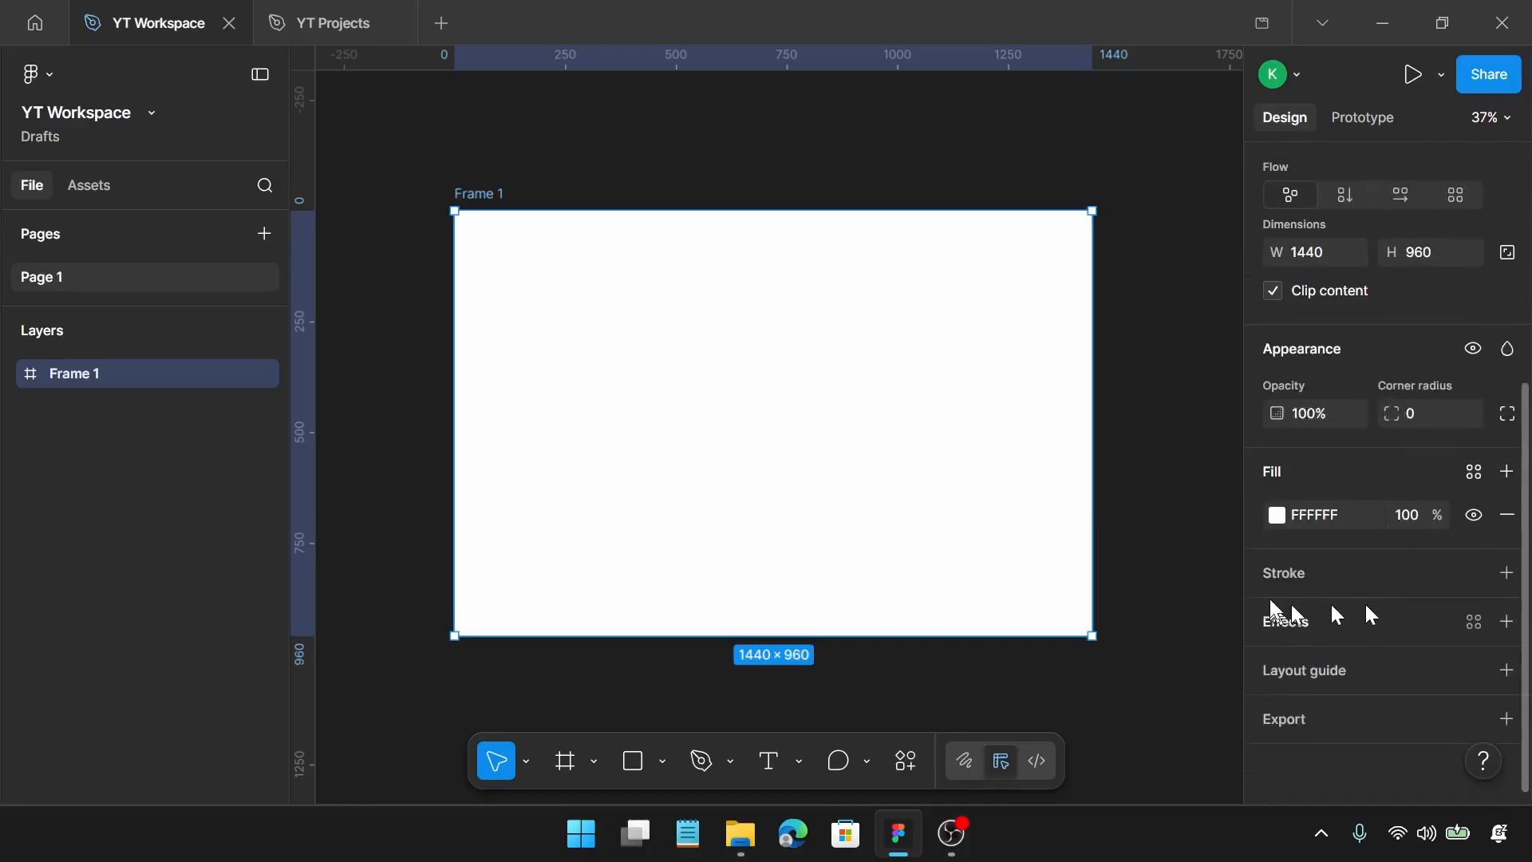
{"action": "left_click", "coordinate": [1277, 516]}
{"action": "left_click_drag", "start_coordinate": [1061, 462], "coordinate": [931, 606]}
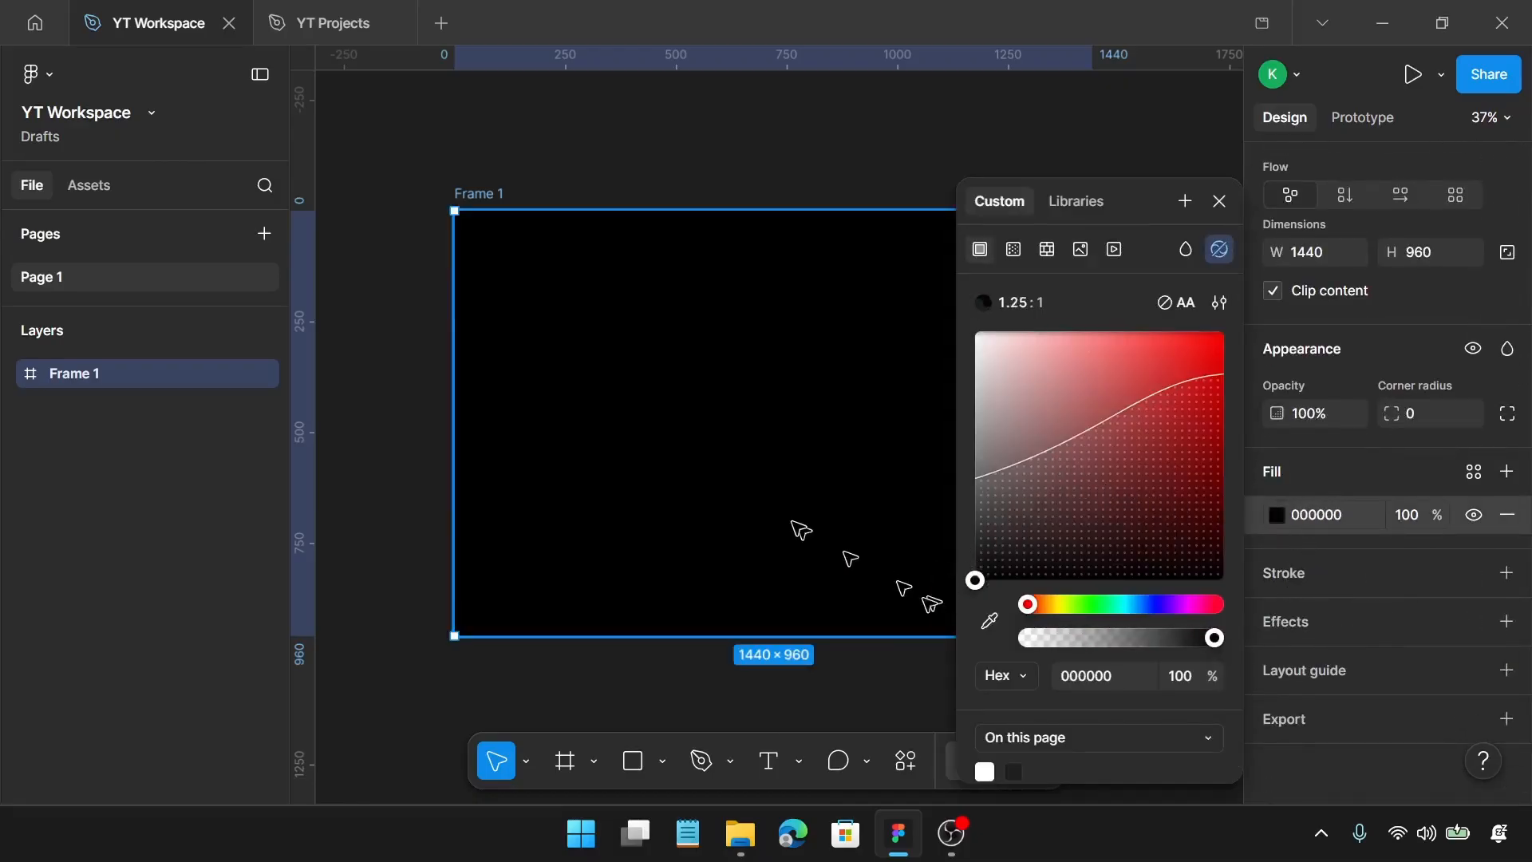
{"action": "left_click", "coordinate": [1215, 207]}
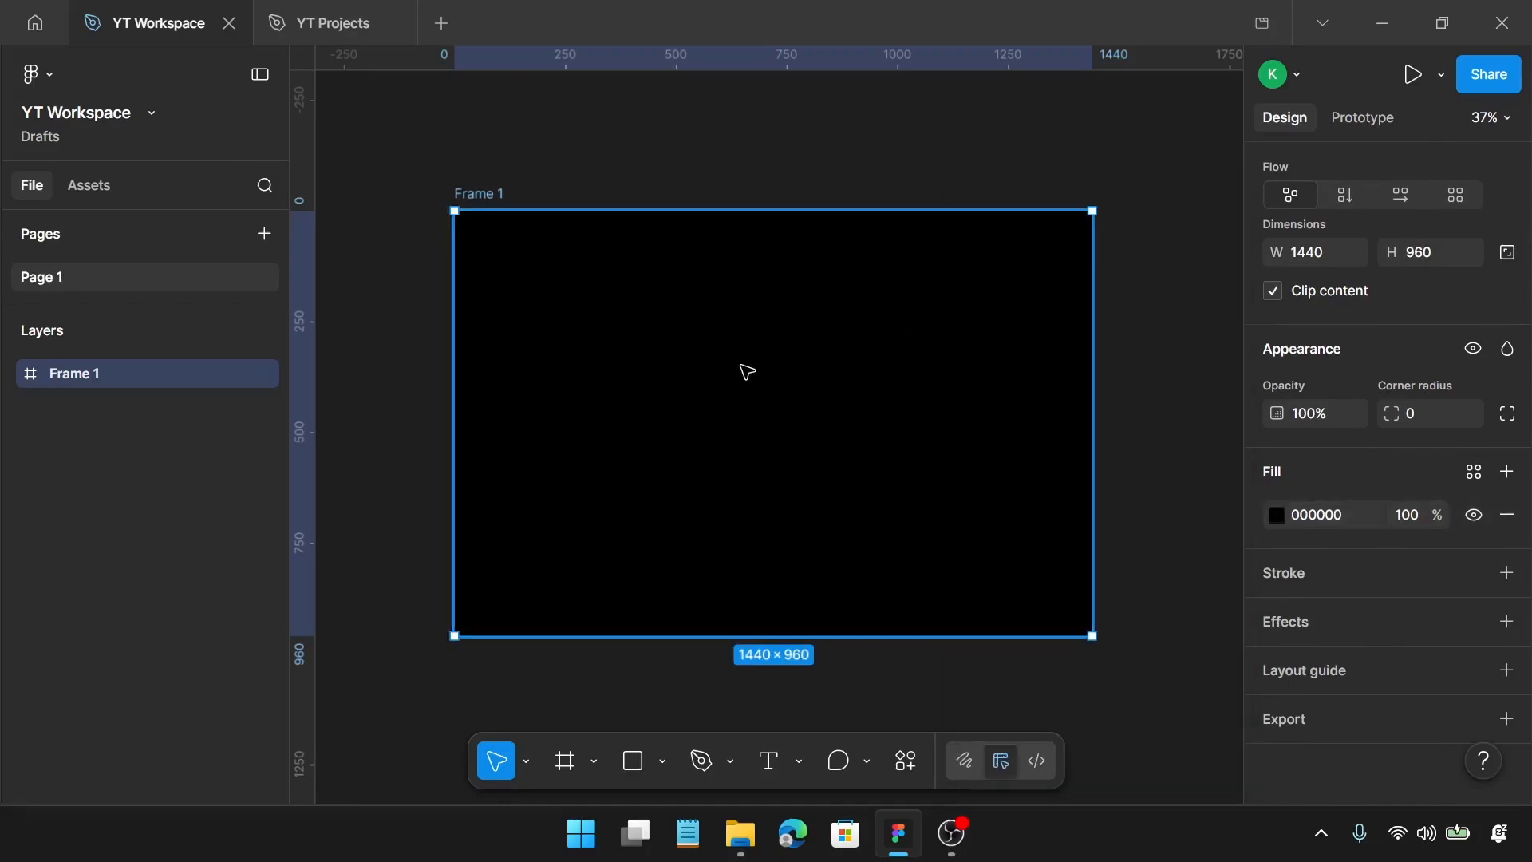
Place a rectangle inside the black frame and size it to 1100 wide by 720 high
{"action": "key", "text": "r"}
{"action": "left_click", "coordinate": [623, 343]}
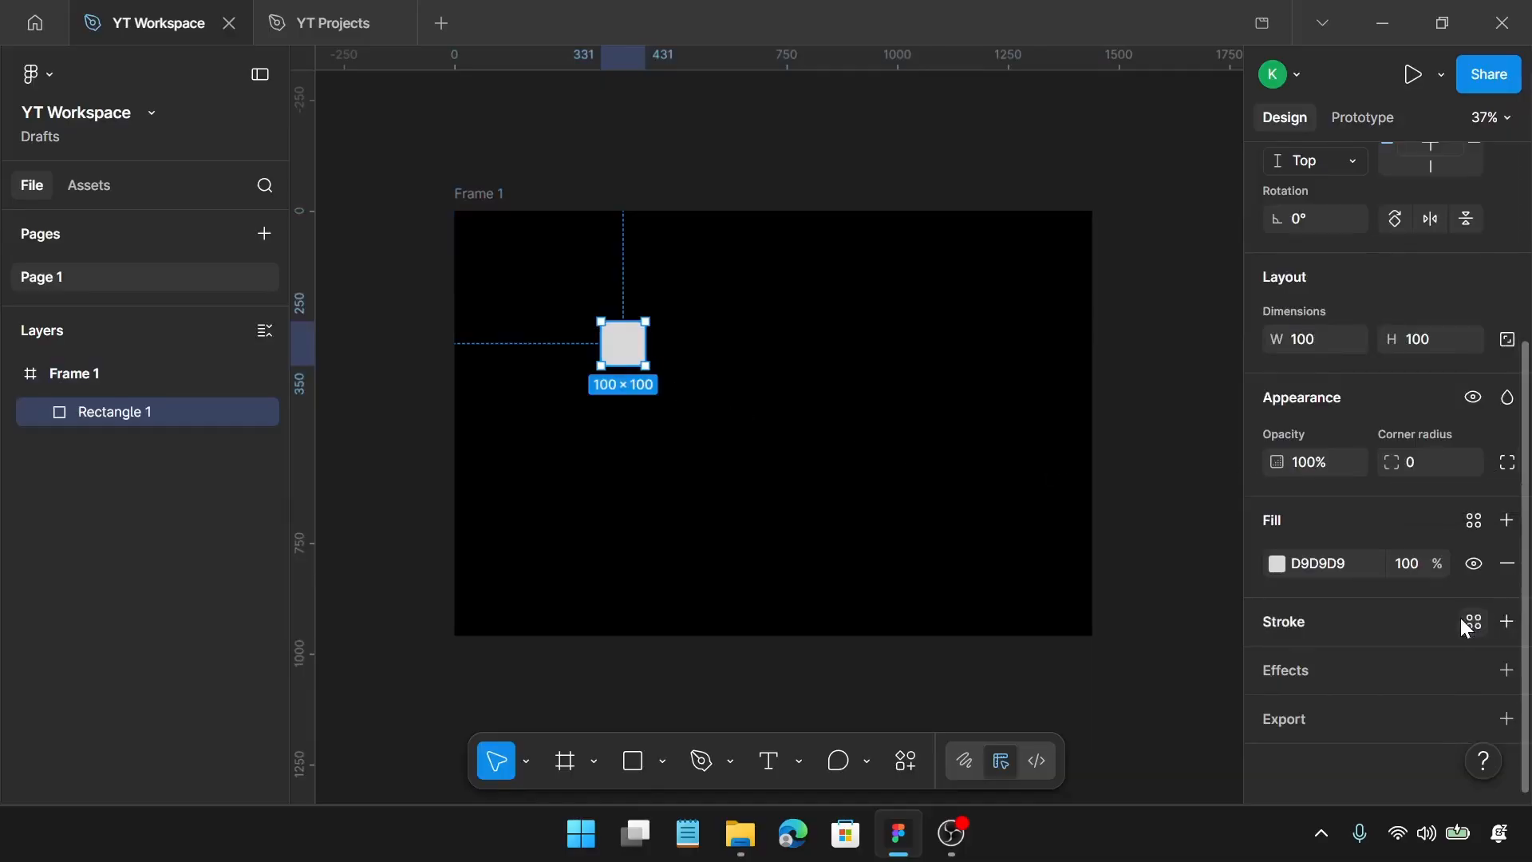
{"action": "scroll", "coordinate": [1456, 616], "scroll_direction": "up", "scroll_amount": 3}
{"action": "scroll", "coordinate": [1428, 622], "scroll_direction": "up", "scroll_amount": 1}
{"action": "scroll", "coordinate": [1357, 611], "scroll_direction": "down", "scroll_amount": 2}
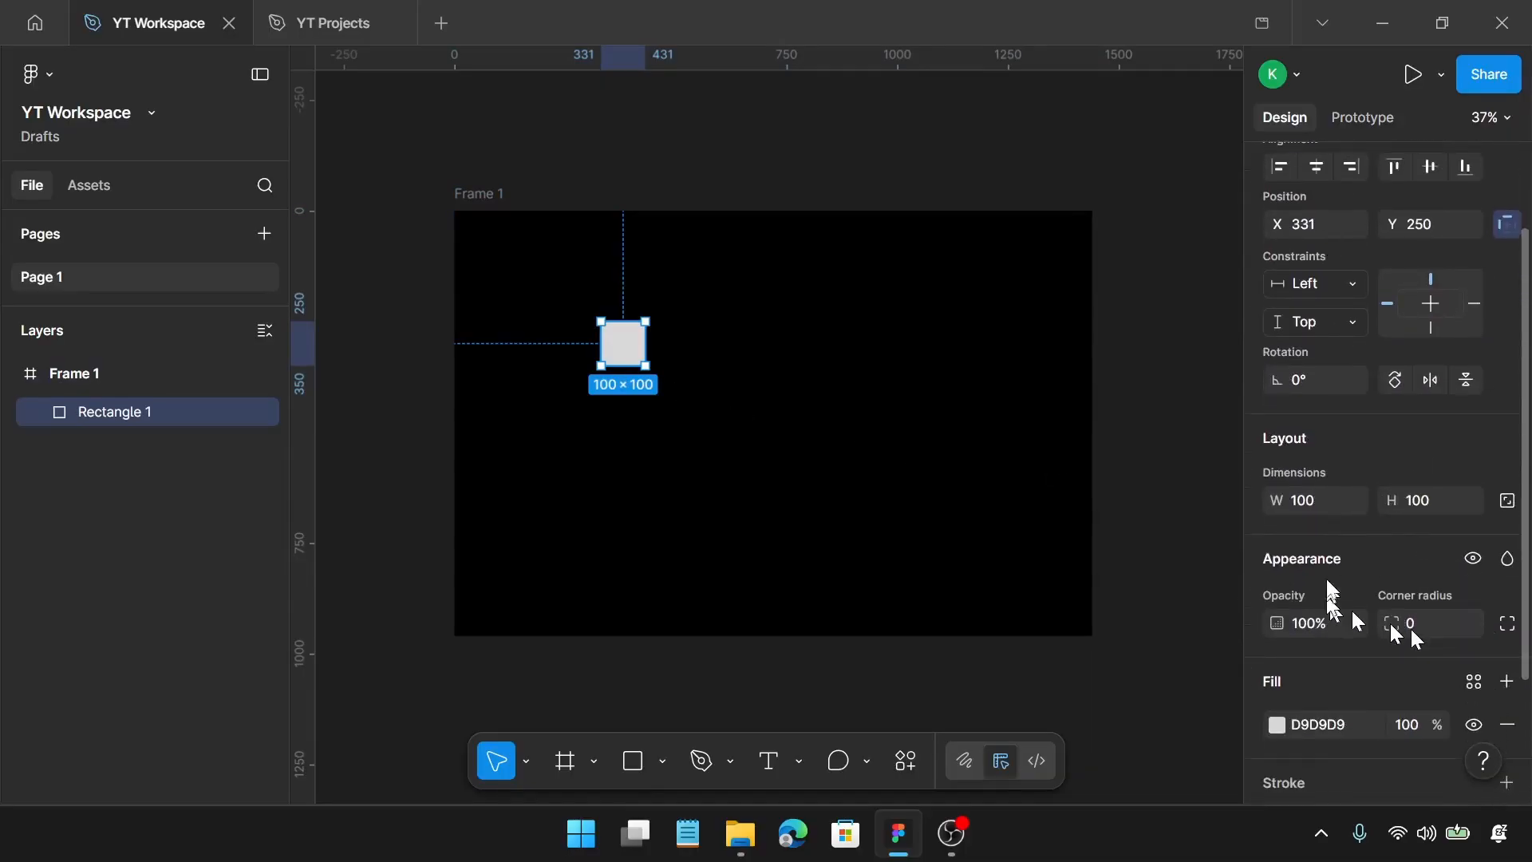
{"action": "left_click", "coordinate": [1309, 505]}
{"action": "type", "text": "1100"}
{"action": "key", "text": "Return"}
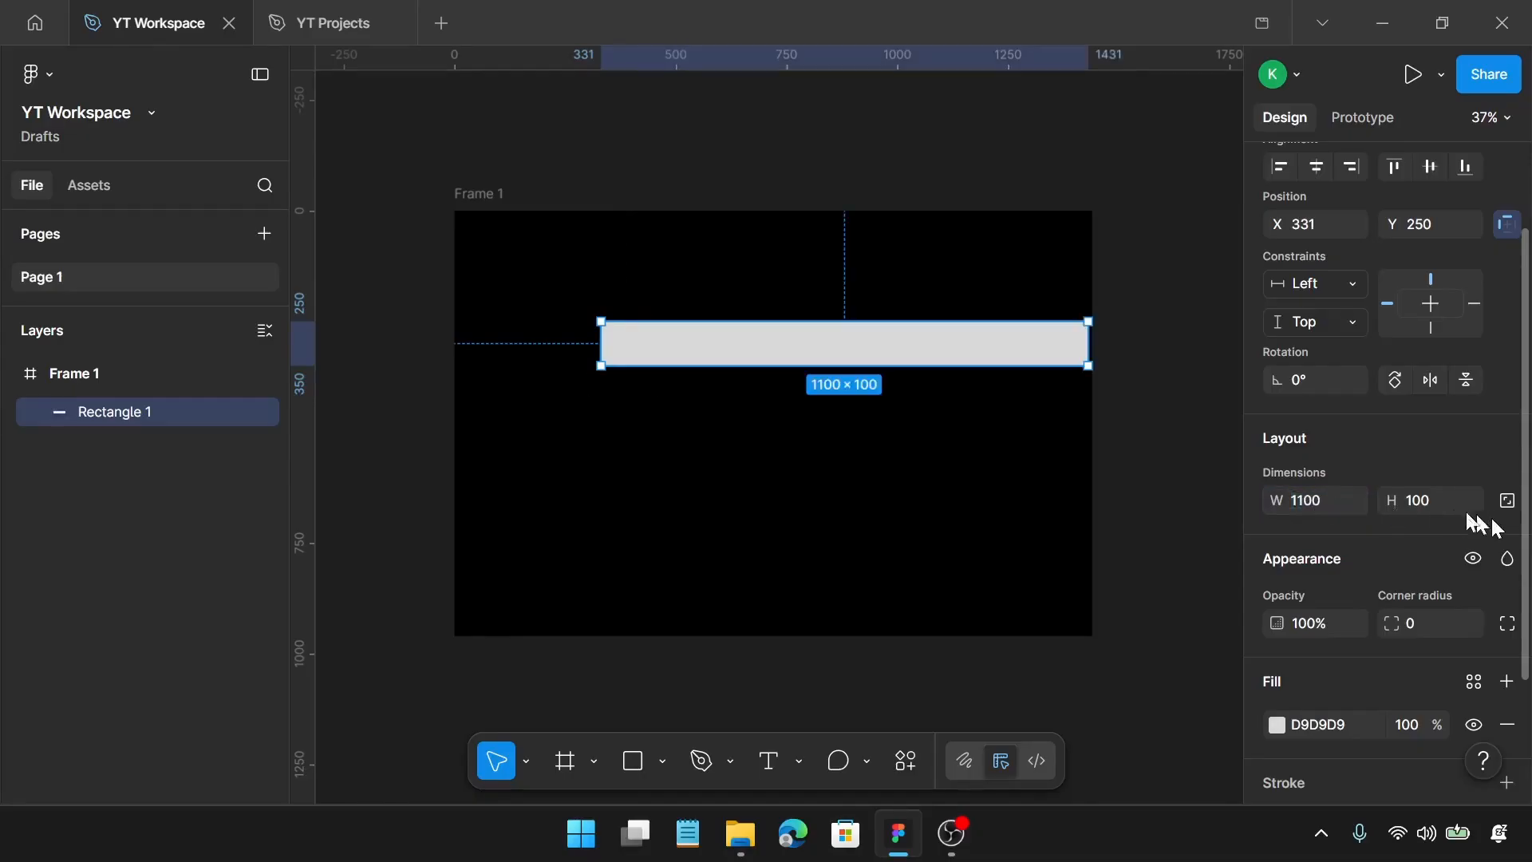
{"action": "left_click", "coordinate": [1418, 499]}
{"action": "type", "text": "720"}
{"action": "key", "text": "Return"}
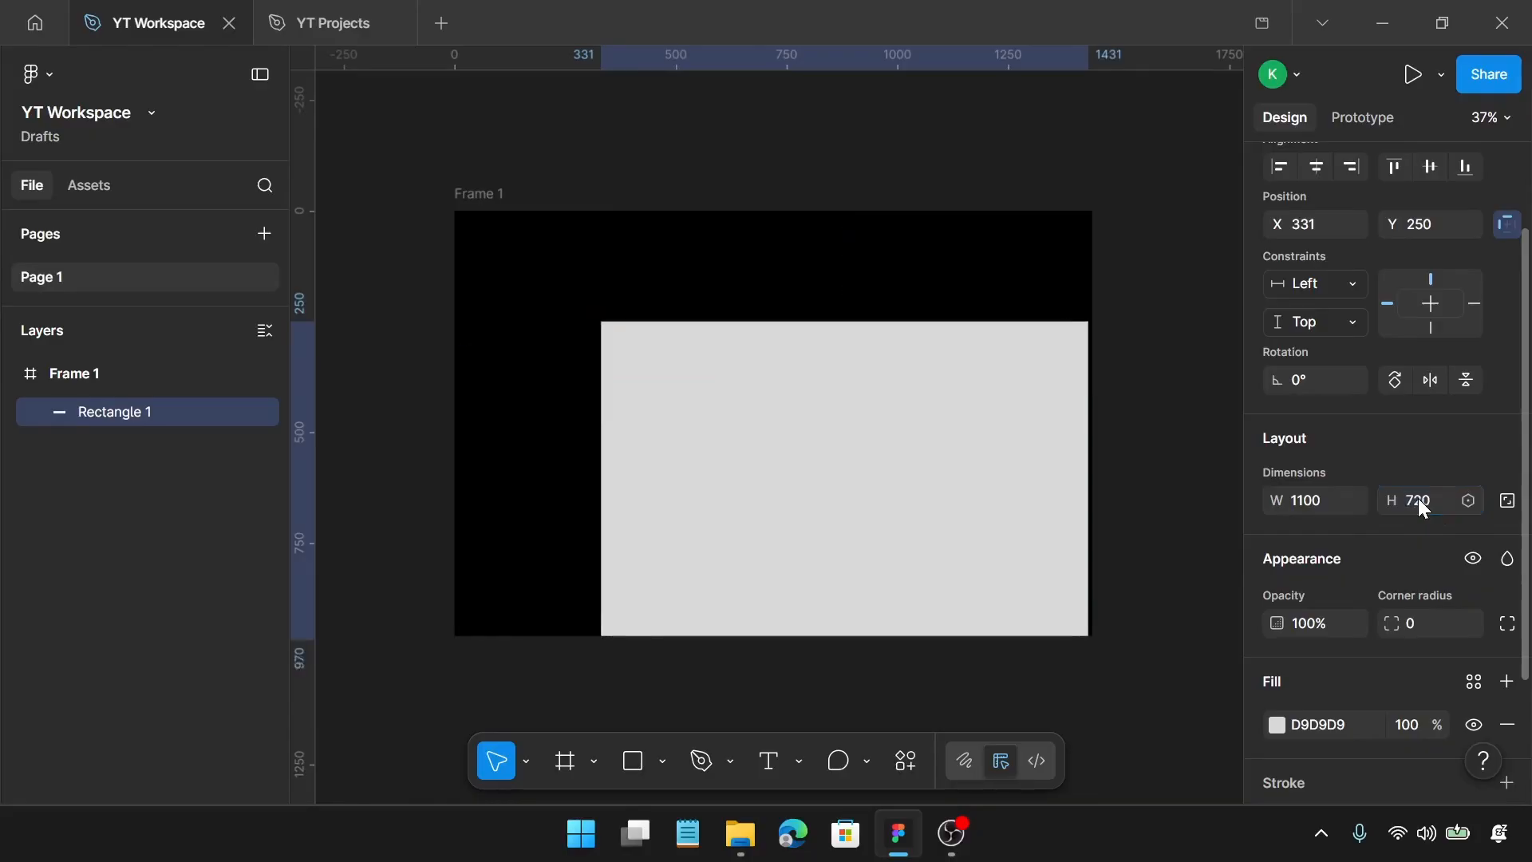
Move the rectangle so it is horizontally centred and flush with the frame's bottom edge, at X 170, Y 240
{"action": "left_click_drag", "start_coordinate": [933, 469], "coordinate": [873, 463]}
{"action": "scroll", "coordinate": [785, 662], "scroll_direction": "up", "scroll_amount": 10}
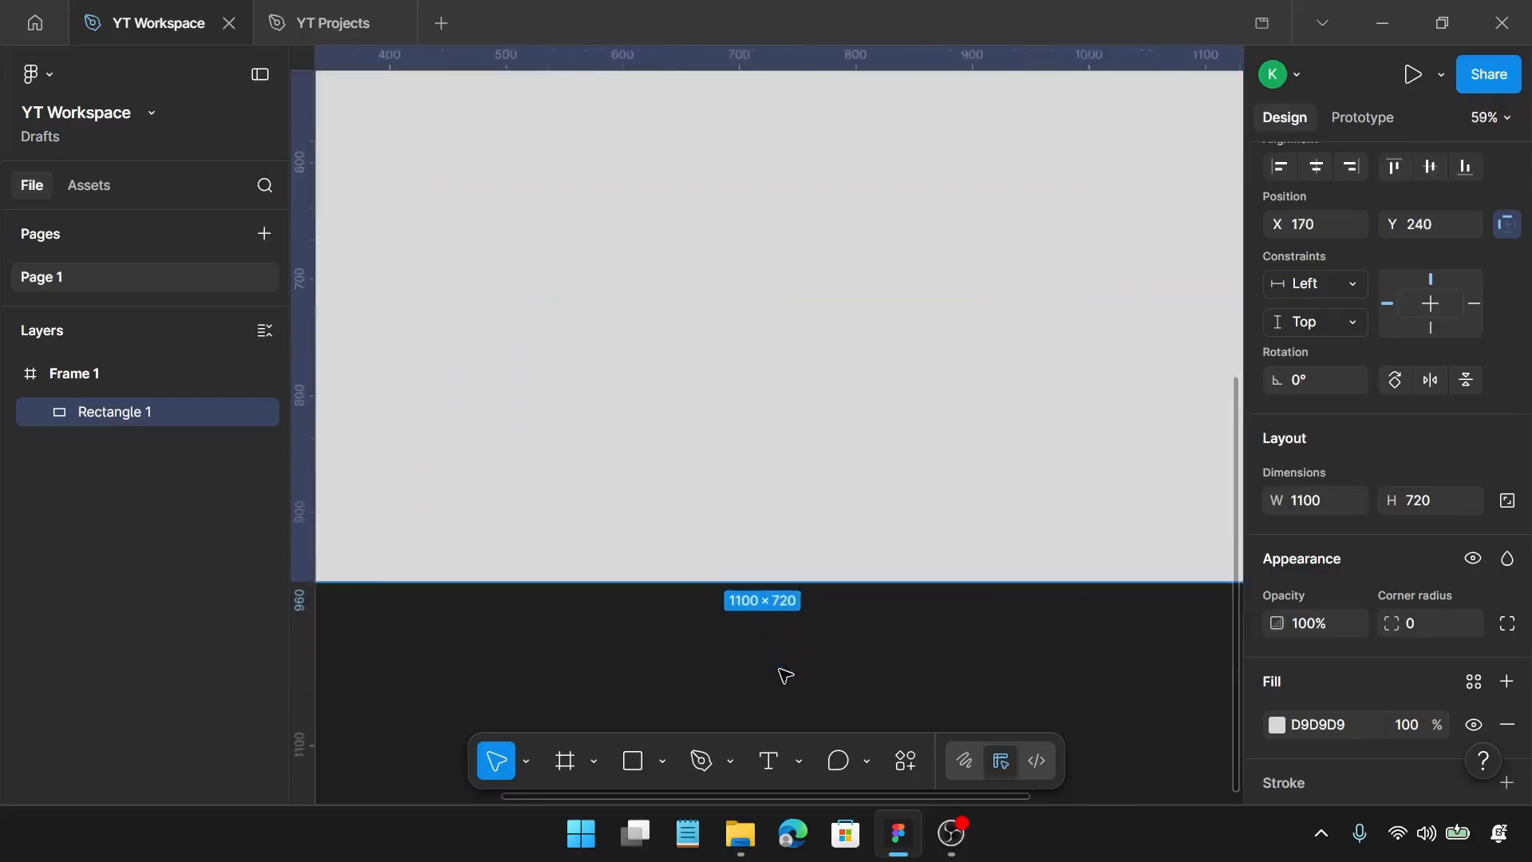
{"action": "scroll", "coordinate": [878, 609], "scroll_direction": "down", "scroll_amount": 10}
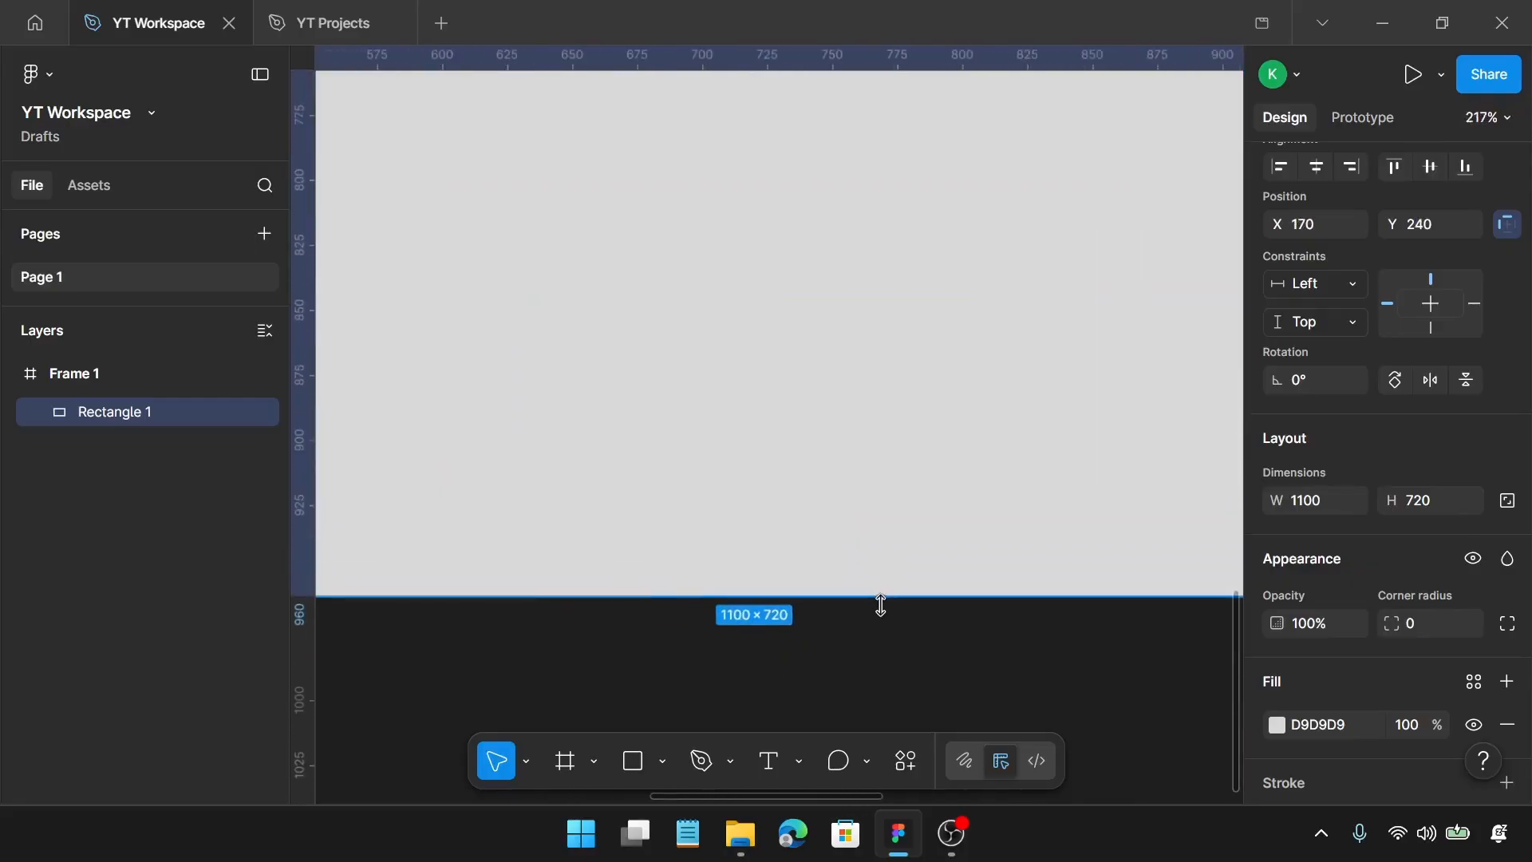
{"action": "scroll", "coordinate": [876, 609], "scroll_direction": "down", "scroll_amount": 2}
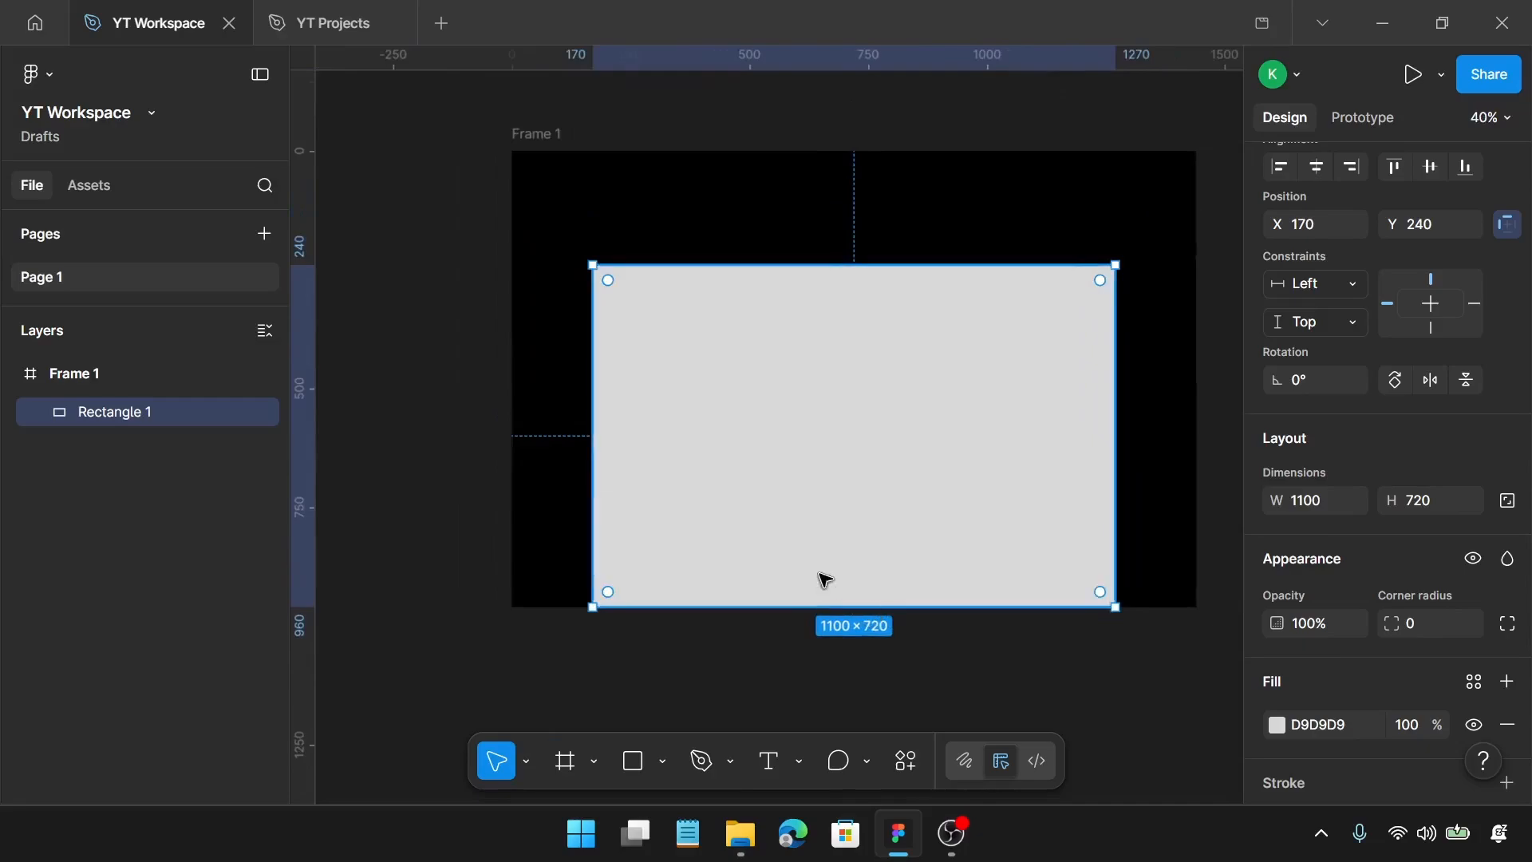
{"action": "scroll", "coordinate": [822, 582], "scroll_direction": "right", "scroll_amount": 1}
{"action": "left_click_drag", "start_coordinate": [885, 375], "coordinate": [883, 362]}
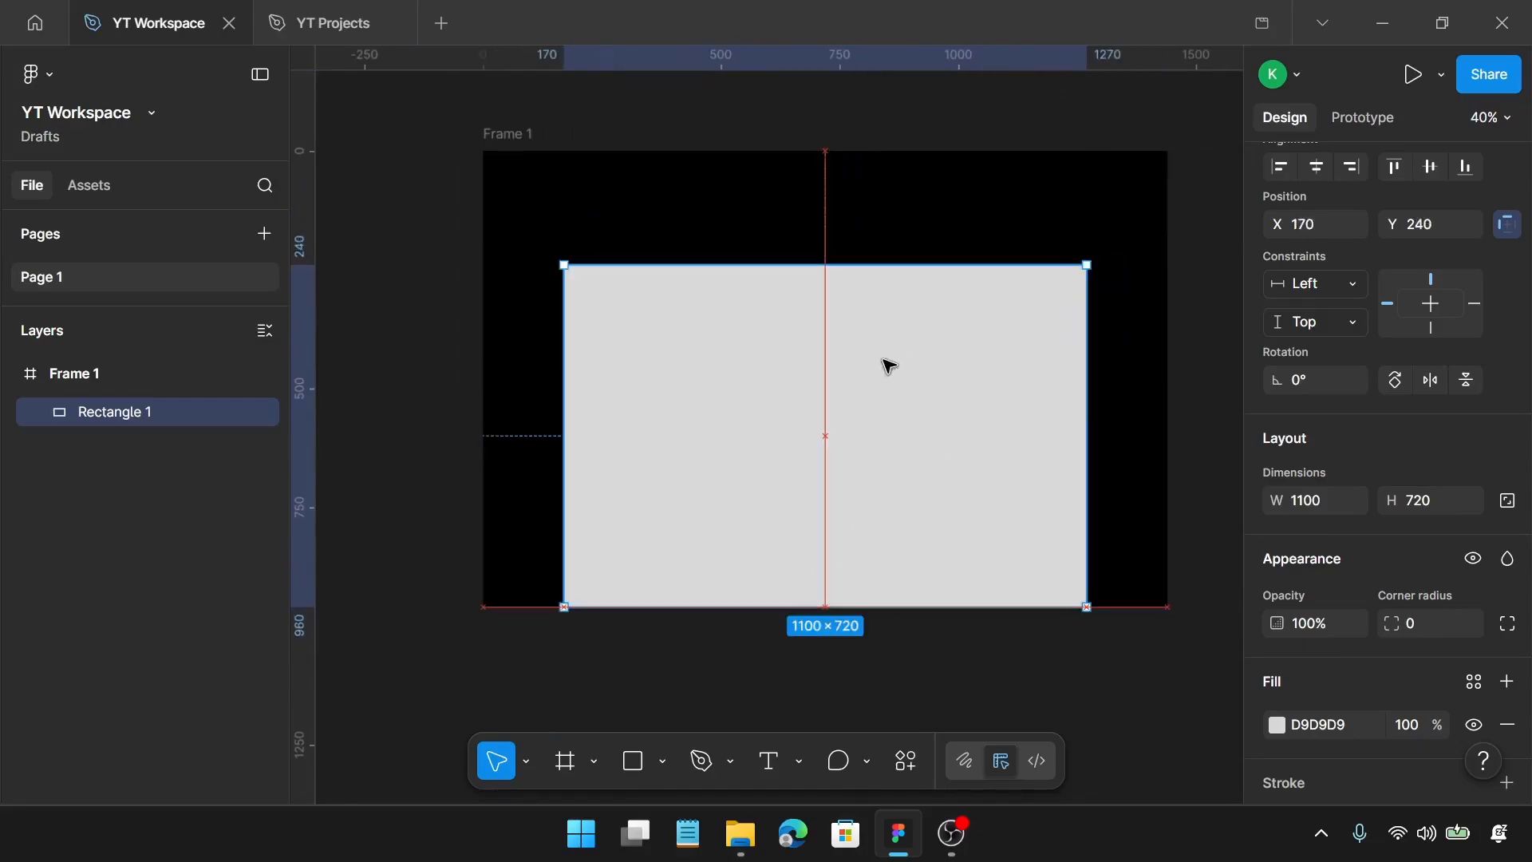
Fill the rectangle with the yellow colour FFBE00 and deselect it
{"action": "scroll", "coordinate": [1300, 530], "scroll_direction": "down", "scroll_amount": 2}
{"action": "scroll", "coordinate": [1301, 529], "scroll_direction": "down", "scroll_amount": 1}
{"action": "left_click", "coordinate": [1299, 563]}
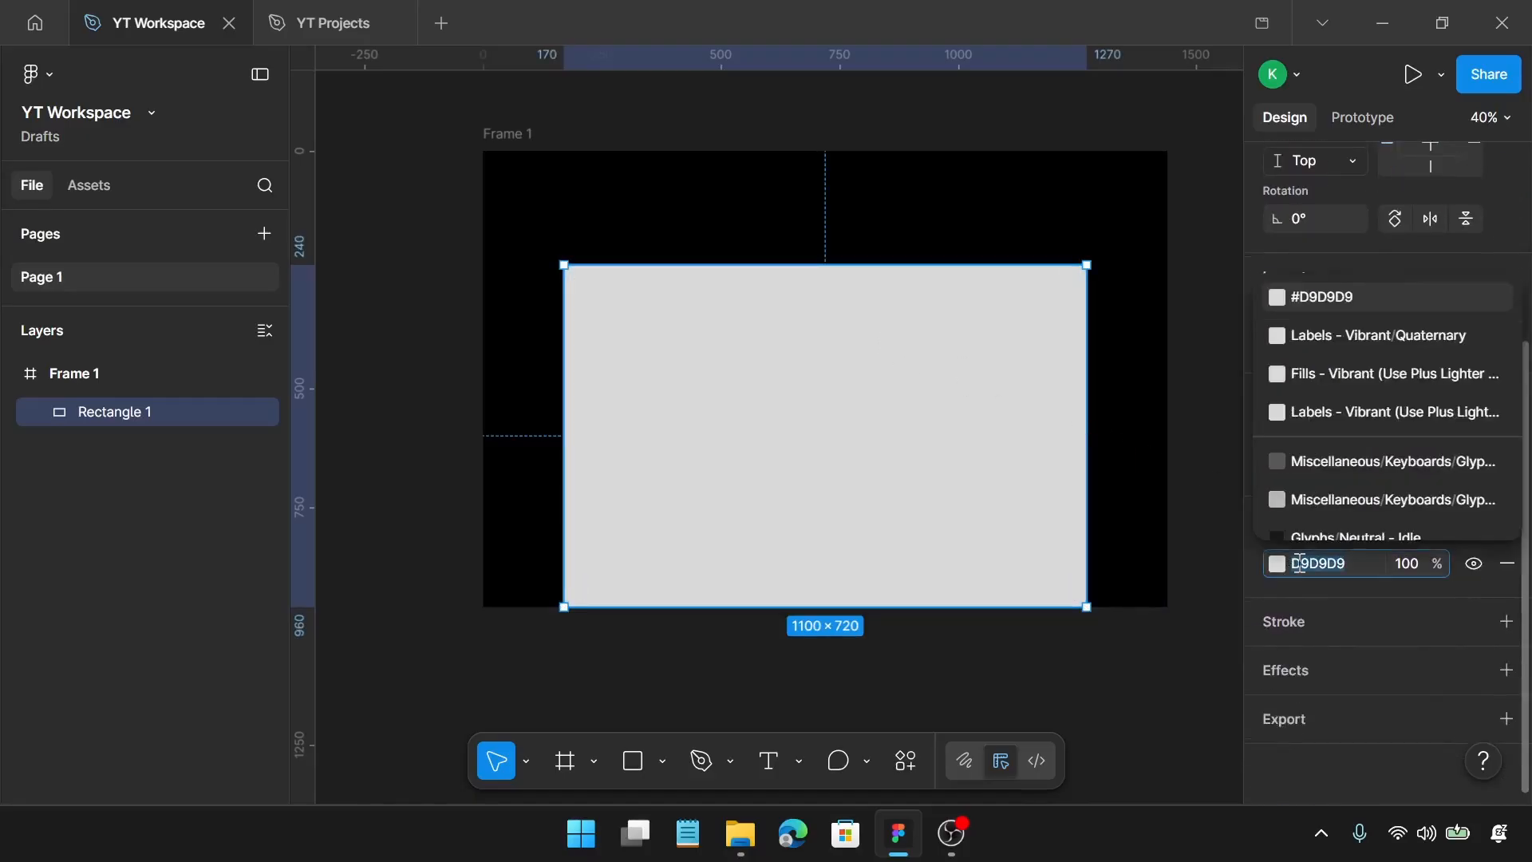
{"action": "type", "text": "ffb"}
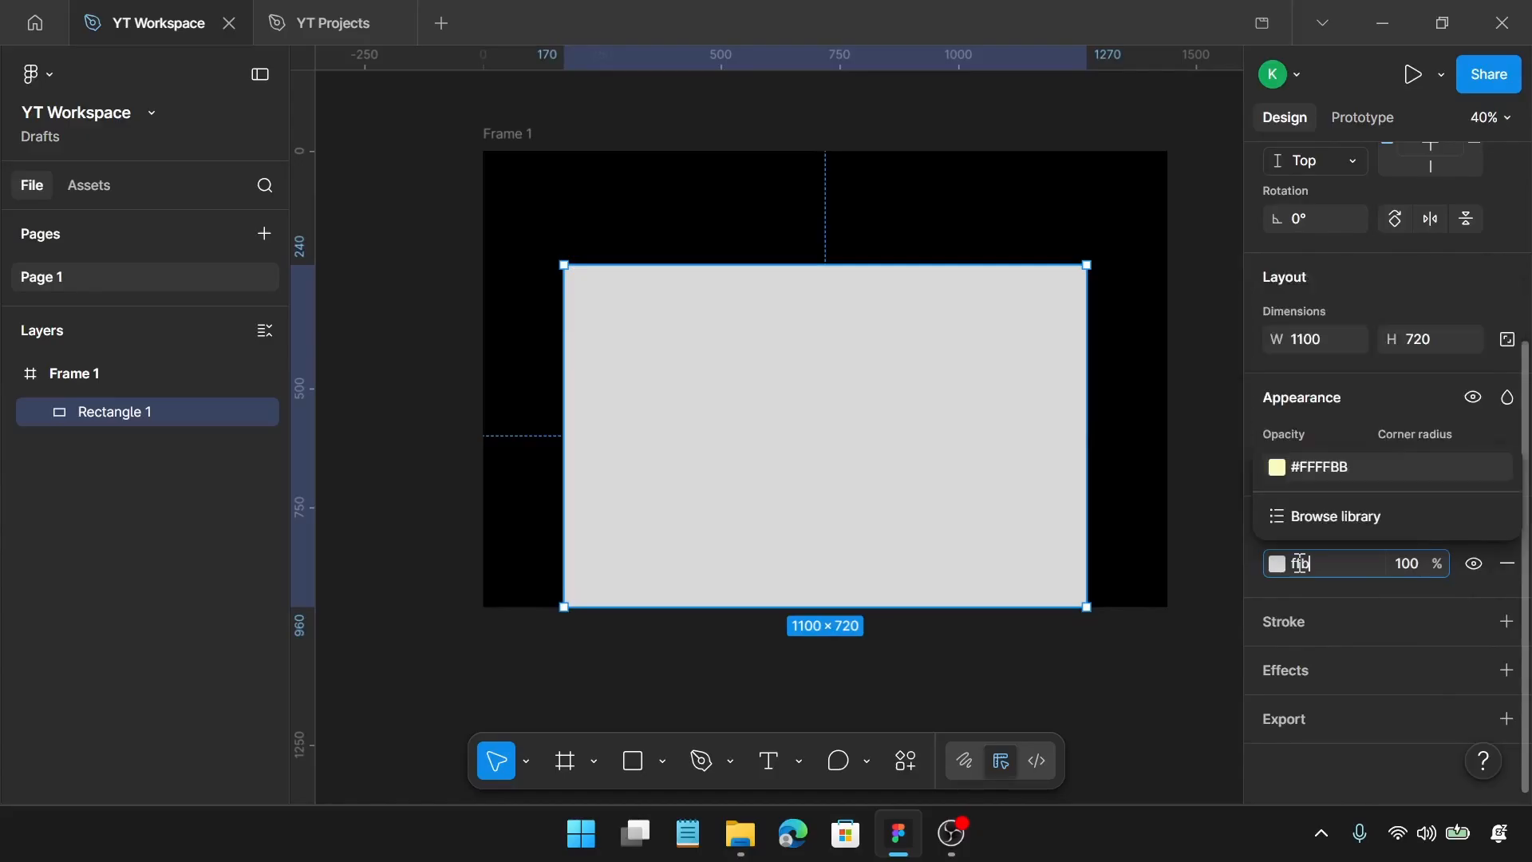
{"action": "type", "text": "e00"}
{"action": "key", "text": "Return"}
{"action": "left_click", "coordinate": [911, 214]}
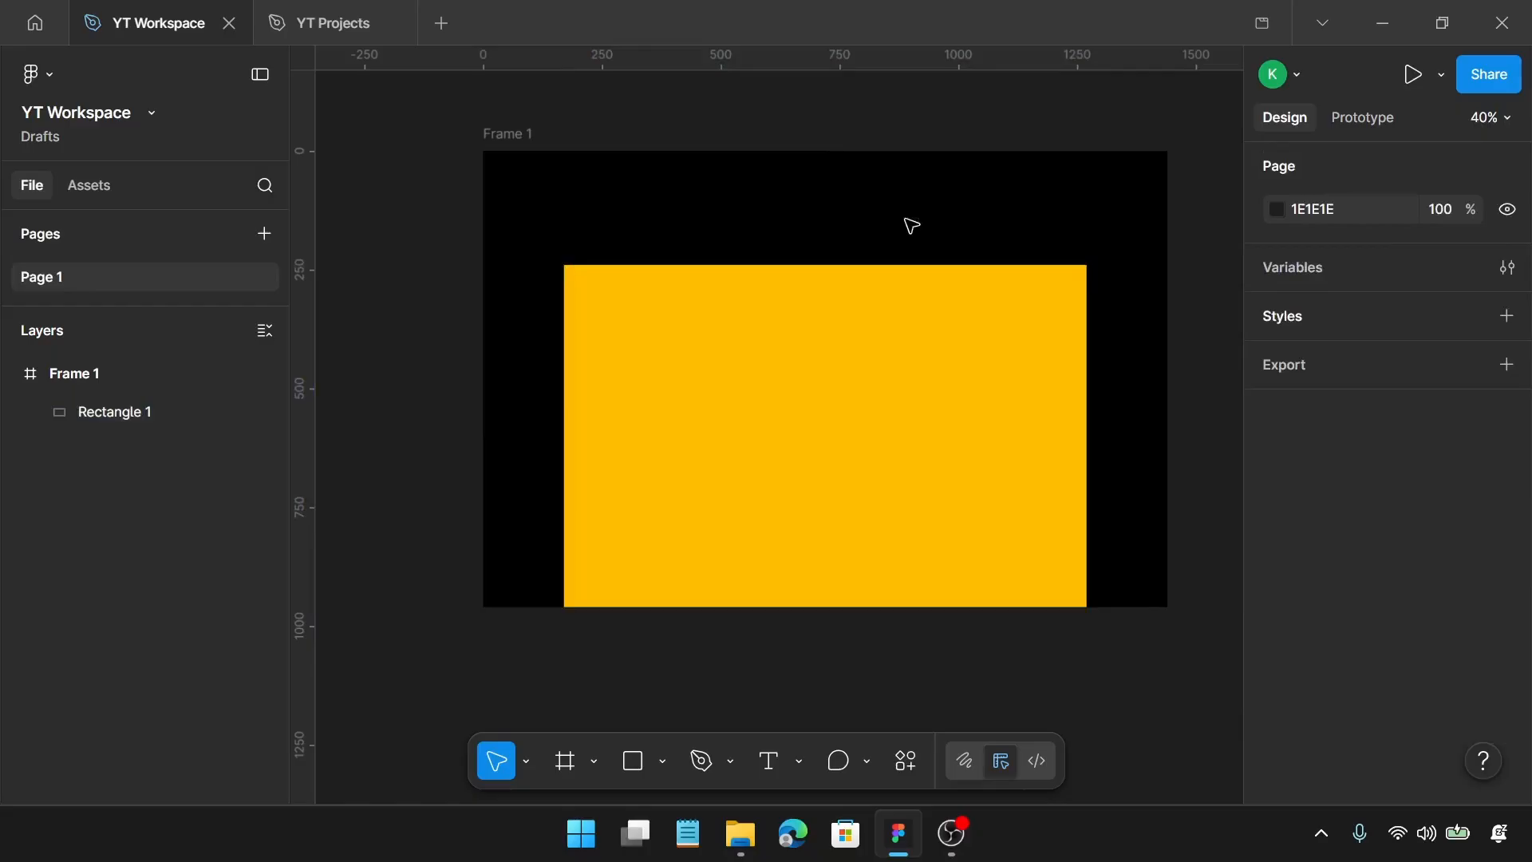
Add a text layer reading "CONTACT US" over the upper part of the yellow rectangle
{"action": "key", "text": "t"}
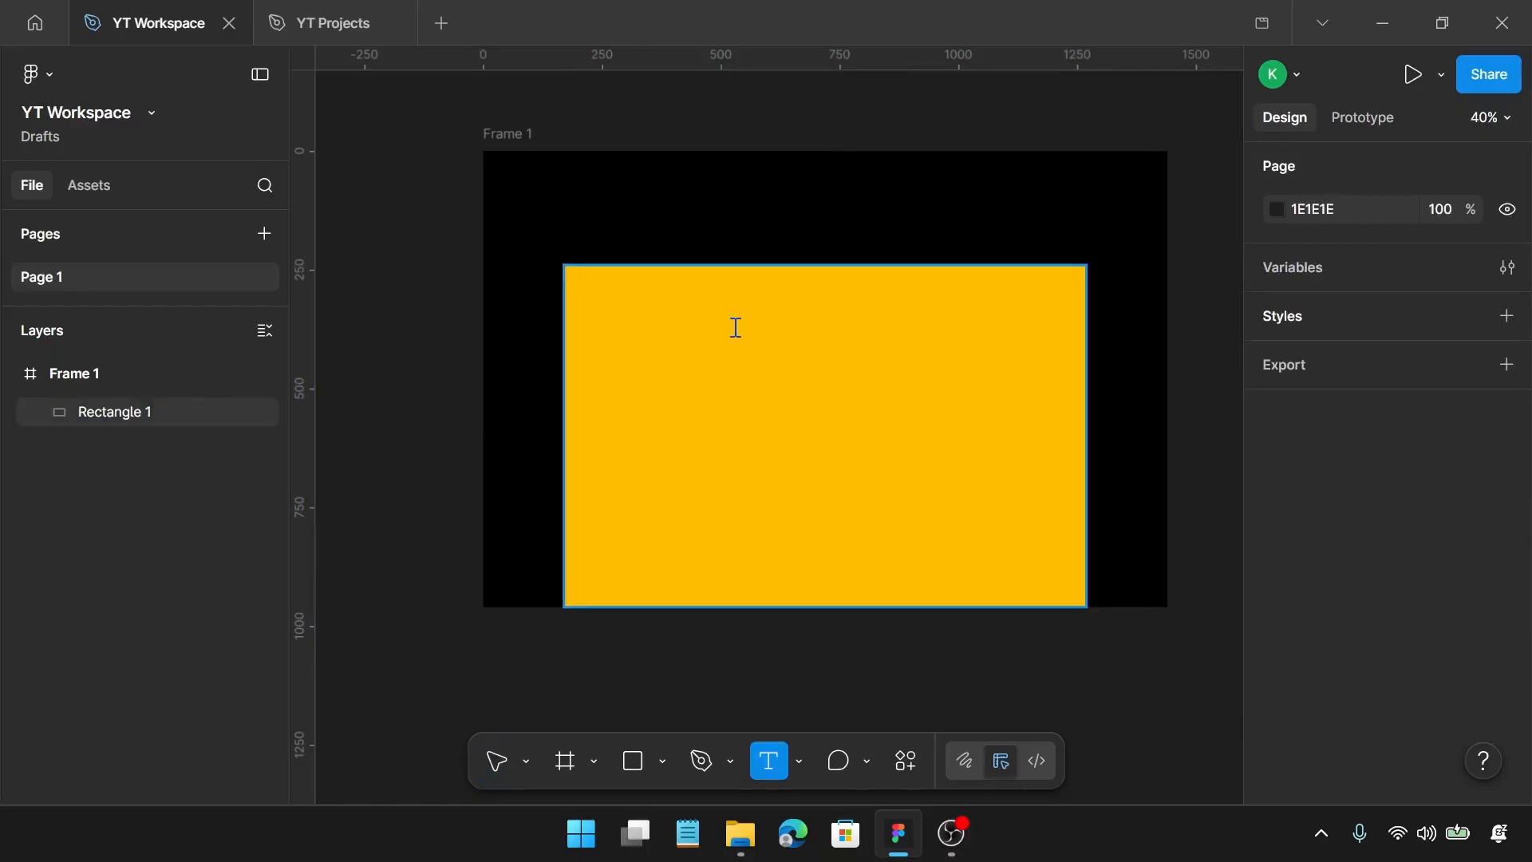
{"action": "left_click", "coordinate": [735, 328]}
{"action": "scroll", "coordinate": [736, 328], "scroll_direction": "up", "scroll_amount": 5}
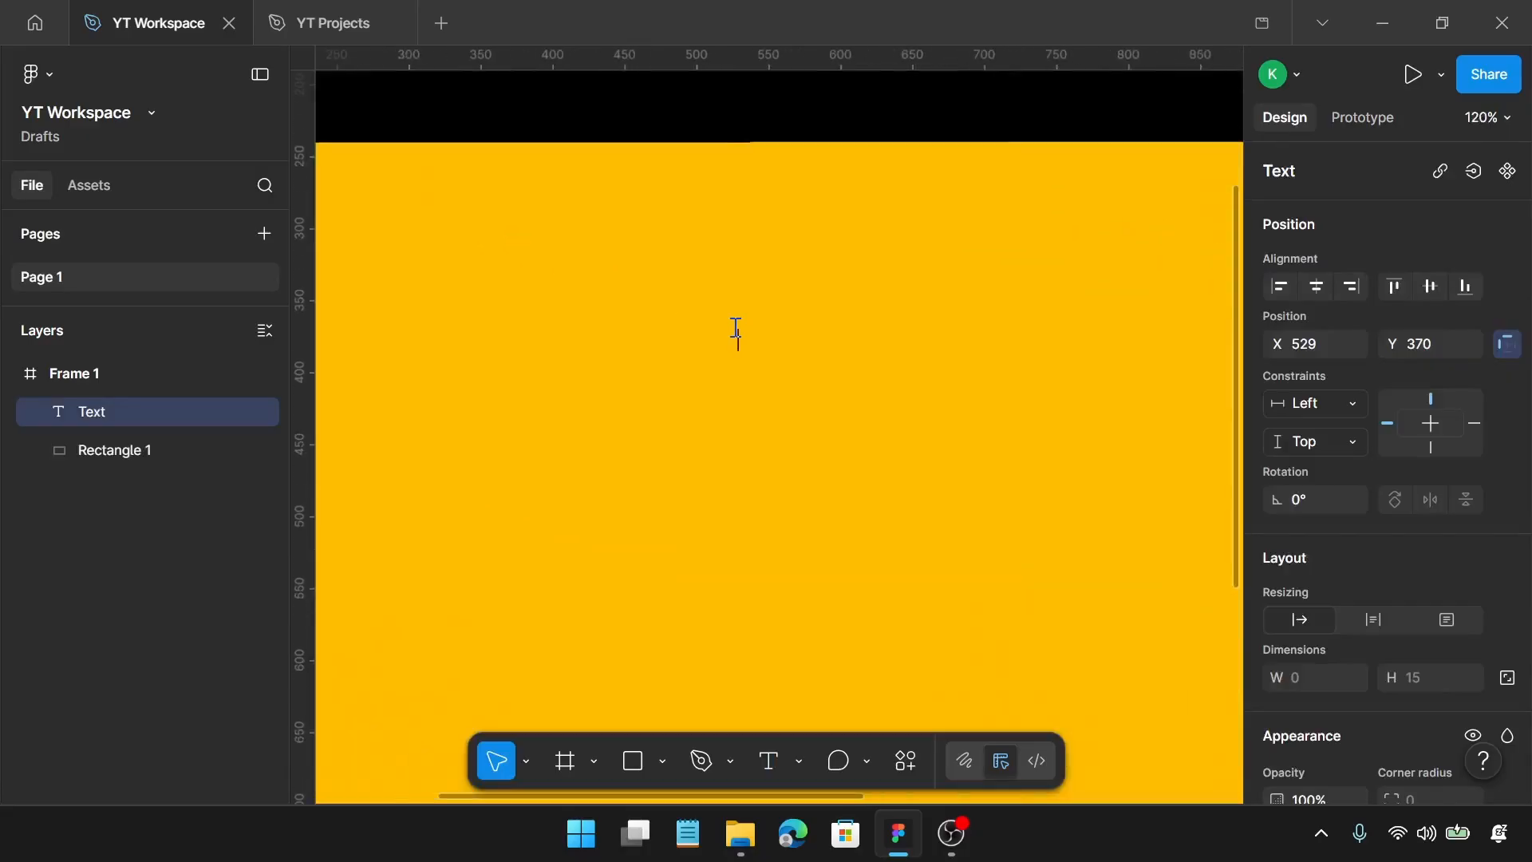
{"action": "key", "text": "Caps_Lock"}
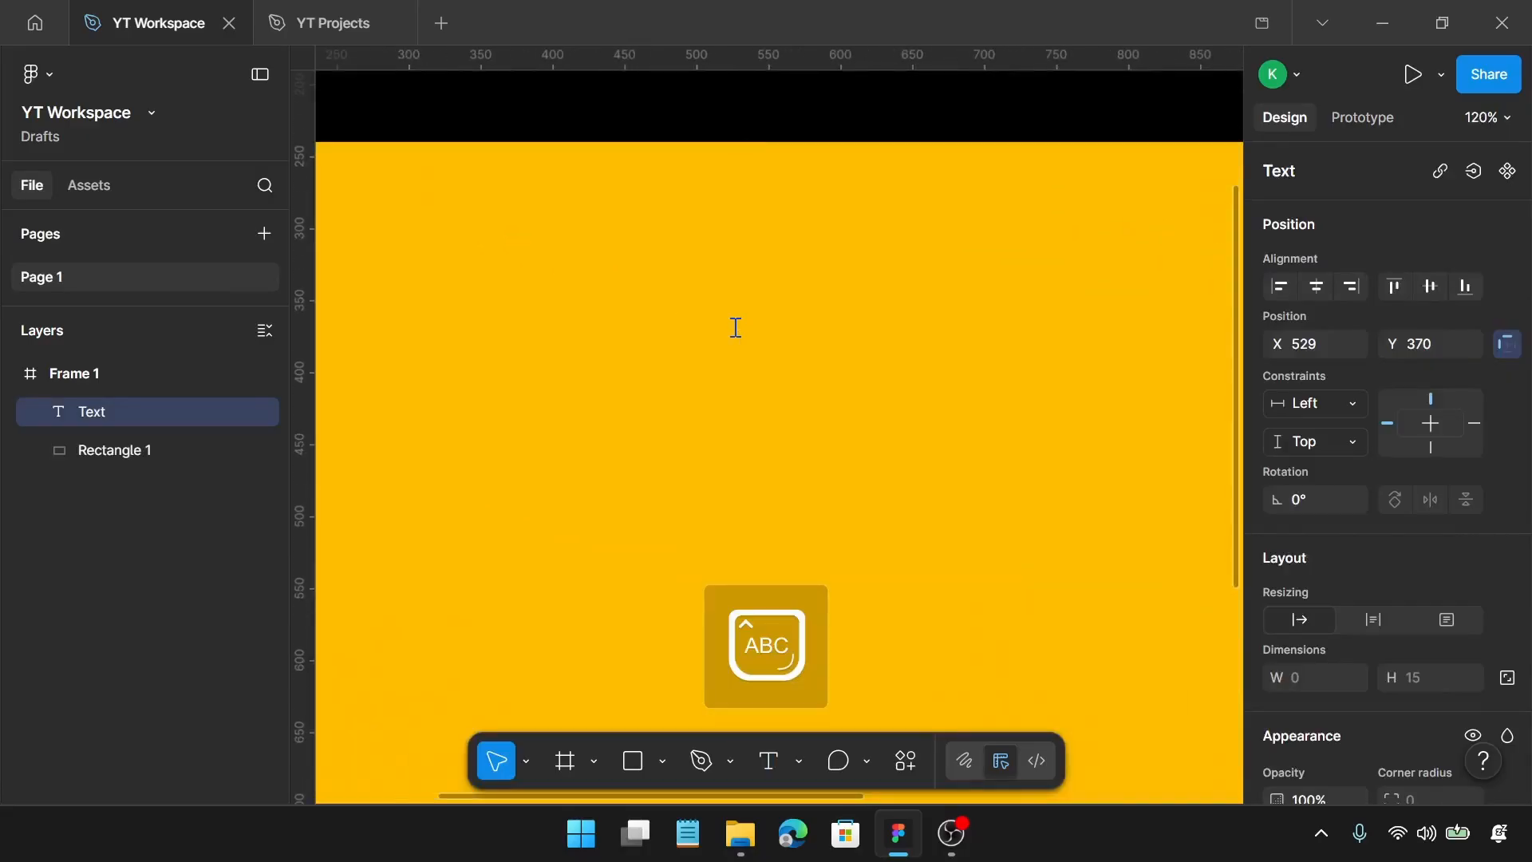
{"action": "type", "text": "CONTE"}
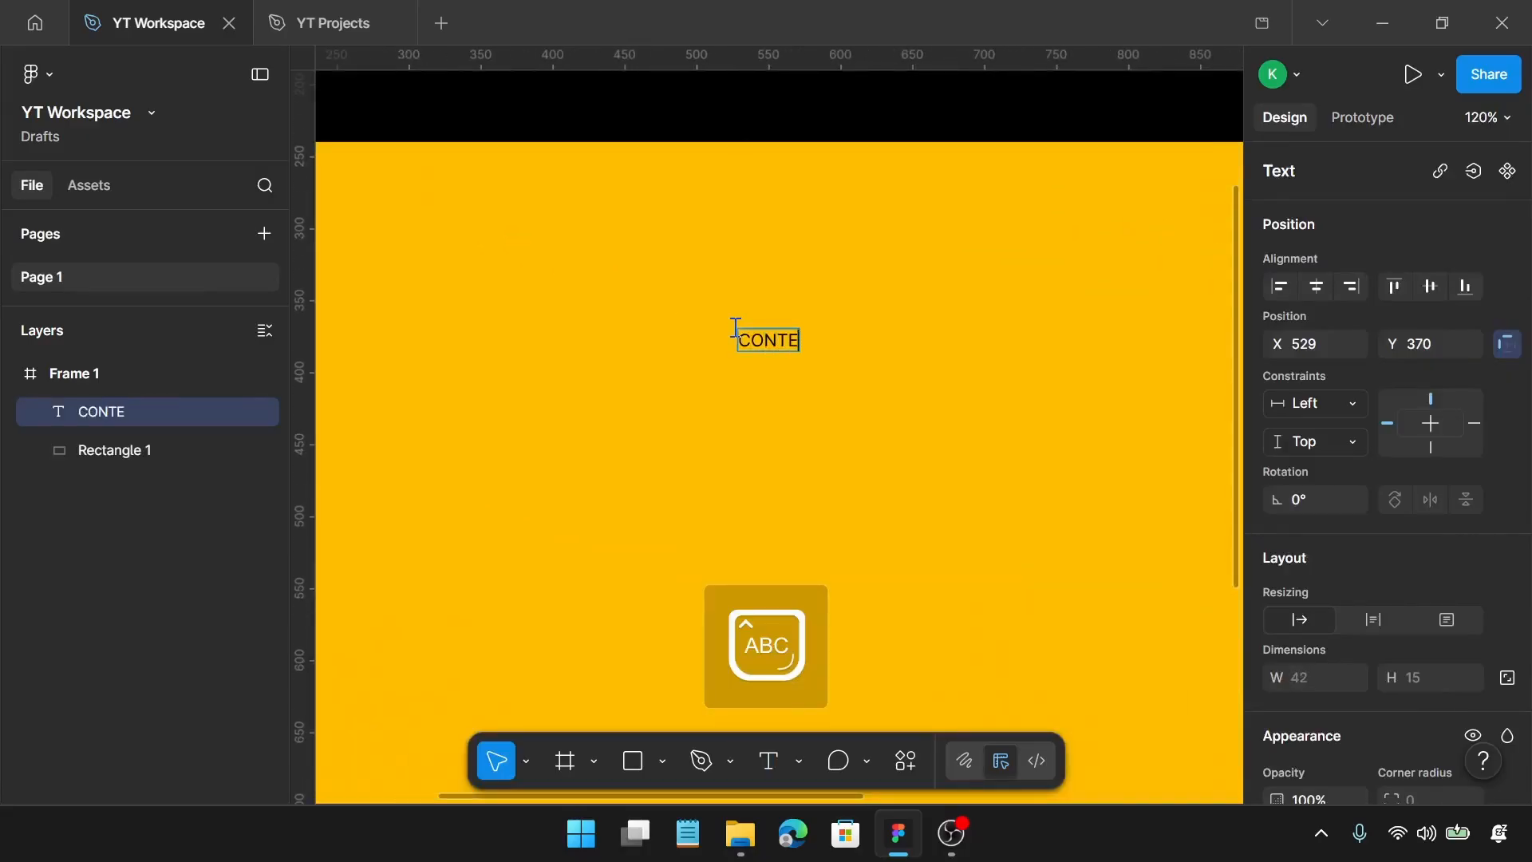
{"action": "key", "text": "BackSpace"}
{"action": "type", "text": "ACT"}
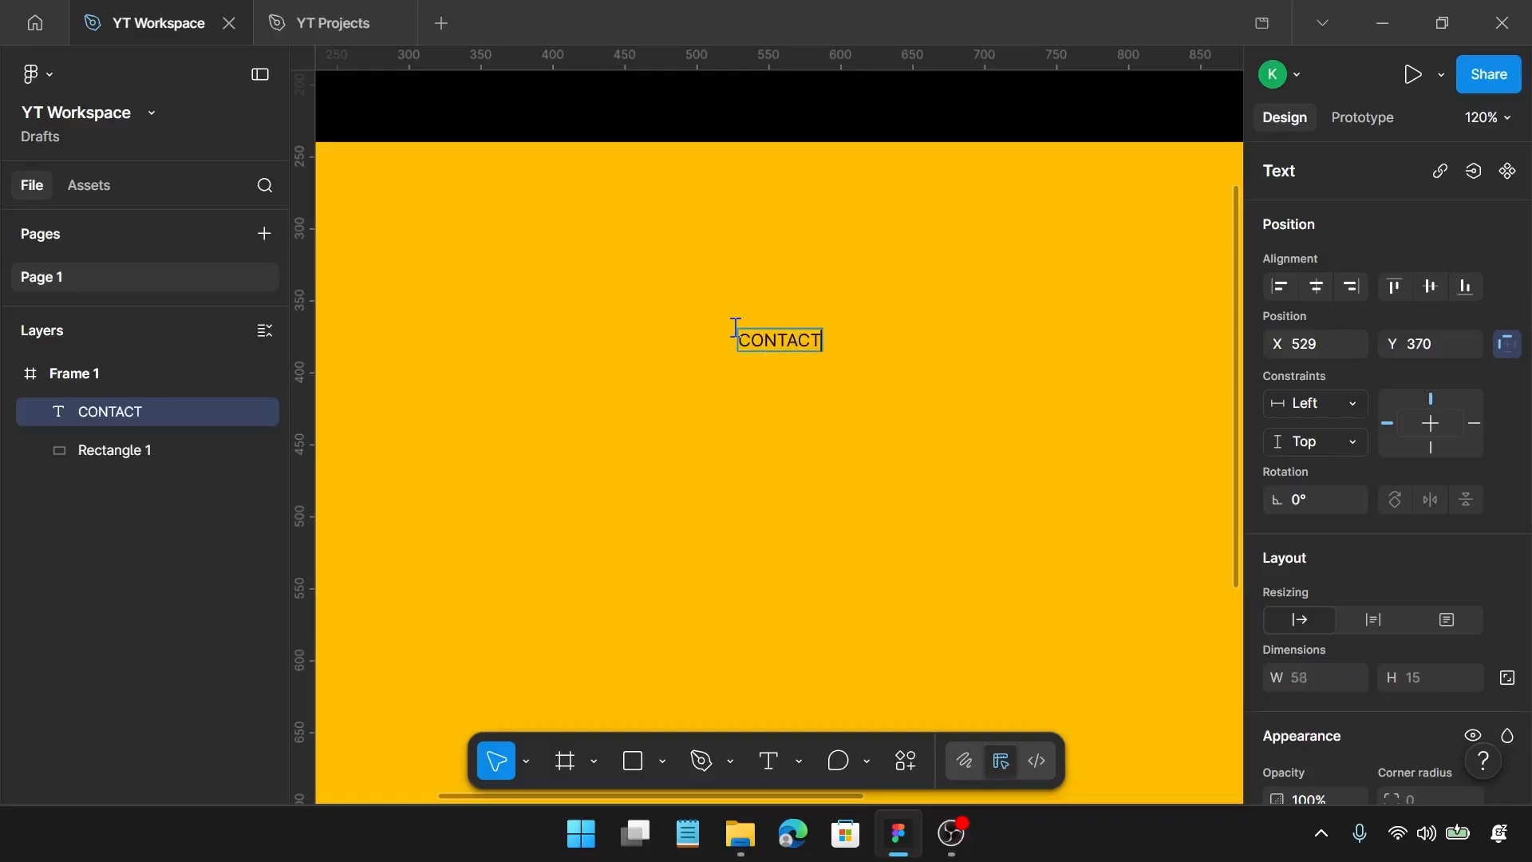
{"action": "type", "text": " US"}
{"action": "key", "text": "Escape"}
Set the CONTACT US text to the MuseoModerno font in Medium weight
{"action": "scroll", "coordinate": [1264, 435], "scroll_direction": "down", "scroll_amount": 5}
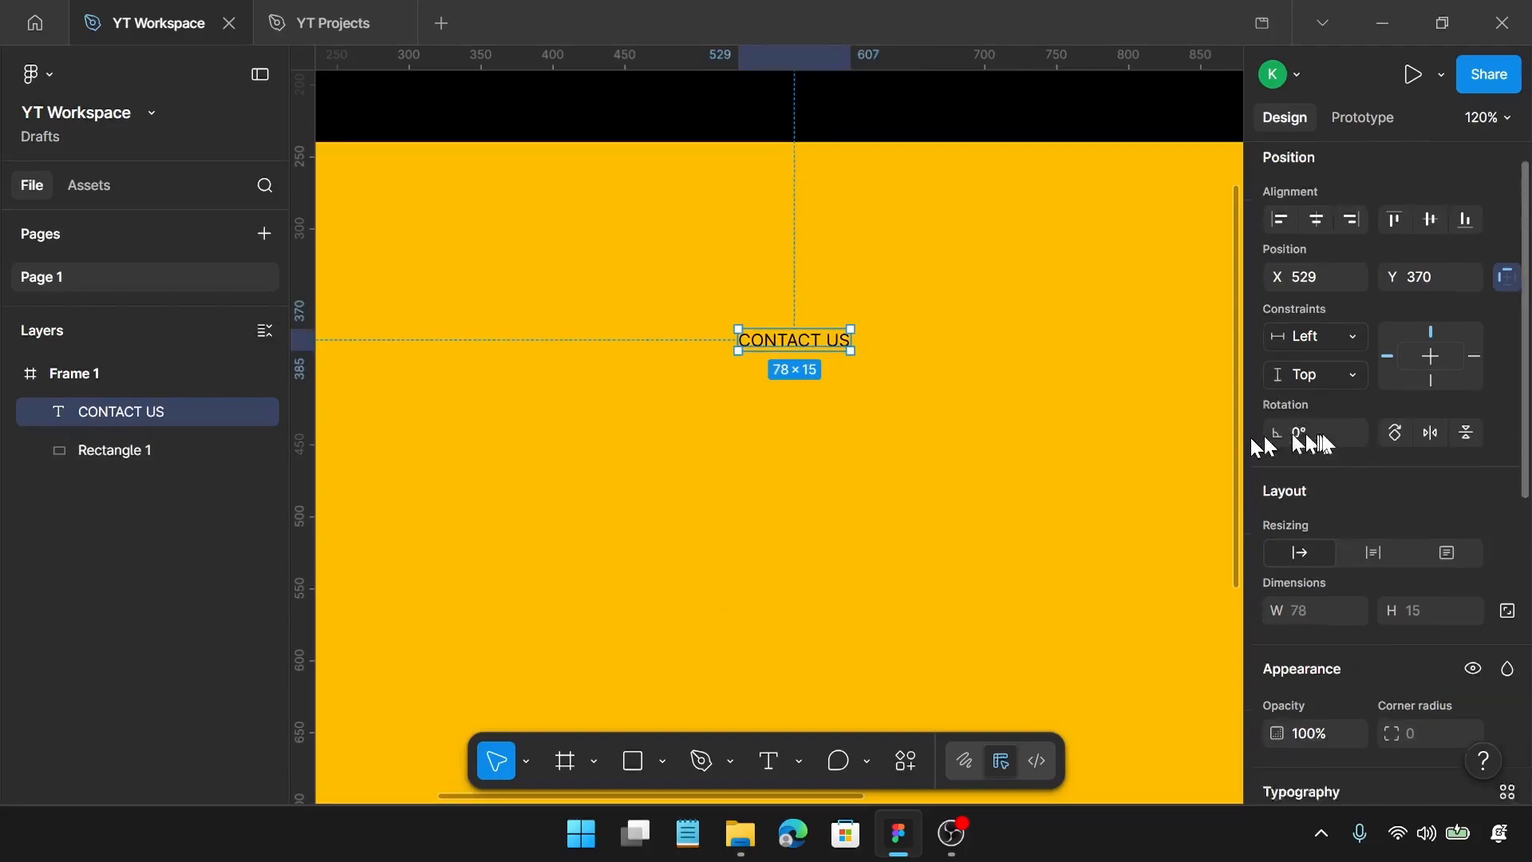
{"action": "left_click", "coordinate": [1329, 421]}
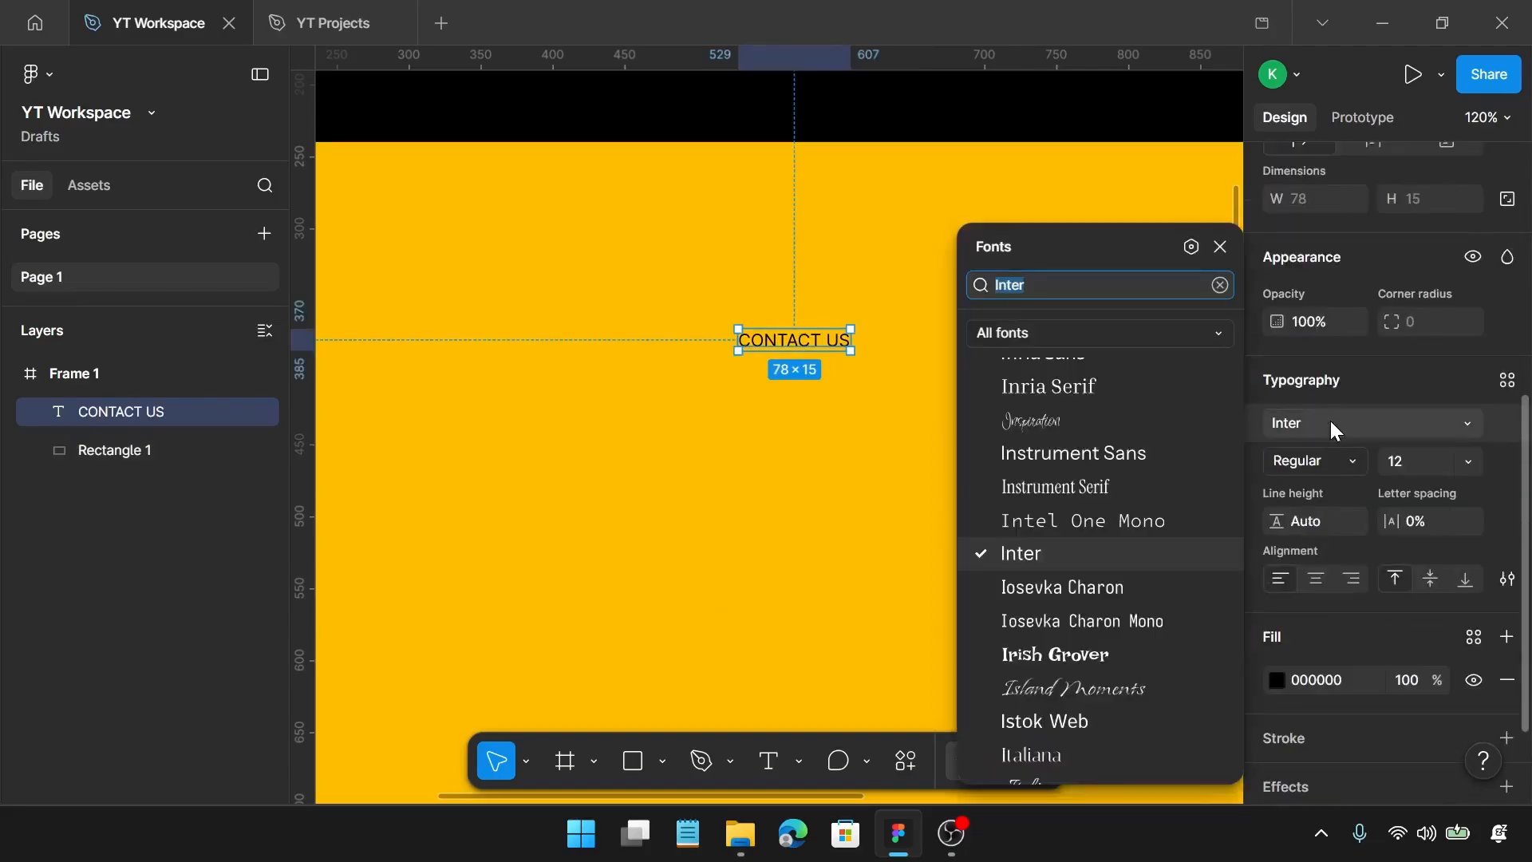
{"action": "type", "text": "MUS"}
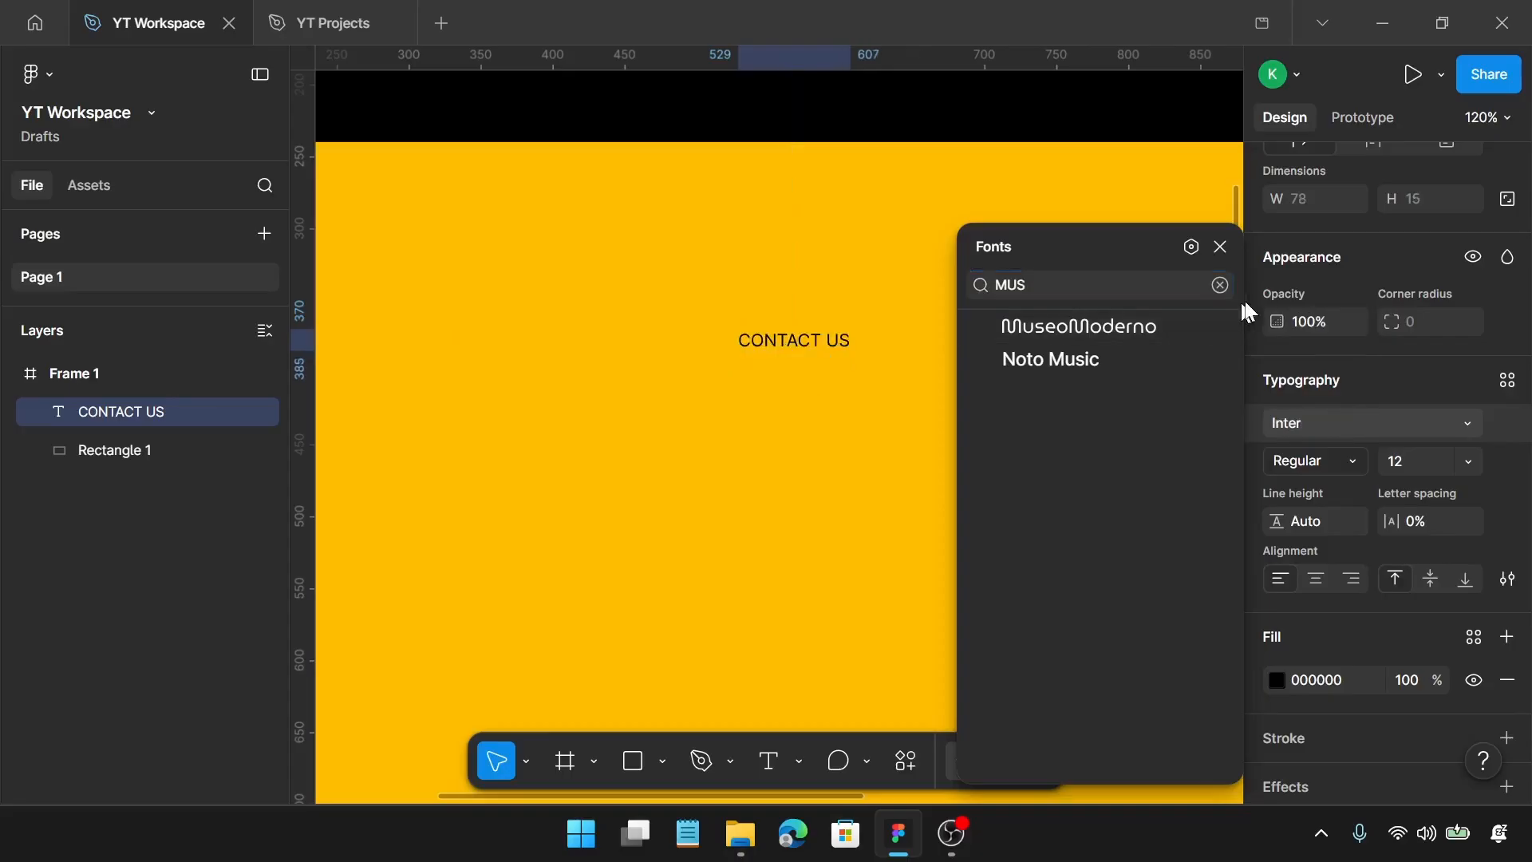
{"action": "left_click", "coordinate": [1175, 329]}
{"action": "left_click", "coordinate": [1340, 461]}
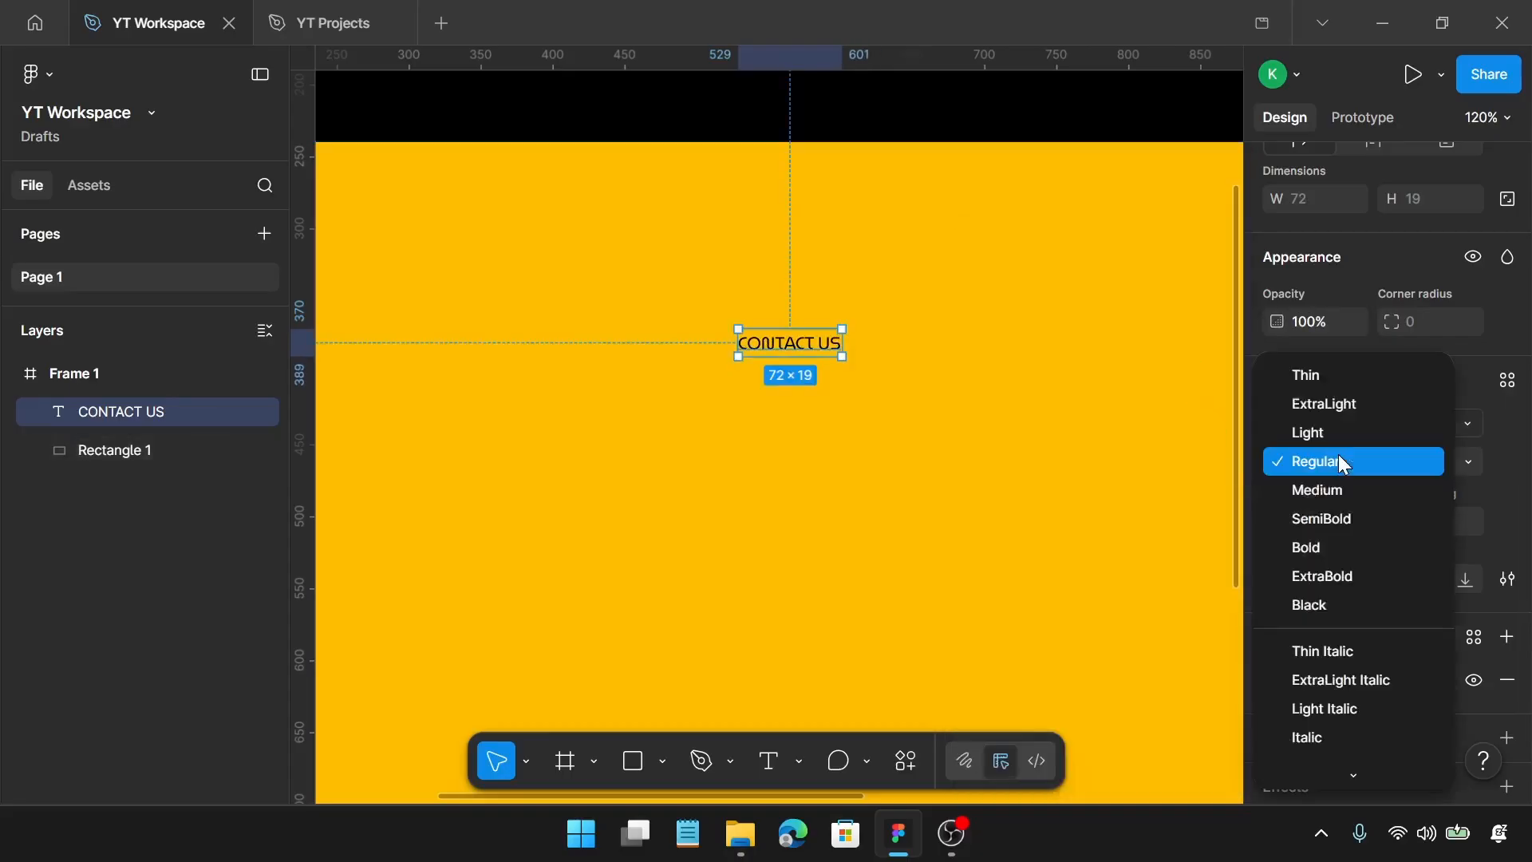
{"action": "left_click", "coordinate": [1353, 487]}
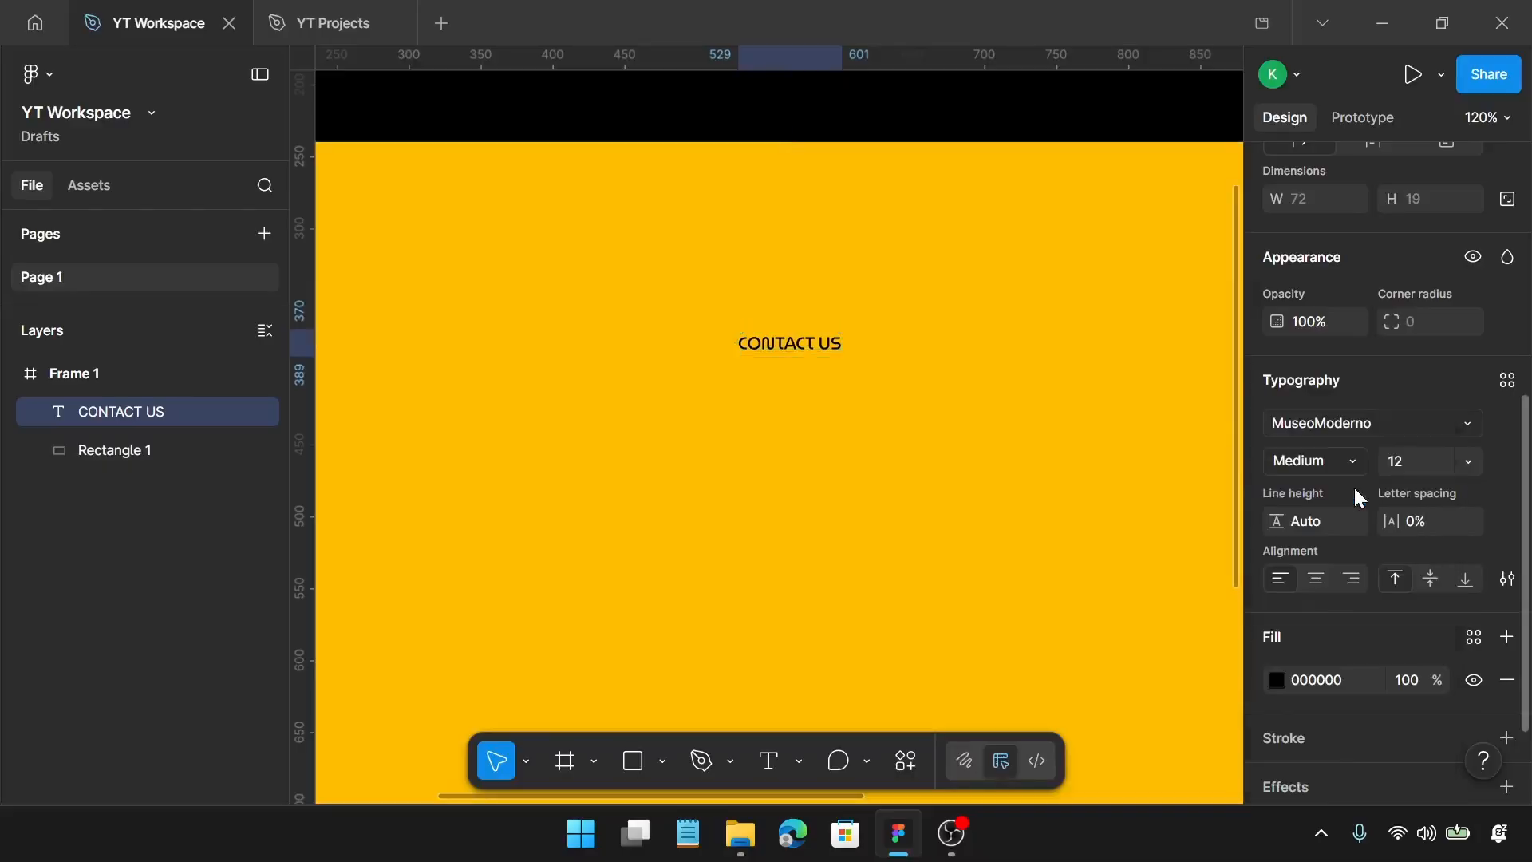
Set the CONTACT US text's font size to 180 and its line height to 200
{"action": "left_click", "coordinate": [1411, 443]}
{"action": "type", "text": "180"}
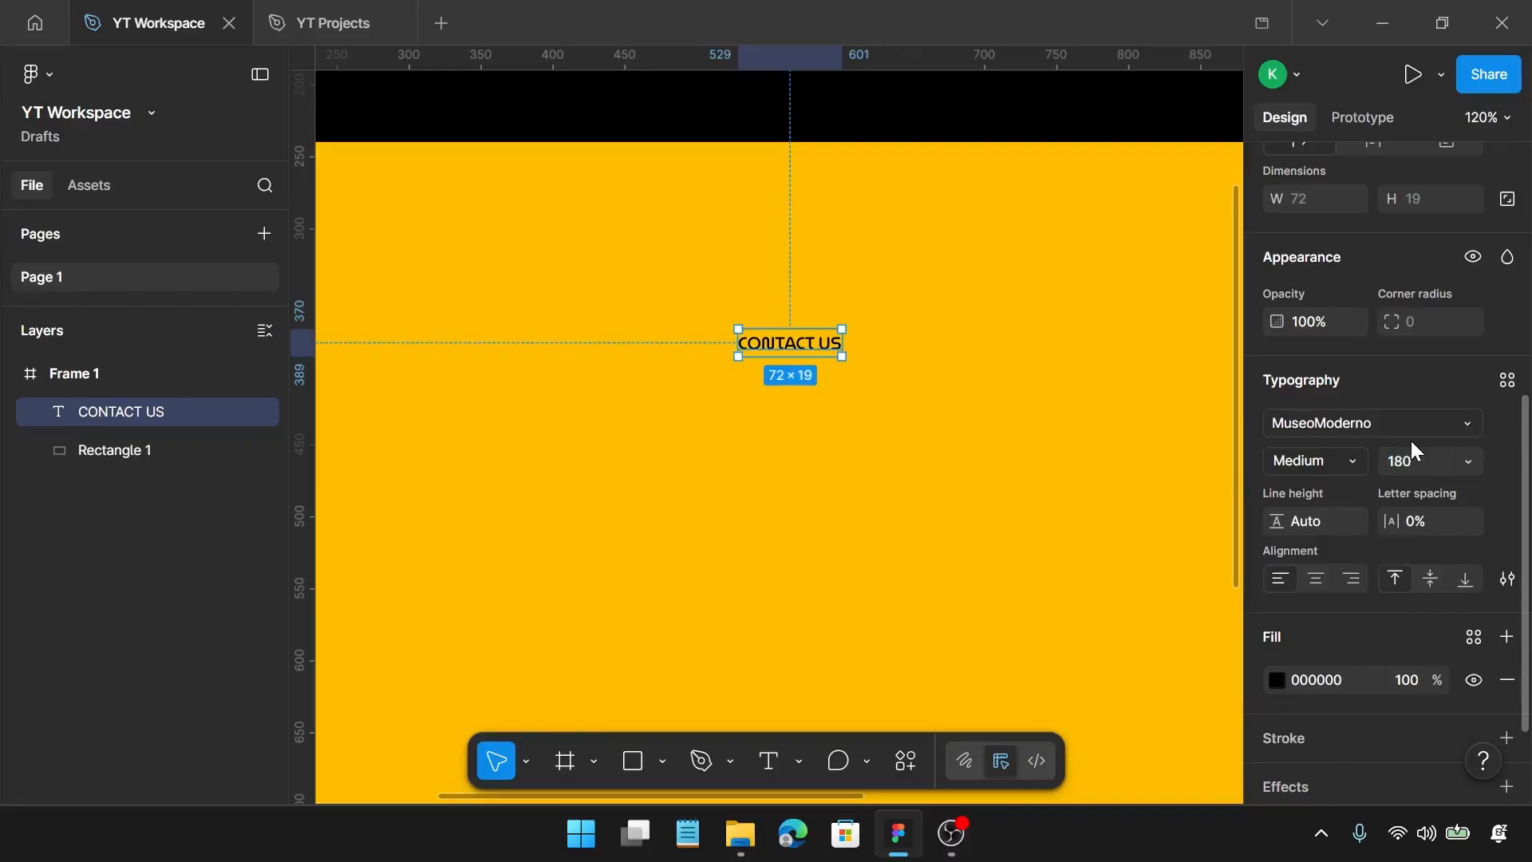
{"action": "key", "text": "Return"}
{"action": "left_click", "coordinate": [1299, 528]}
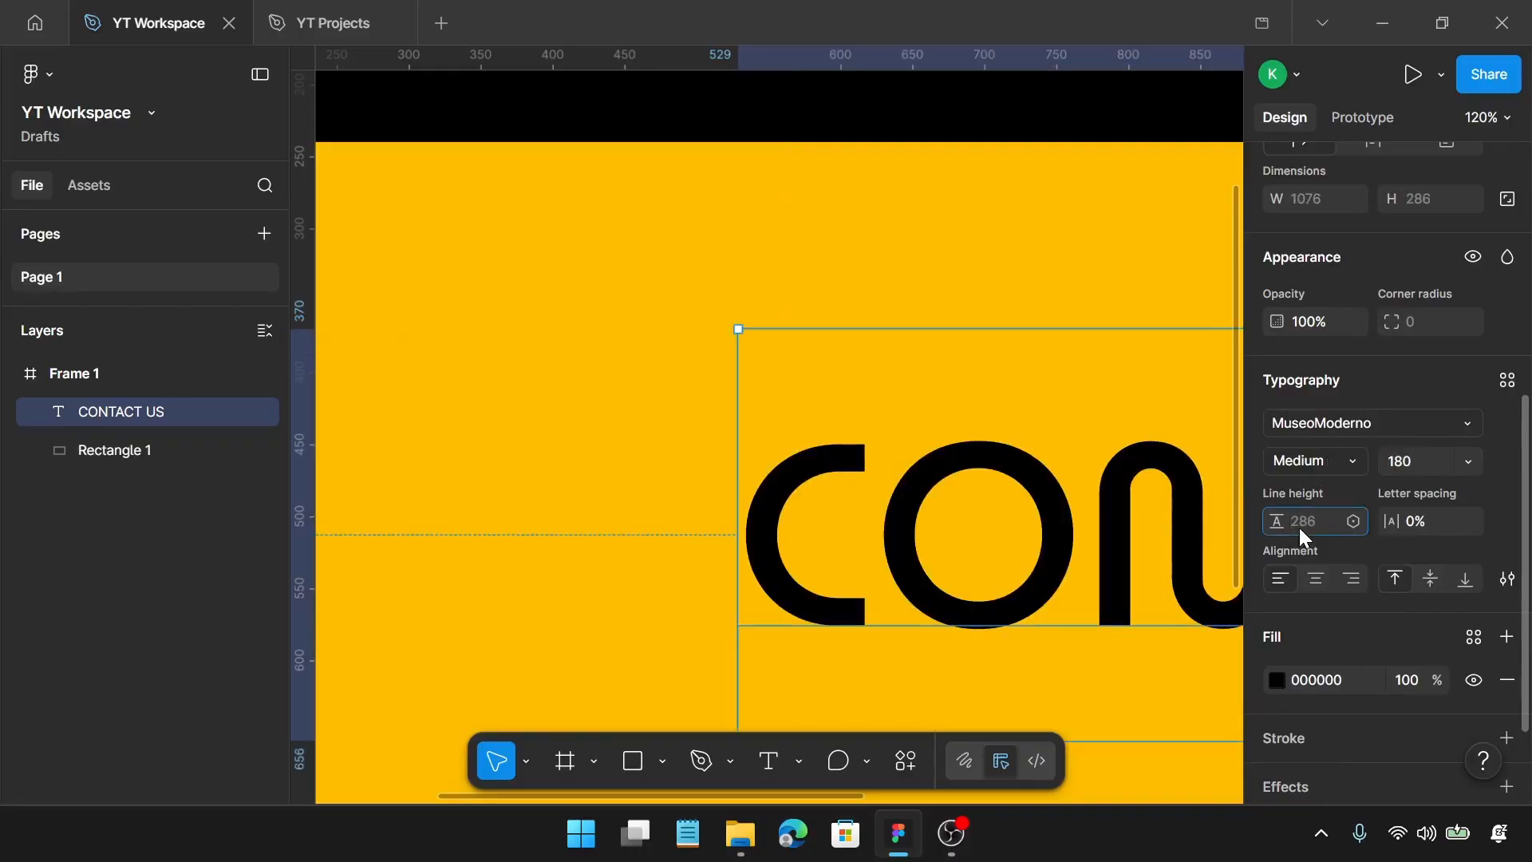
{"action": "type", "text": "200"}
{"action": "key", "text": "Return"}
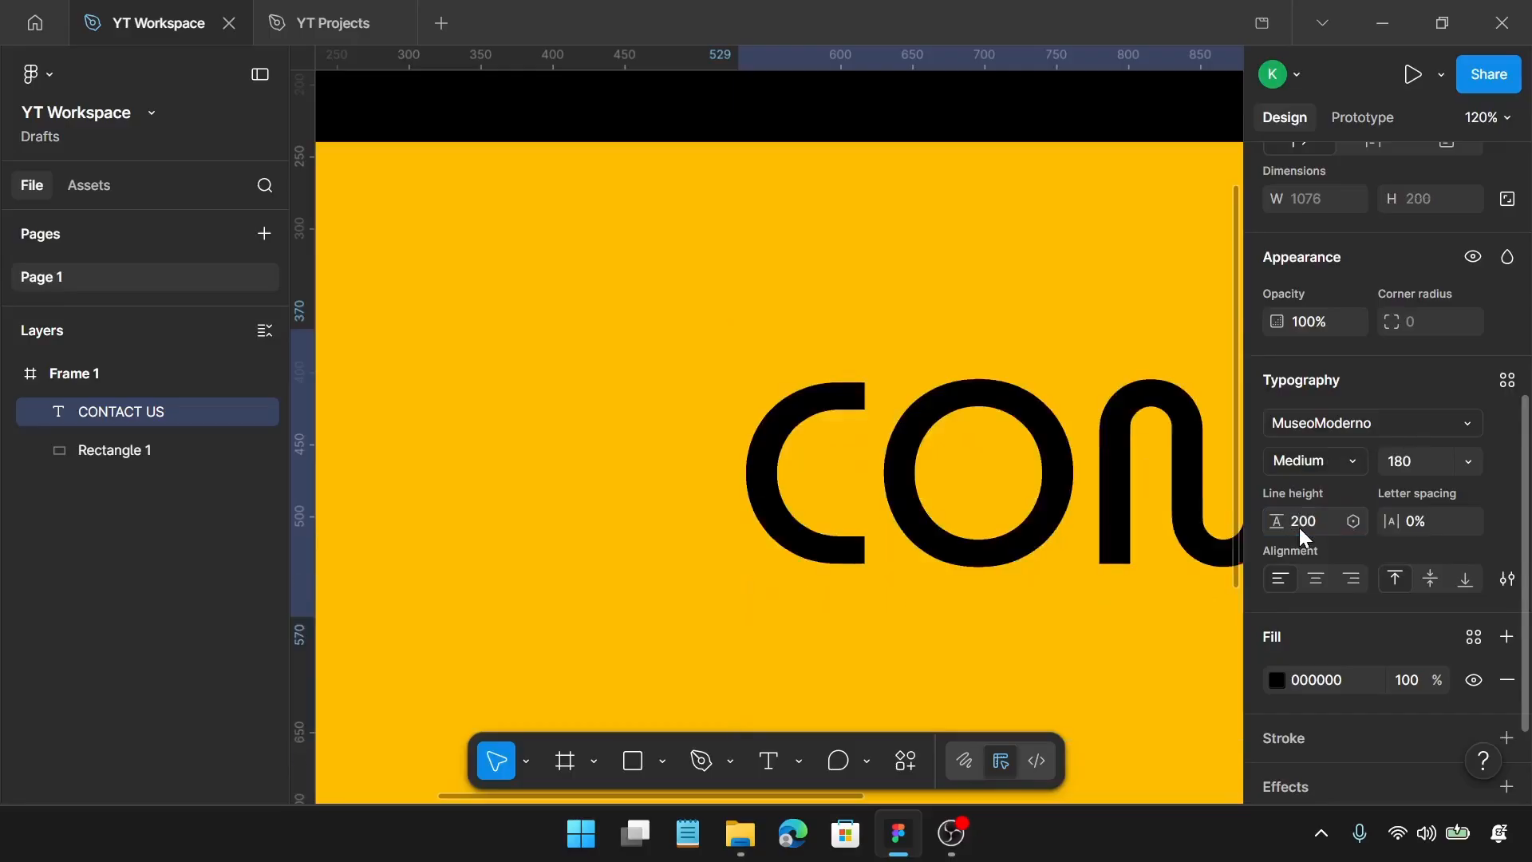
Move the CONTACT US text to straddle the yellow rectangle's top edge, horizontally centred in the frame at X 182, Y 140
{"action": "scroll", "coordinate": [1229, 498], "scroll_direction": "down", "scroll_amount": 2}
{"action": "scroll", "coordinate": [1228, 498], "scroll_direction": "down", "scroll_amount": 2}
{"action": "left_click_drag", "start_coordinate": [1197, 501], "coordinate": [1072, 450]}
{"action": "scroll", "coordinate": [1072, 450], "scroll_direction": "left", "scroll_amount": 3}
{"action": "scroll", "coordinate": [1345, 359], "scroll_direction": "up", "scroll_amount": 3}
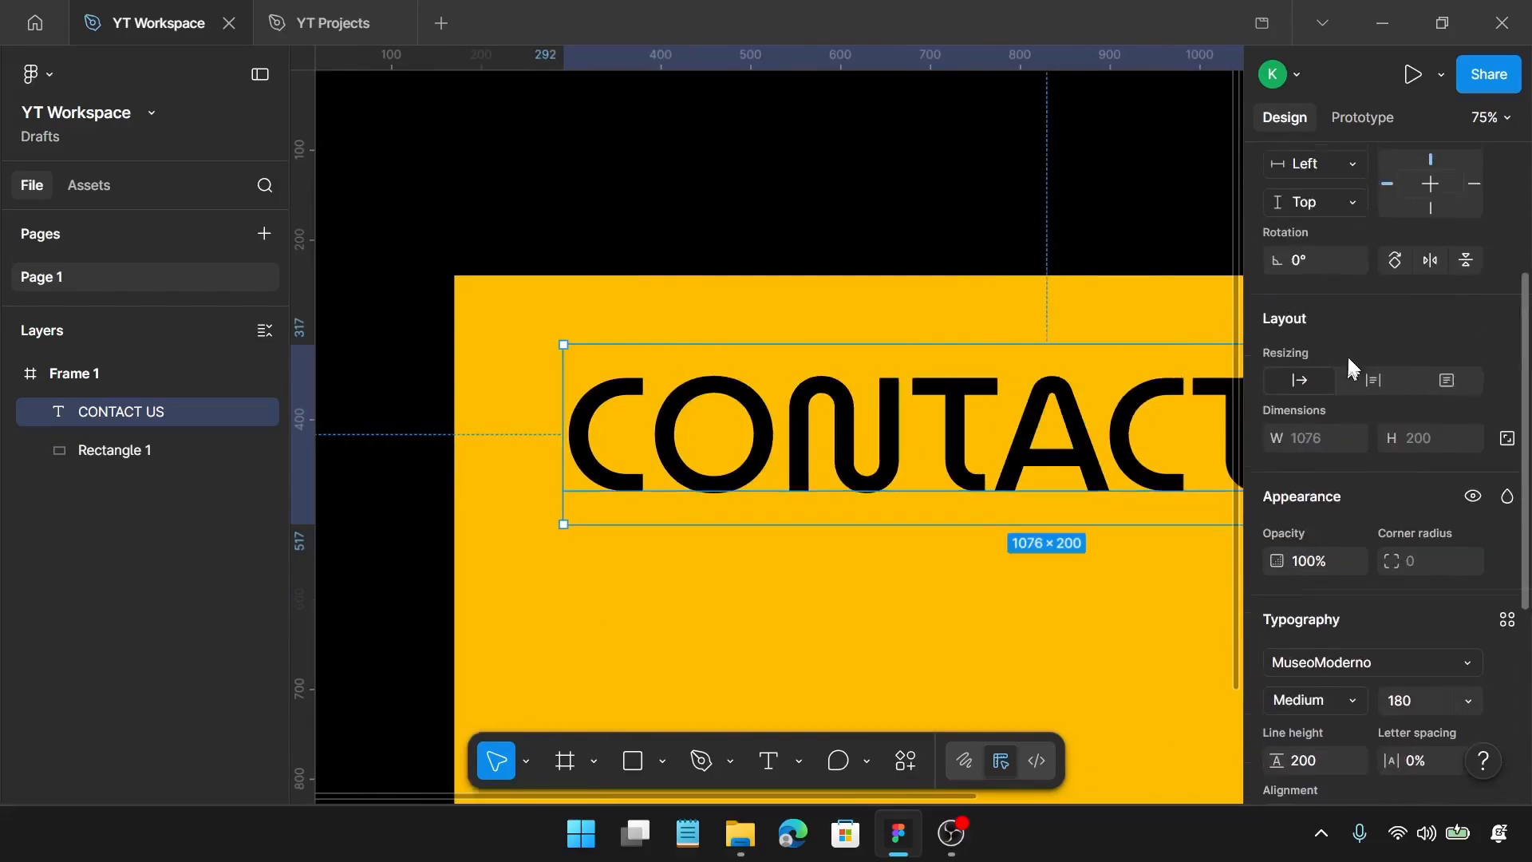
{"action": "left_click_drag", "start_coordinate": [997, 416], "coordinate": [927, 290]}
{"action": "scroll", "coordinate": [940, 361], "scroll_direction": "right", "scroll_amount": 4}
{"action": "scroll", "coordinate": [945, 367], "scroll_direction": "down", "scroll_amount": 2}
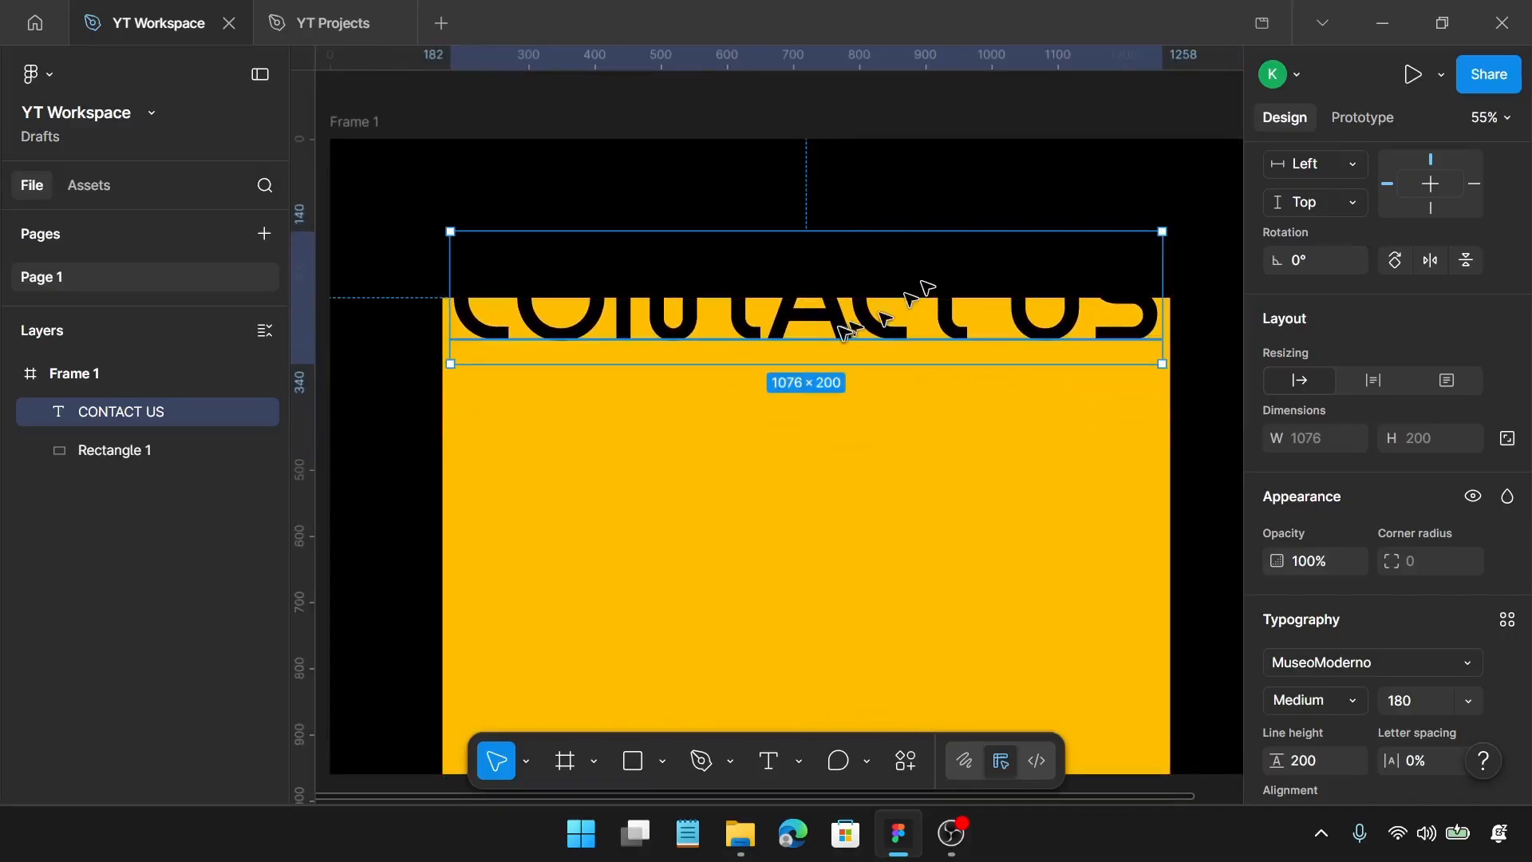
Wrap the CONTACT US text in its own frame using Frame selection
{"action": "scroll", "coordinate": [841, 331], "scroll_direction": "up", "scroll_amount": 1}
{"action": "scroll", "coordinate": [842, 331], "scroll_direction": "down", "scroll_amount": 1}
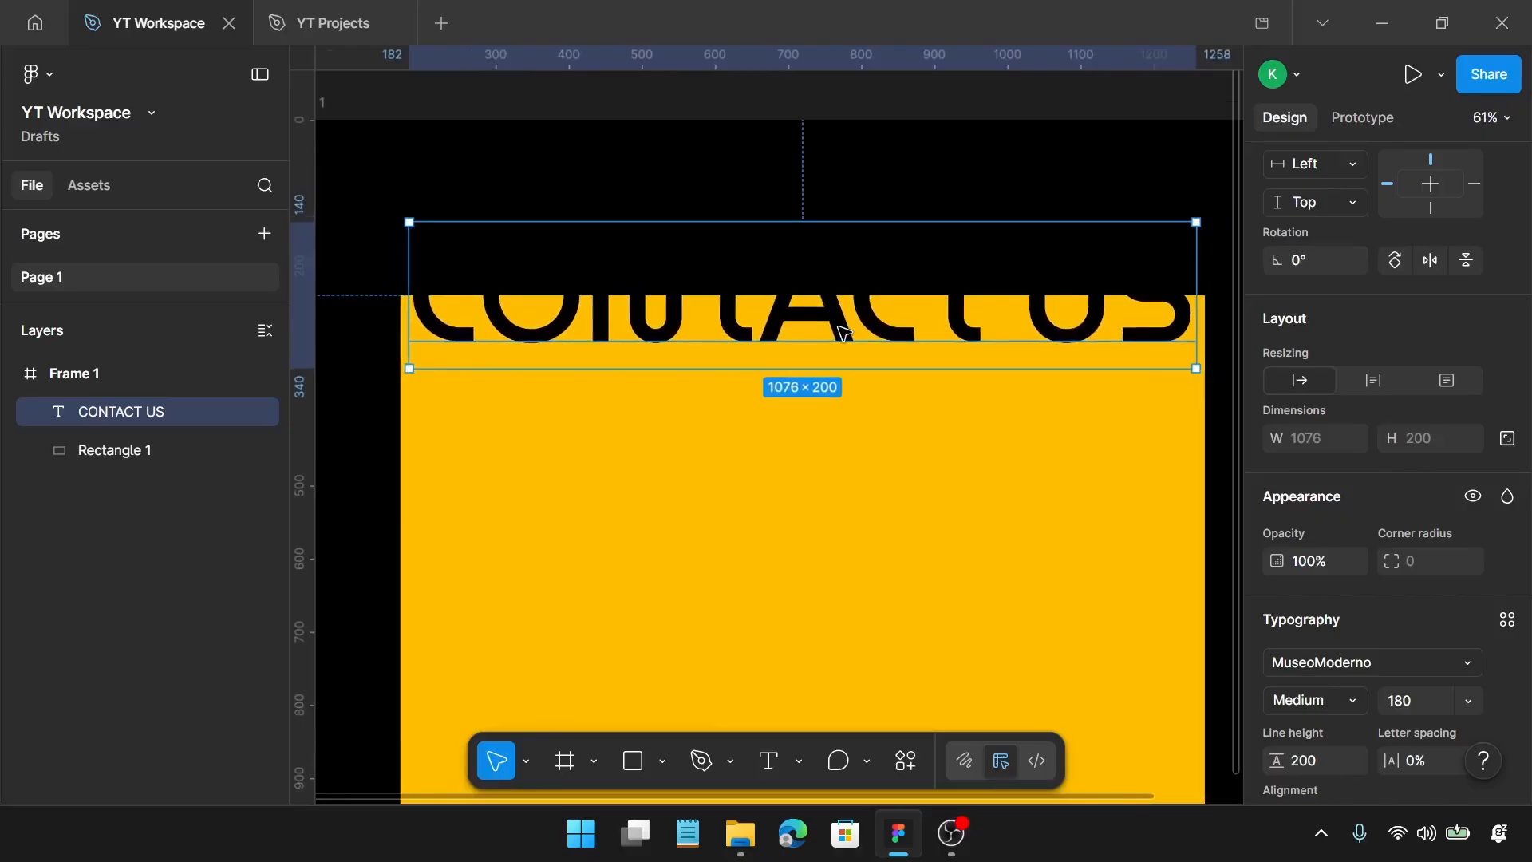
{"action": "mouse_move", "coordinate": [843, 332]}
{"action": "left_mouse_down"}
{"action": "mouse_move", "coordinate": [834, 345]}
{"action": "mouse_move", "coordinate": [843, 325]}
{"action": "left_mouse_up"}
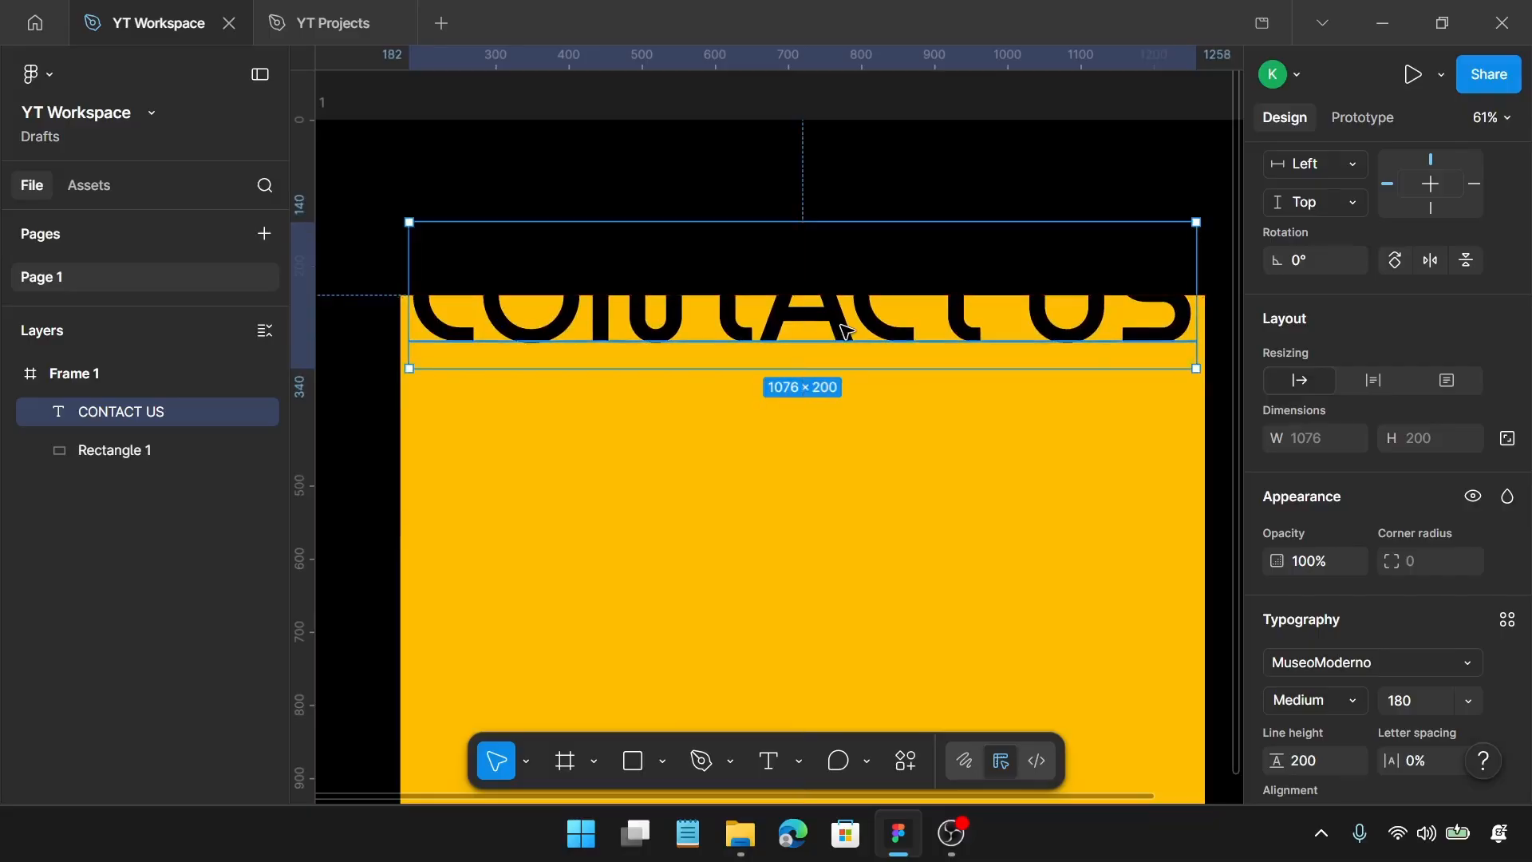
{"action": "right_click", "coordinate": [840, 325]}
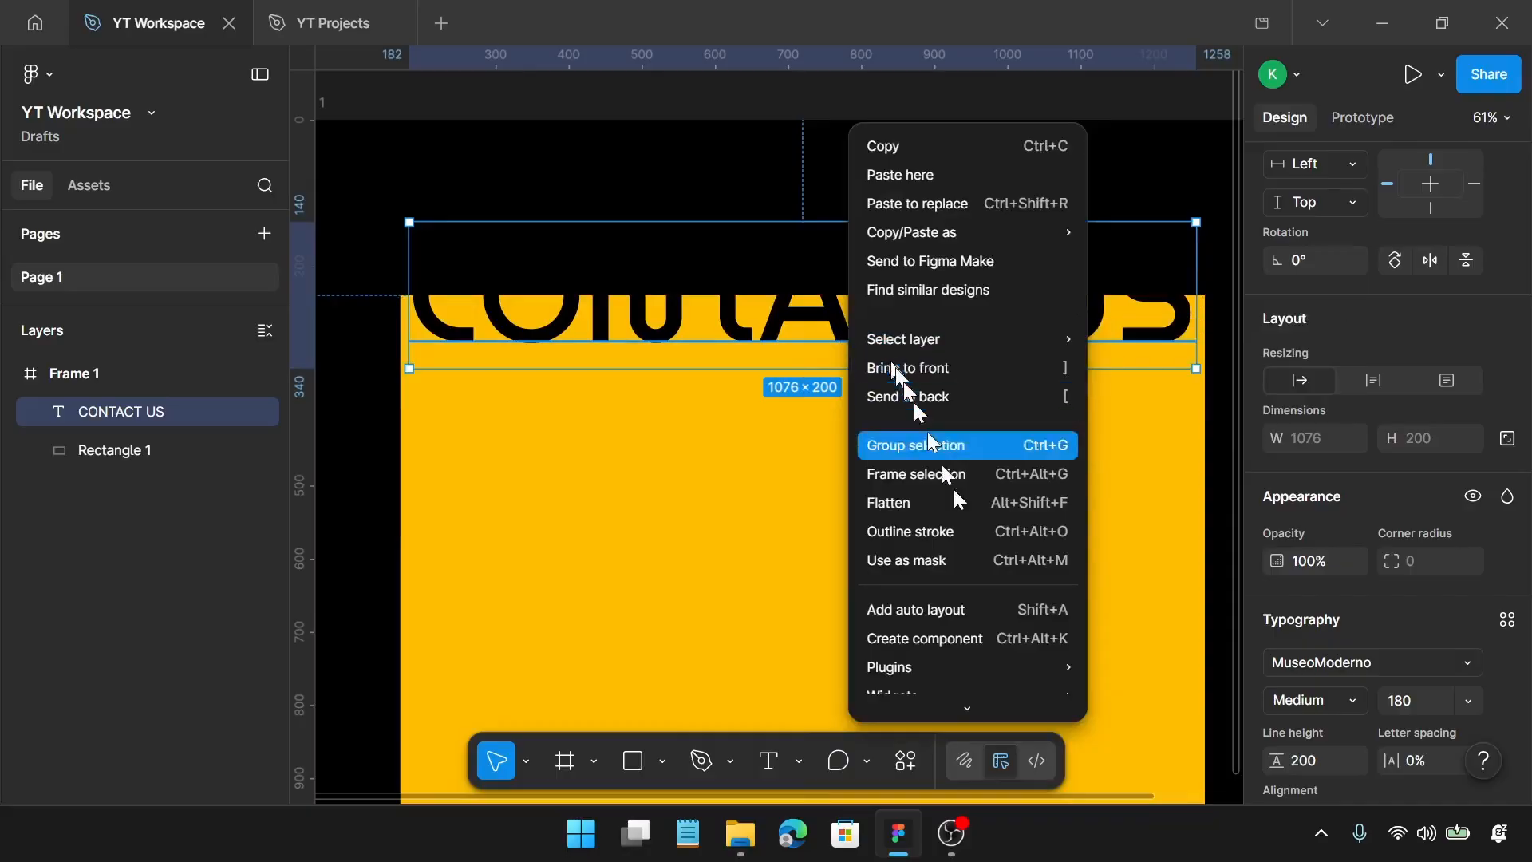
{"action": "left_click", "coordinate": [1012, 477]}
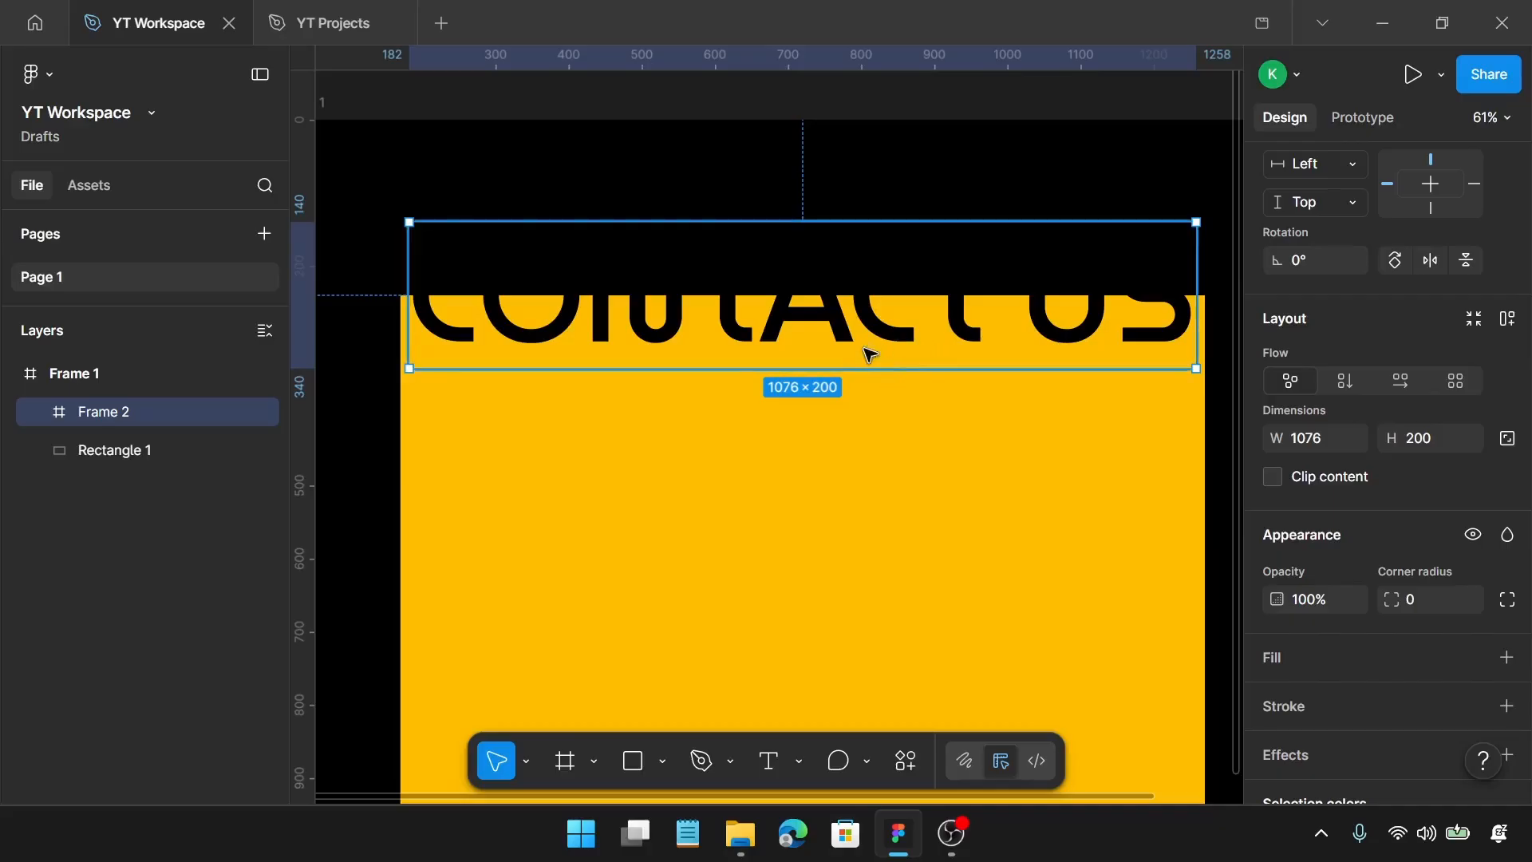
Duplicate the CONTACT US frame and change the upper copy's text fill to white (FFFFFF)
{"action": "key", "text": "ctrl+d"}
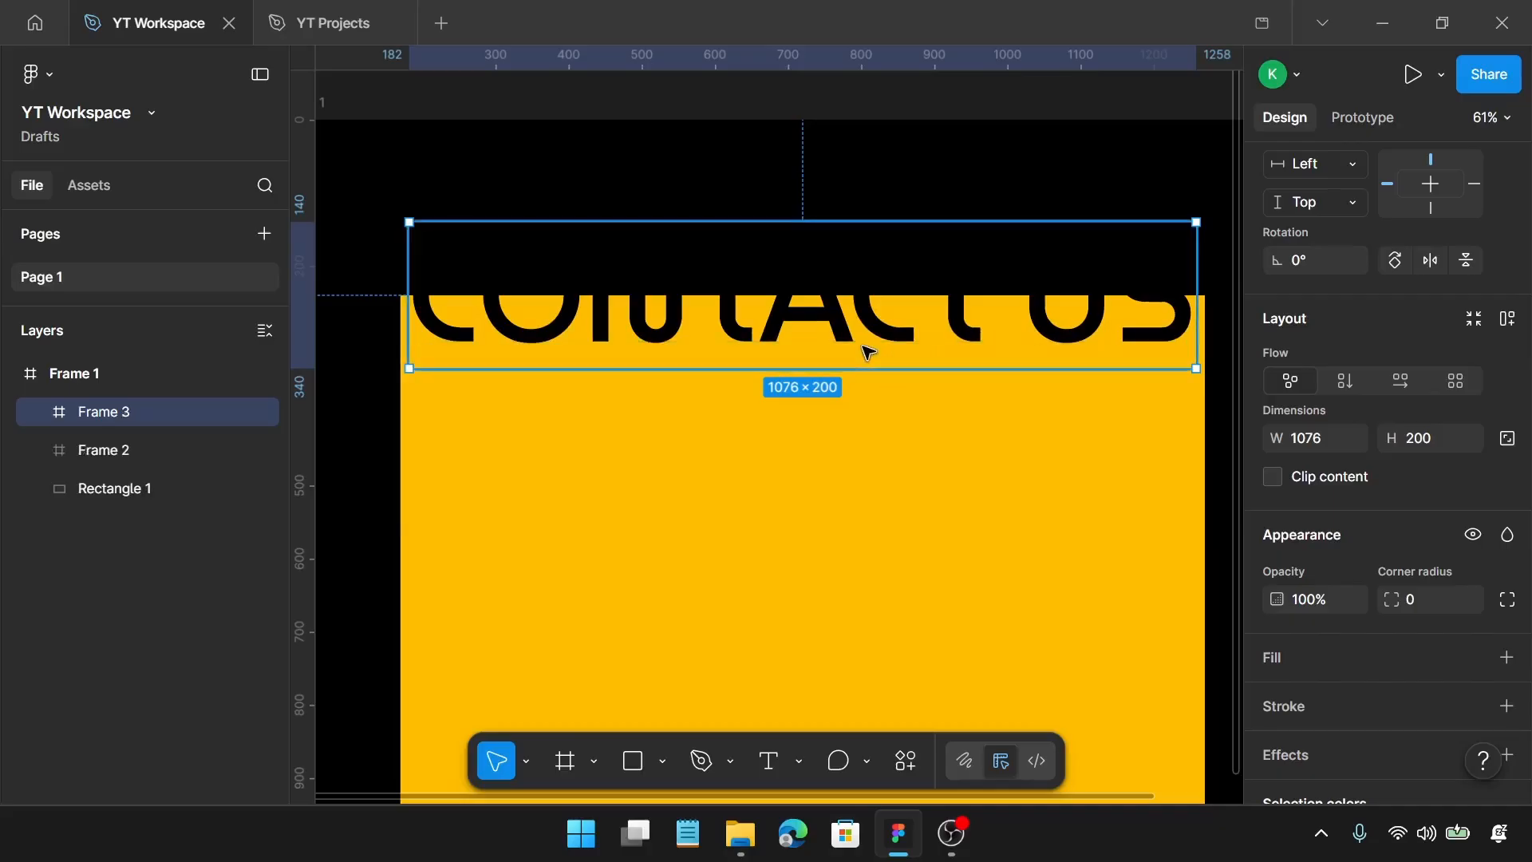
{"action": "left_click", "coordinate": [160, 439]}
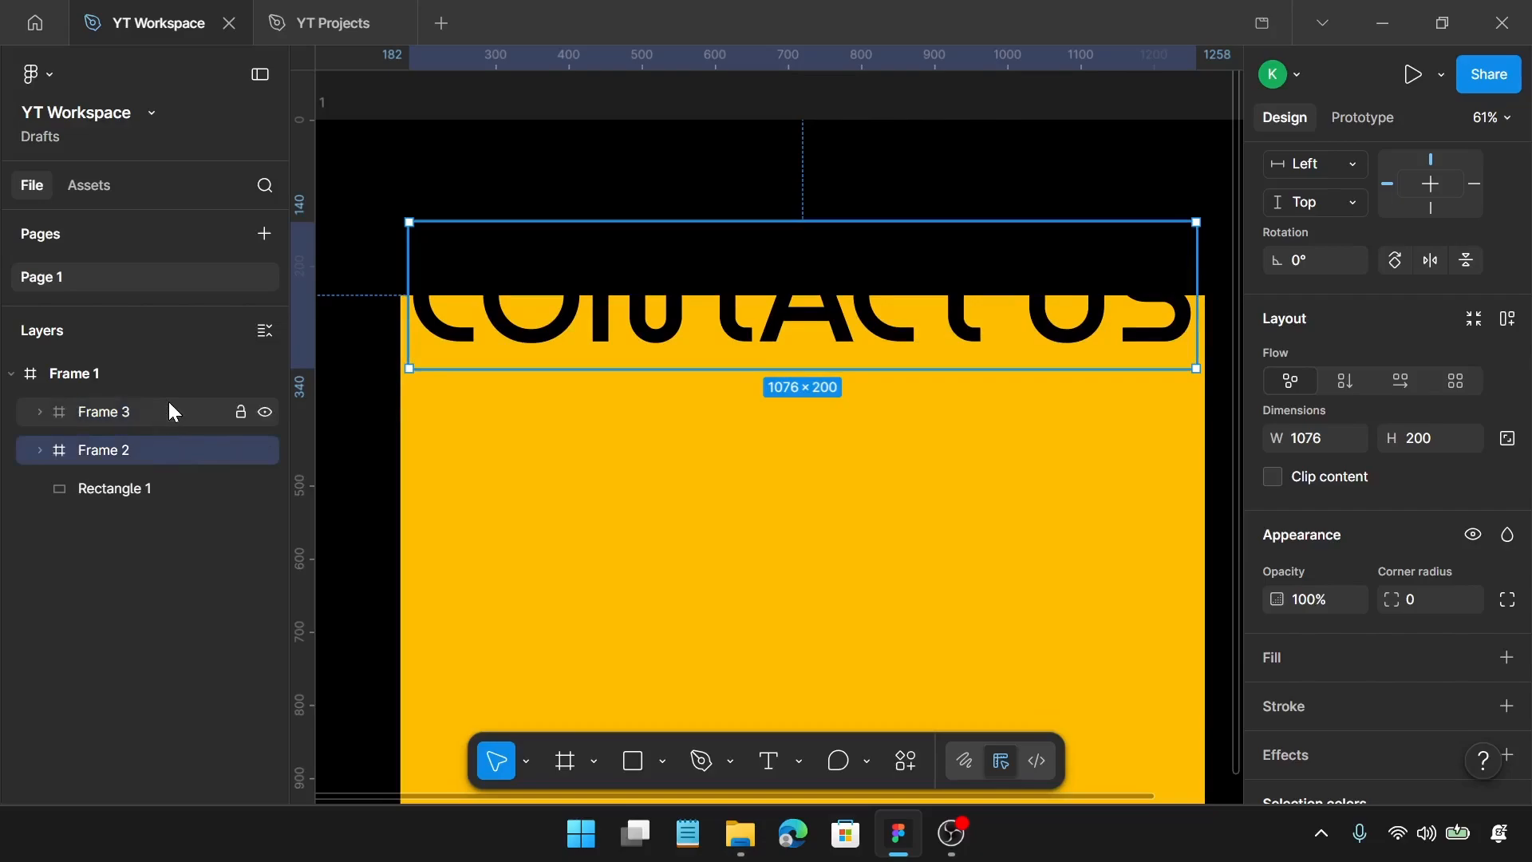
{"action": "left_click", "coordinate": [169, 412]}
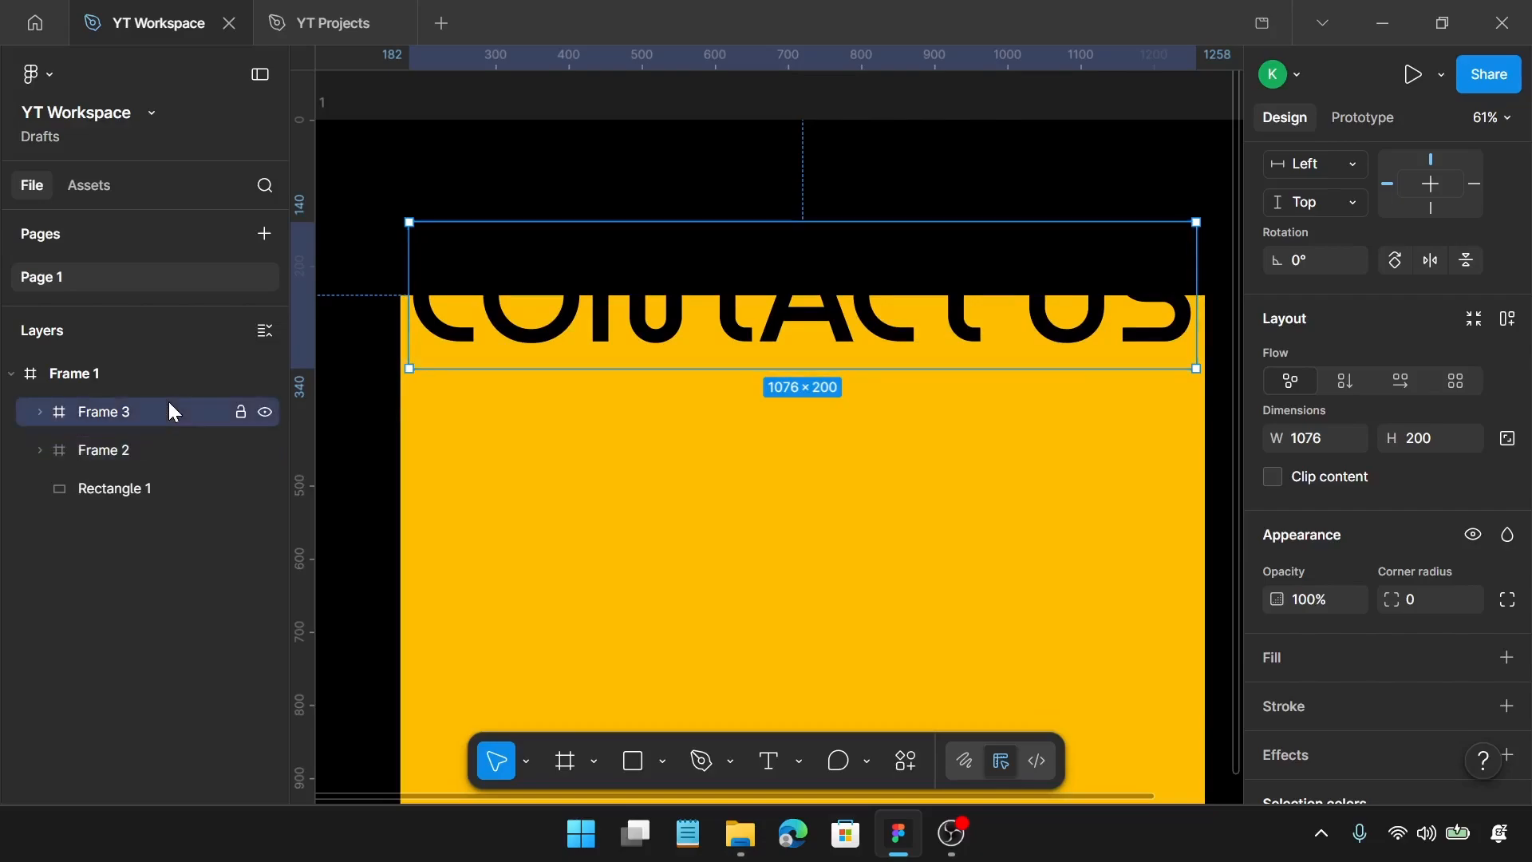
{"action": "left_click", "coordinate": [38, 411]}
{"action": "left_click", "coordinate": [104, 447]}
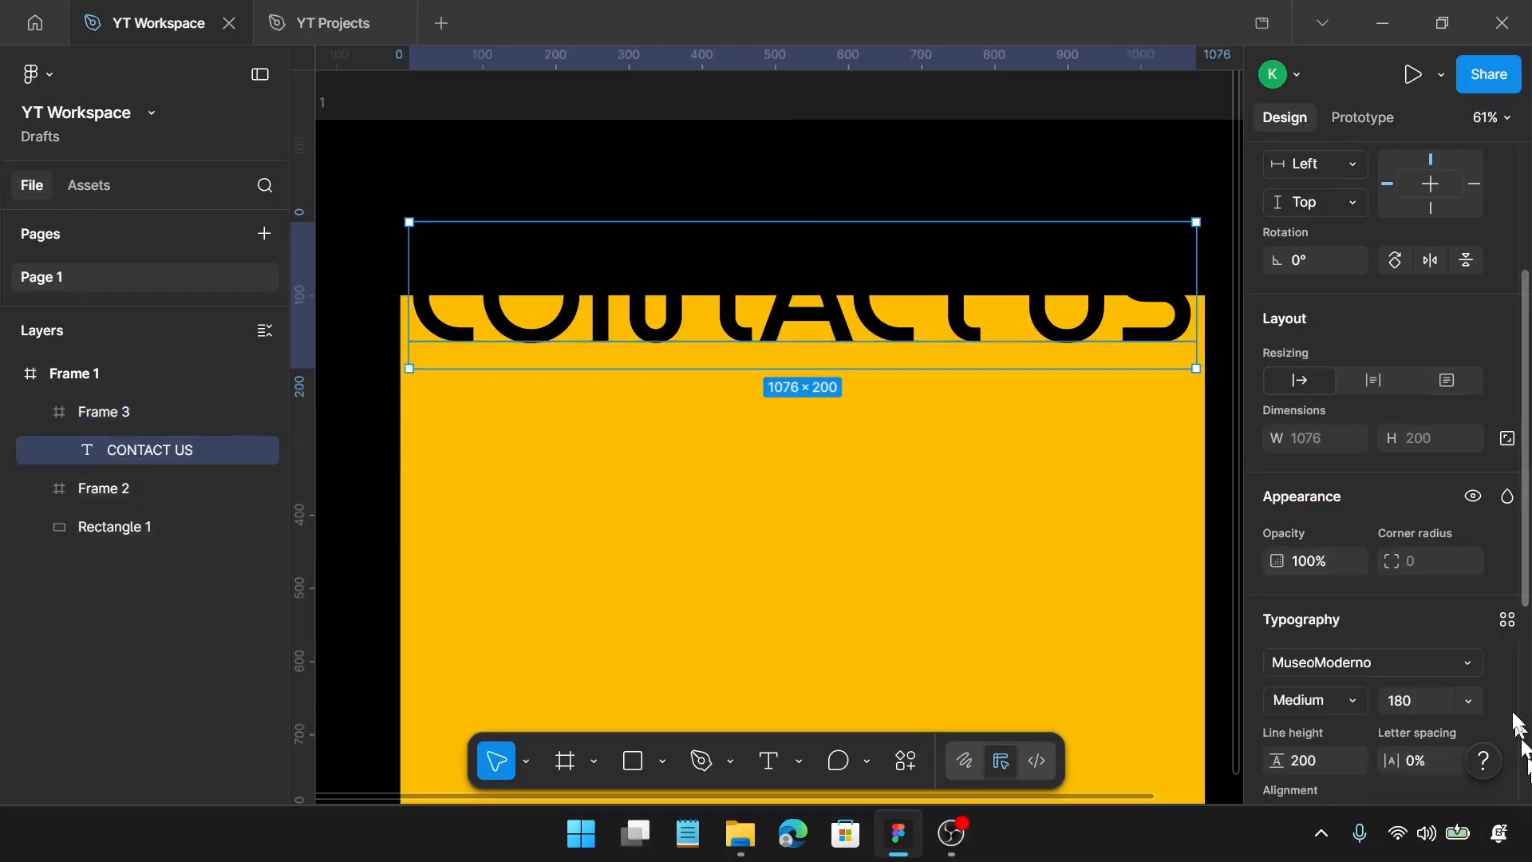
{"action": "scroll", "coordinate": [1271, 543], "scroll_direction": "down", "scroll_amount": 5}
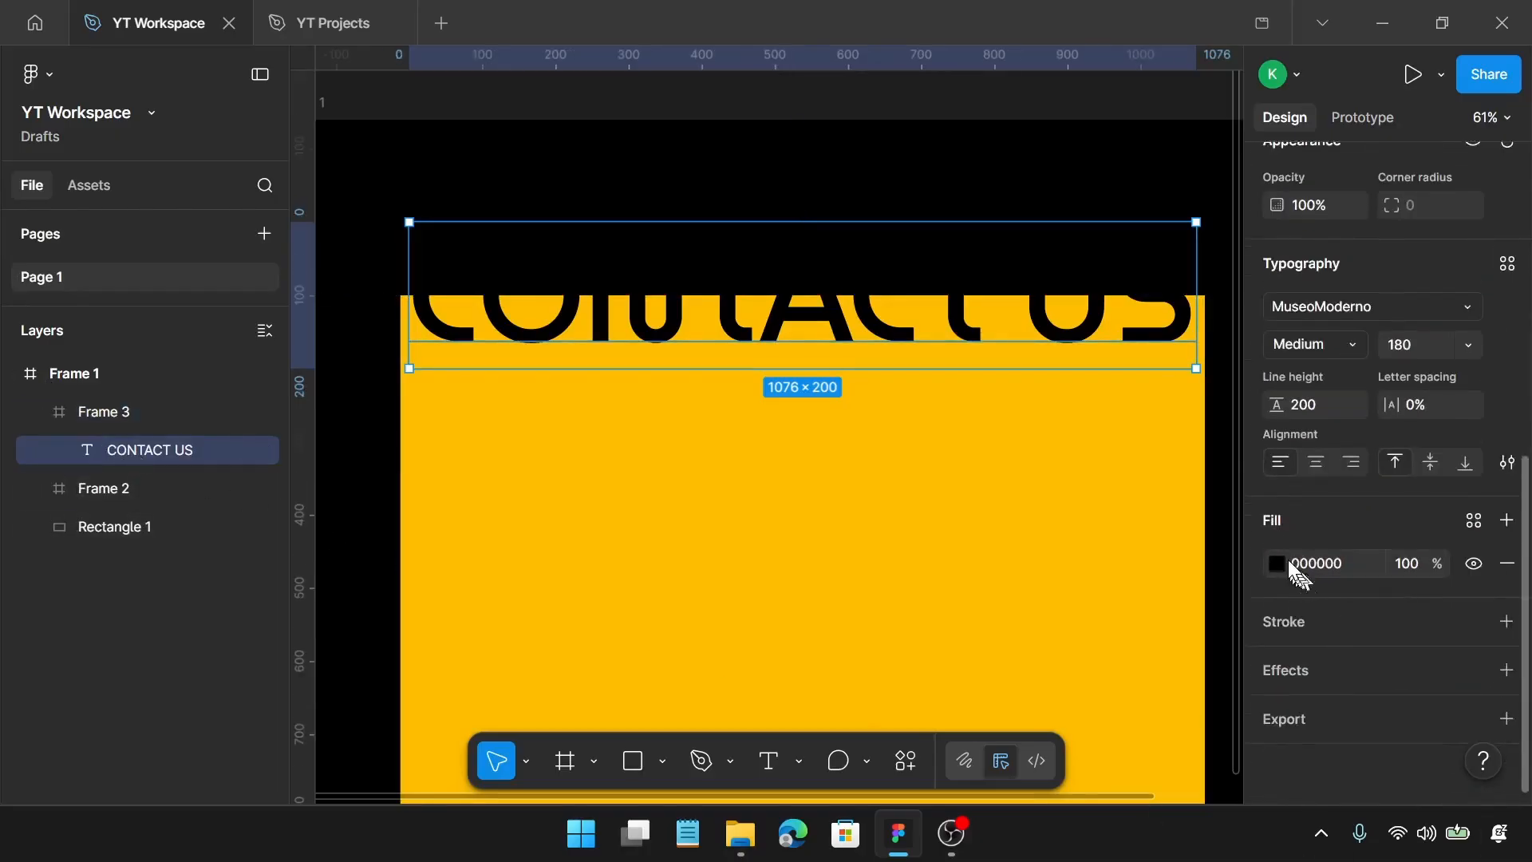
{"action": "left_click", "coordinate": [1277, 563]}
{"action": "left_click_drag", "start_coordinate": [1156, 514], "coordinate": [926, 229]}
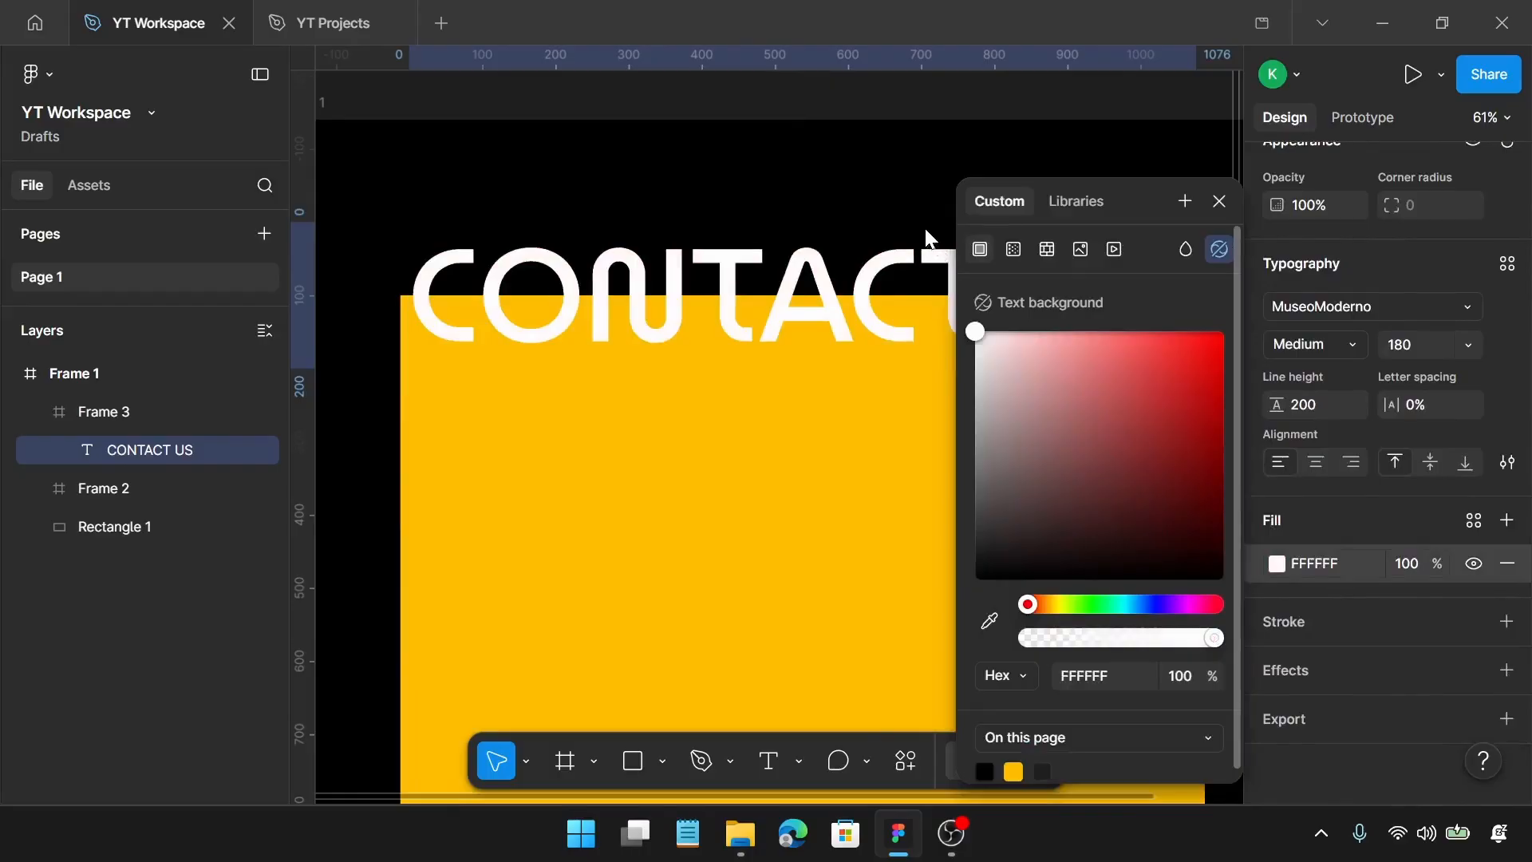
{"action": "left_click", "coordinate": [1219, 200]}
Enable Clip content on the white CONTACT US frame and shorten it from below to a height of 100, ending at the yellow rectangle's top edge
{"action": "left_click", "coordinate": [103, 412]}
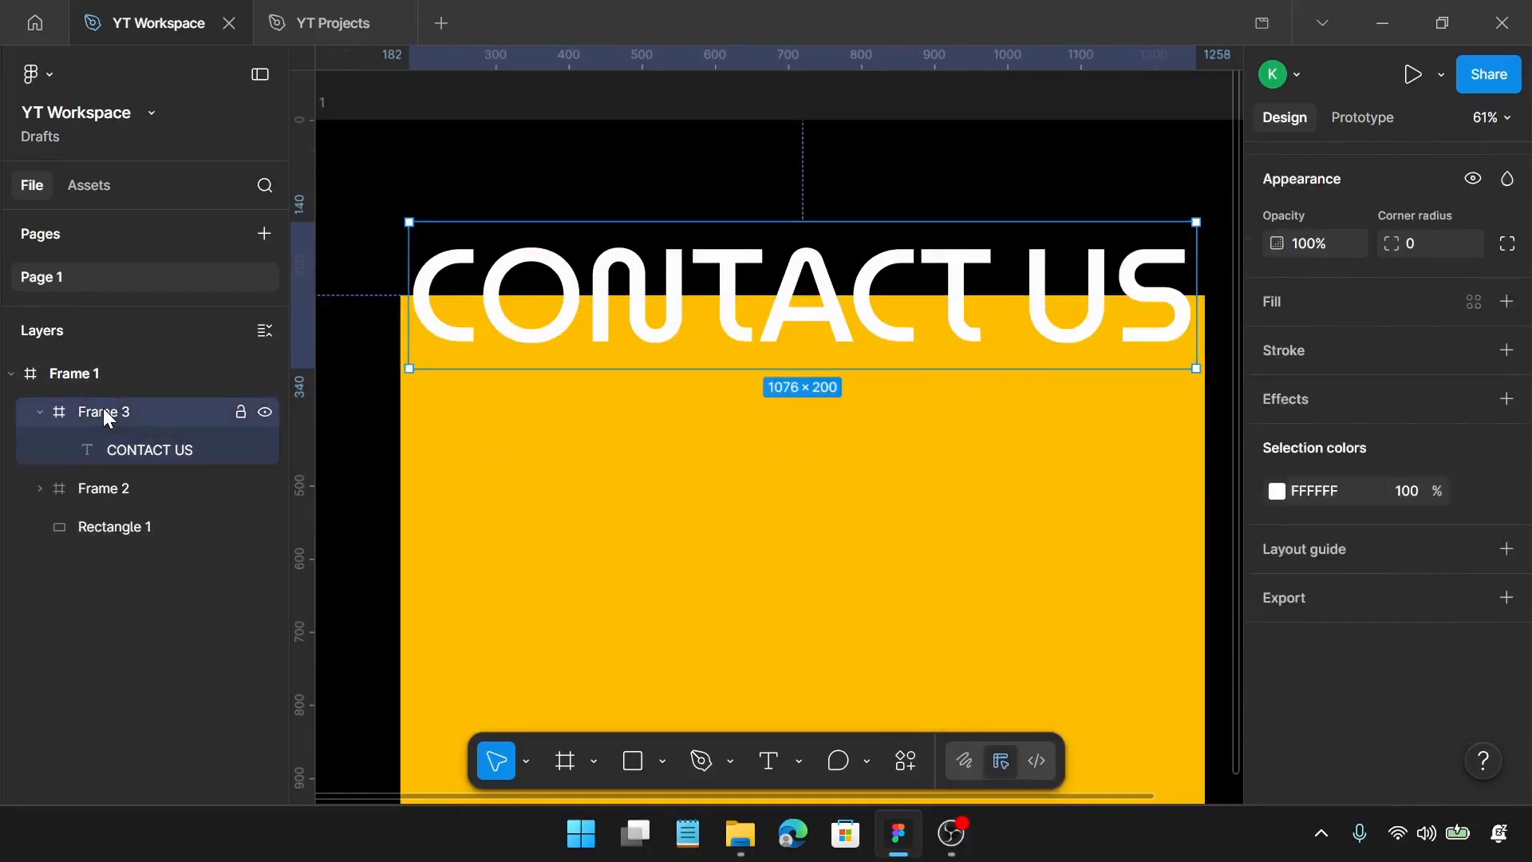
{"action": "scroll", "coordinate": [1277, 558], "scroll_direction": "up", "scroll_amount": 4}
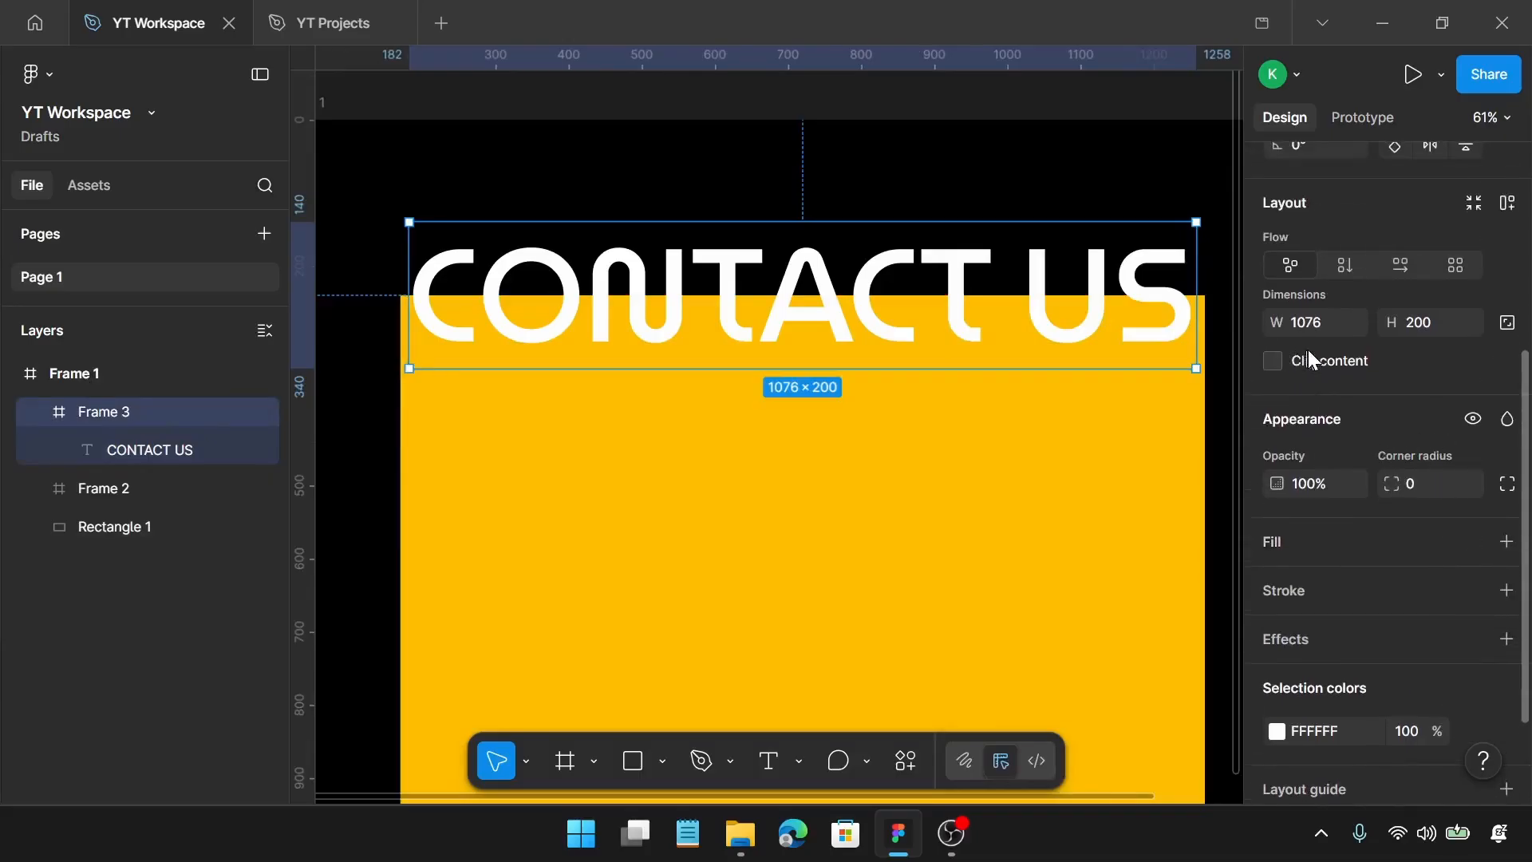
{"action": "scroll", "coordinate": [1307, 352], "scroll_direction": "up", "scroll_amount": 2}
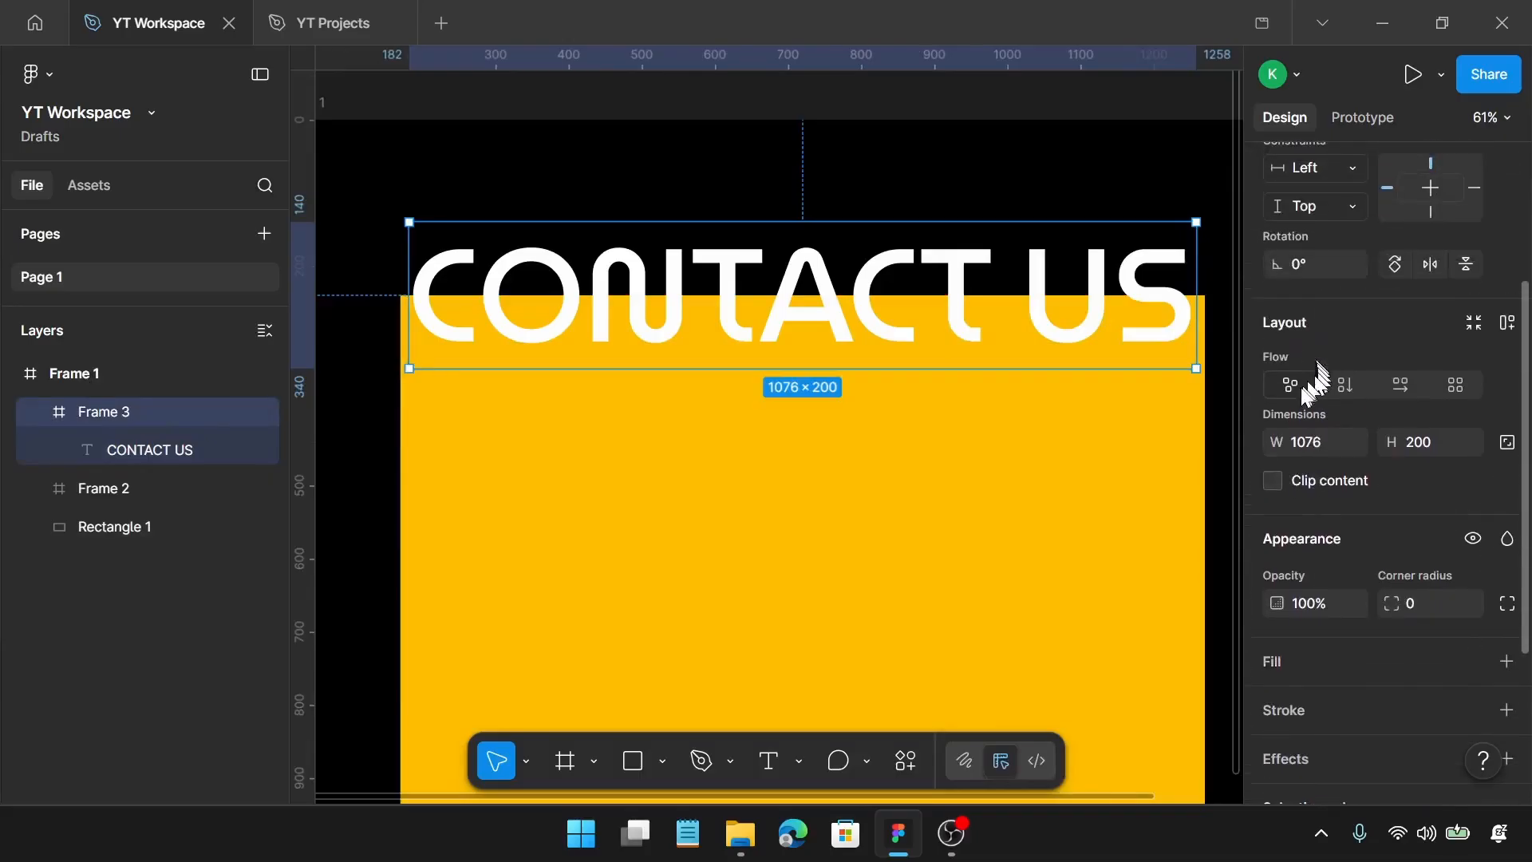
{"action": "left_click", "coordinate": [1274, 481]}
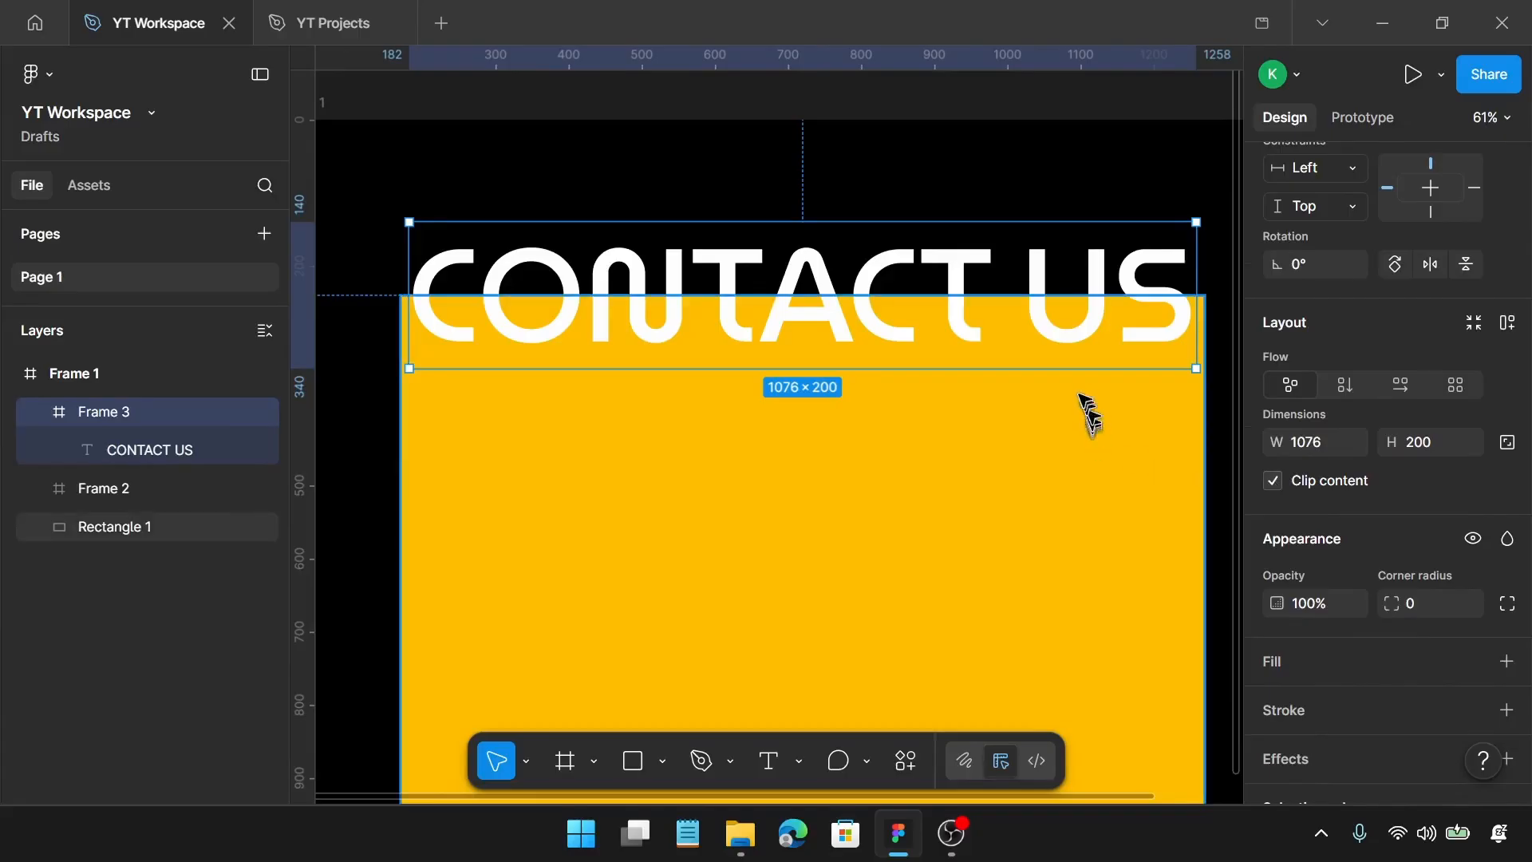
{"action": "left_click_drag", "start_coordinate": [1082, 359], "coordinate": [1082, 295]}
Examine how the clipped white lettering's lower edge lines up with the yellow rectangle's top edge, up close and in the full page
{"action": "scroll", "coordinate": [961, 345], "scroll_direction": "up", "scroll_amount": 10}
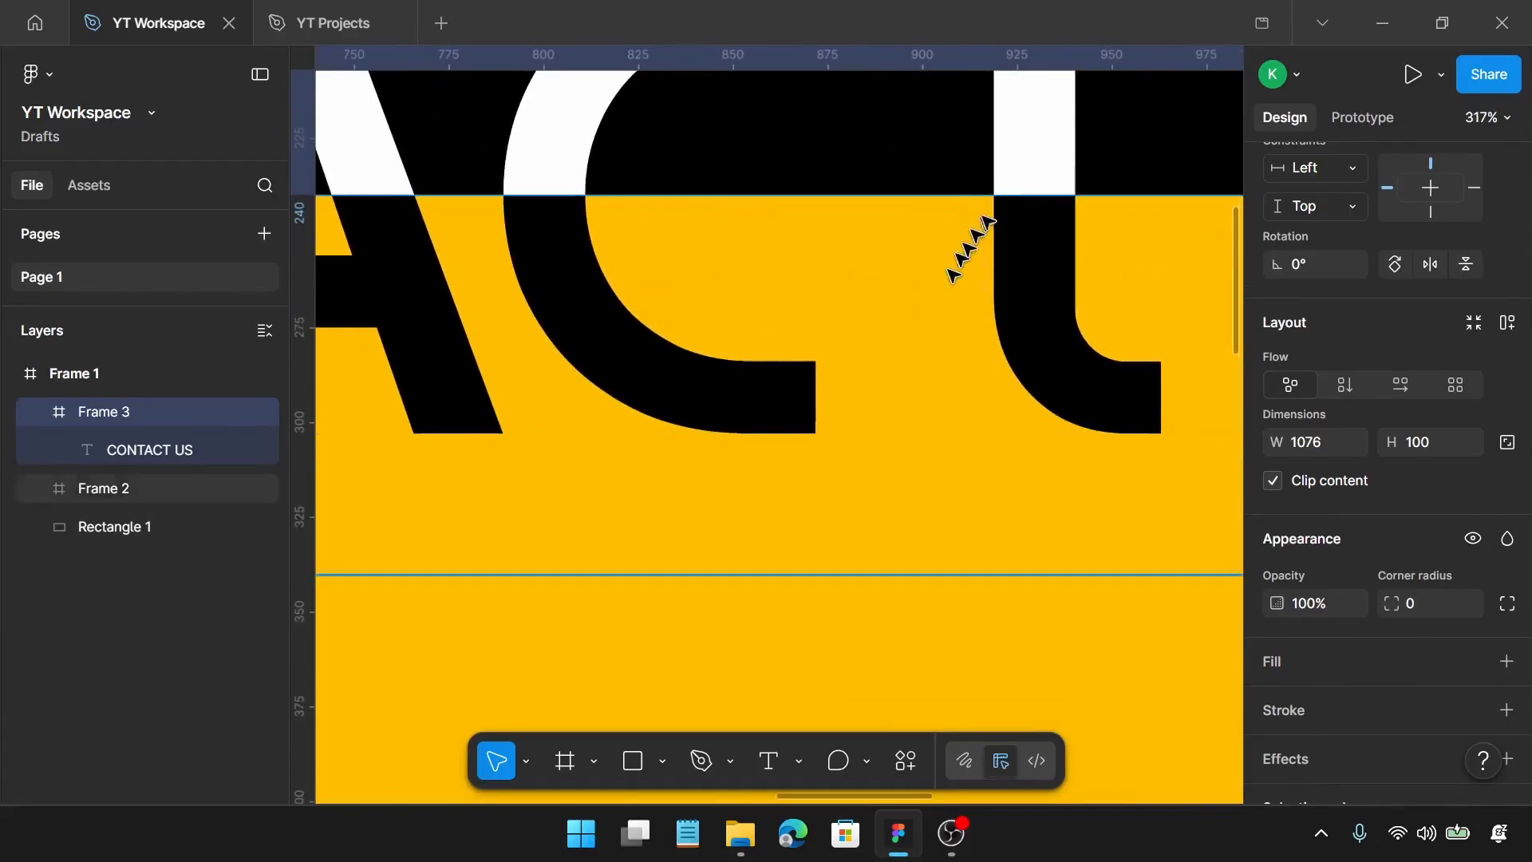
{"action": "scroll", "coordinate": [998, 191], "scroll_direction": "up", "scroll_amount": 5}
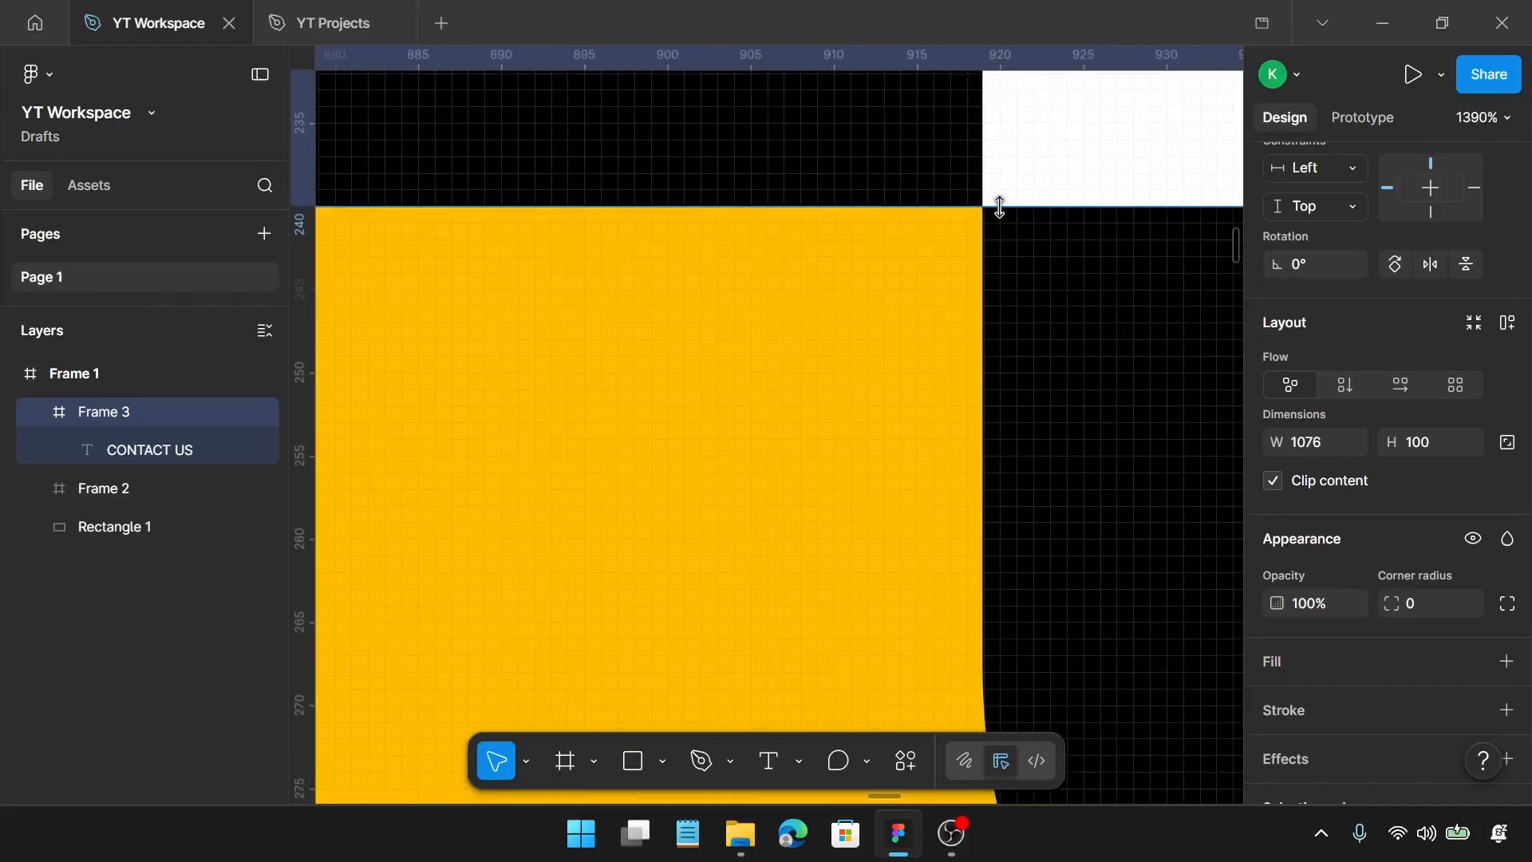
{"action": "scroll", "coordinate": [1000, 207], "scroll_direction": "down", "scroll_amount": 8}
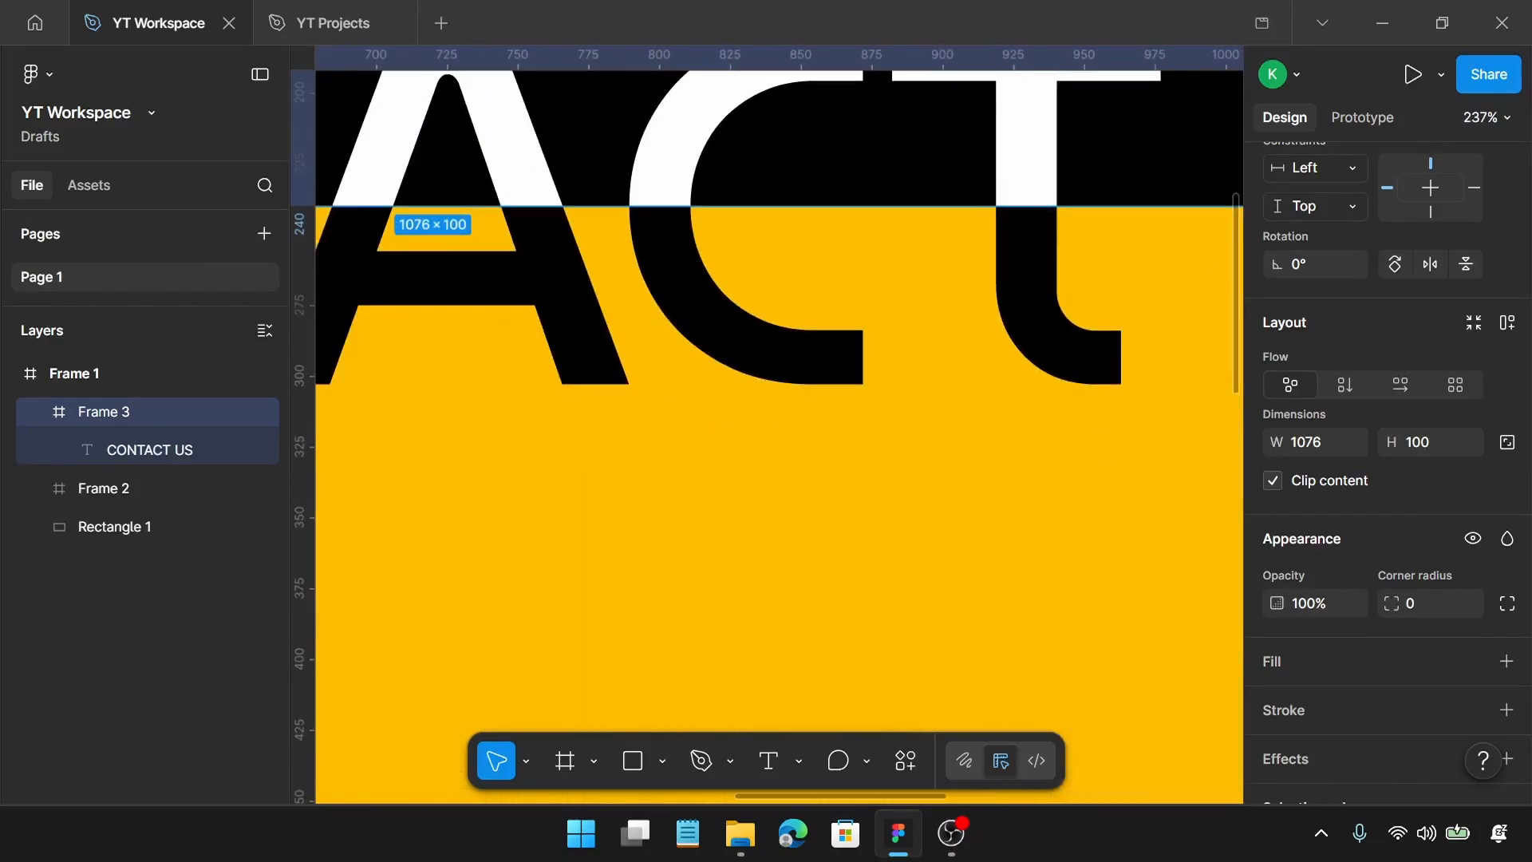
{"action": "scroll", "coordinate": [852, 355], "scroll_direction": "down", "scroll_amount": 3}
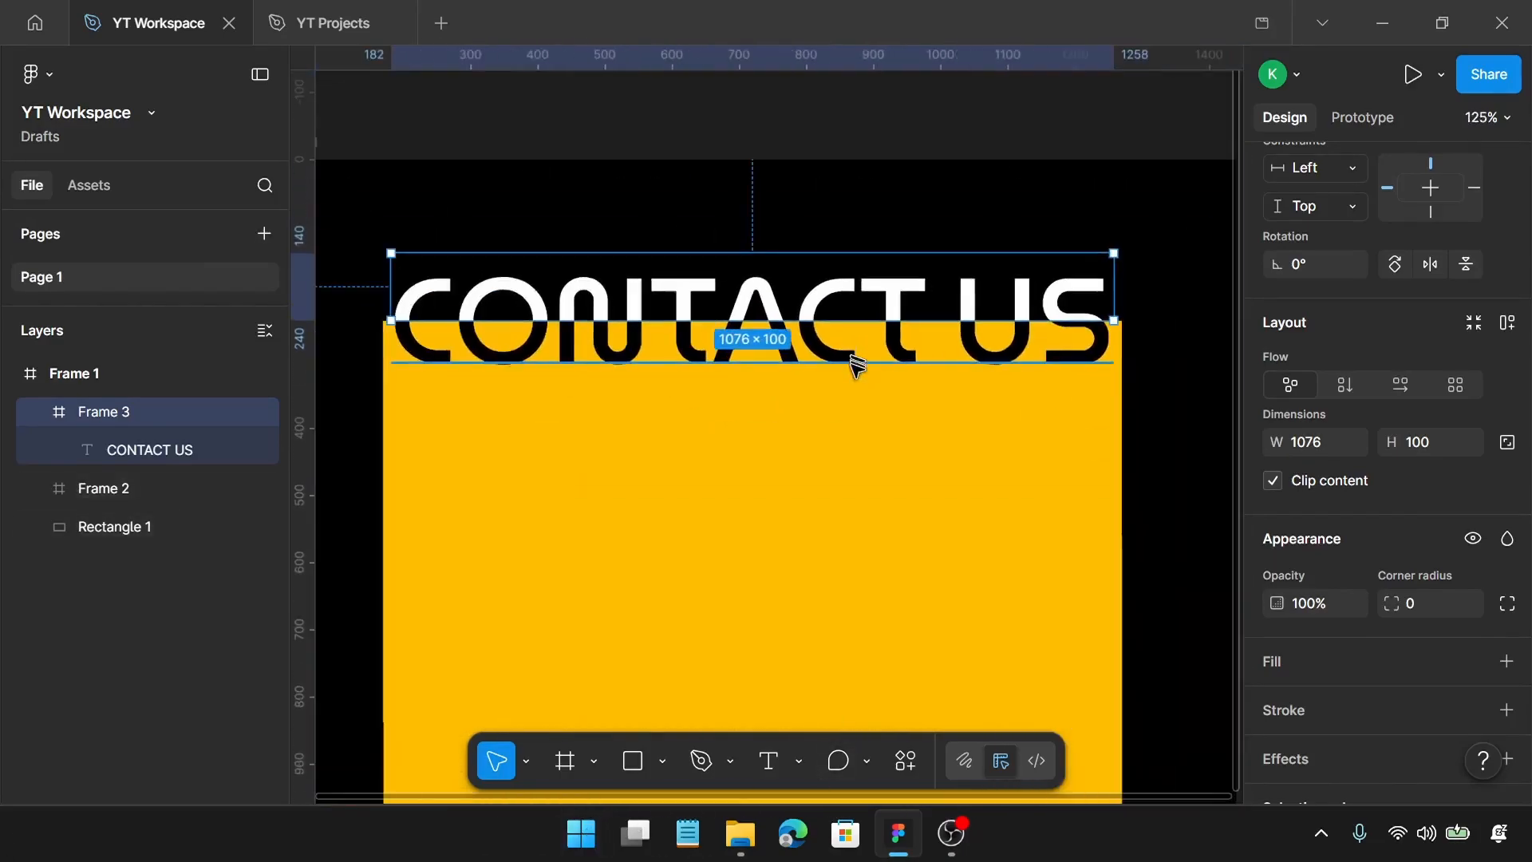
{"action": "left_click", "coordinate": [1146, 430]}
{"action": "scroll", "coordinate": [1146, 431], "scroll_direction": "down", "scroll_amount": 1}
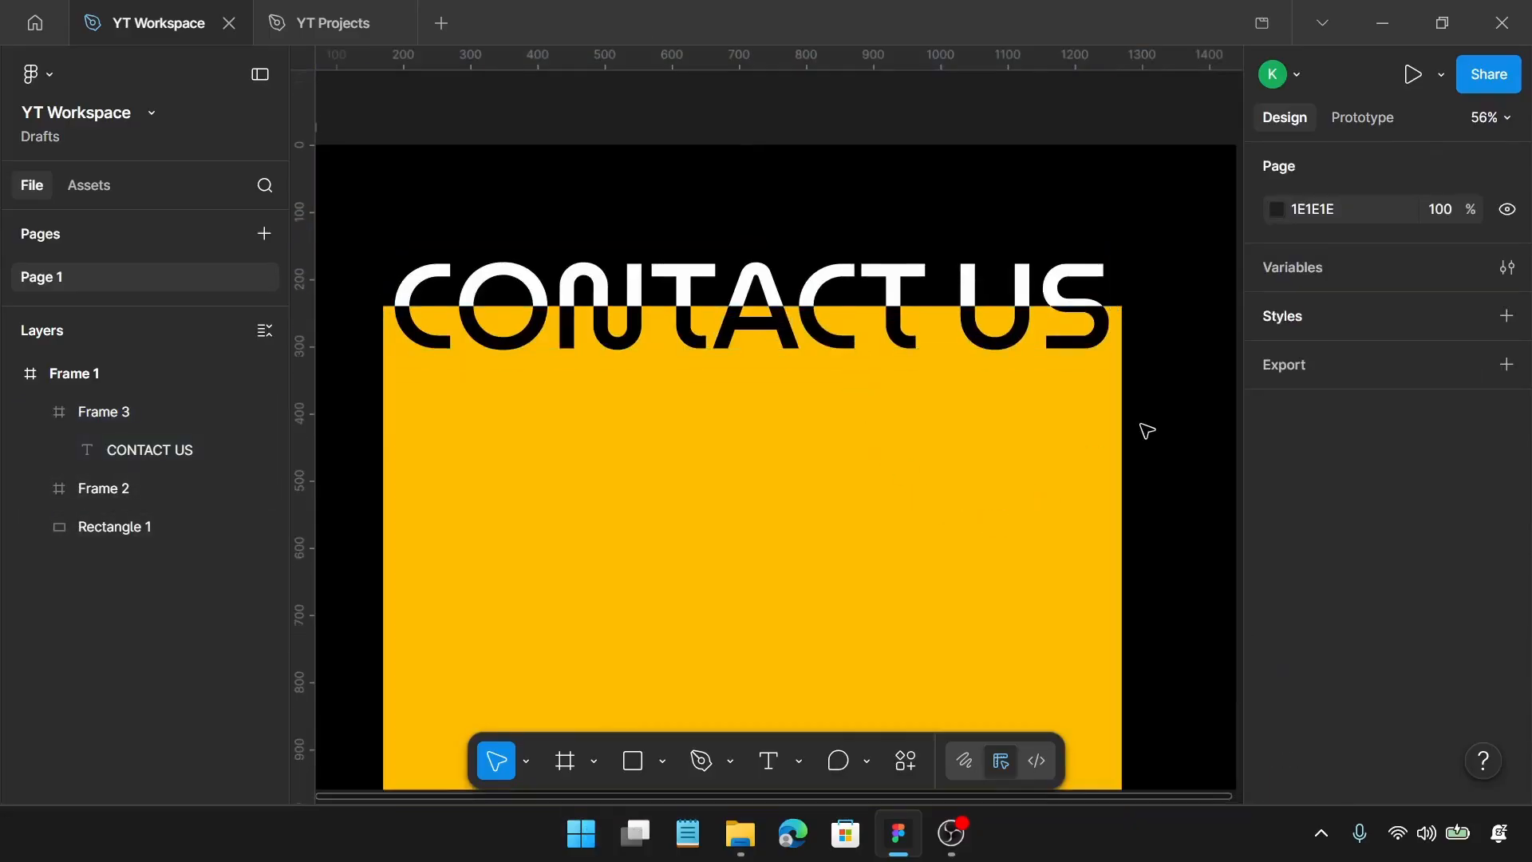
{"action": "scroll", "coordinate": [1147, 431], "scroll_direction": "down", "scroll_amount": 2}
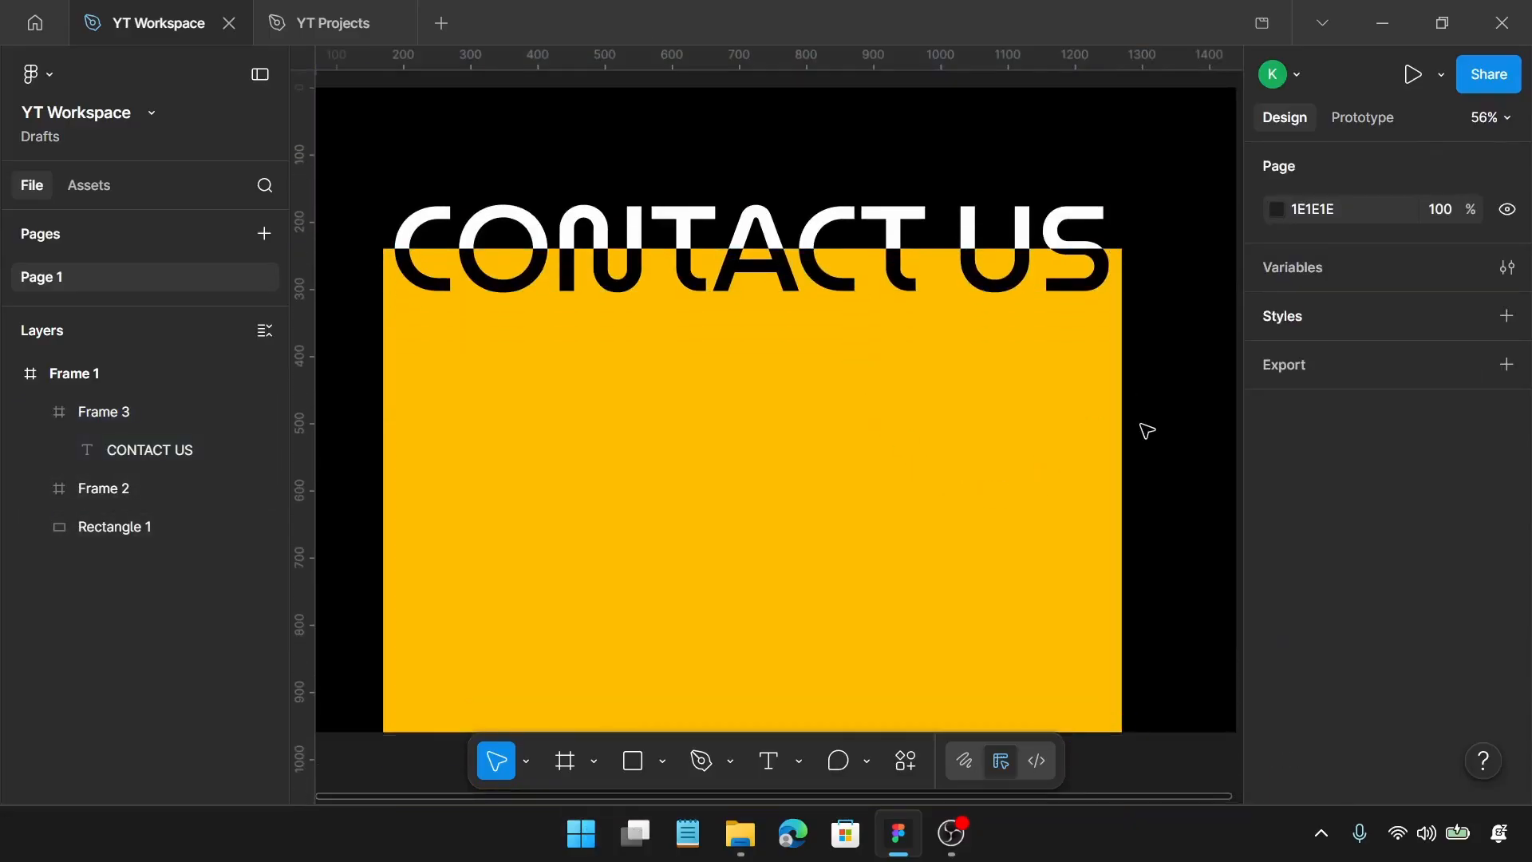
{"action": "scroll", "coordinate": [1147, 431], "scroll_direction": "down", "scroll_amount": 1}
{"action": "scroll", "coordinate": [1147, 431], "scroll_direction": "down", "scroll_amount": 1}
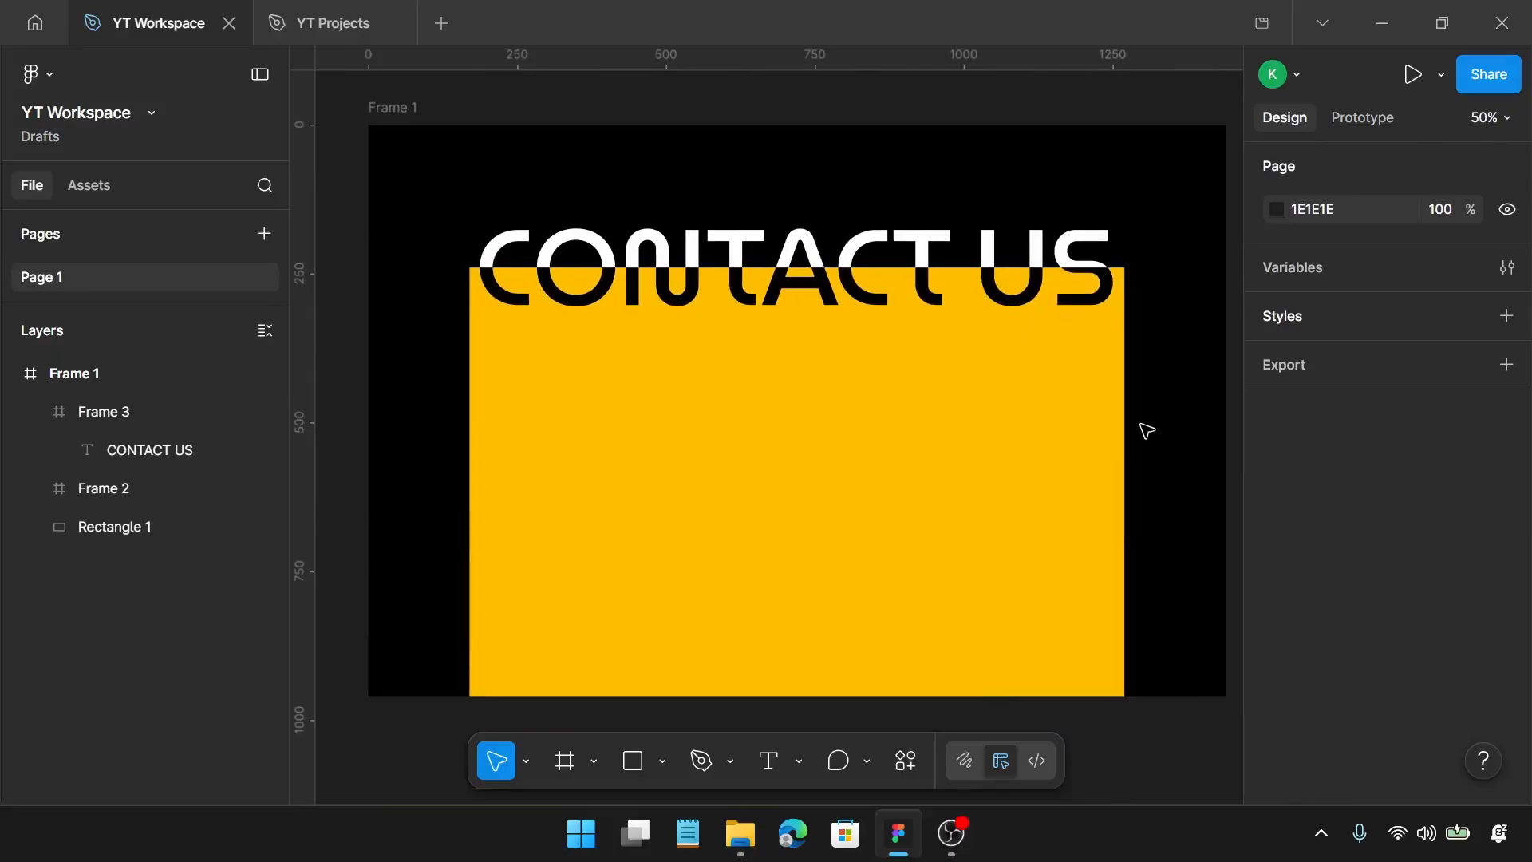
Add a new text layer reading GET in the black area near the heading's upper left, at about X 259, Y 82
{"action": "key", "text": "t"}
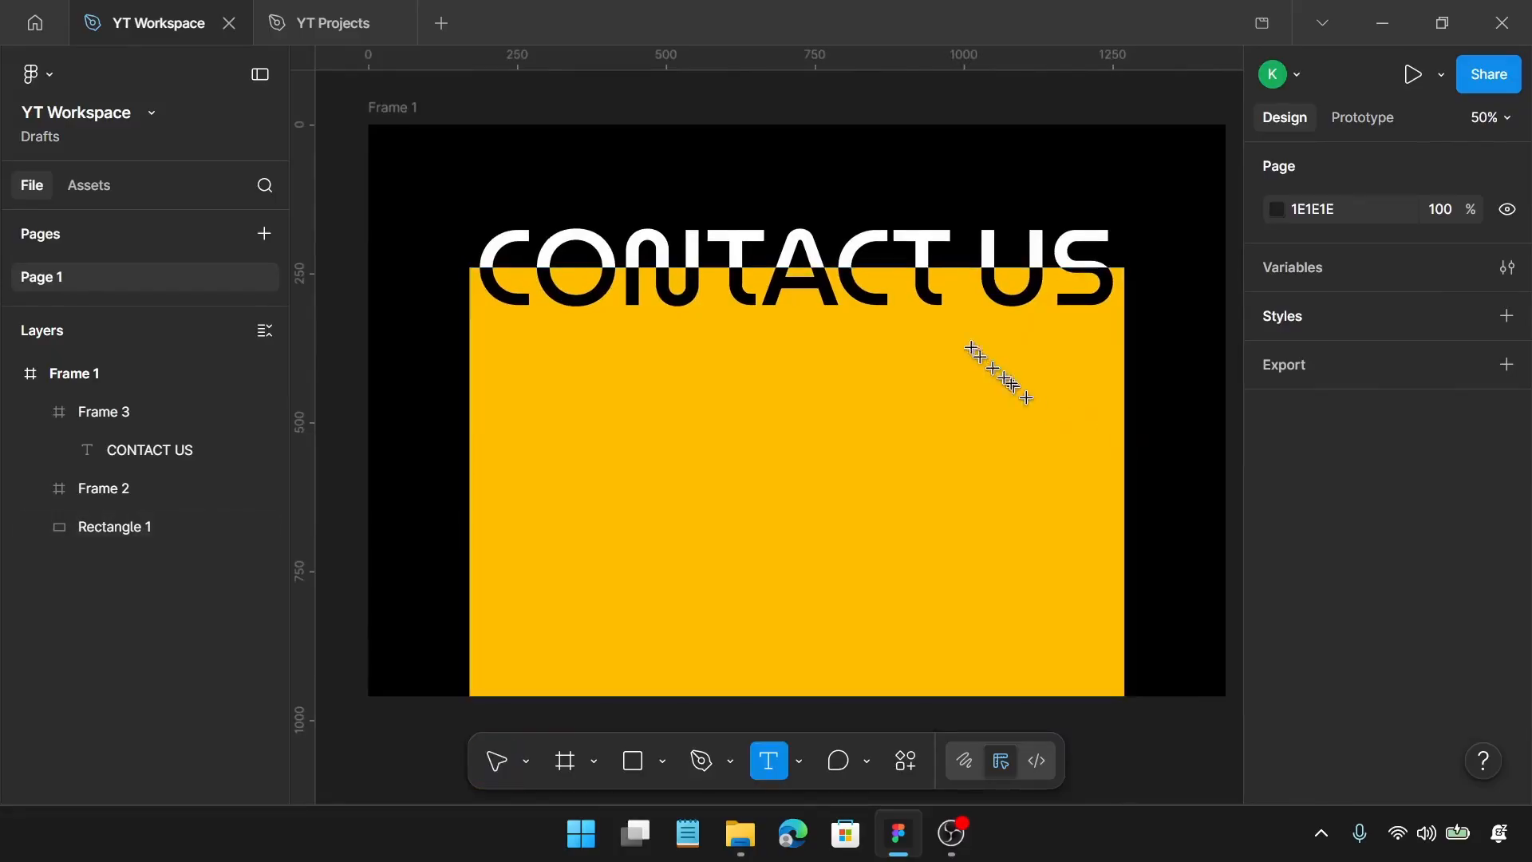
{"action": "left_click", "coordinate": [523, 172]}
{"action": "scroll", "coordinate": [523, 173], "scroll_direction": "up", "scroll_amount": 4}
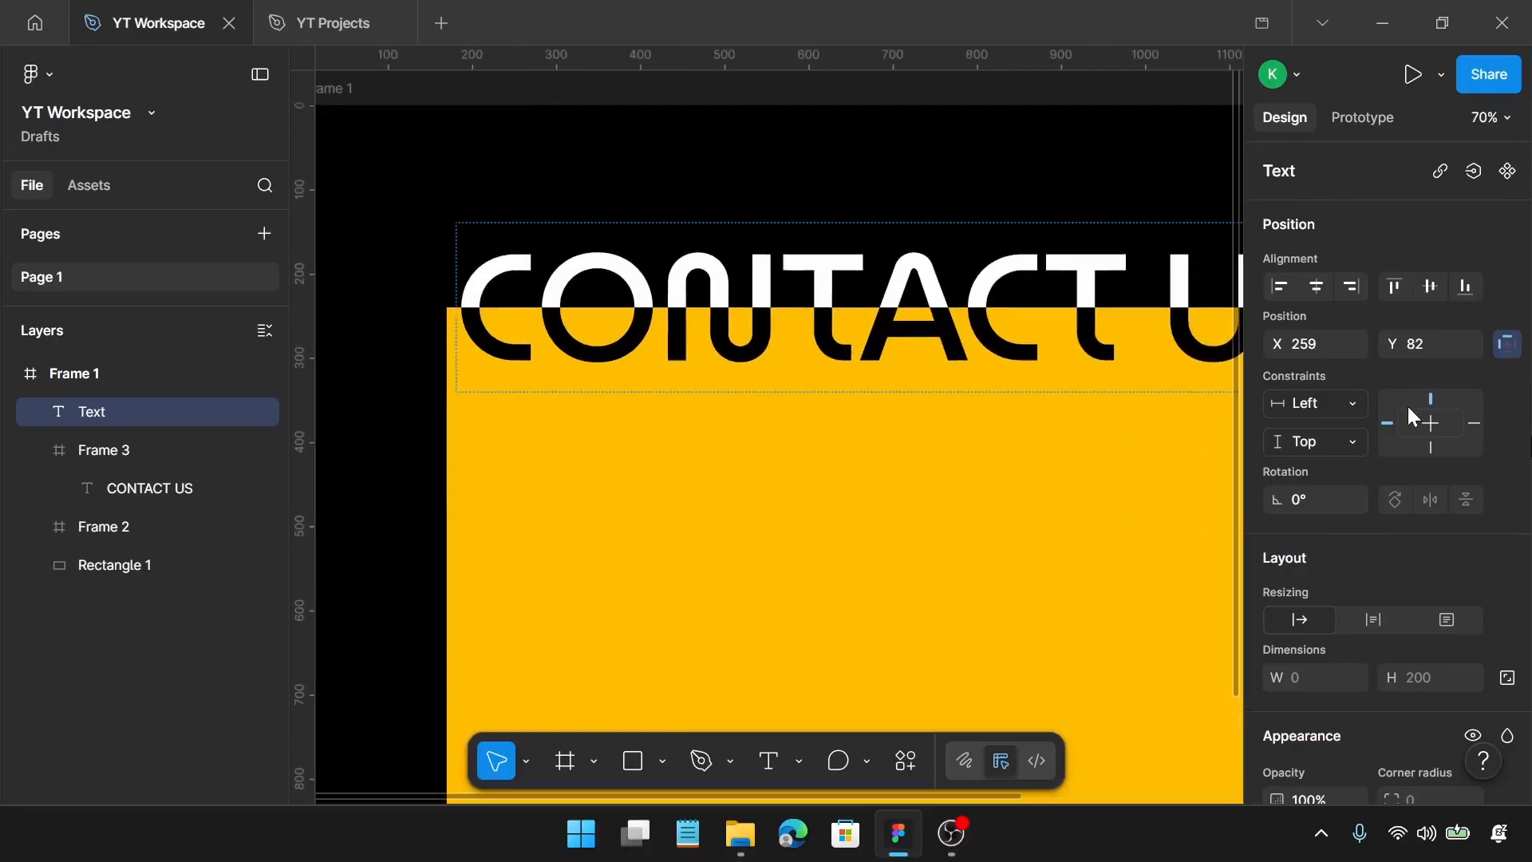
{"action": "type", "text": "T"}
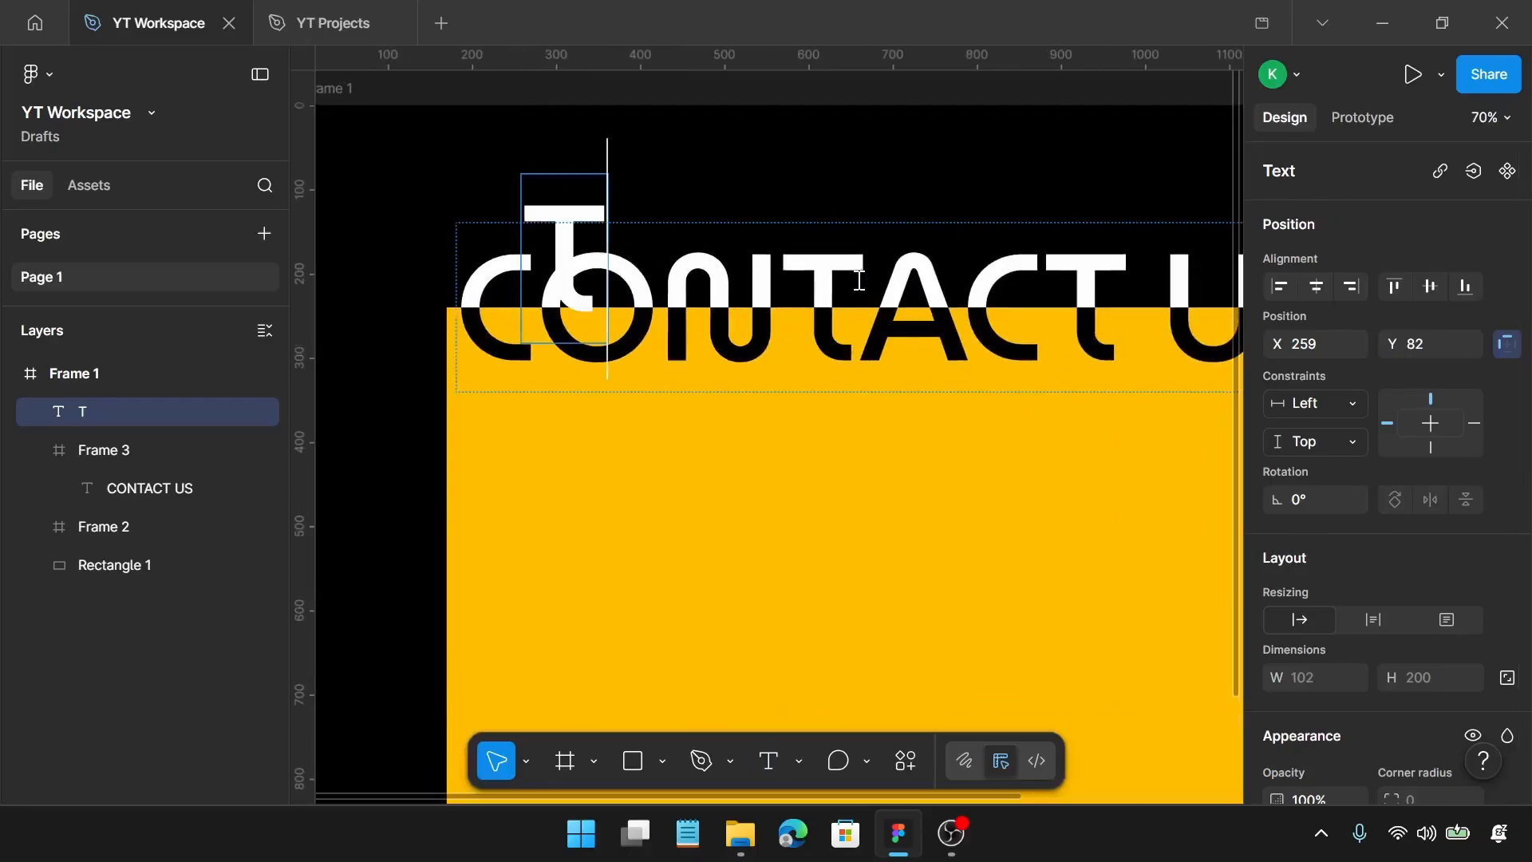
{"action": "key", "text": "BackSpace"}
{"action": "type", "text": "G"}
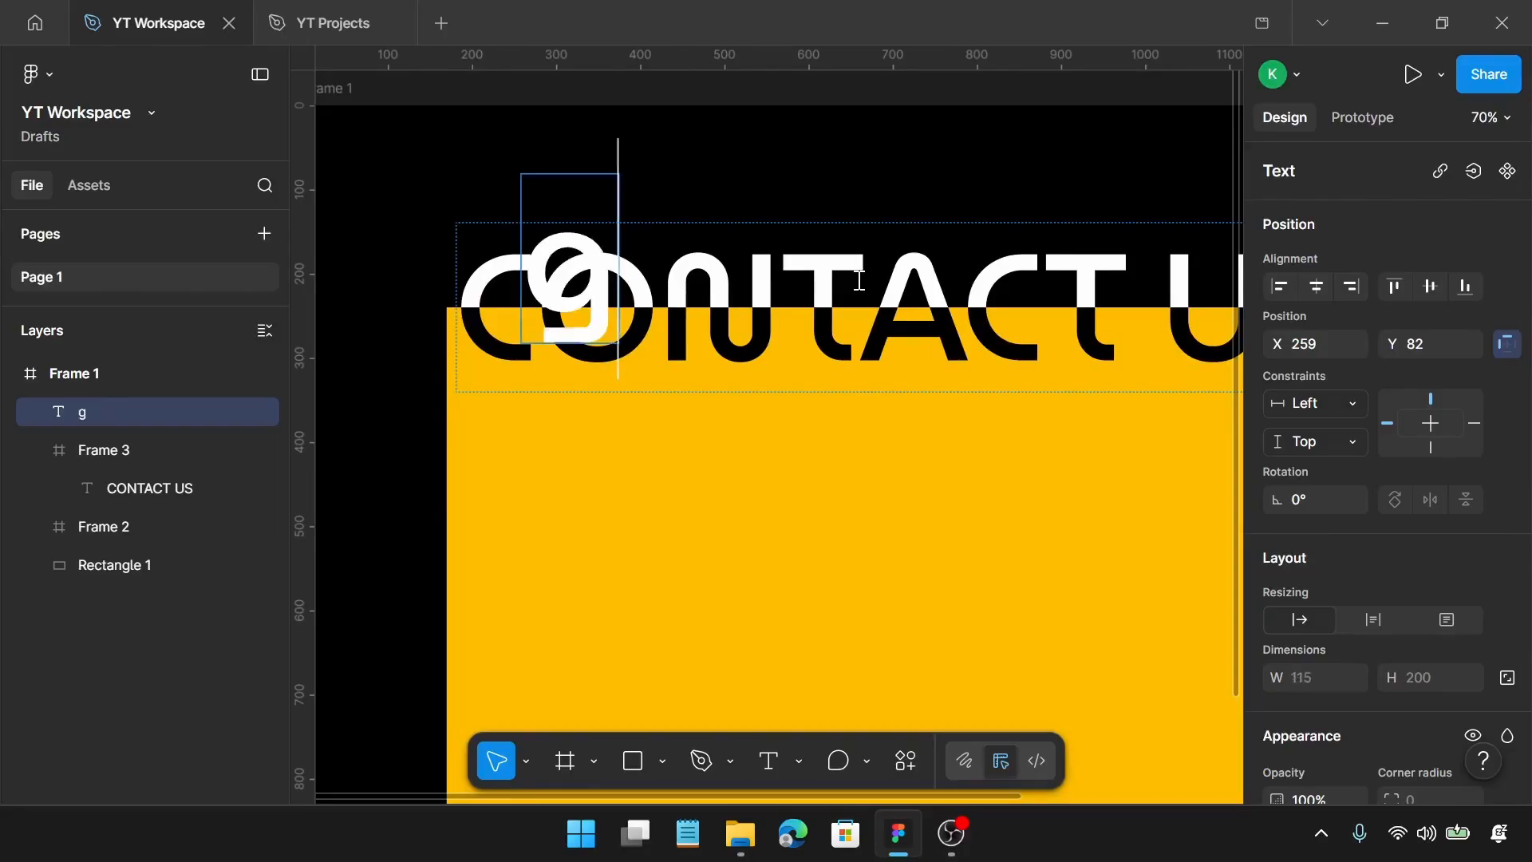
{"action": "key", "text": "BackSpace"}
{"action": "type", "text": "G"}
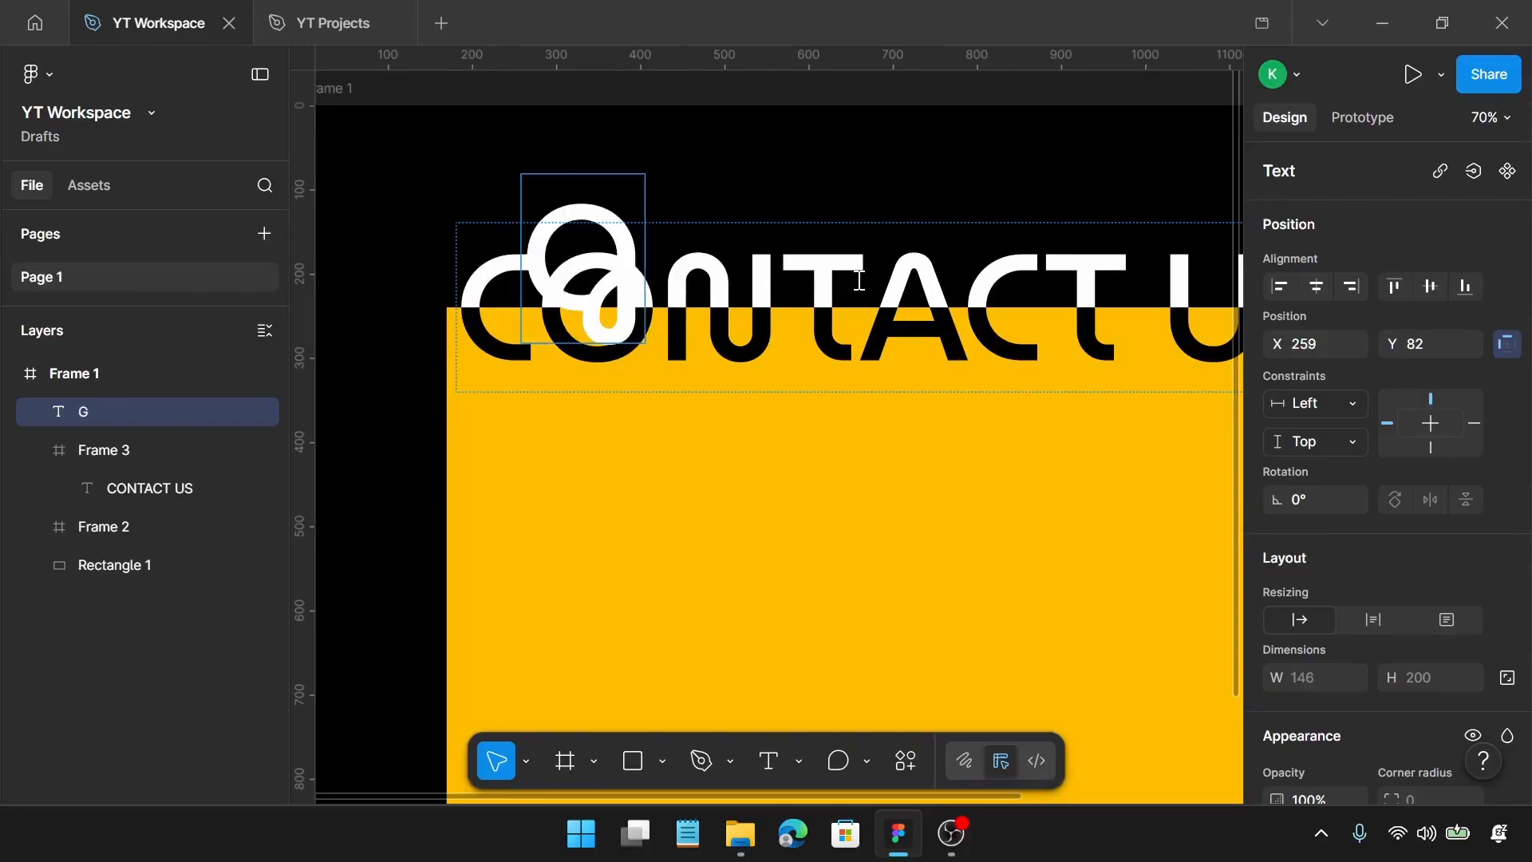
{"action": "type", "text": "ET"}
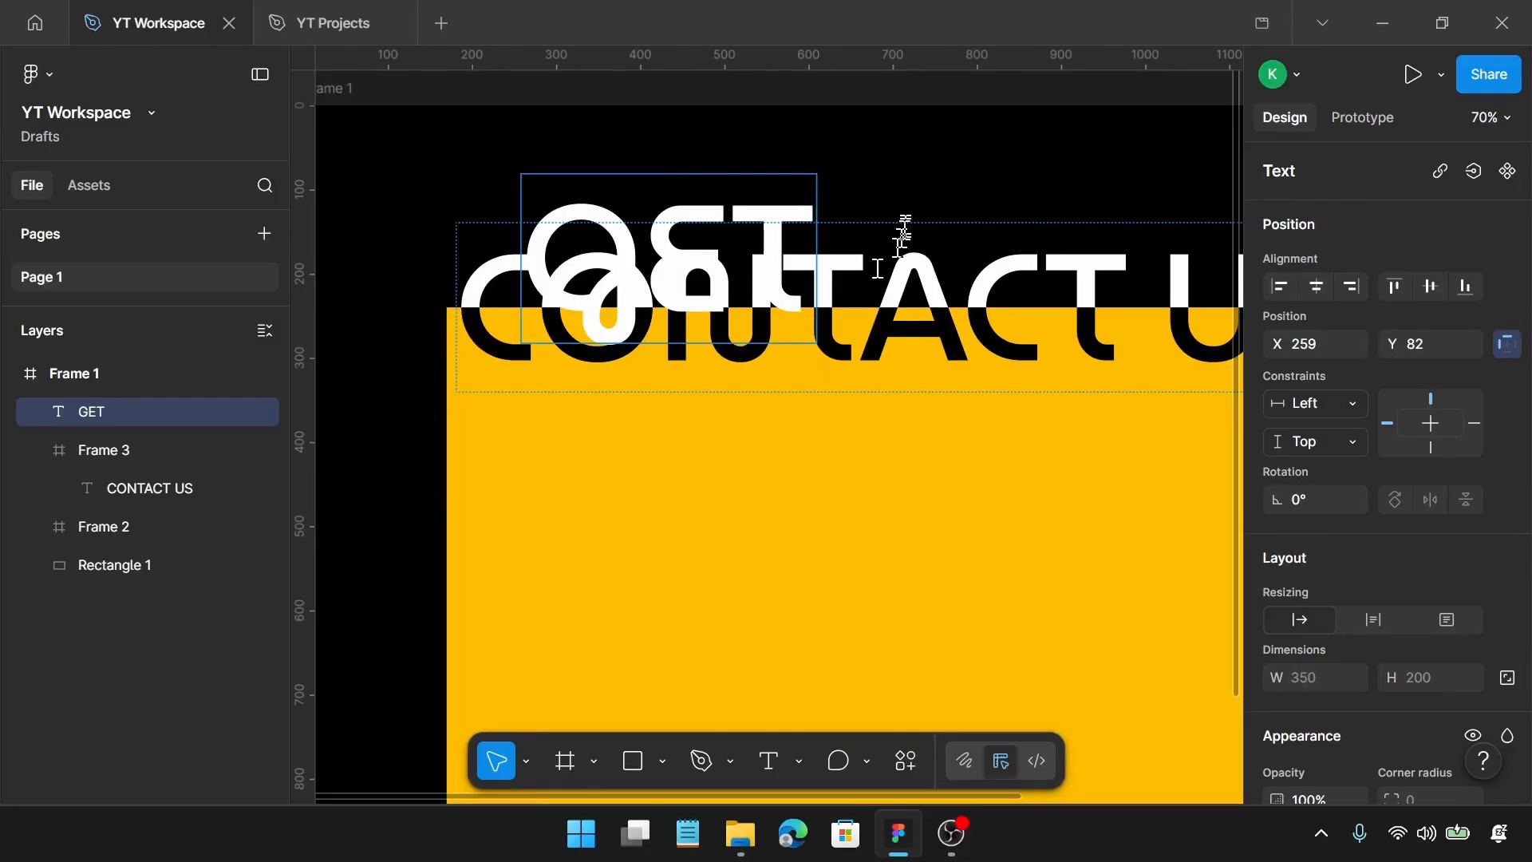
{"action": "key", "text": "Escape"}
Set the GET text to the IBM Plex Mono font in Regular weight
{"action": "scroll", "coordinate": [1400, 432], "scroll_direction": "down", "scroll_amount": 5}
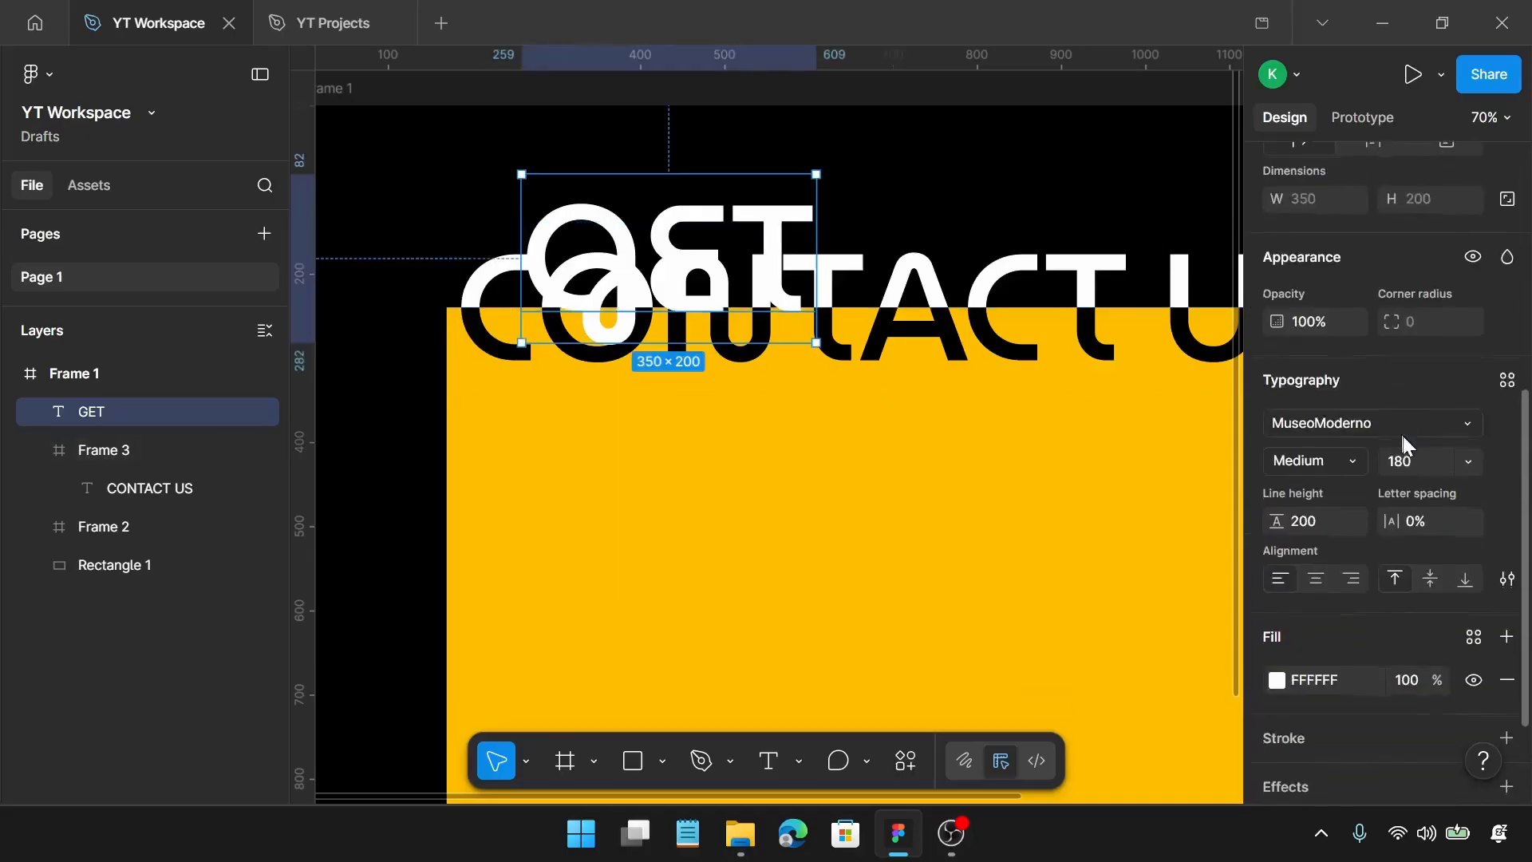
{"action": "left_click", "coordinate": [1377, 423]}
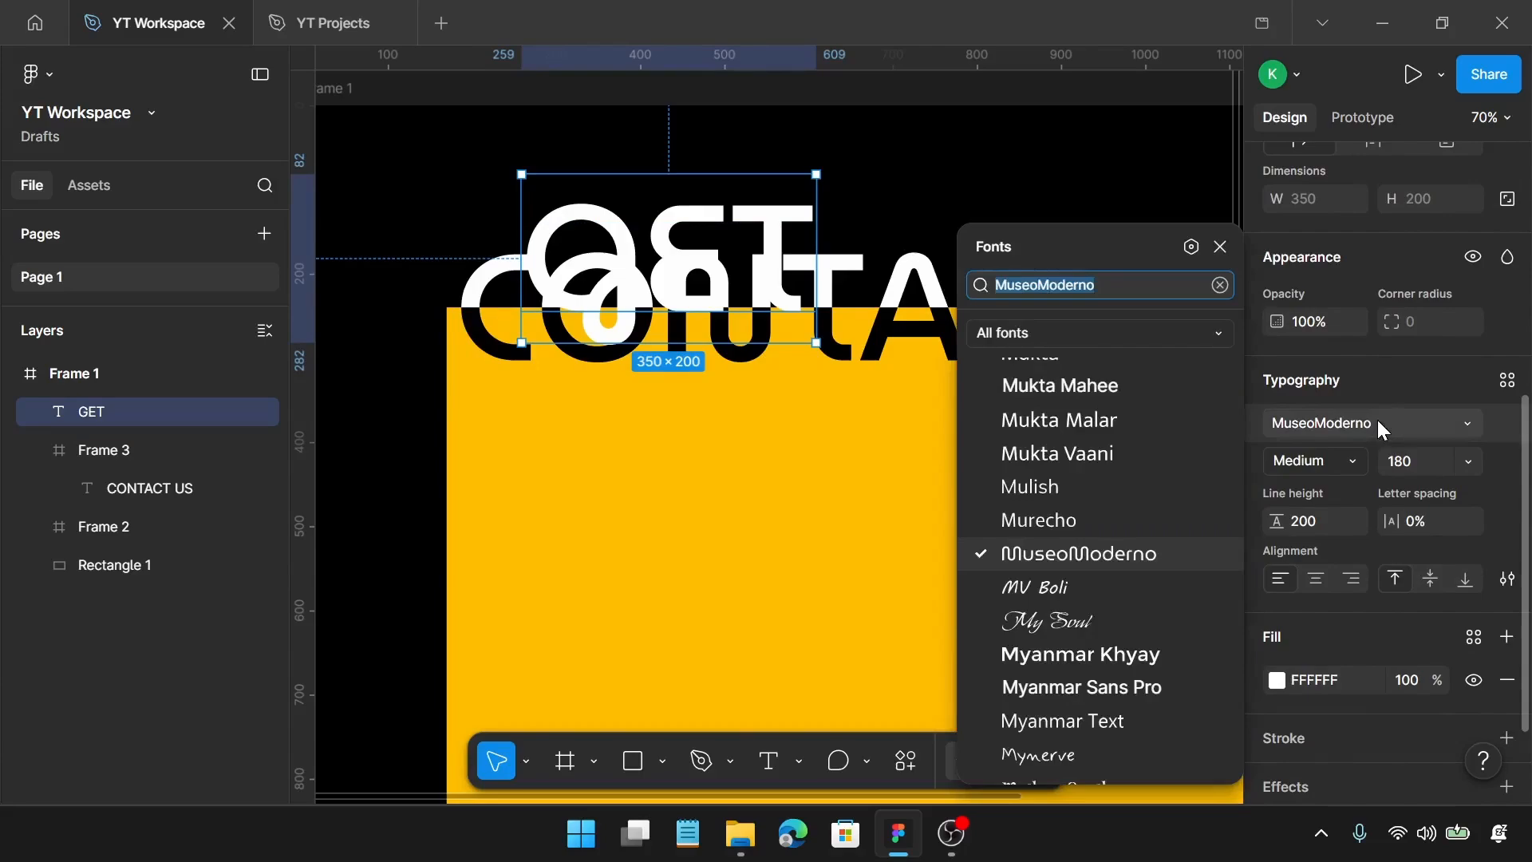
{"action": "type", "text": "IBM"}
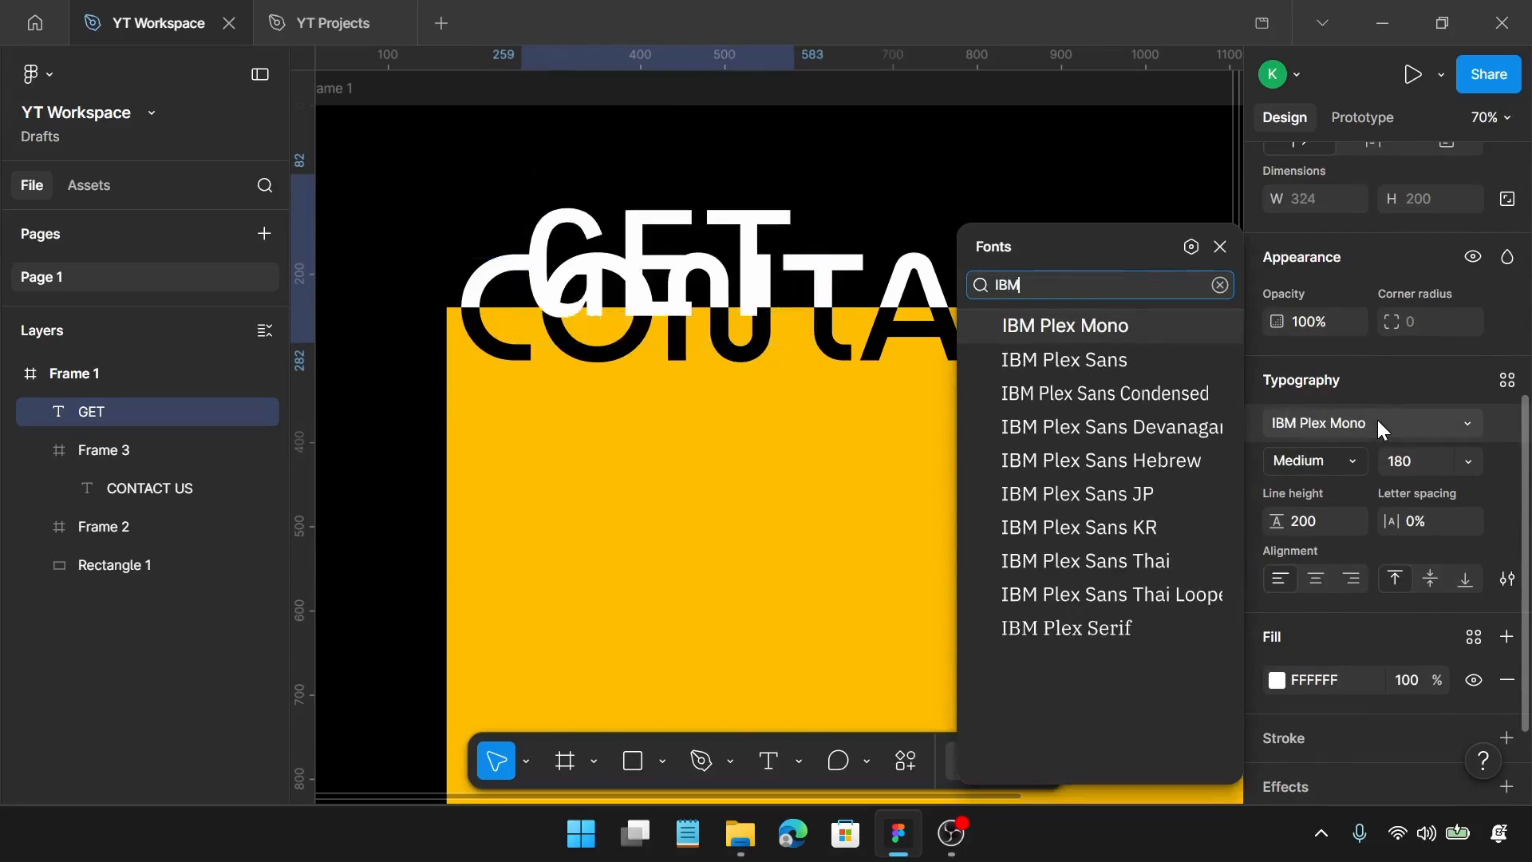
{"action": "left_click", "coordinate": [1166, 329]}
{"action": "left_click", "coordinate": [1338, 463]}
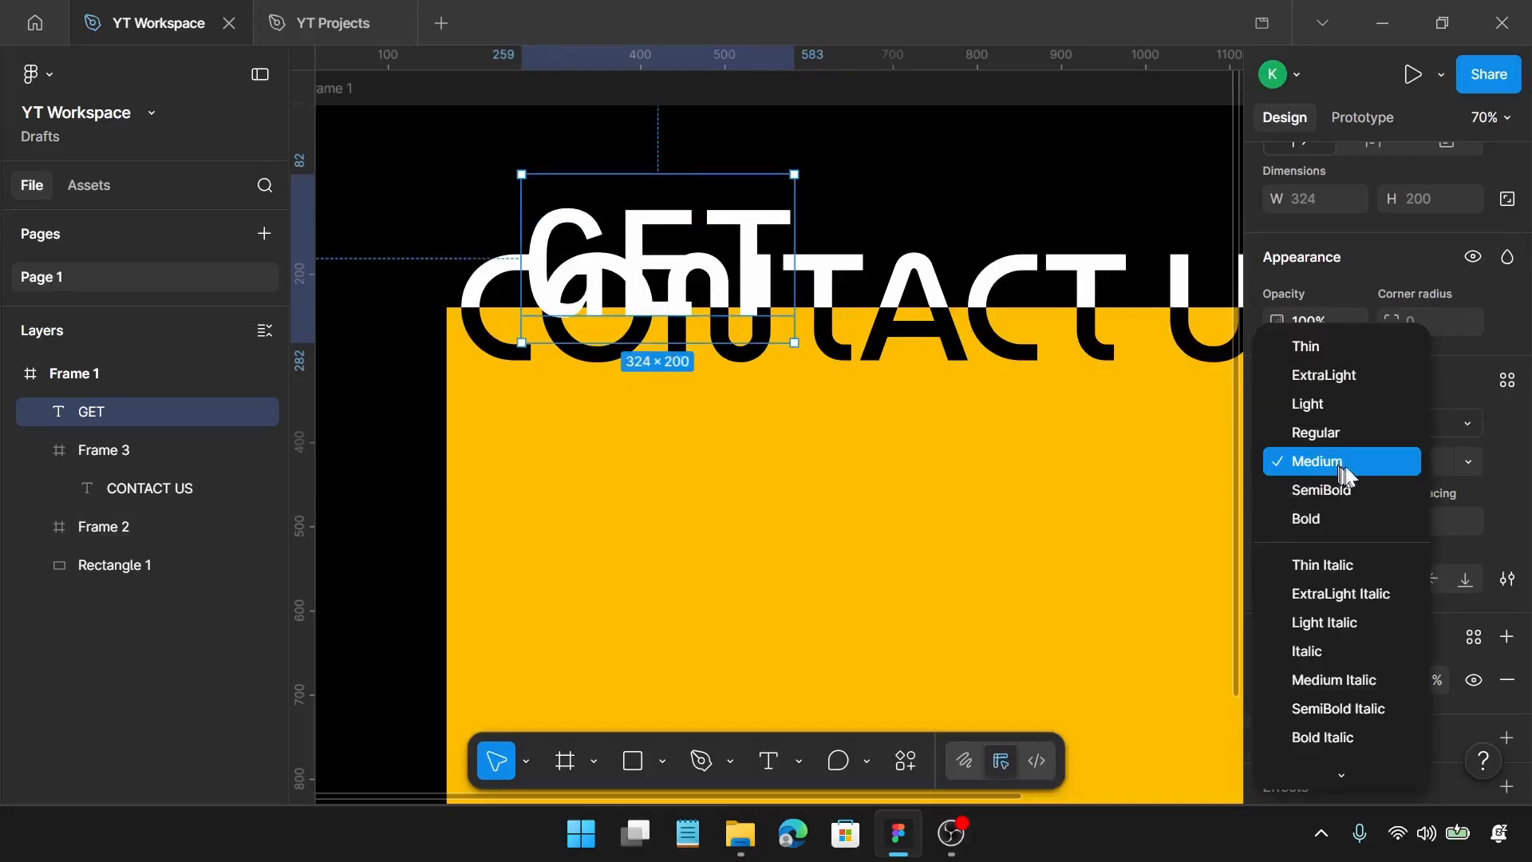
{"action": "left_click", "coordinate": [1353, 434]}
Set the GET text's font size to 18 and its line height to 16
{"action": "left_click", "coordinate": [1425, 463]}
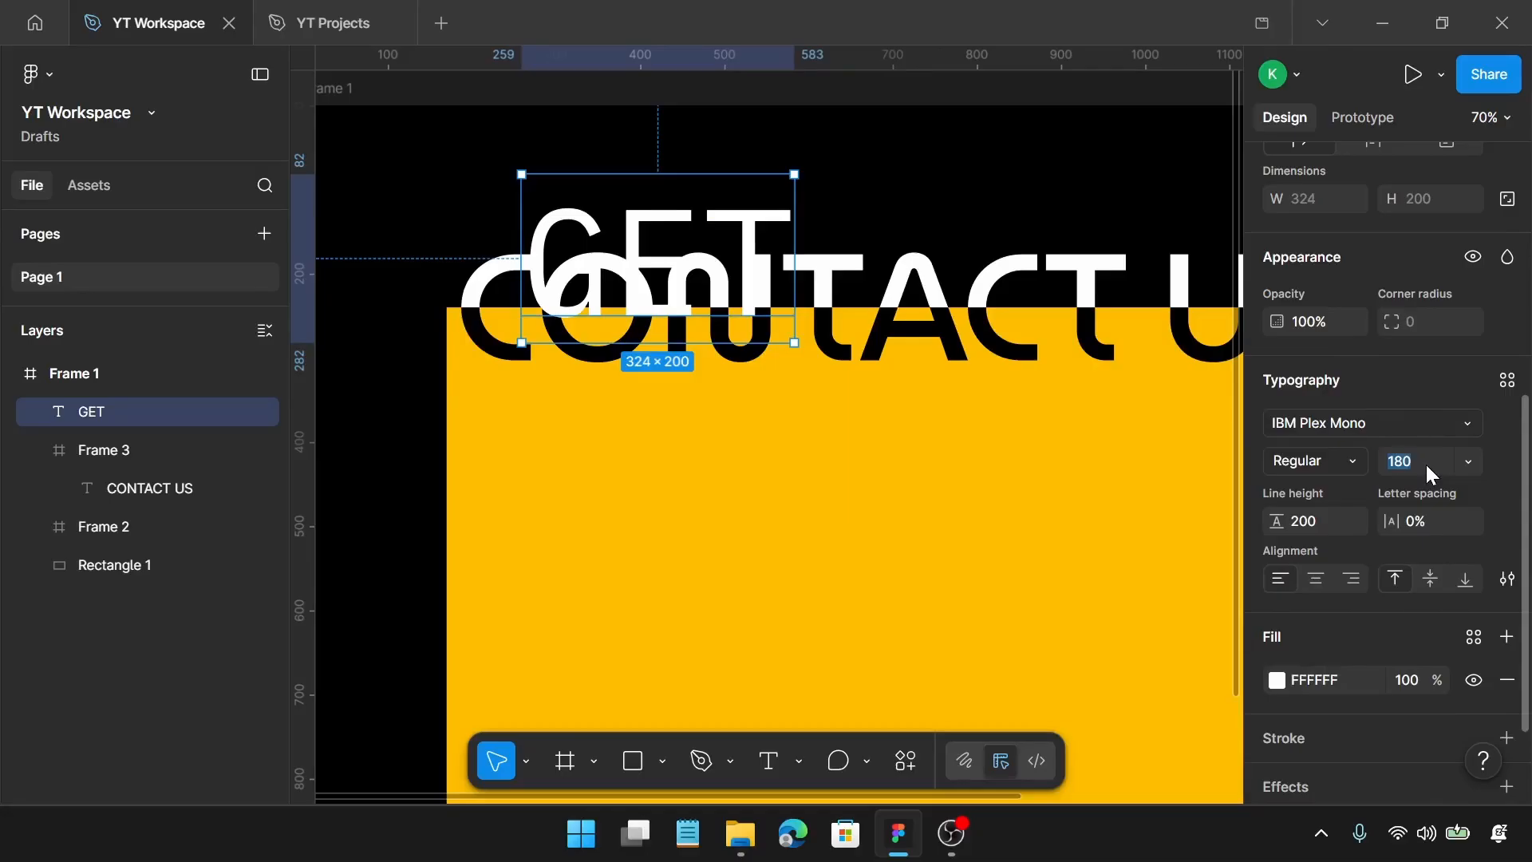
{"action": "key", "text": "Return"}
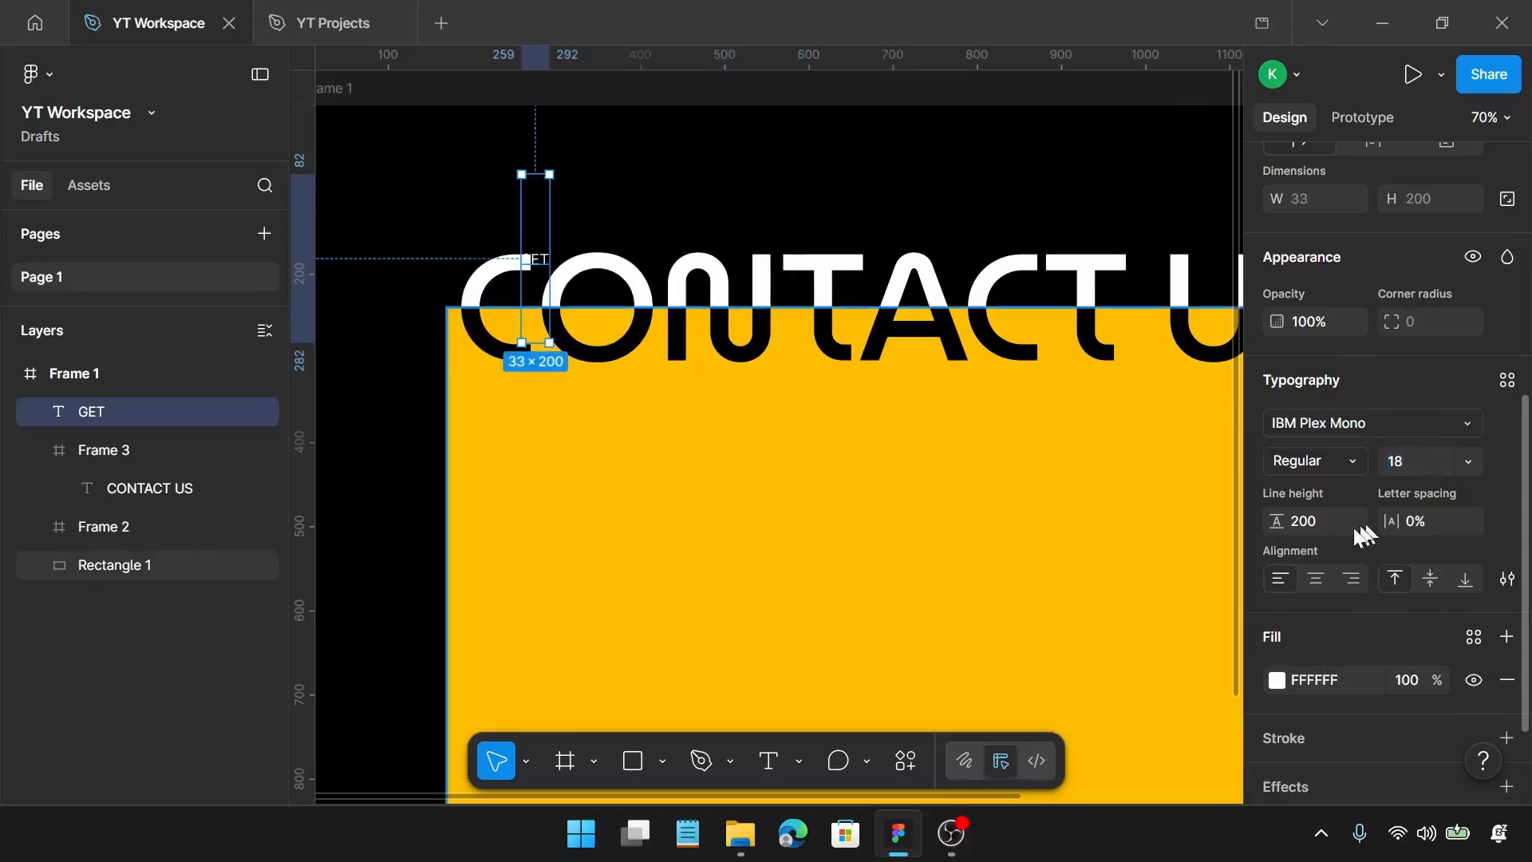
{"action": "left_click", "coordinate": [1324, 525]}
{"action": "type", "text": "16"}
{"action": "key", "text": "Return"}
Extend the small GET text above the heading to read GET IN TOUCH
{"action": "scroll", "coordinate": [543, 199], "scroll_direction": "up", "scroll_amount": 5}
{"action": "double_click", "coordinate": [528, 190]}
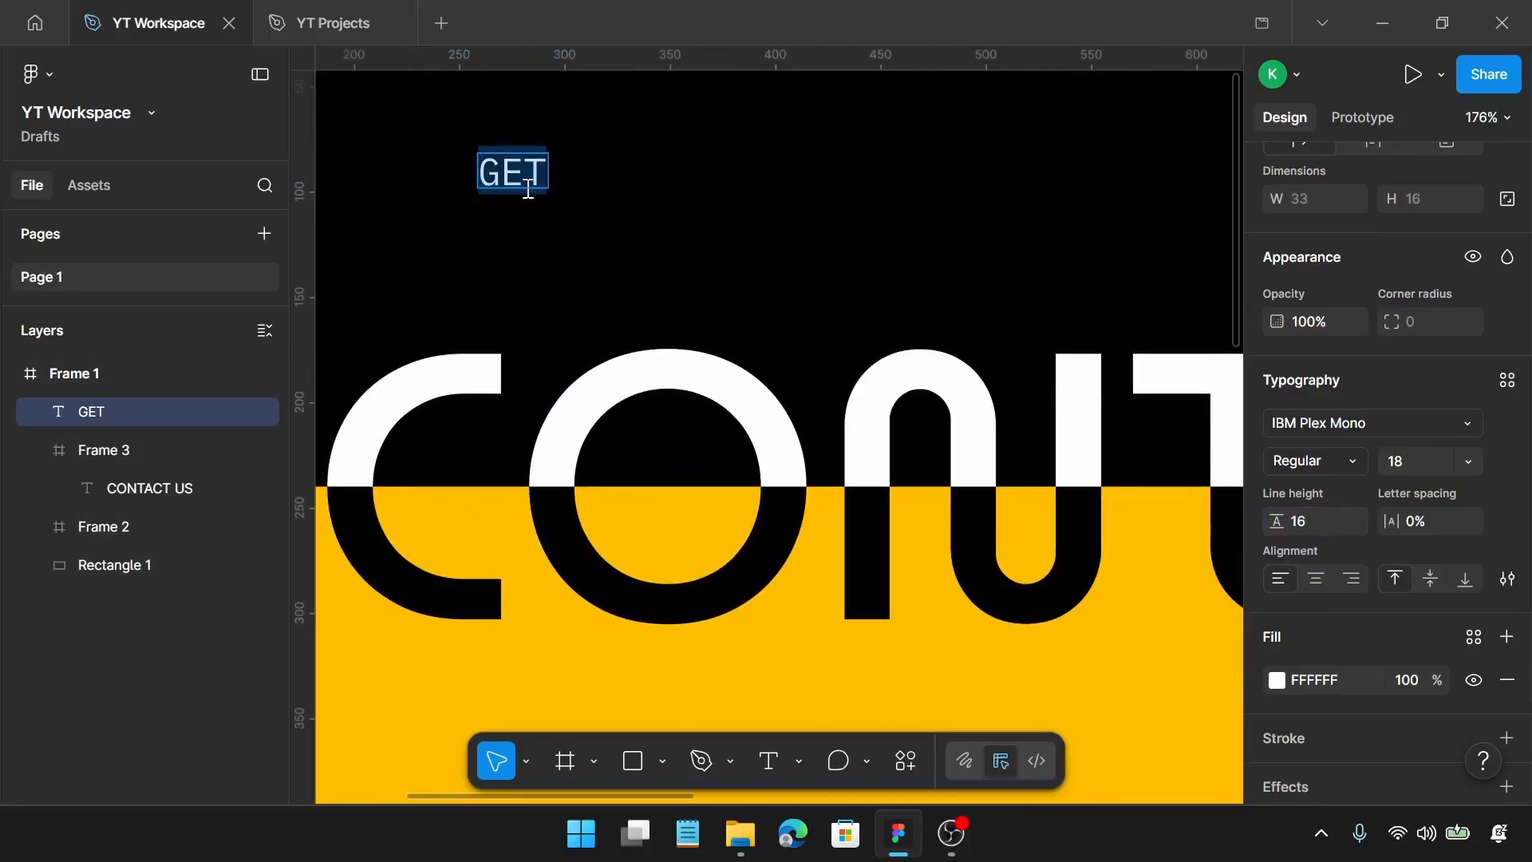
{"action": "key", "text": "Right"}
{"action": "type", "text": "IN "}
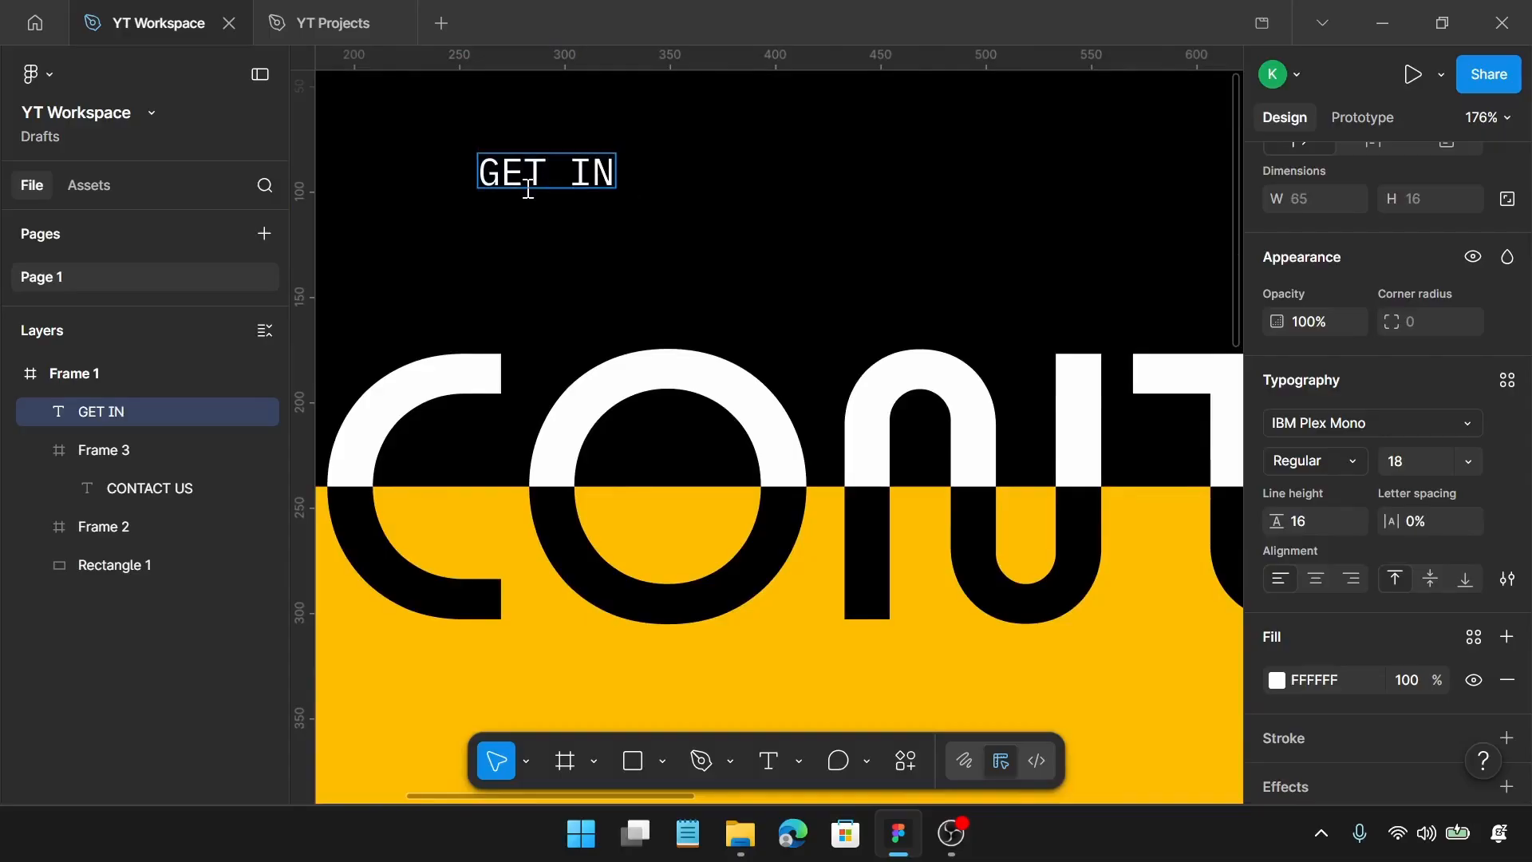
{"action": "type", "text": " TOU"}
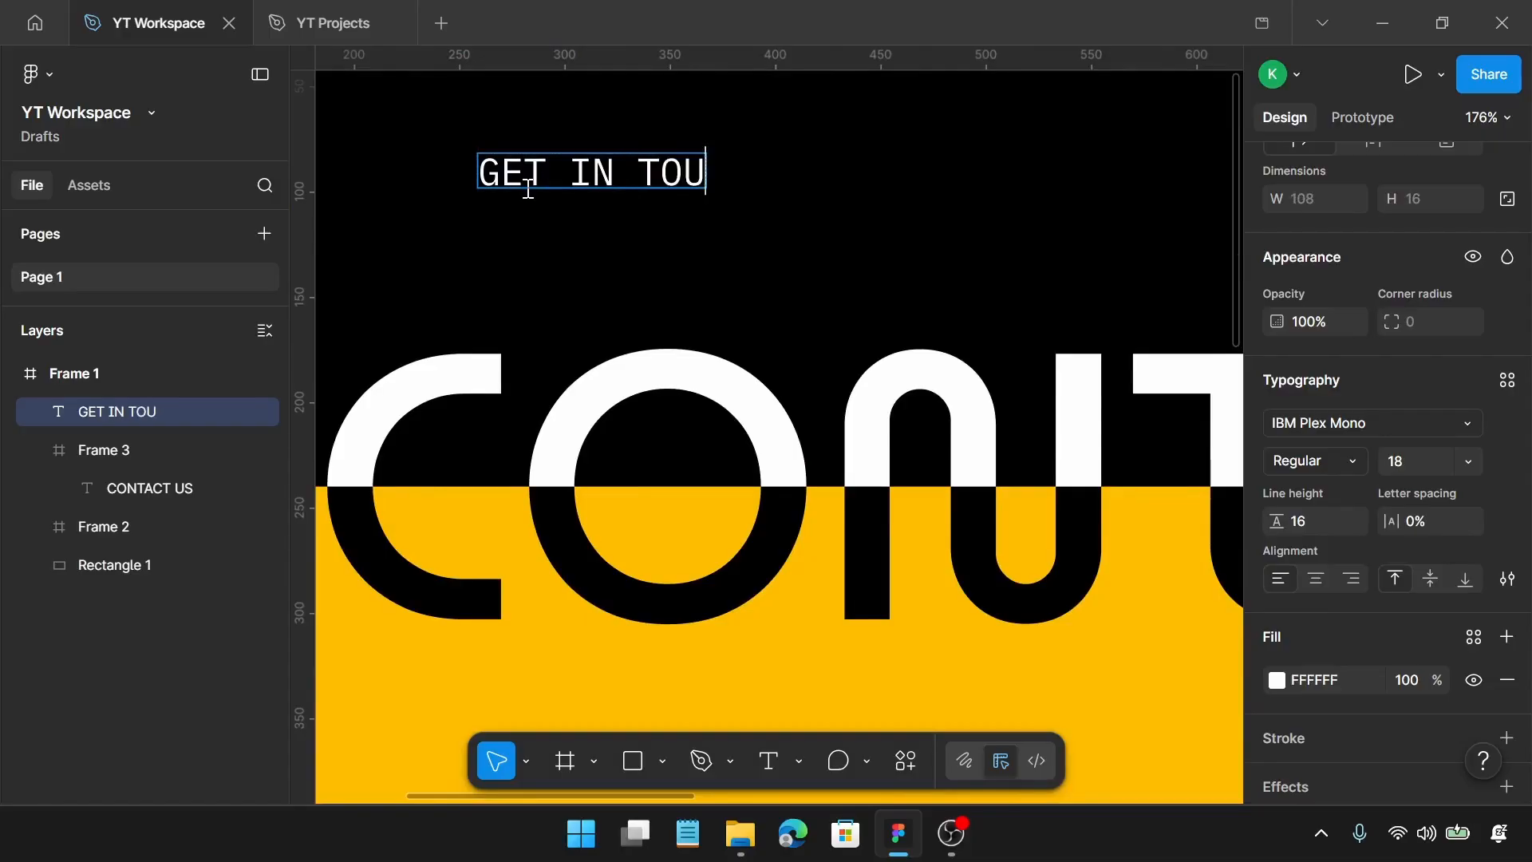
{"action": "type", "text": "CH"}
{"action": "key", "text": "Escape"}
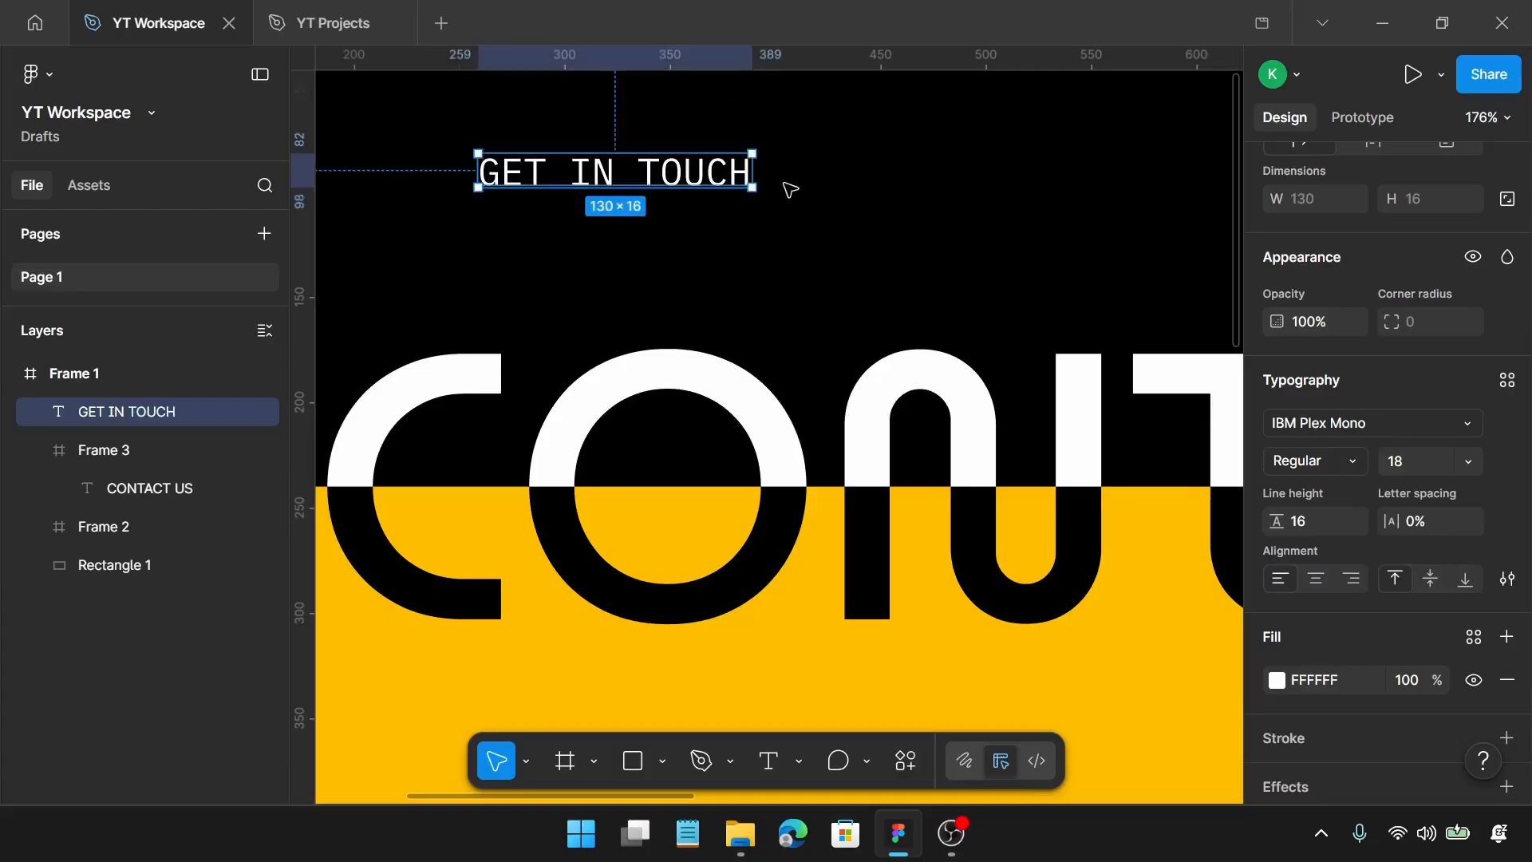
Move the GET IN TOUCH text closer above the CONTACT US heading, to about X 305, Y 124
{"action": "left_click_drag", "start_coordinate": [679, 169], "coordinate": [667, 260]}
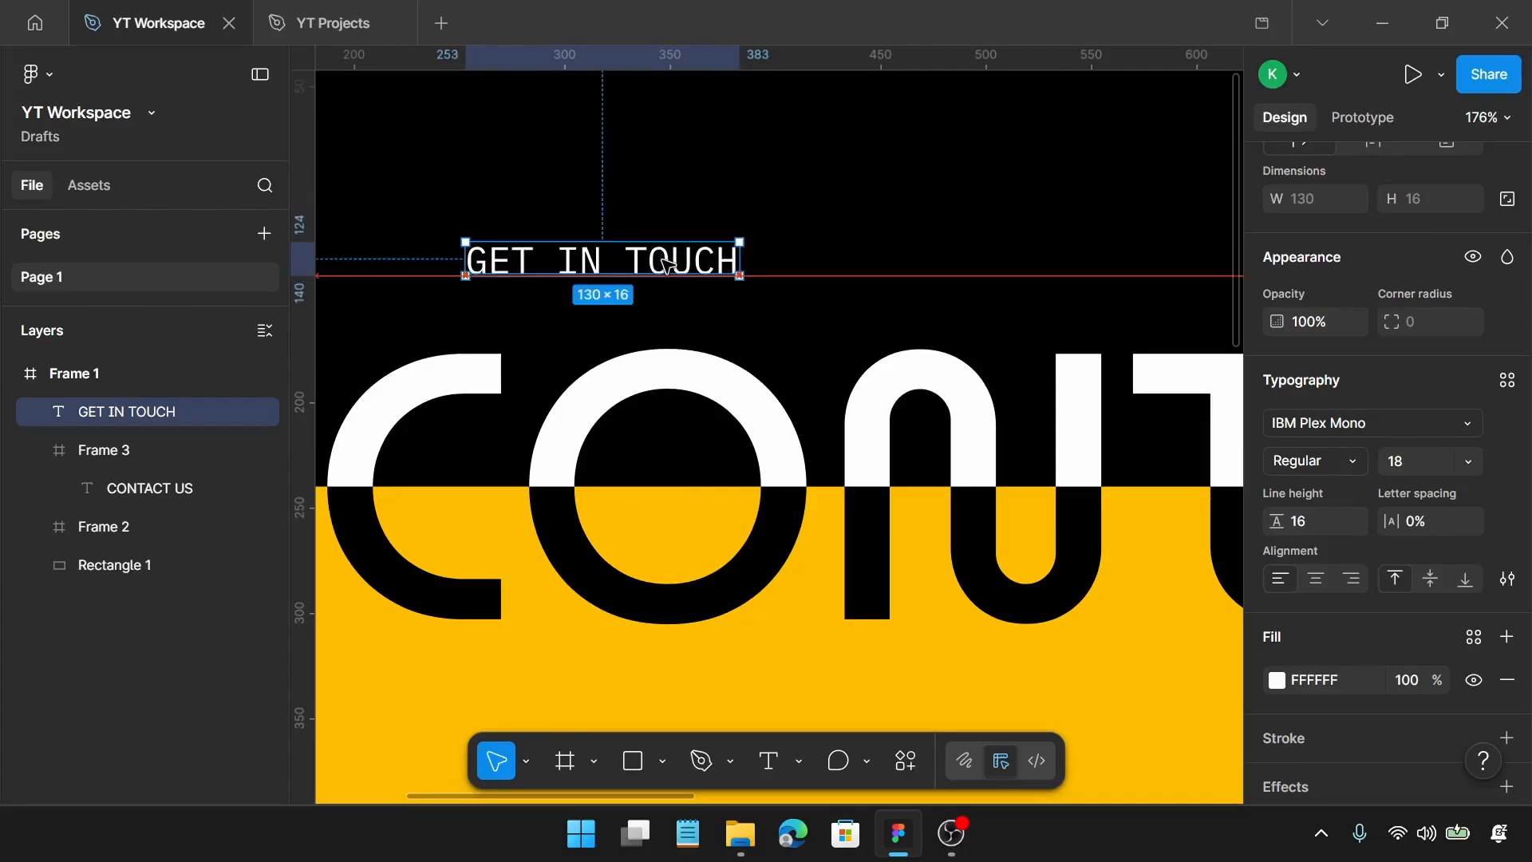
{"action": "scroll", "coordinate": [667, 261], "scroll_direction": "down", "scroll_amount": 5}
{"action": "scroll", "coordinate": [622, 277], "scroll_direction": "left", "scroll_amount": 3}
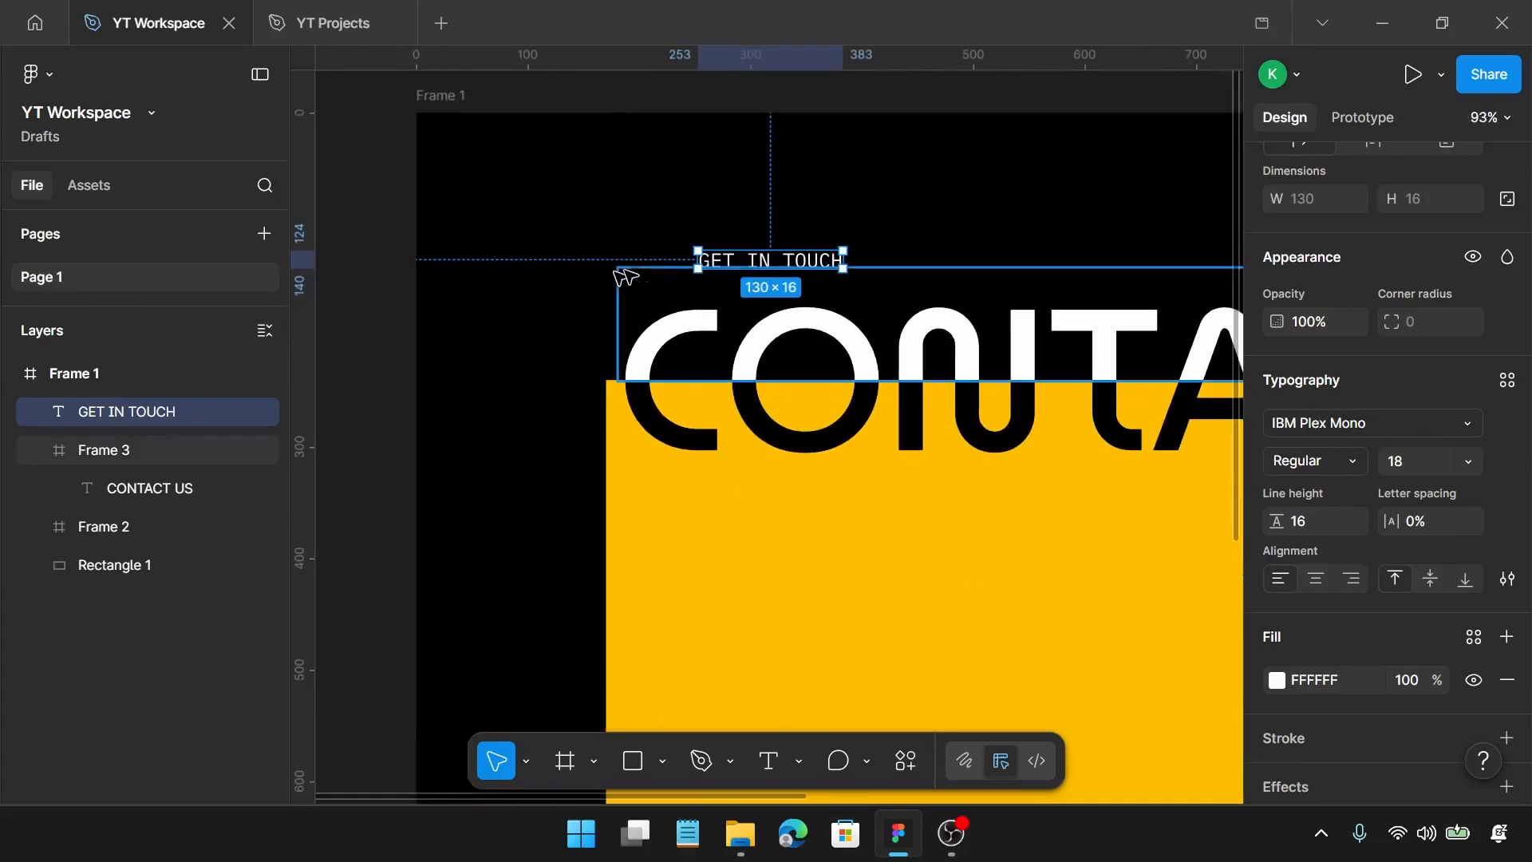
{"action": "key", "text": "alt"}
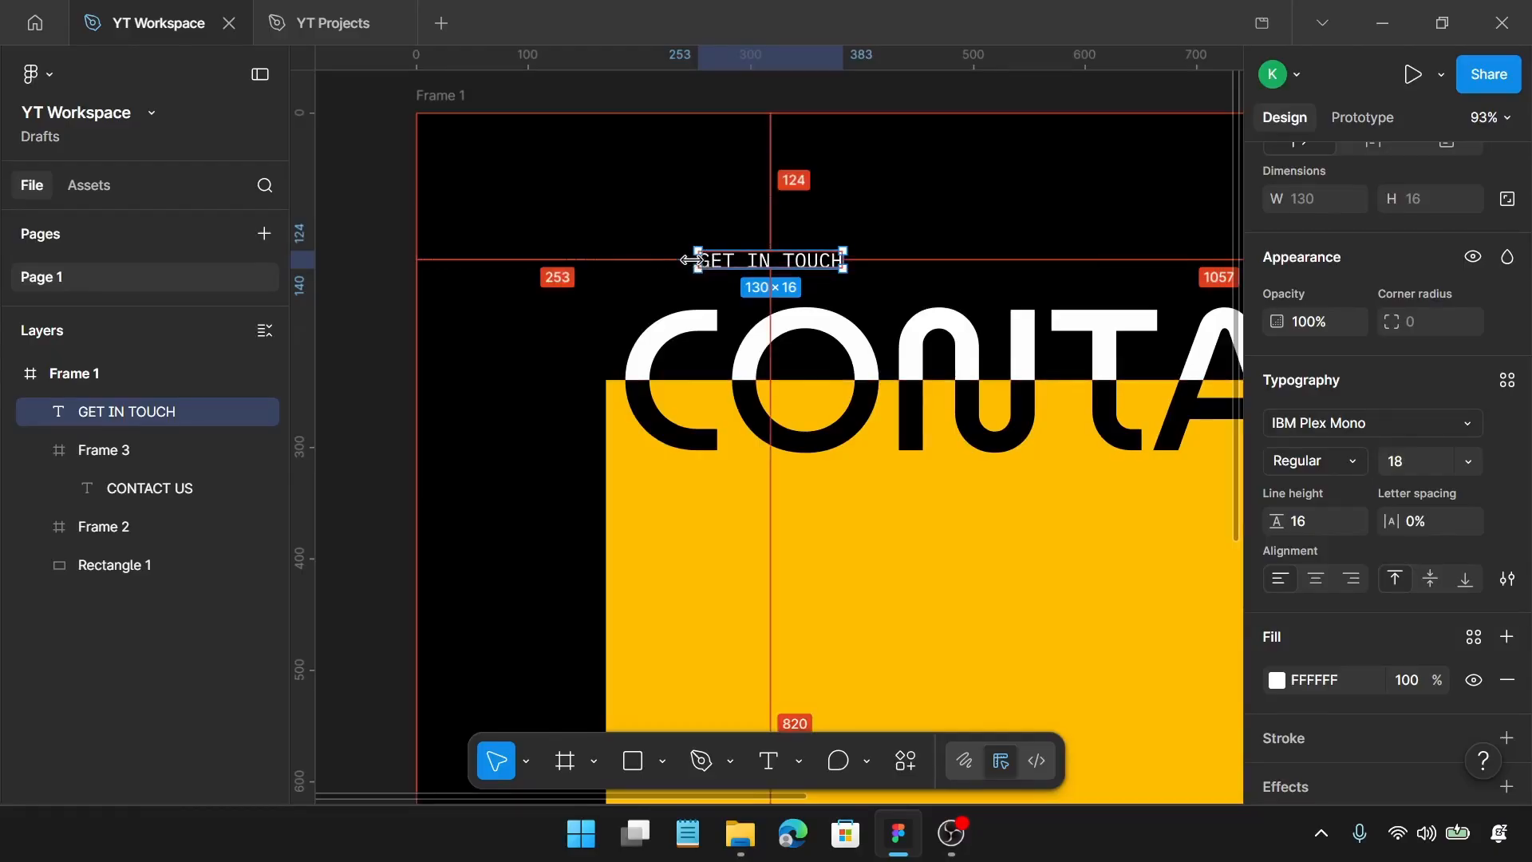
{"action": "left_click_drag", "start_coordinate": [687, 260], "coordinate": [727, 263]}
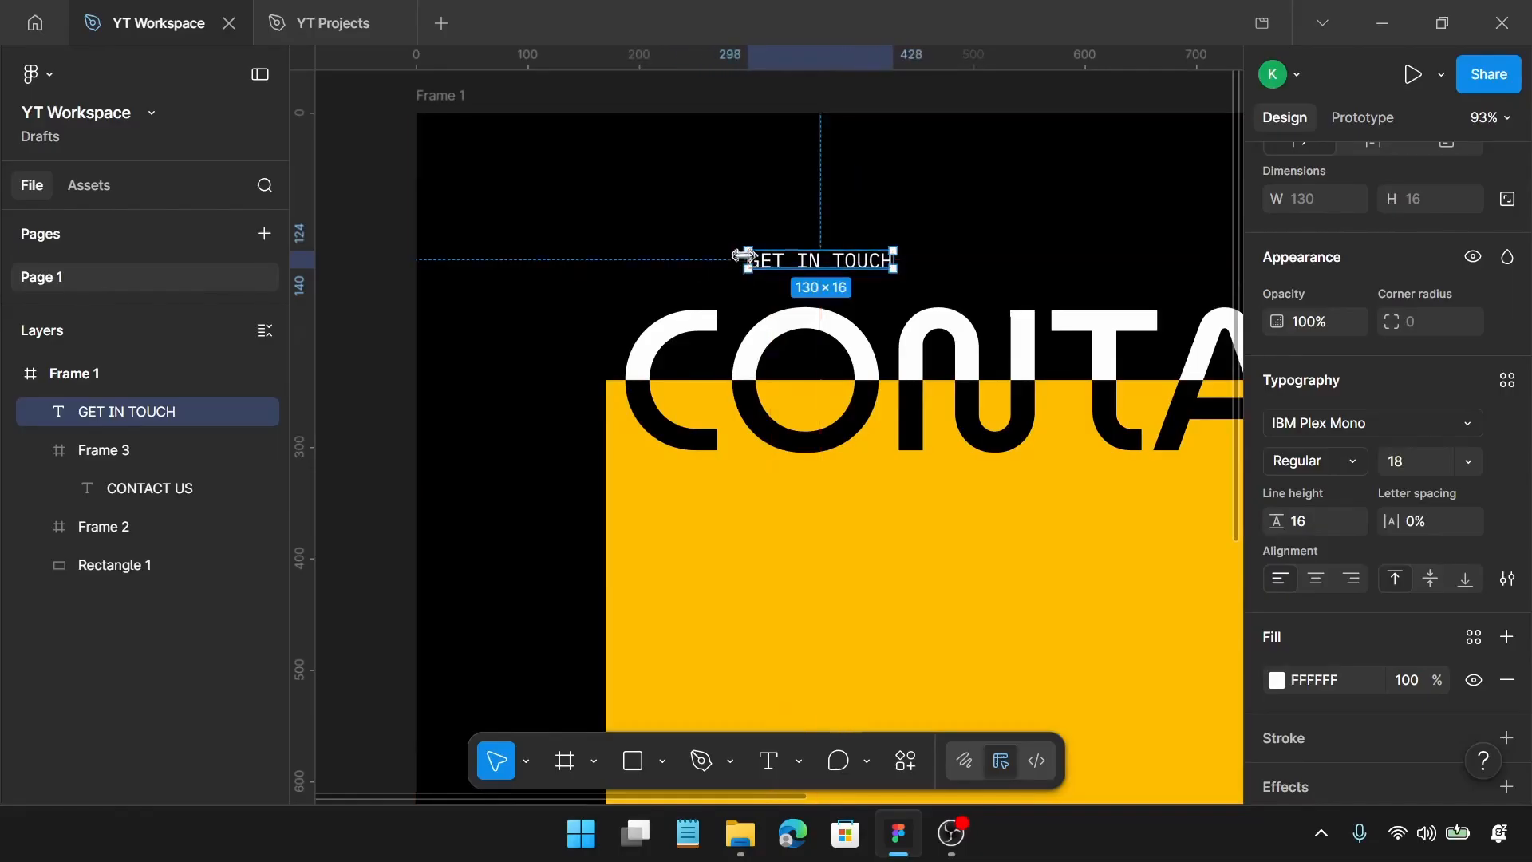
{"action": "key", "text": "alt"}
{"action": "left_click_drag", "start_coordinate": [732, 261], "coordinate": [739, 267]}
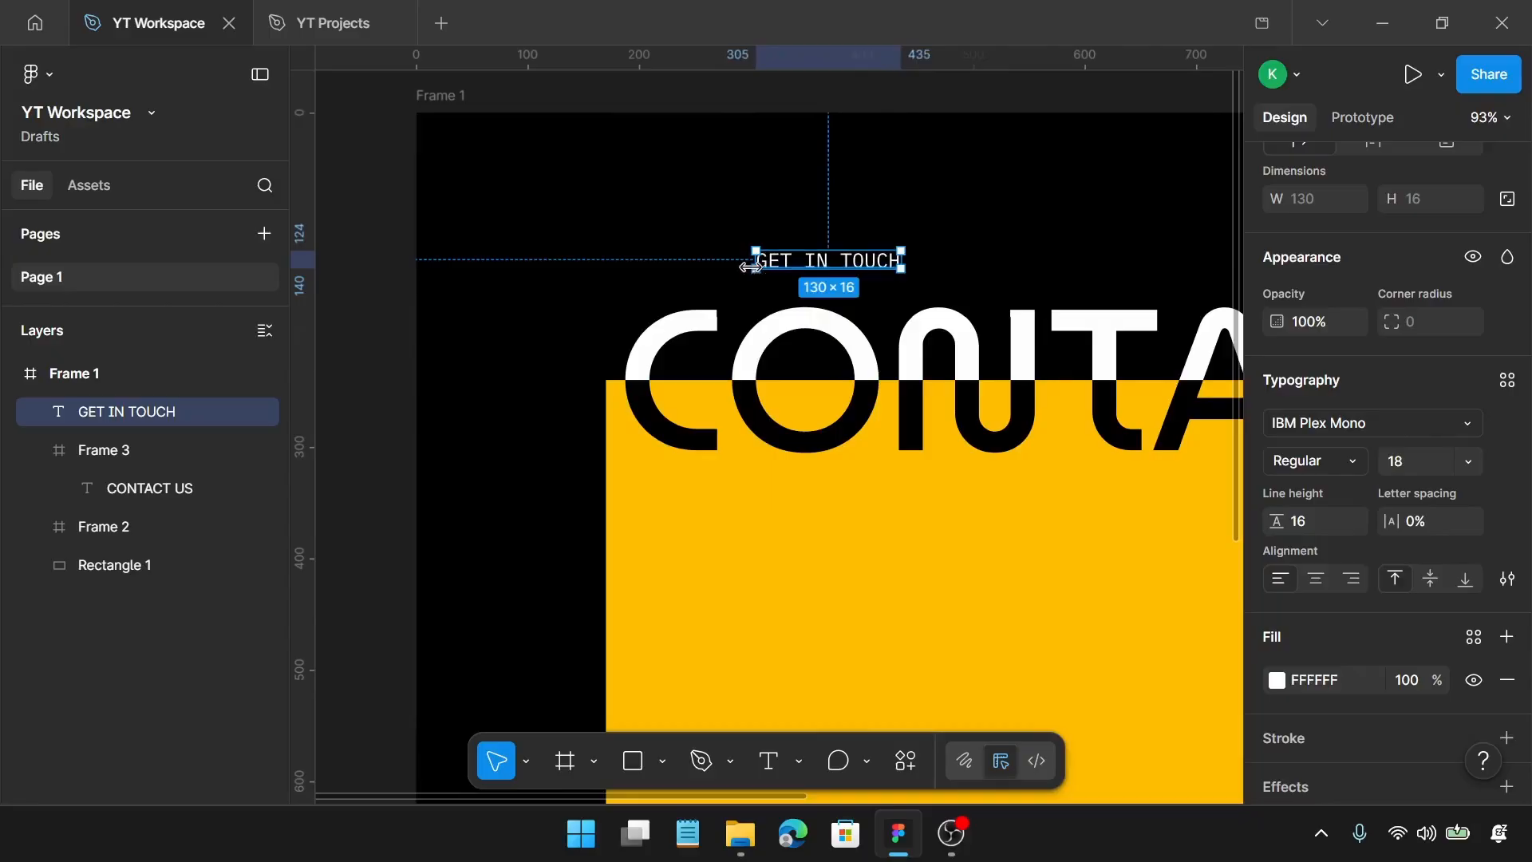
Duplicate the GET IN TOUCH text straight down into the yellow area below the heading, at about Y 340
{"action": "key", "text": "alt"}
{"action": "left_click_drag", "start_coordinate": [808, 269], "coordinate": [802, 503]}
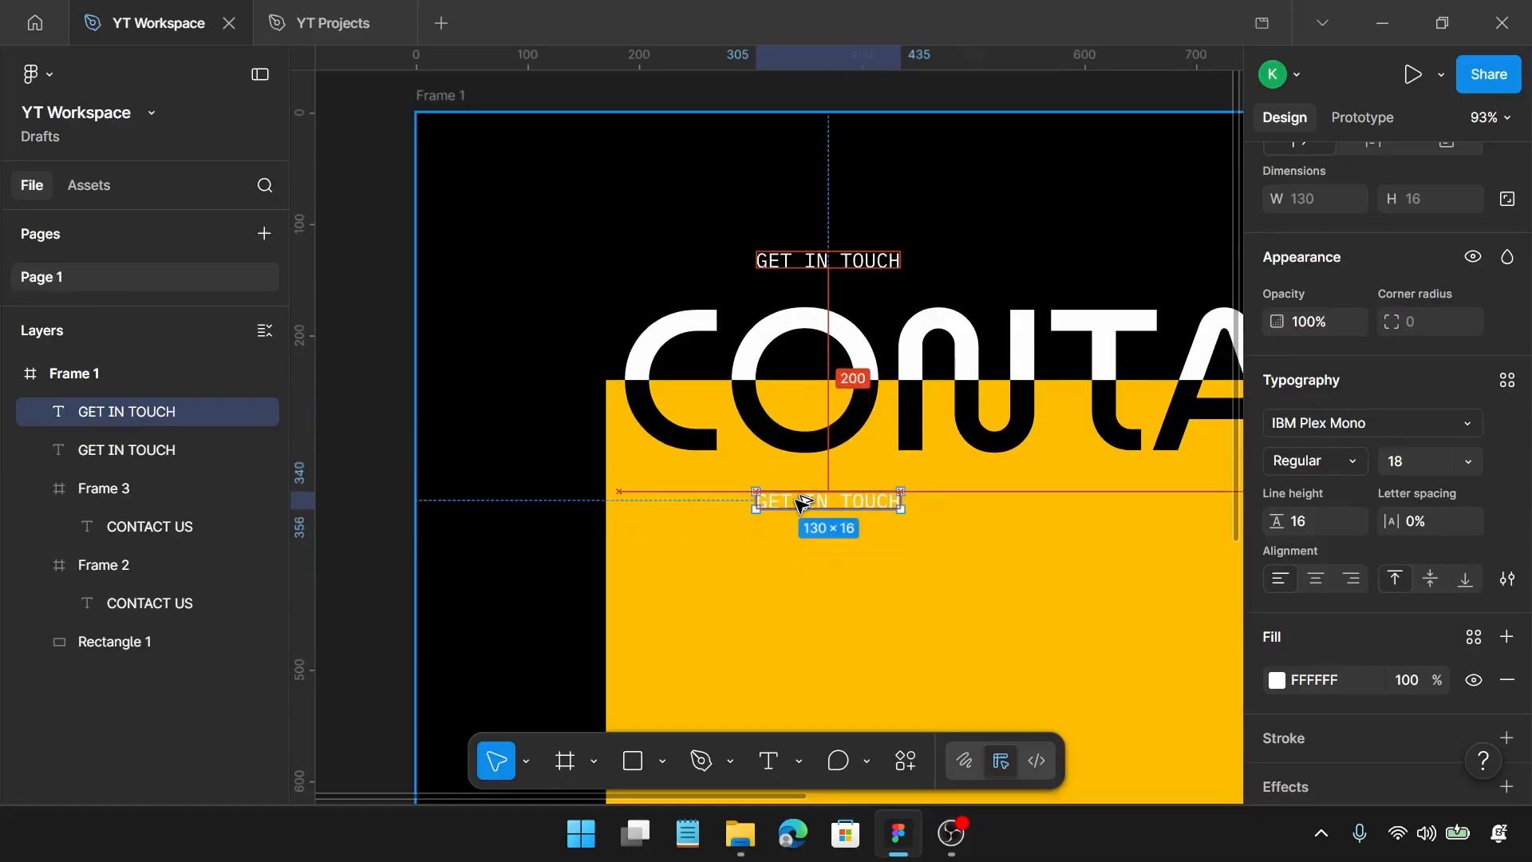
{"action": "left_click", "coordinate": [819, 451]}
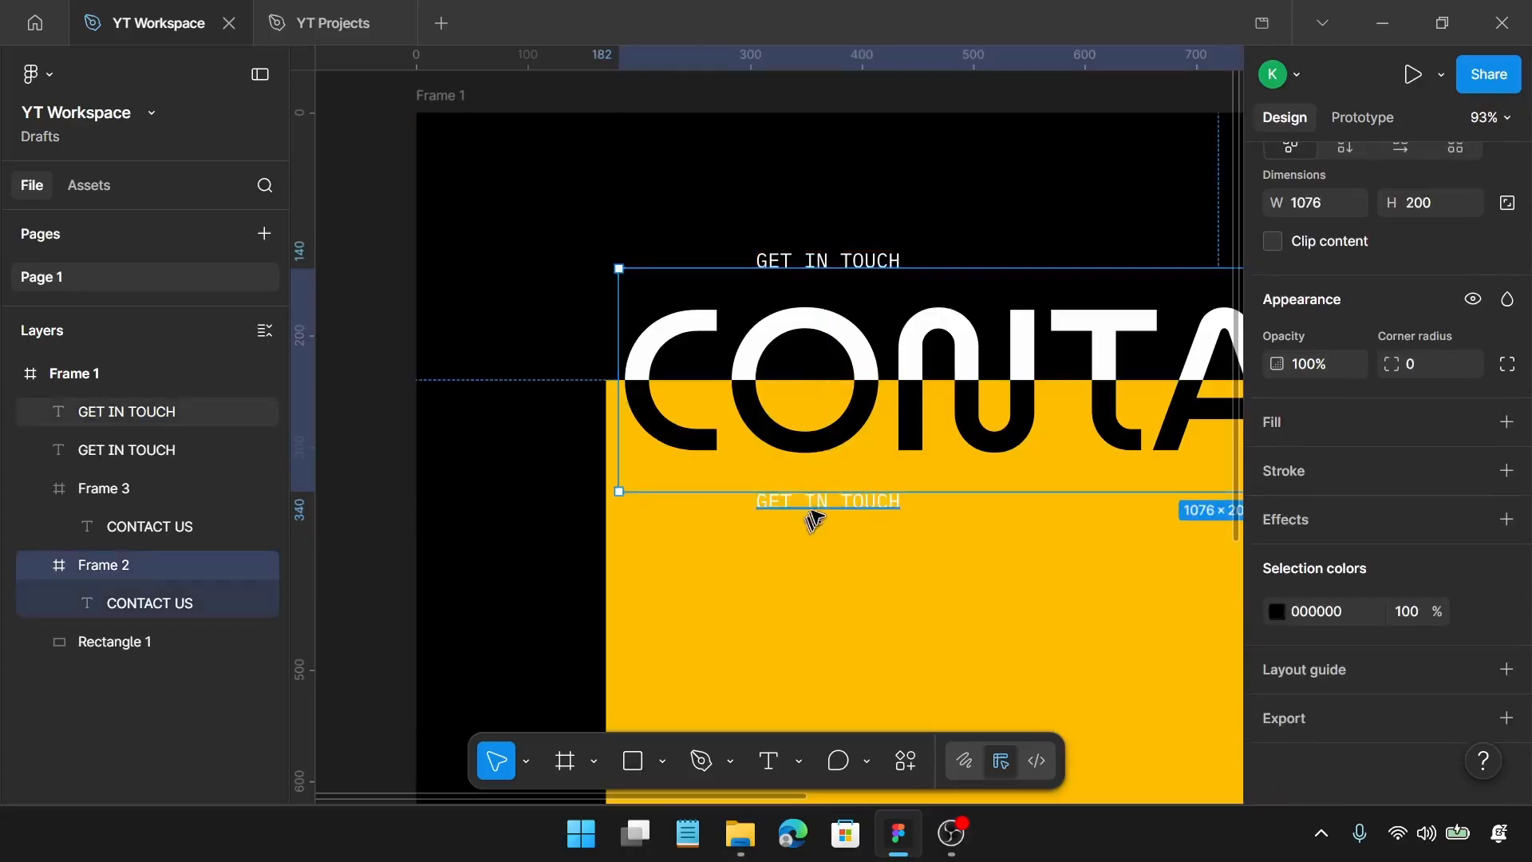
Set the font size of the lower GET IN TOUCH copy to 14
{"action": "scroll", "coordinate": [813, 500], "scroll_direction": "up", "scroll_amount": 5}
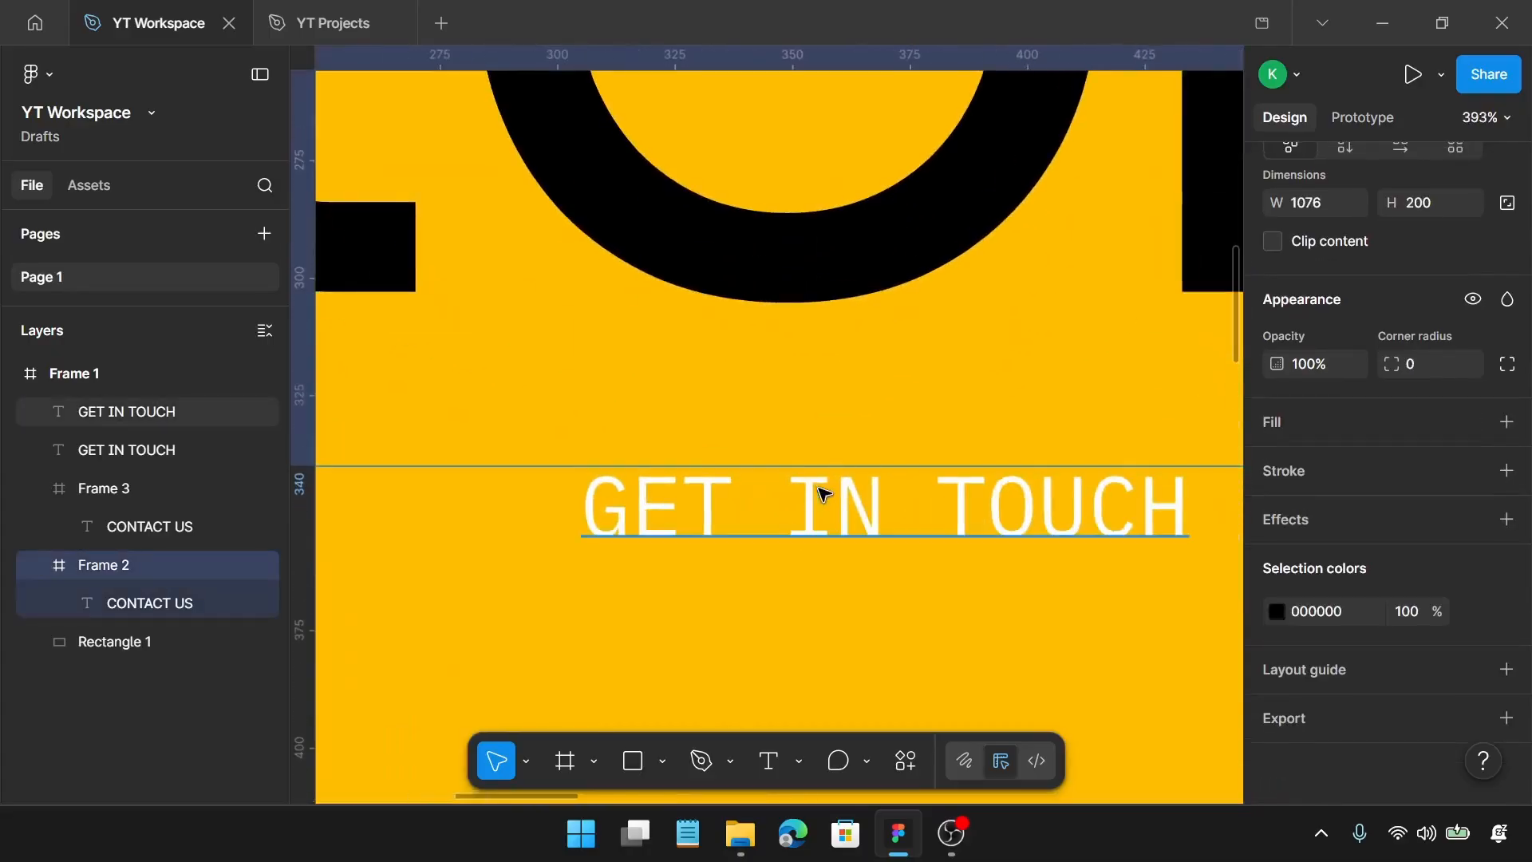
{"action": "left_click", "coordinate": [814, 501]}
{"action": "left_click", "coordinate": [845, 496]}
{"action": "left_click", "coordinate": [817, 513]}
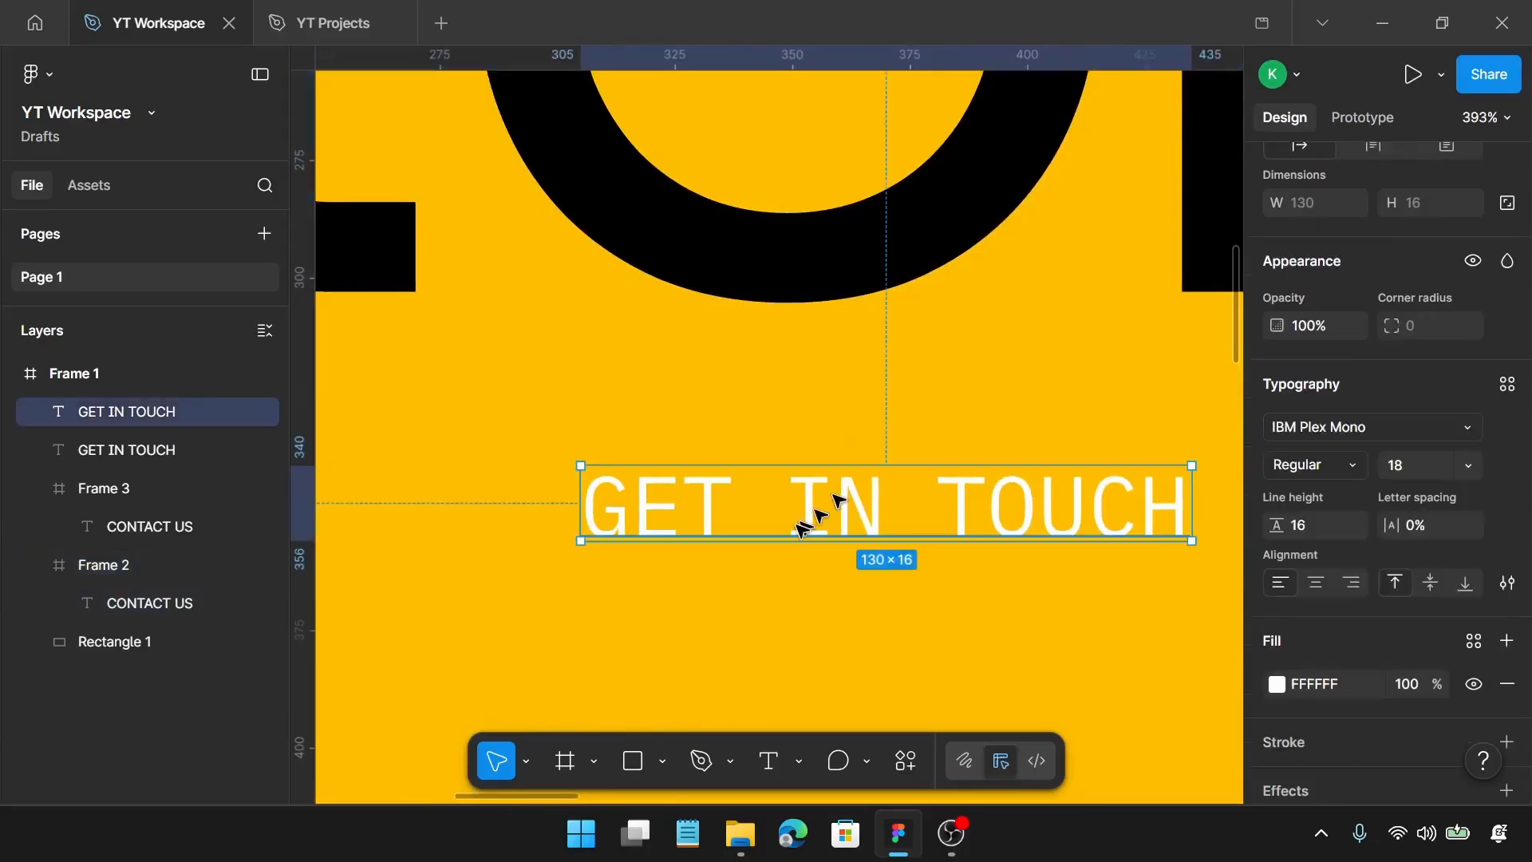
{"action": "scroll", "coordinate": [802, 529], "scroll_direction": "down", "scroll_amount": 1}
{"action": "scroll", "coordinate": [800, 529], "scroll_direction": "down", "scroll_amount": 5}
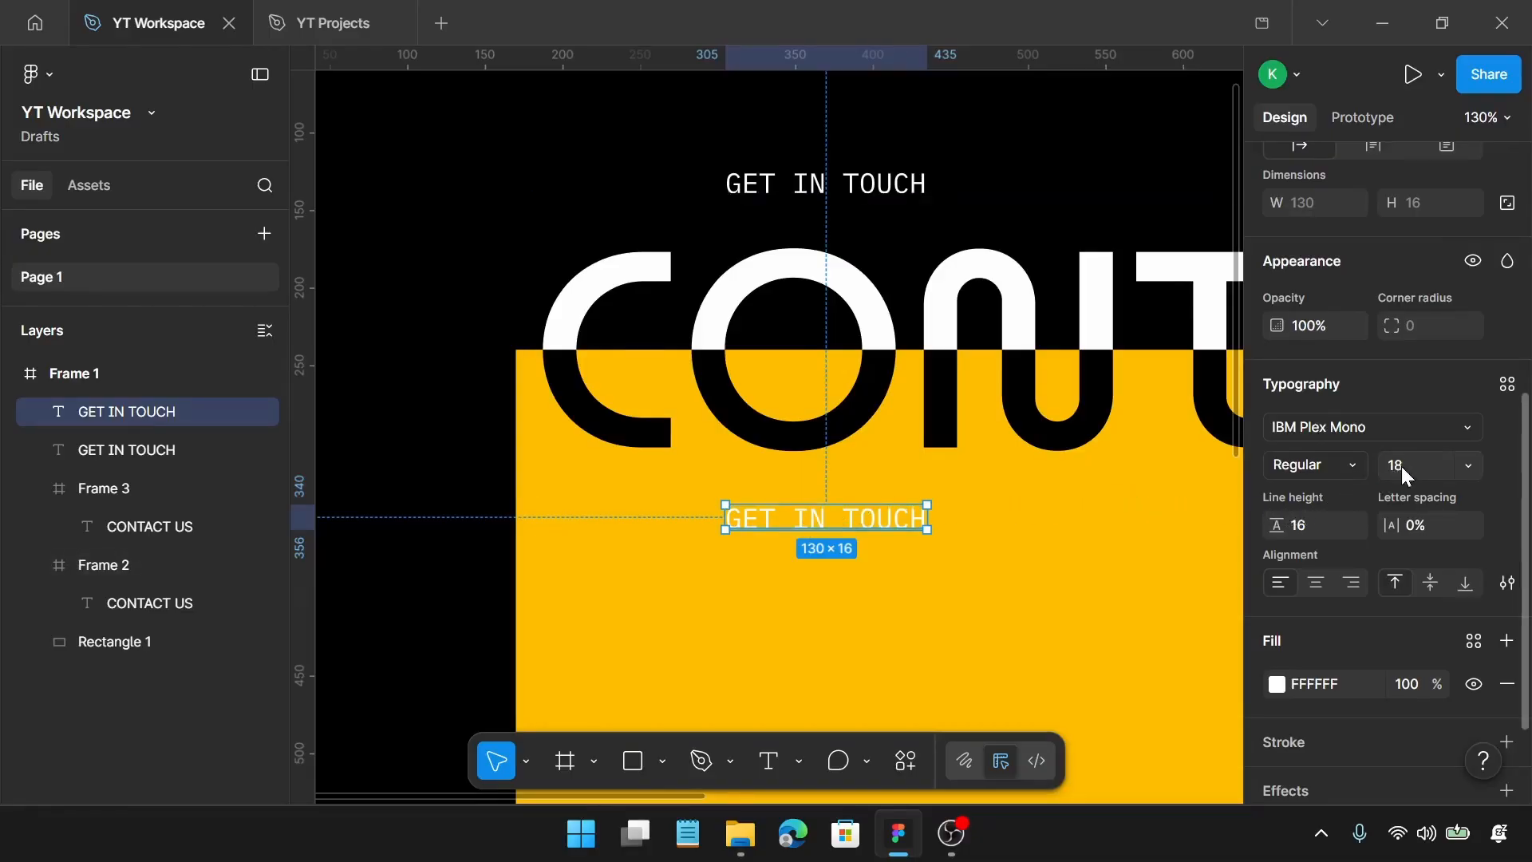
{"action": "type", "text": "4"}
{"action": "key", "text": "Return"}
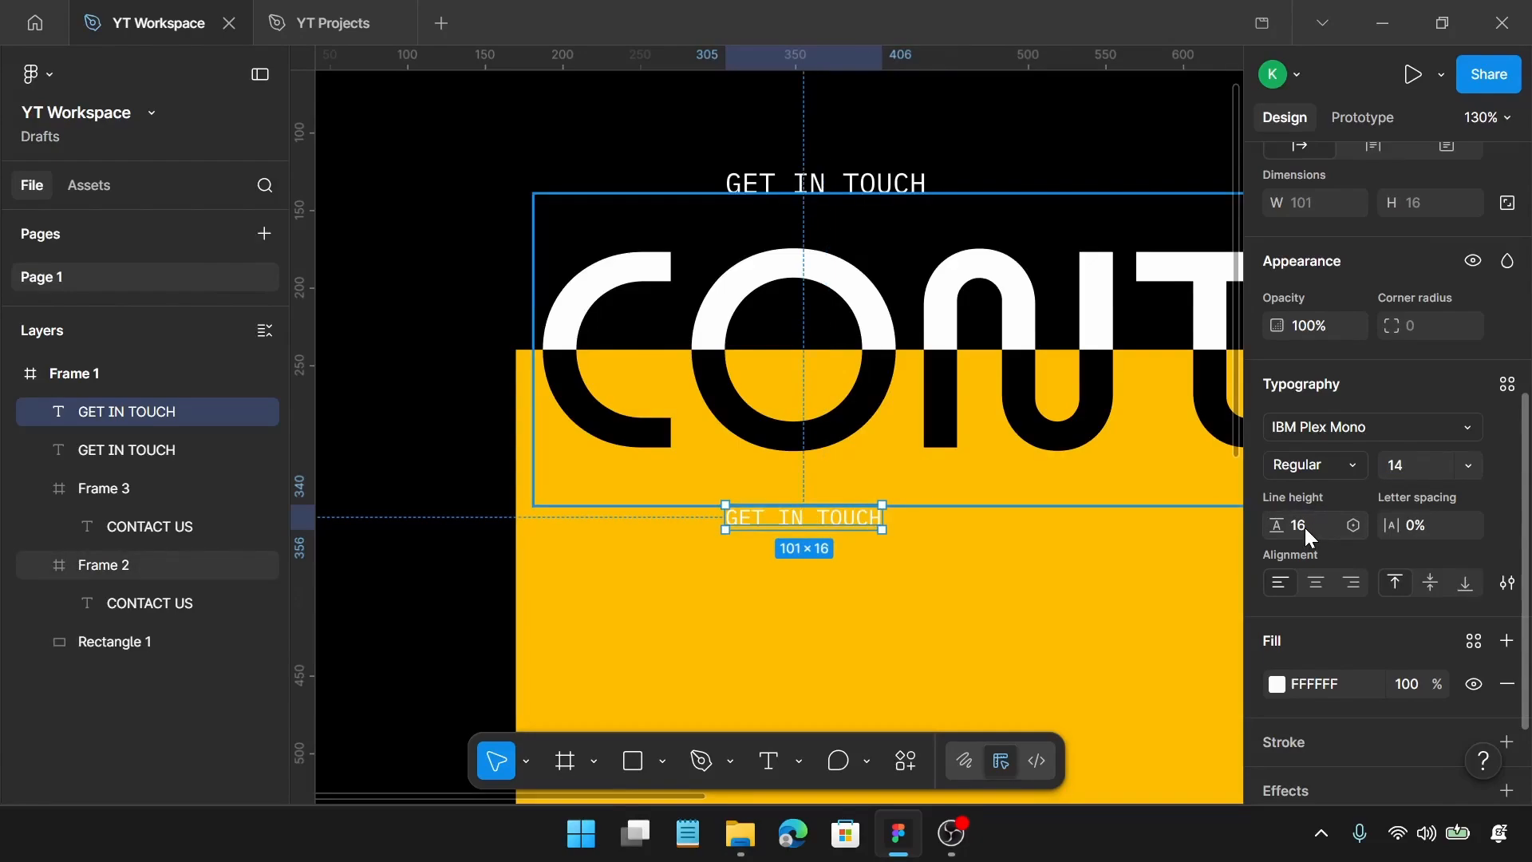
Change the fill of the lower GET IN TOUCH copy to black, 000000
{"action": "scroll", "coordinate": [1305, 586], "scroll_direction": "down", "scroll_amount": 3}
{"action": "left_click", "coordinate": [1280, 572]}
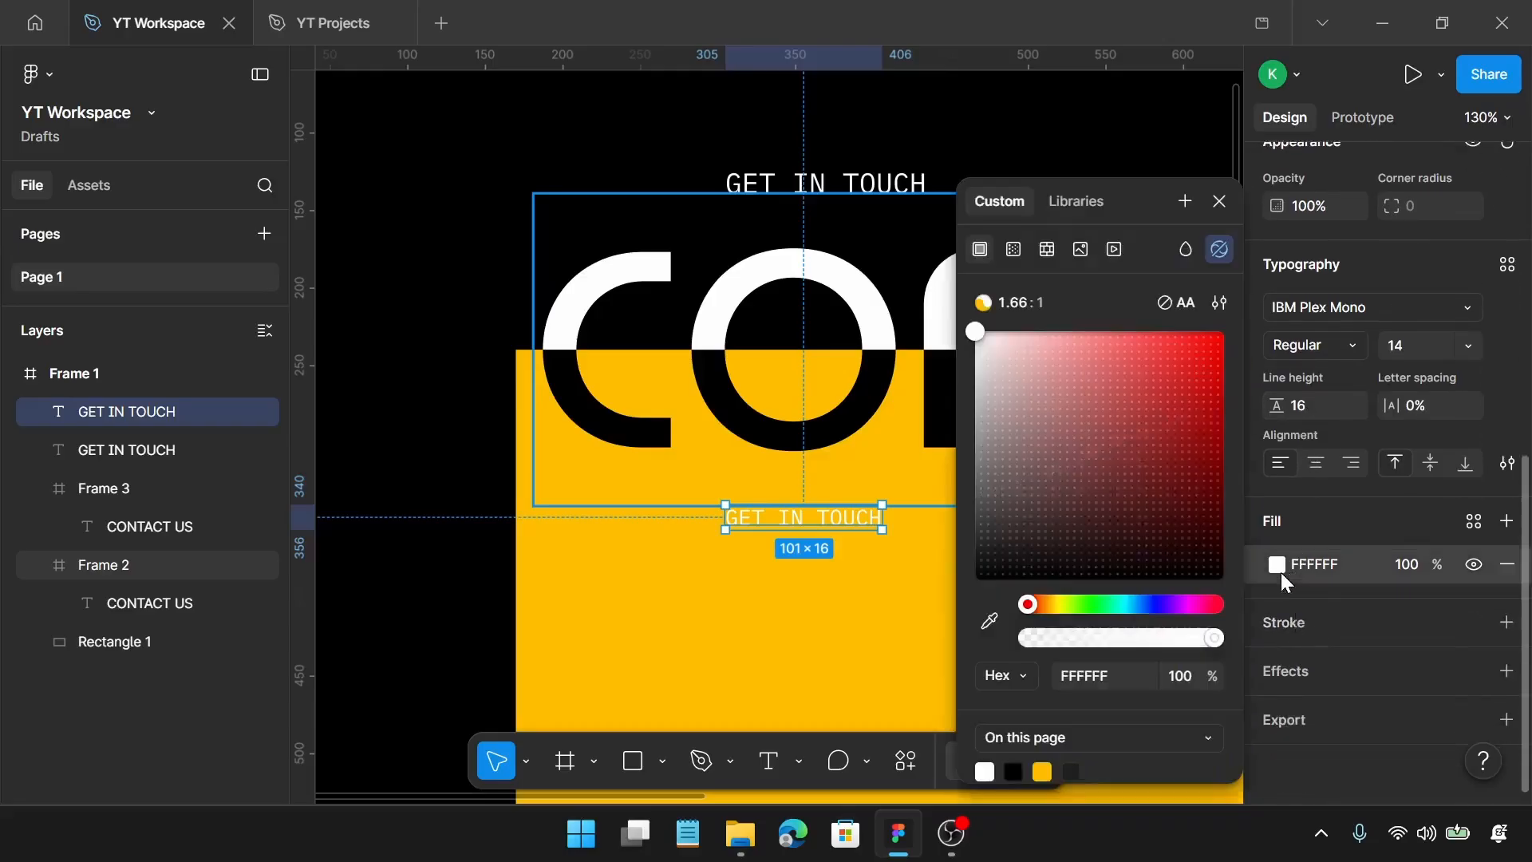
{"action": "left_click_drag", "start_coordinate": [1005, 536], "coordinate": [902, 623]}
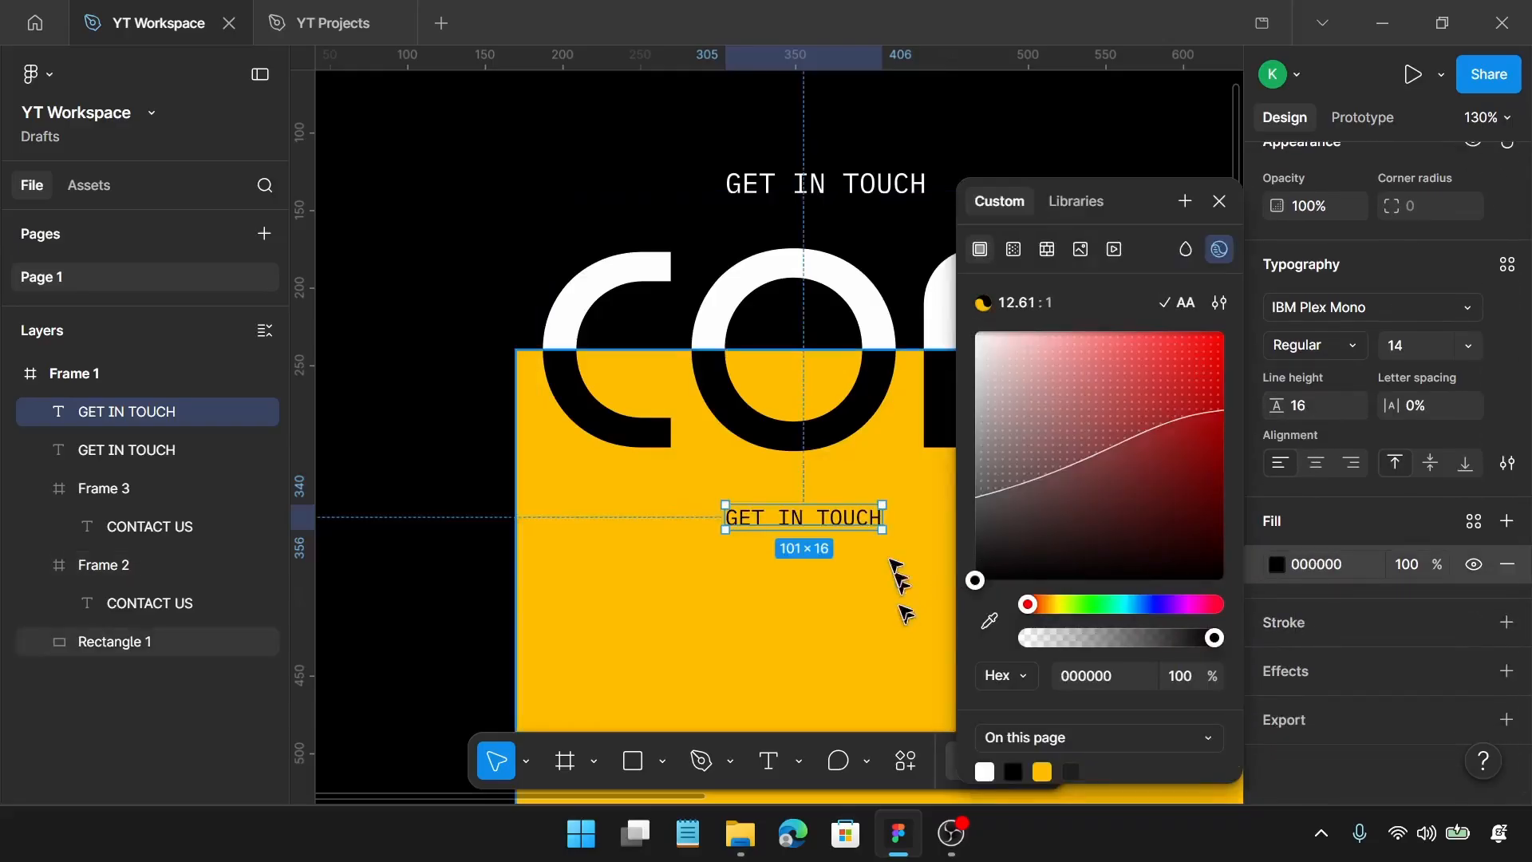
Replace the lower copy's text with "Fill out the form and our team will get back to you within 24 hours."
{"action": "double_click", "coordinate": [856, 517]}
{"action": "type", "text": "f"}
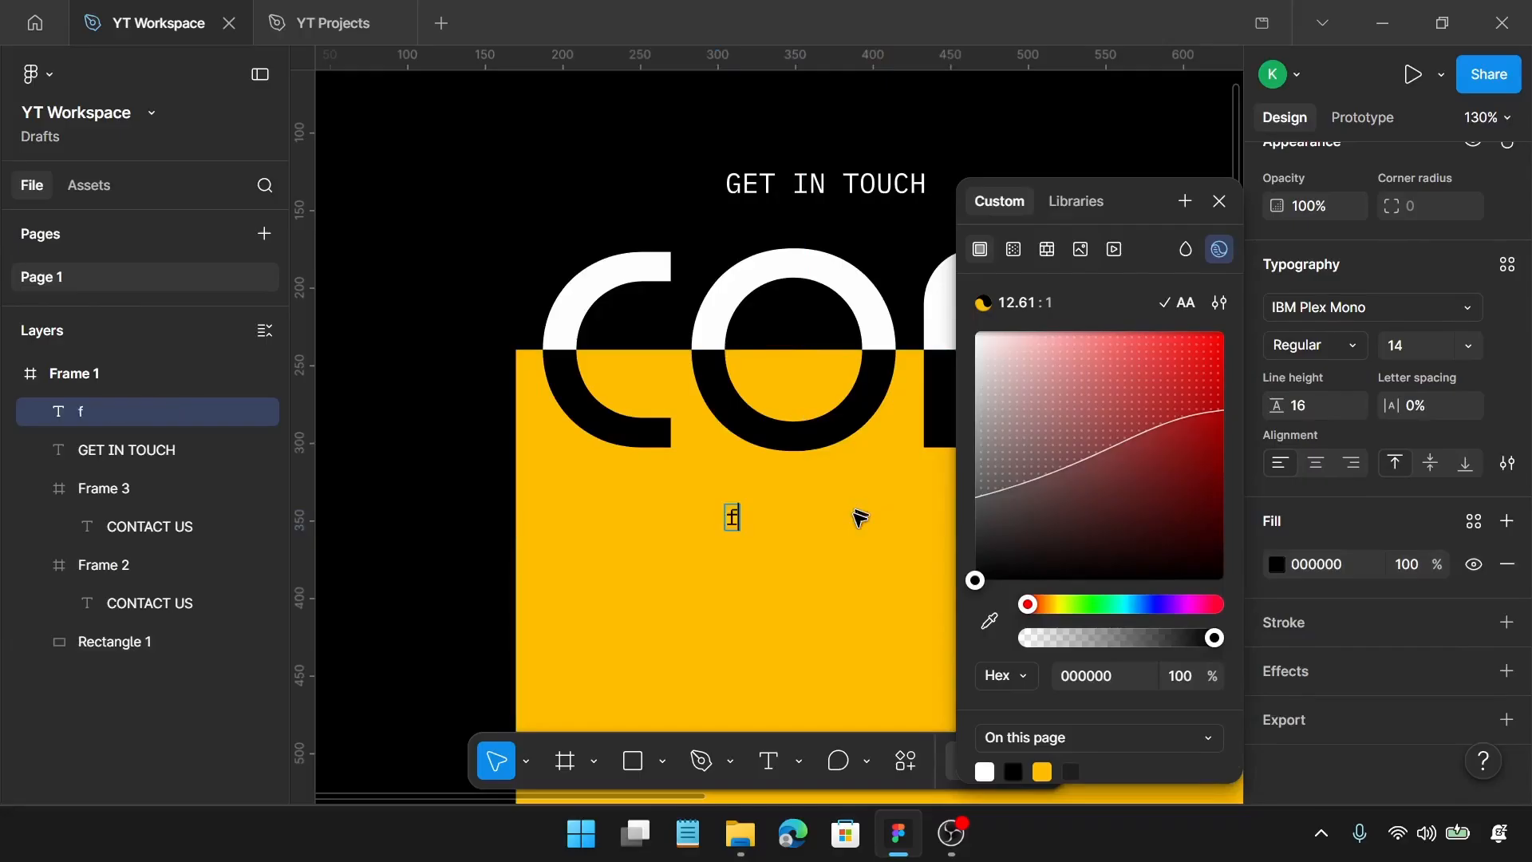
{"action": "left_click", "coordinate": [1218, 201]}
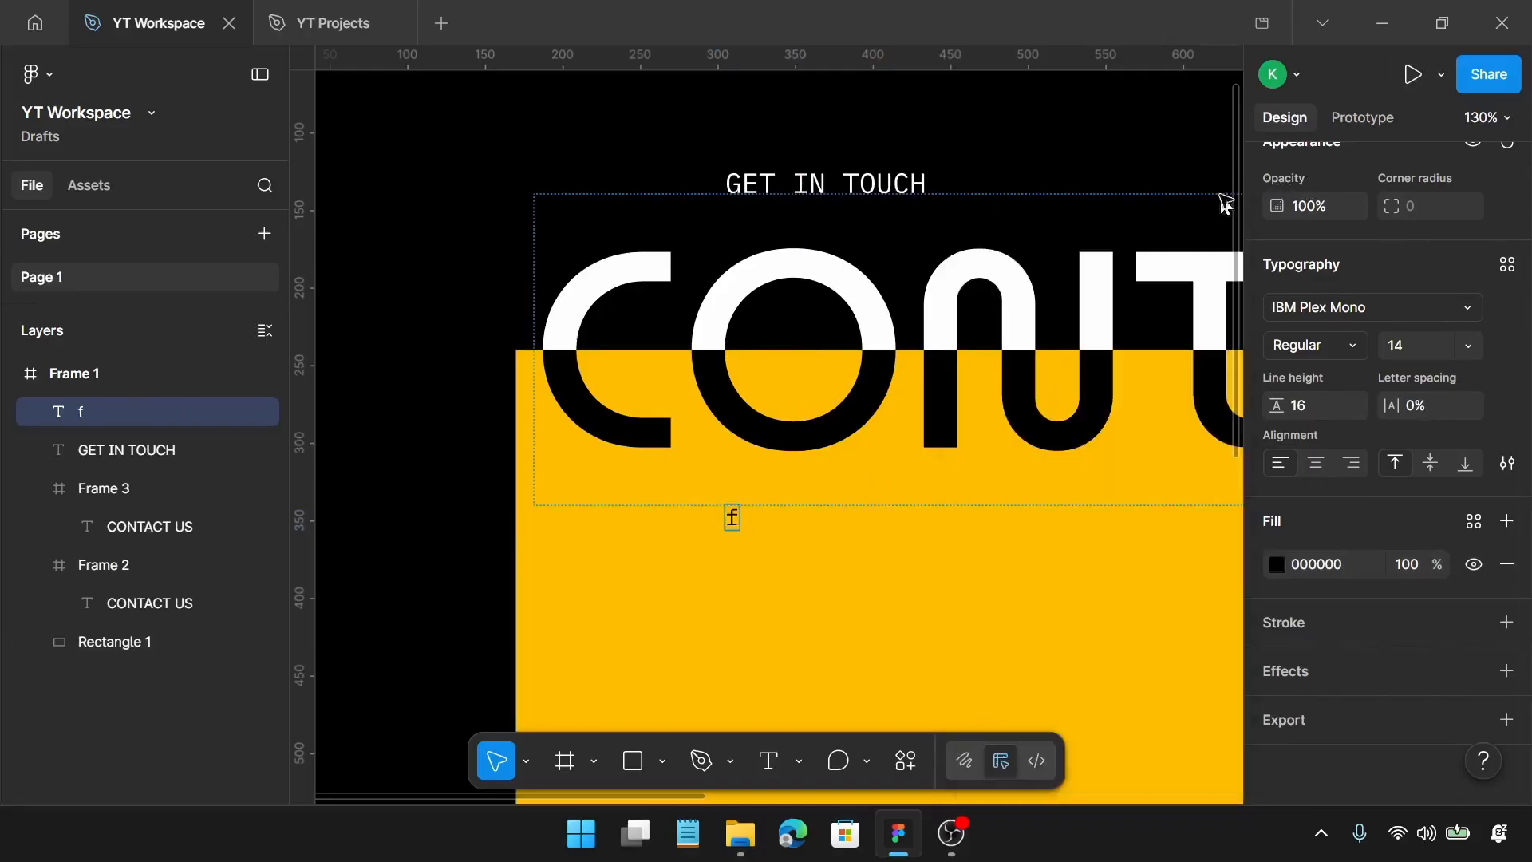
{"action": "key", "text": "BackSpace"}
{"action": "key", "text": "Caps_Lock"}
{"action": "type", "text": "Fill "}
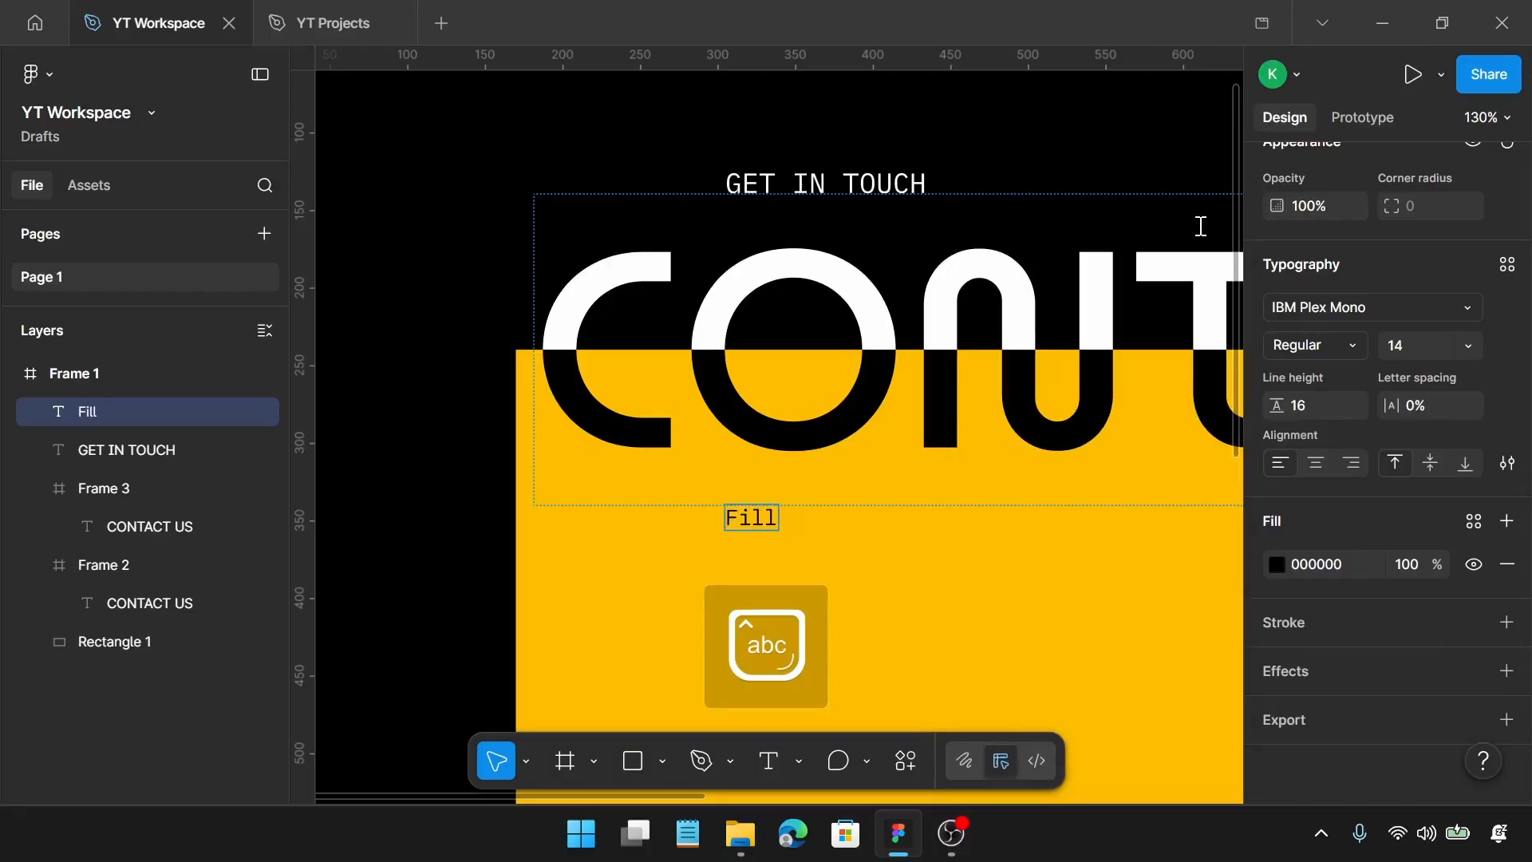
{"action": "type", "text": "in"}
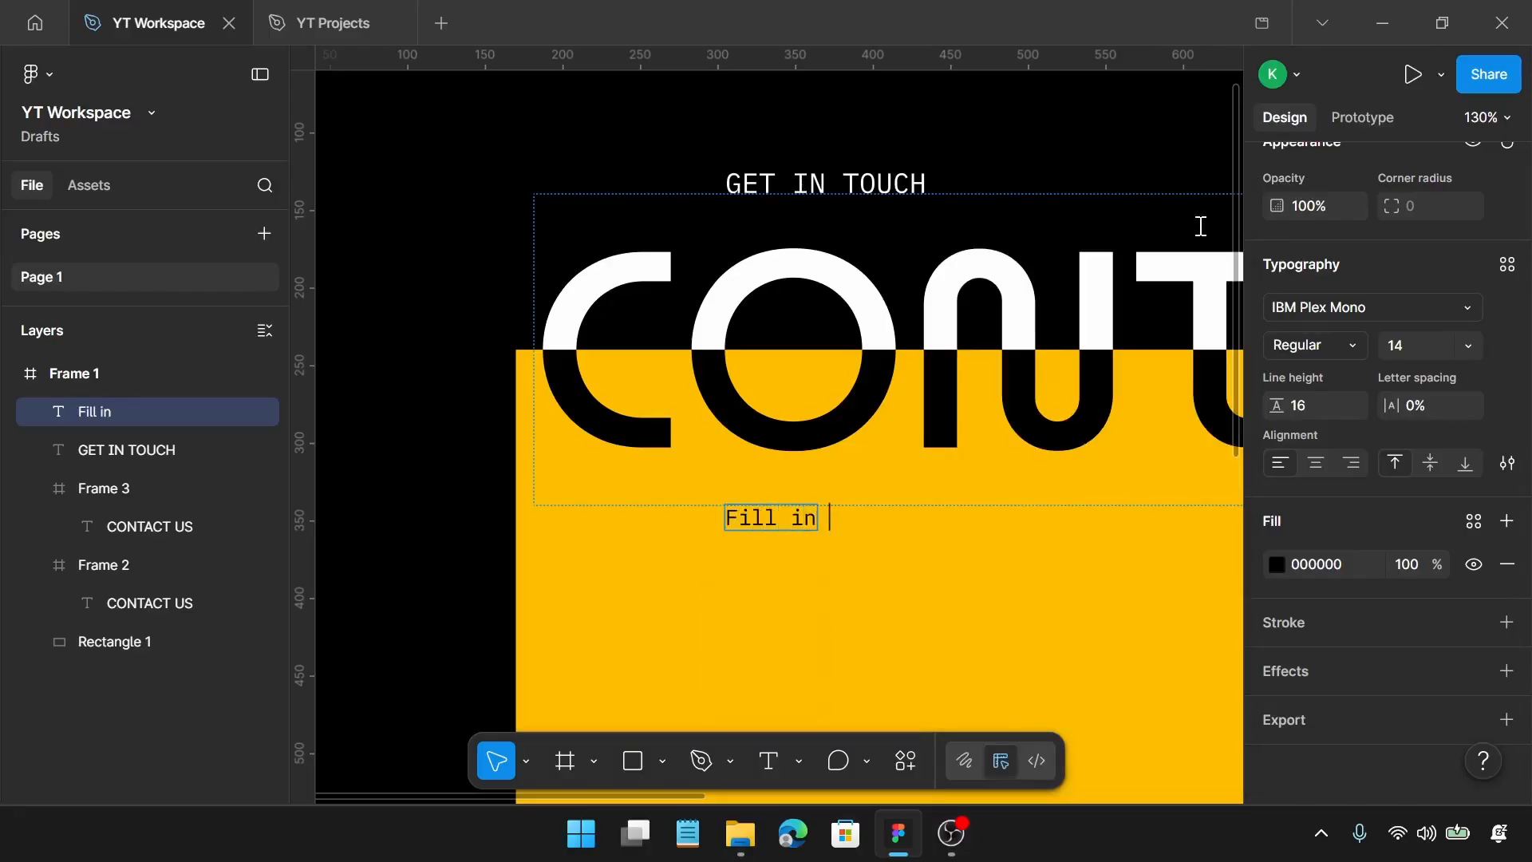
{"action": "key", "text": "BackSpace"}
{"action": "key", "text": "BackSpace"}
{"action": "key", "text": "BackSpace"}
{"action": "type", "text": "out the "}
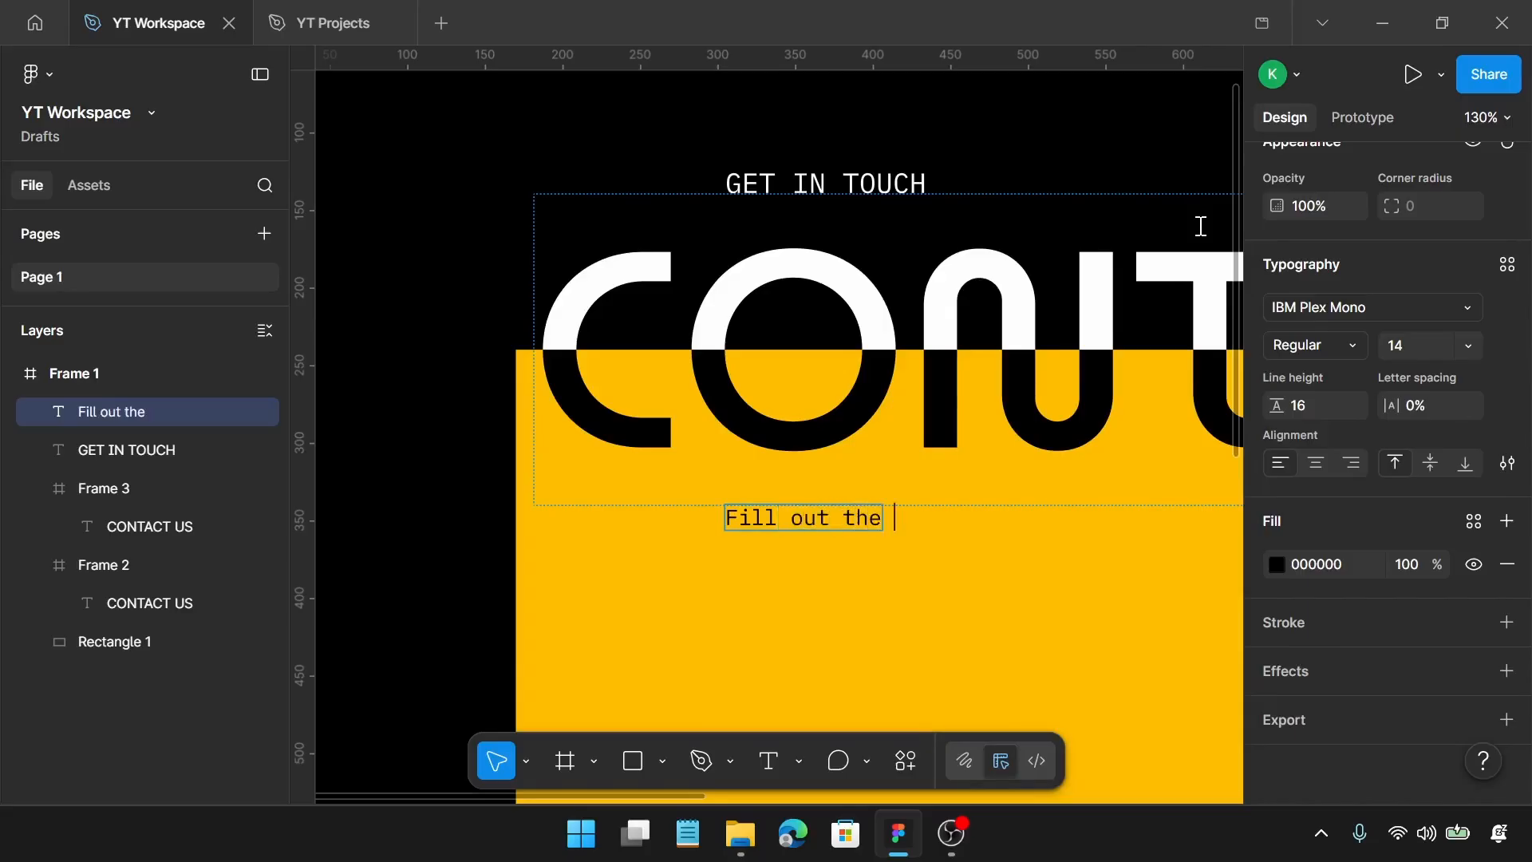
{"action": "type", "text": "form and ou"}
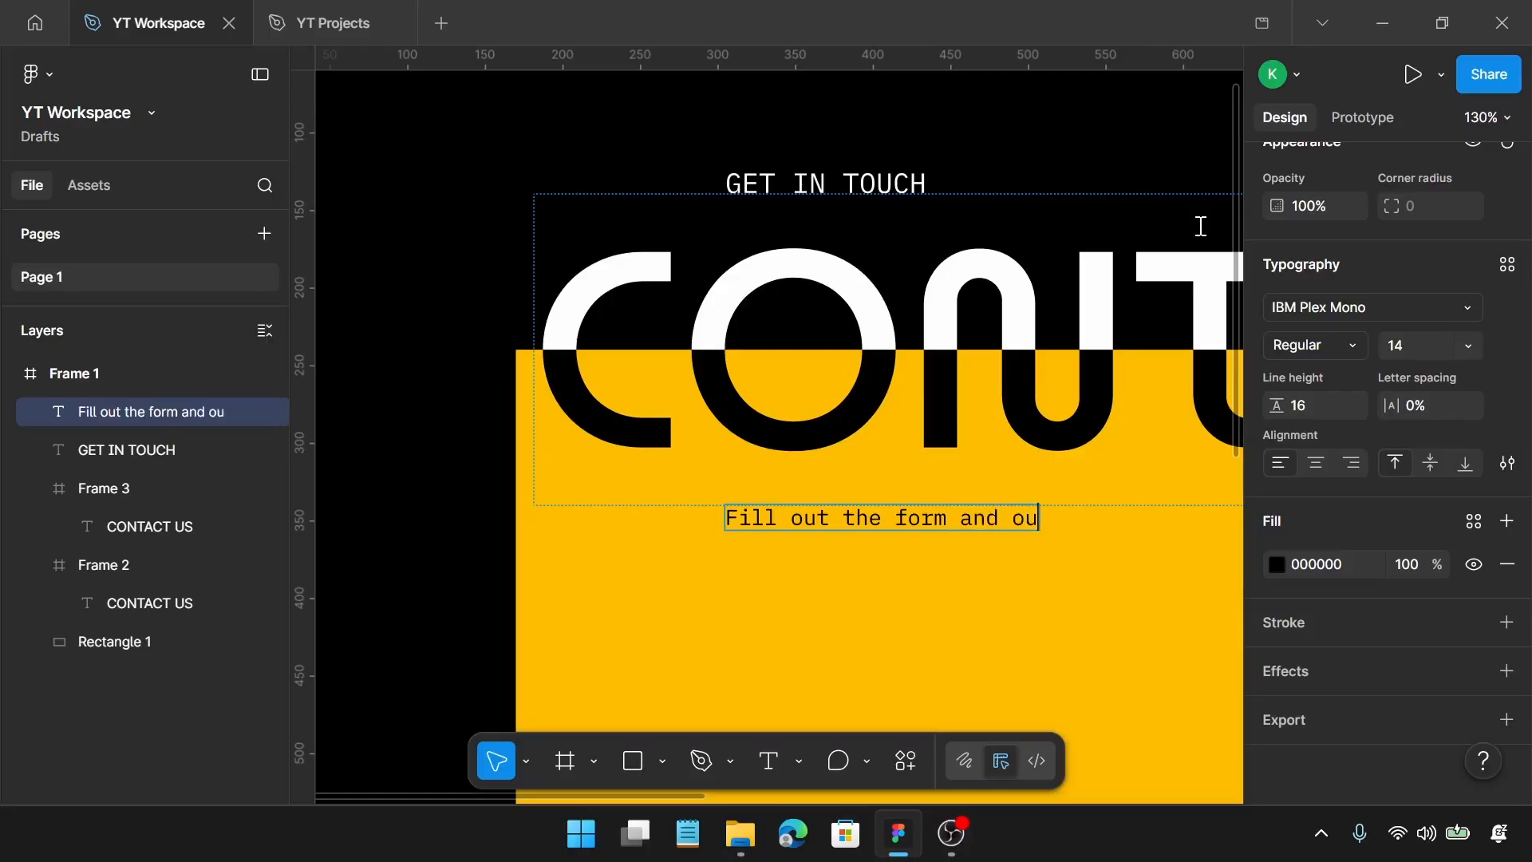
{"action": "type", "text": "r team will get"}
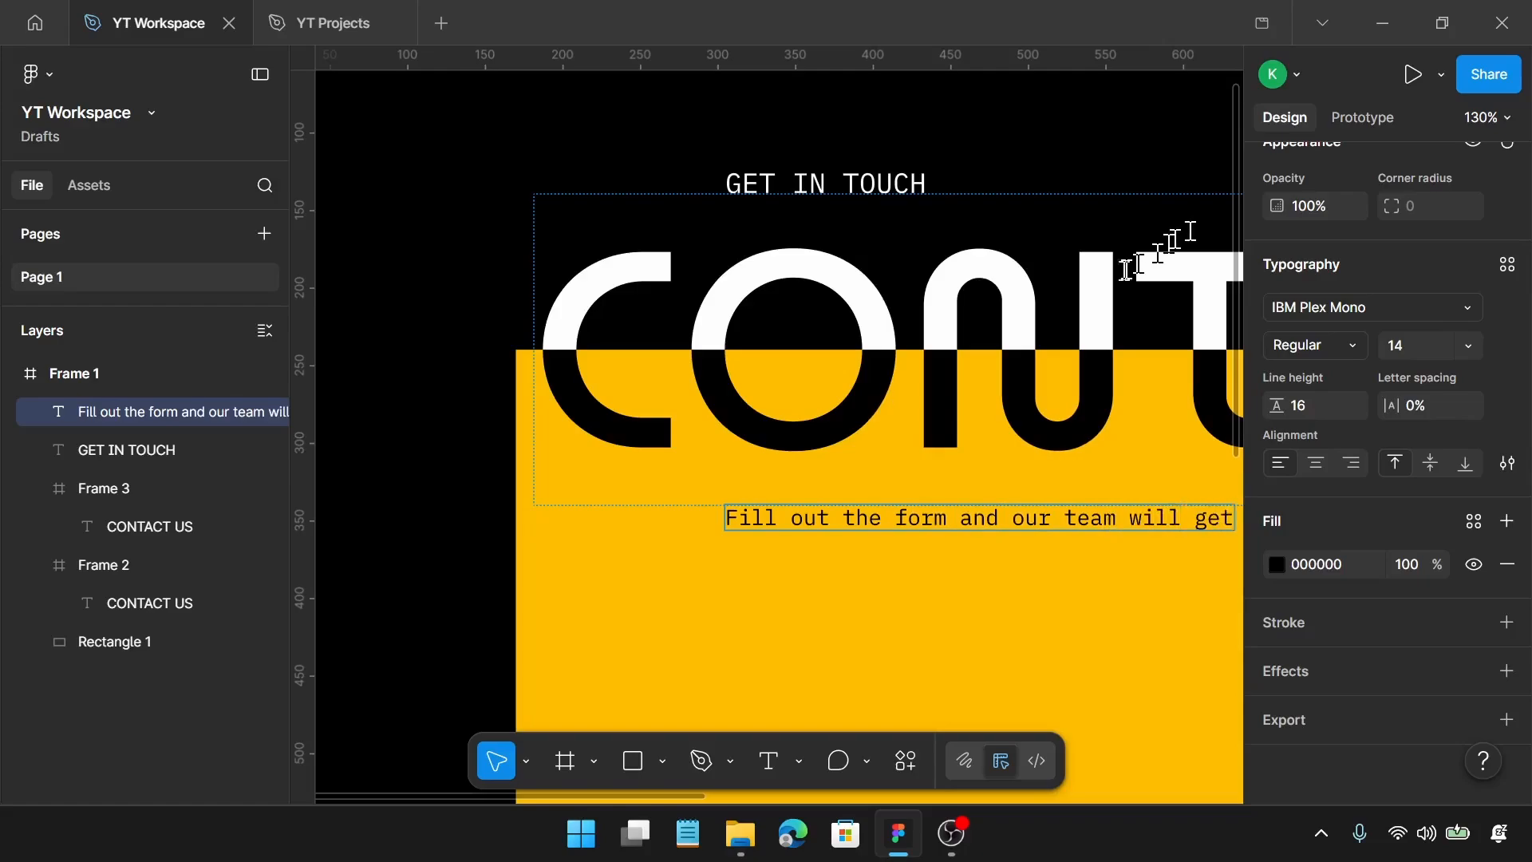
{"action": "scroll", "coordinate": [872, 790], "scroll_direction": "right", "scroll_amount": 5}
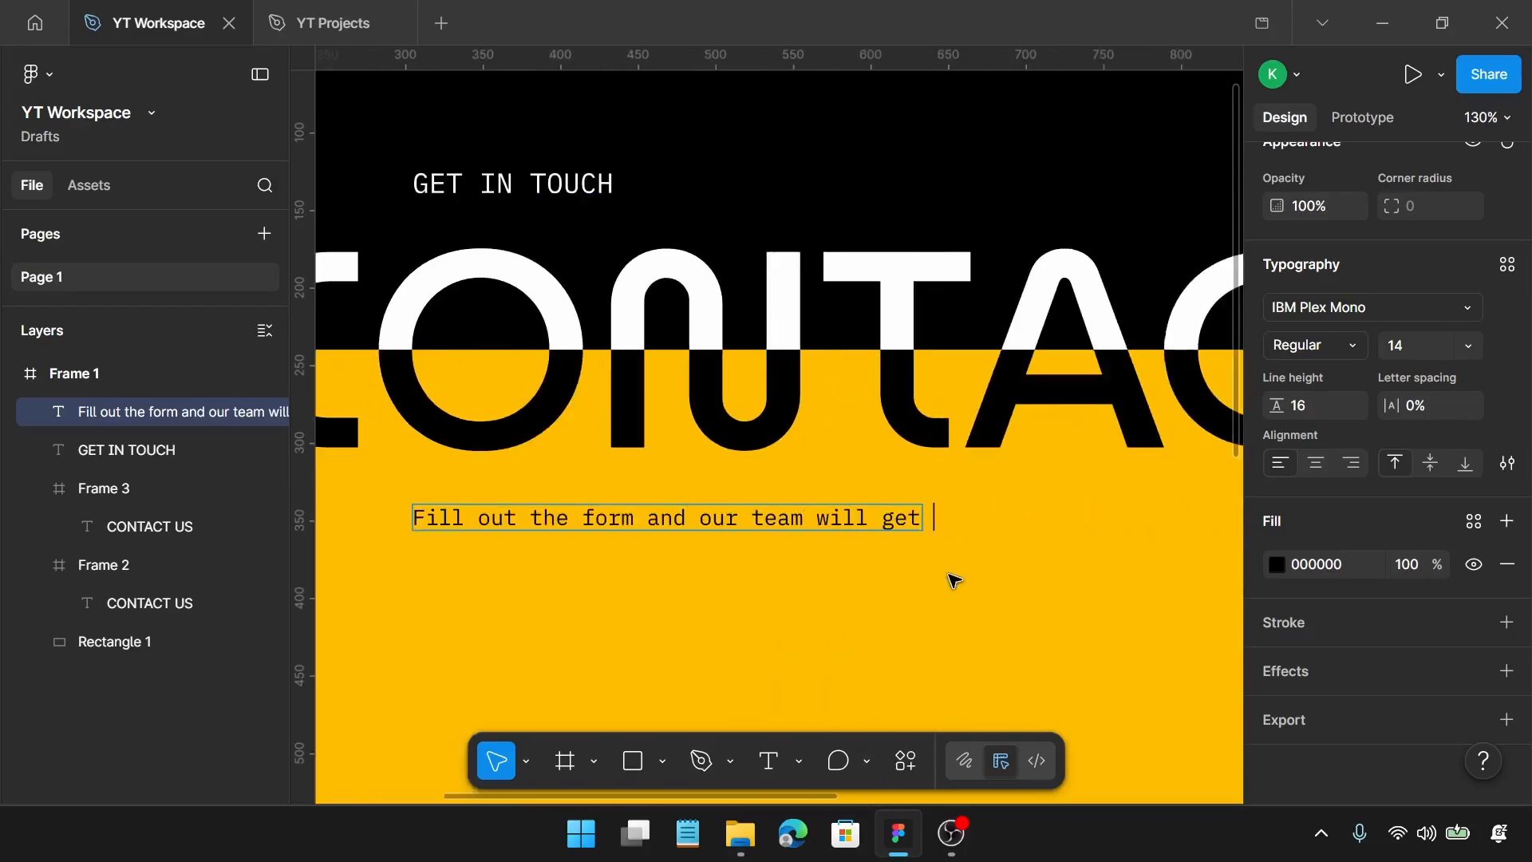
{"action": "type", "text": "back"}
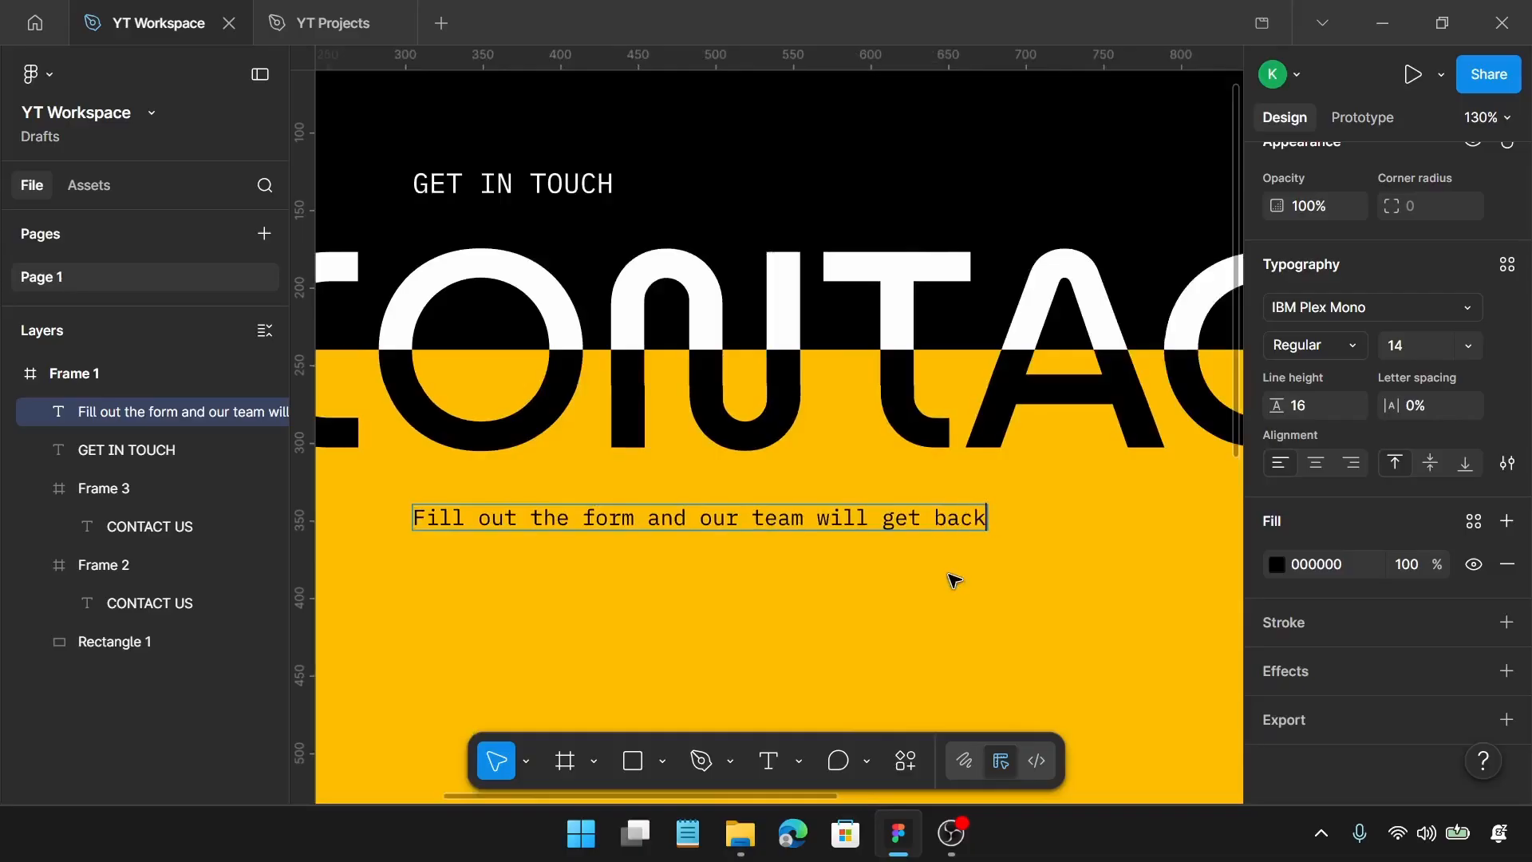
{"action": "type", "text": " to you  within 24 "}
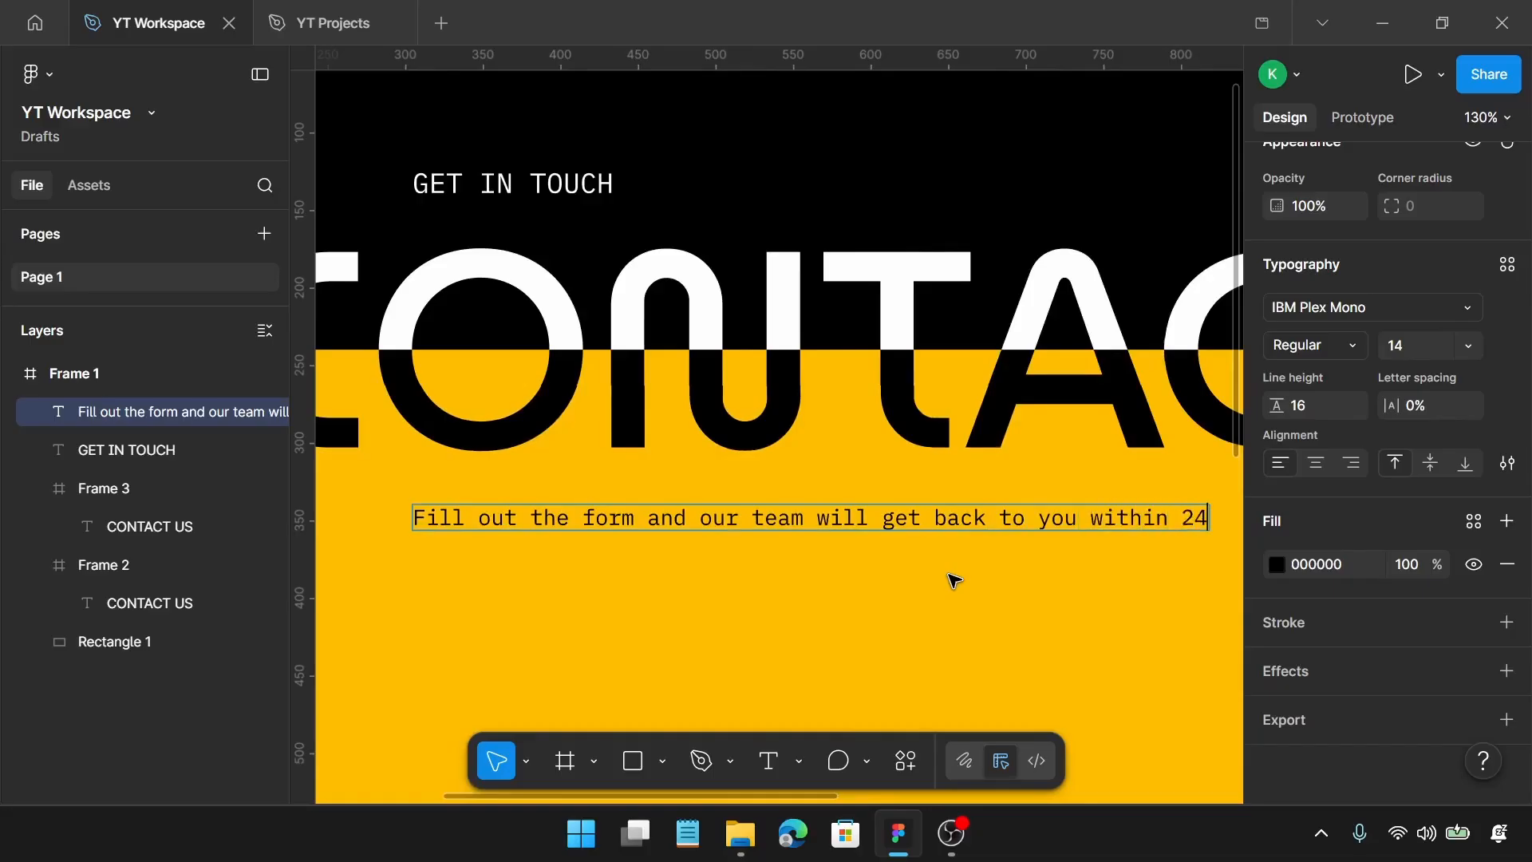
{"action": "type", "text": "hours."}
{"action": "key", "text": "Escape"}
{"action": "scroll", "coordinate": [952, 577], "scroll_direction": "down", "scroll_amount": 3, "text": "ctrl"}
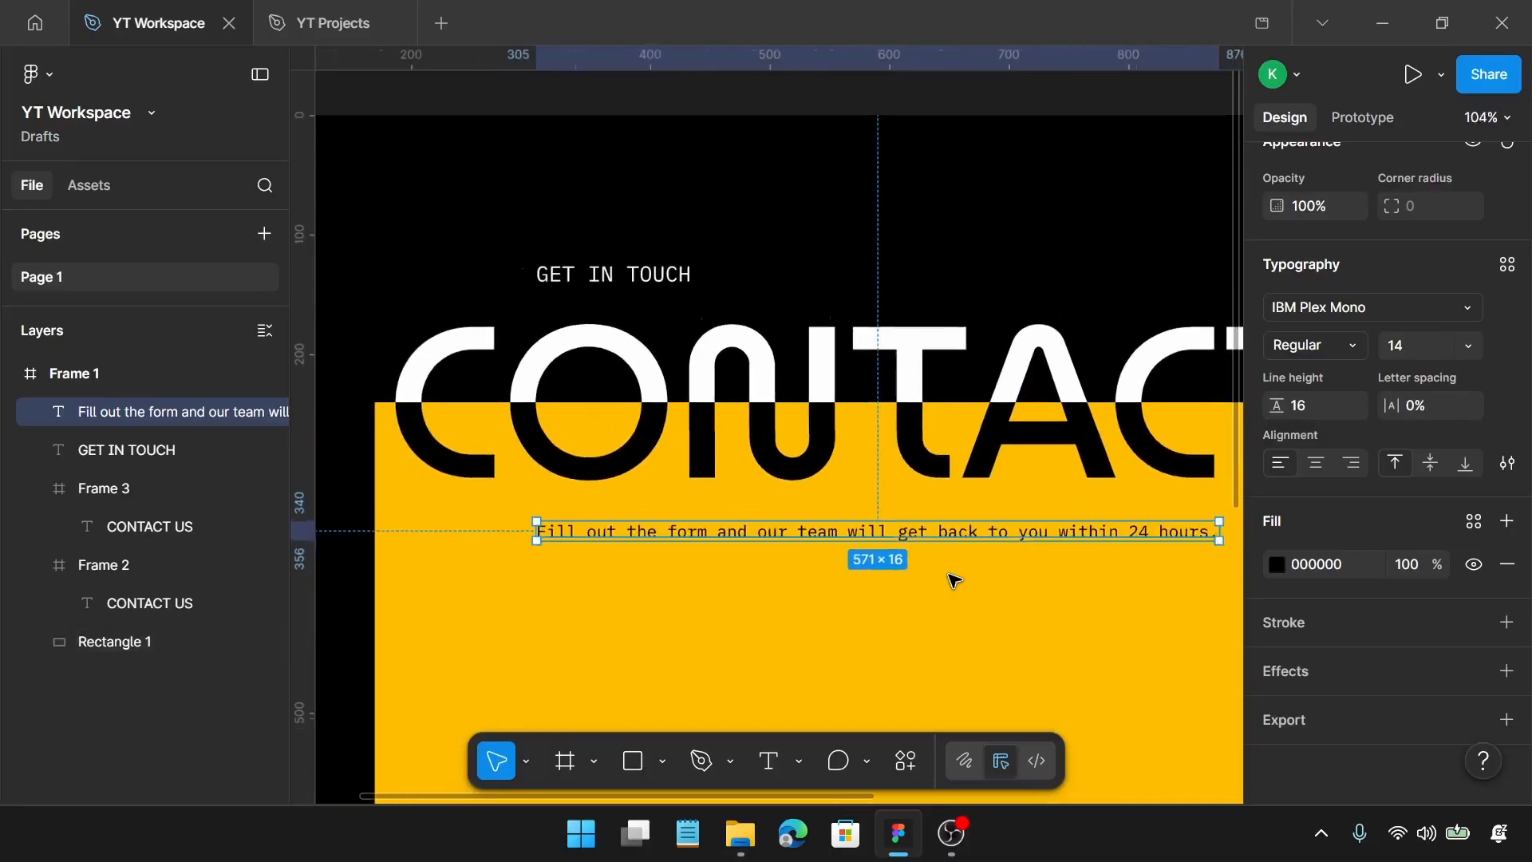
Duplicate the "Fill out the form" line straight down with a 45 px gap, at about Y 401
{"action": "scroll", "coordinate": [961, 542], "scroll_direction": "down", "scroll_amount": 1}
{"action": "scroll", "coordinate": [807, 427], "scroll_direction": "down", "scroll_amount": 2}
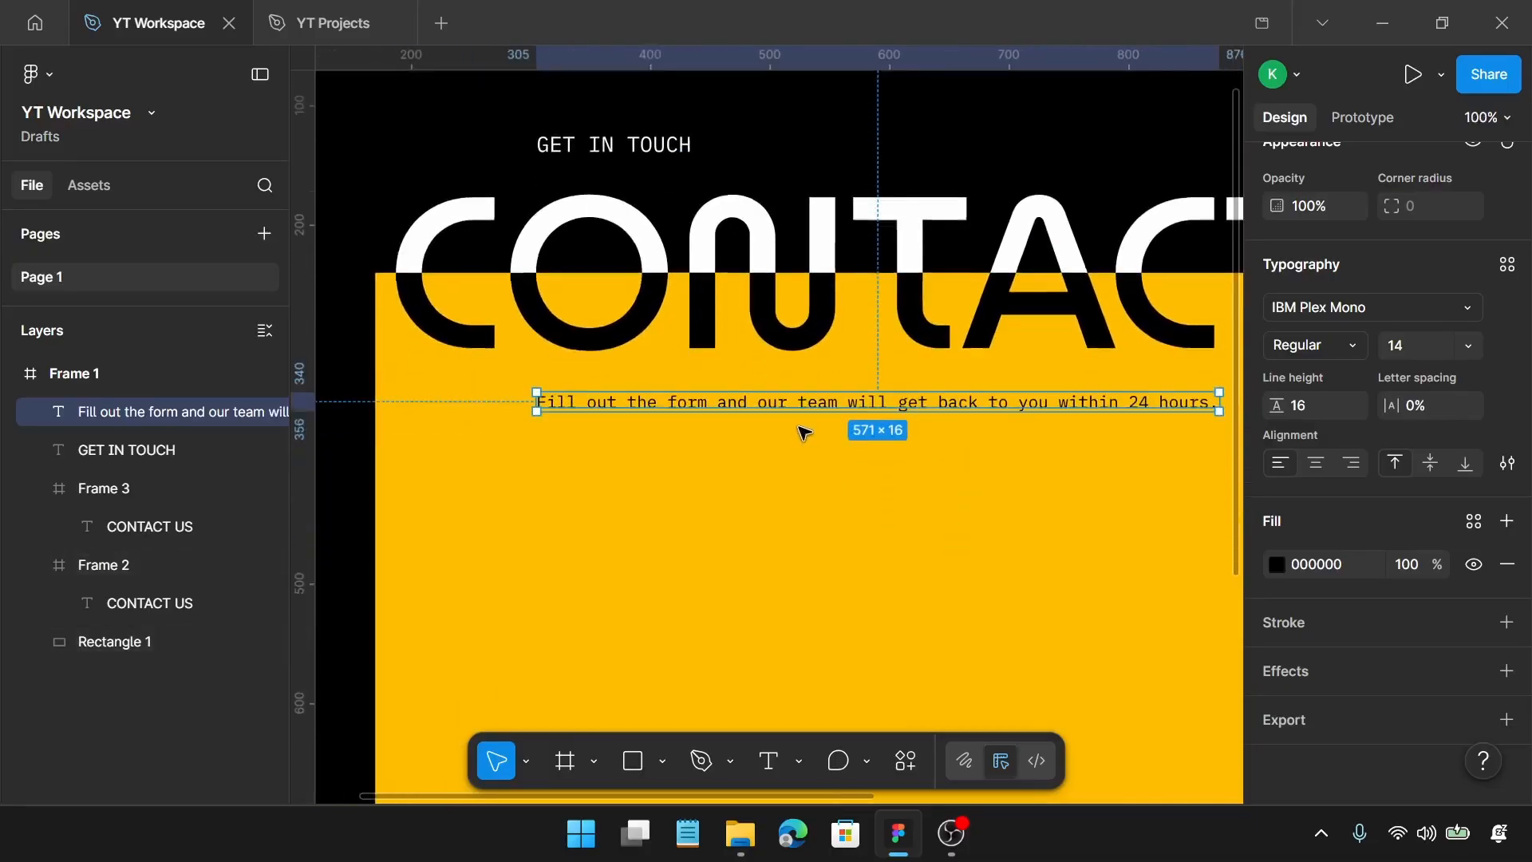
{"action": "scroll", "coordinate": [597, 413], "scroll_direction": "up", "scroll_amount": 1, "text": "ctrl"}
{"action": "scroll", "coordinate": [594, 411], "scroll_direction": "up", "scroll_amount": 5, "text": "ctrl"}
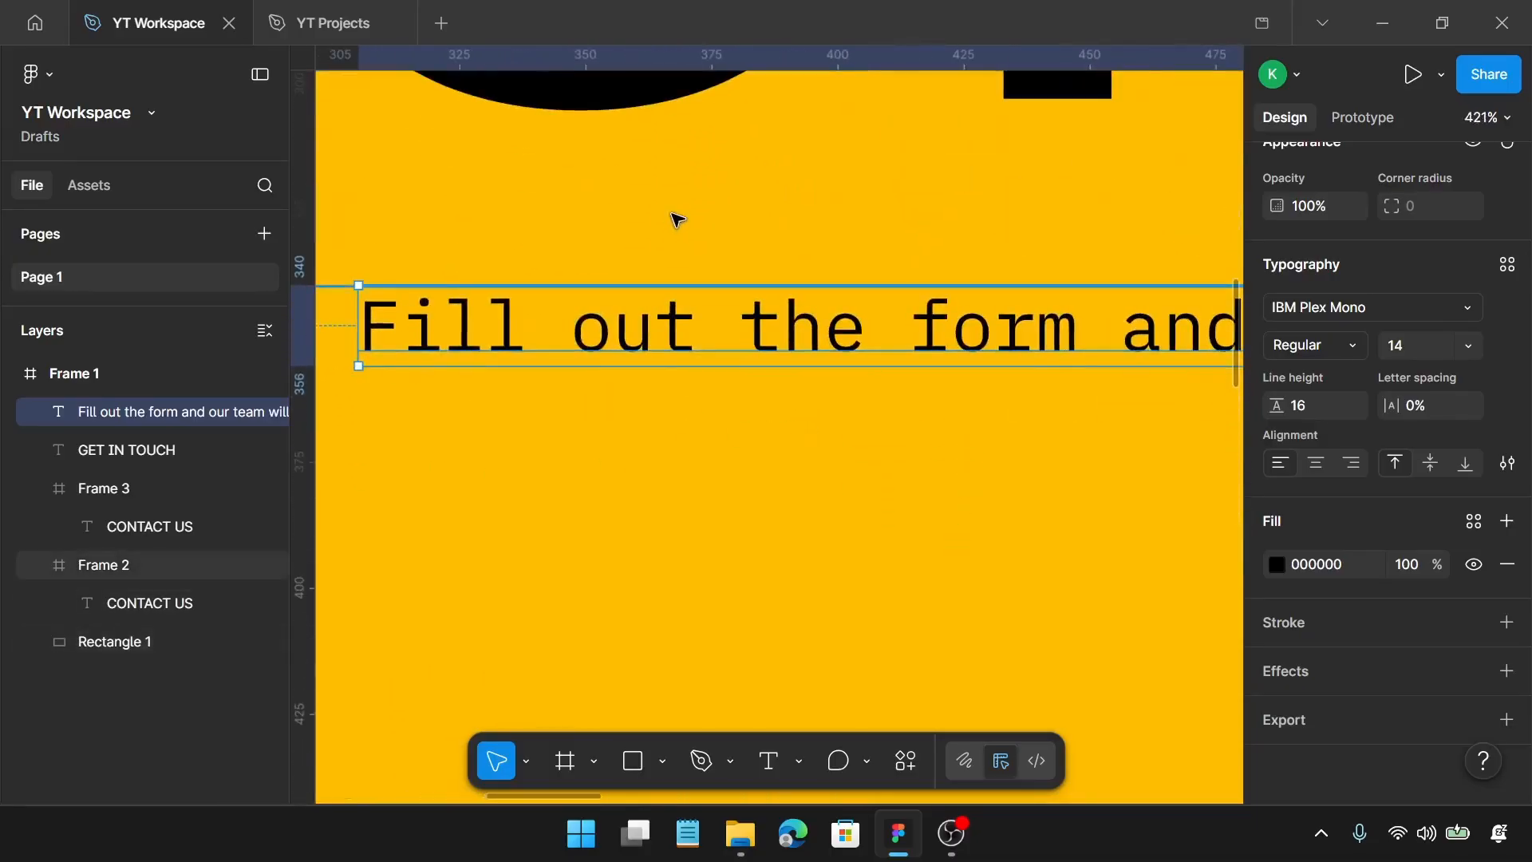
{"action": "scroll", "coordinate": [588, 420], "scroll_direction": "down", "scroll_amount": 1, "text": "ctrl"}
{"action": "scroll", "coordinate": [588, 424], "scroll_direction": "down", "scroll_amount": 1, "text": "ctrl"}
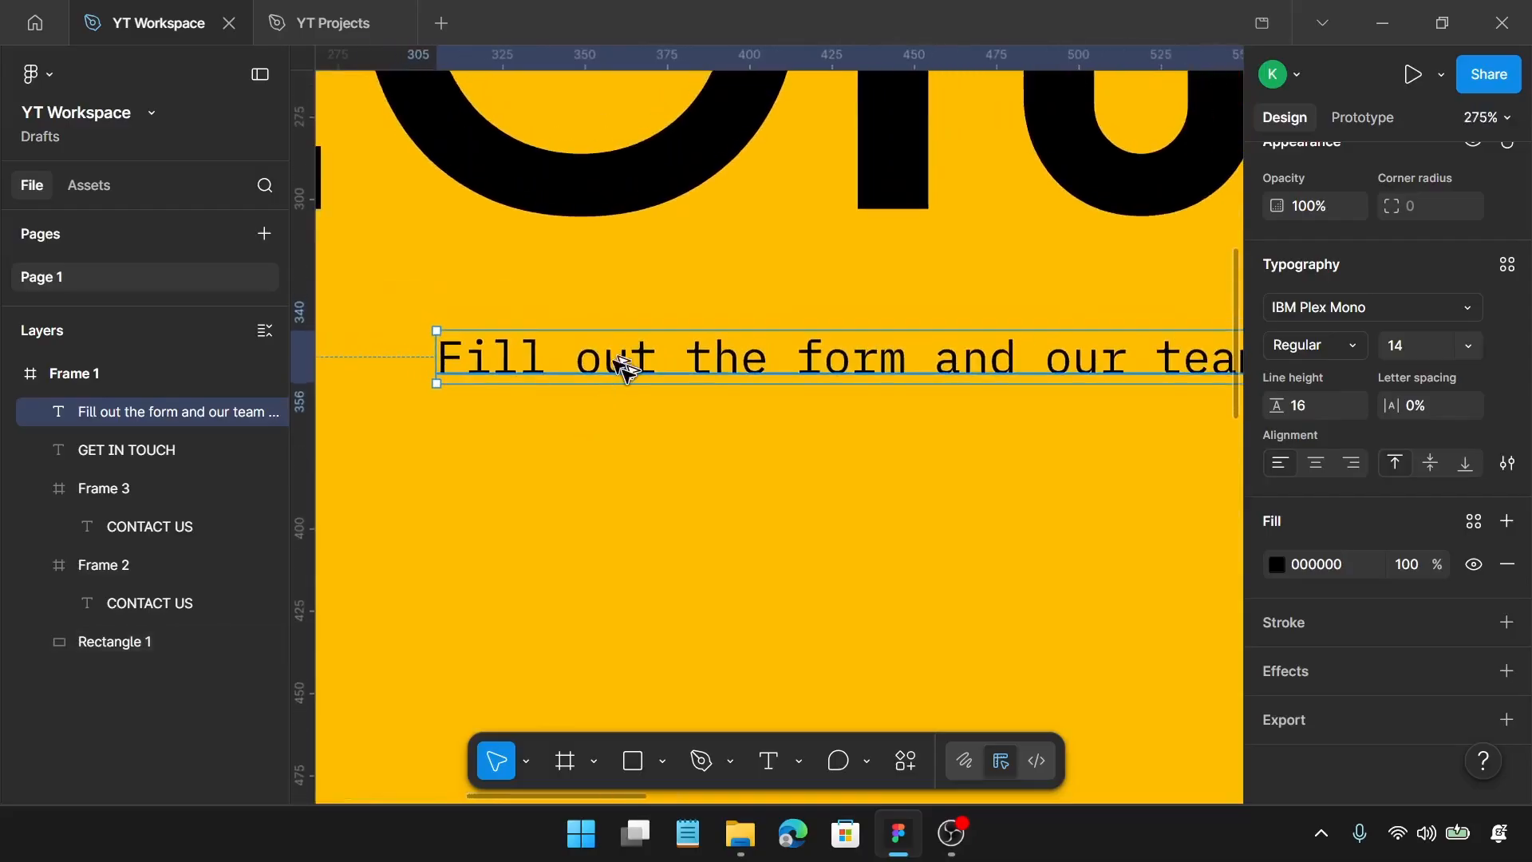
{"action": "left_click_drag", "start_coordinate": [637, 366], "coordinate": [630, 568], "text": "alt"}
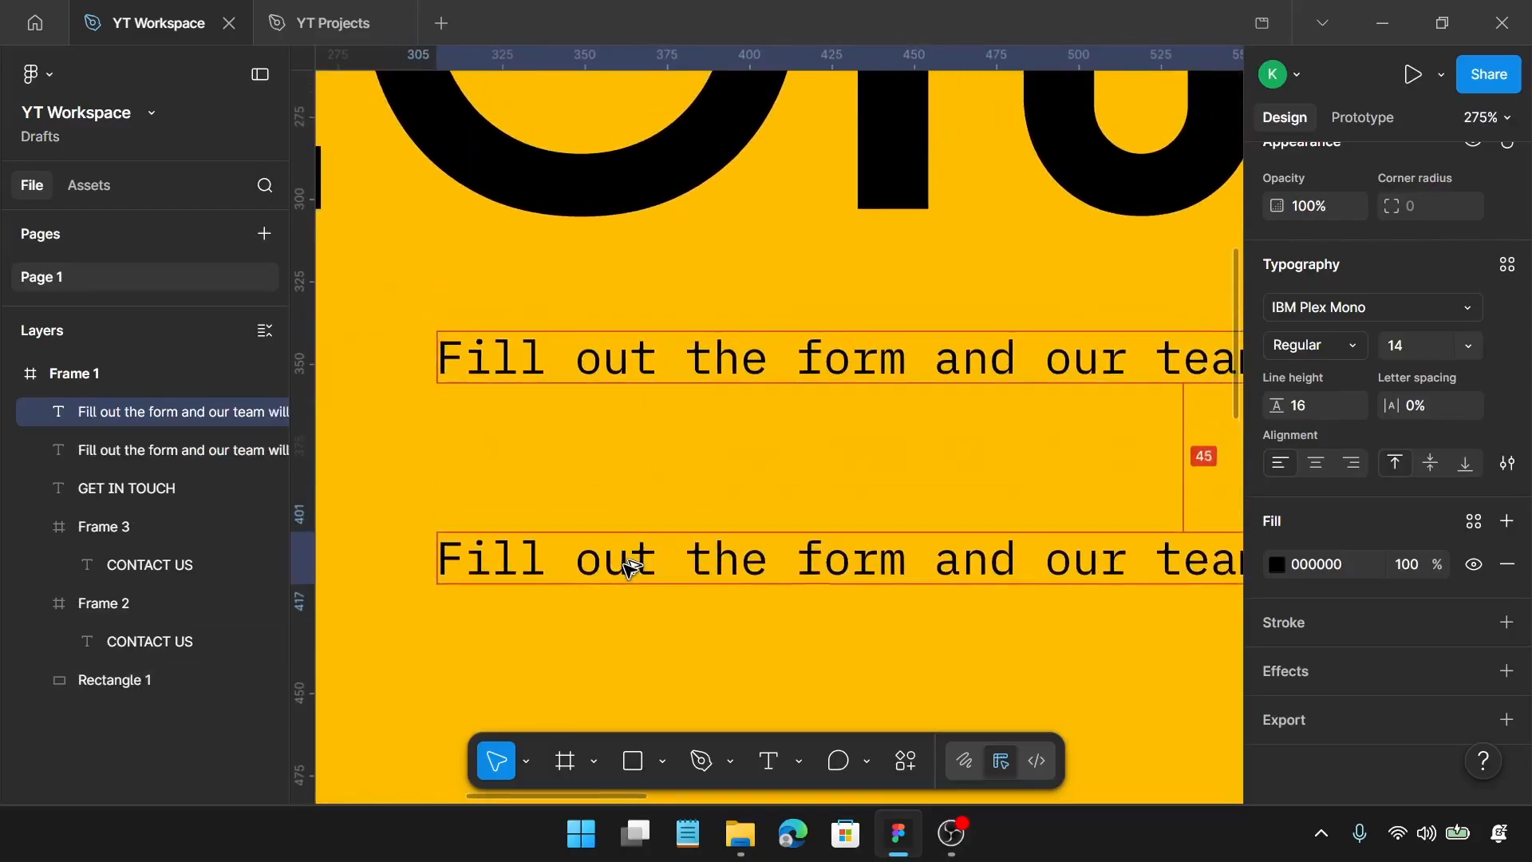
Replace the text of the duplicated line with "First name"
{"action": "scroll", "coordinate": [621, 558], "scroll_direction": "down", "scroll_amount": 2}
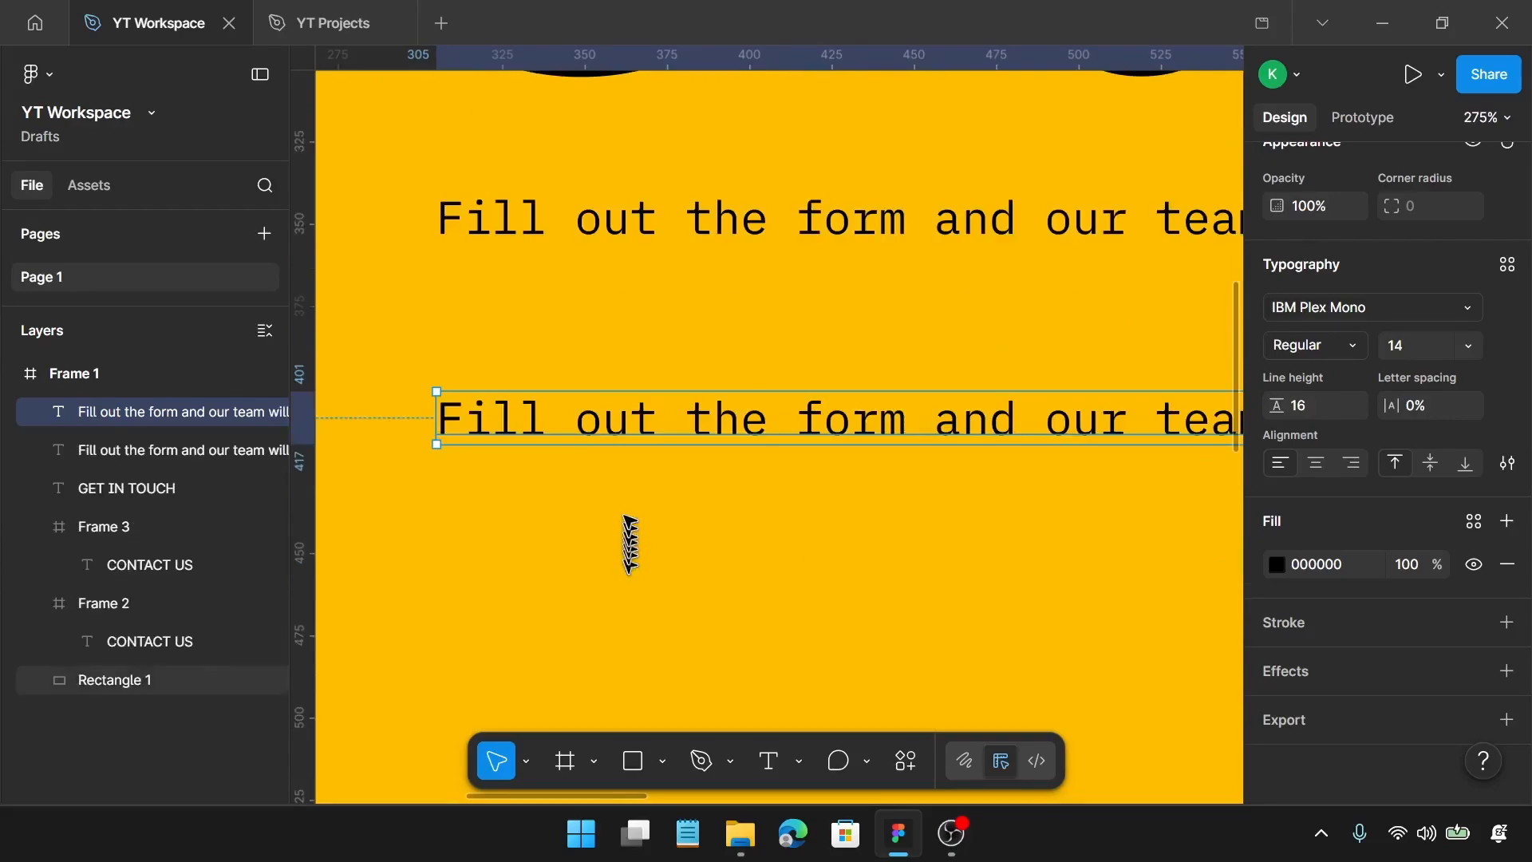
{"action": "double_click", "coordinate": [637, 430]}
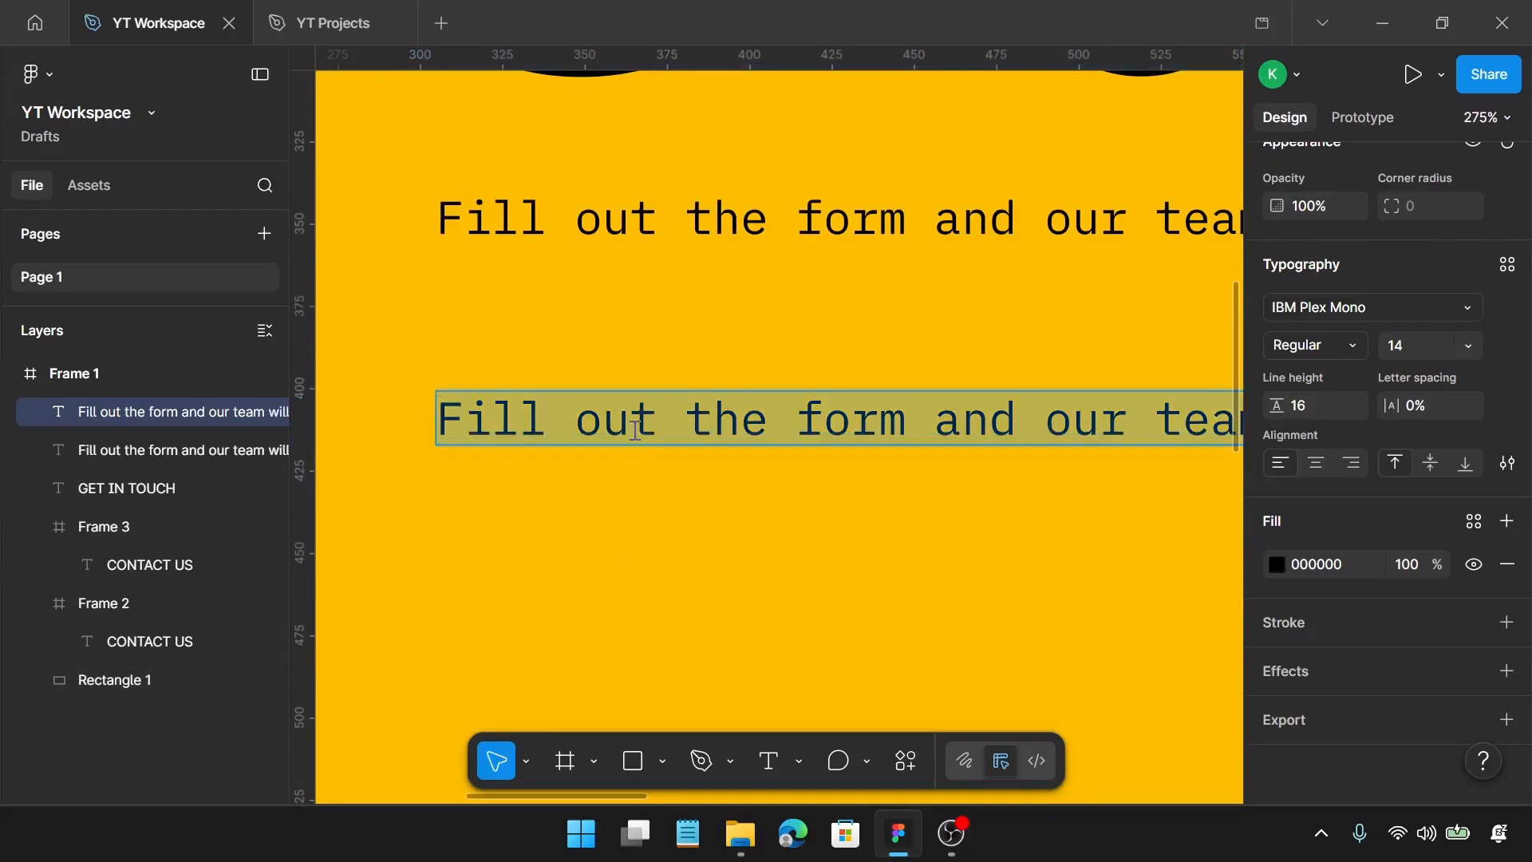
{"action": "type", "text": "First name"}
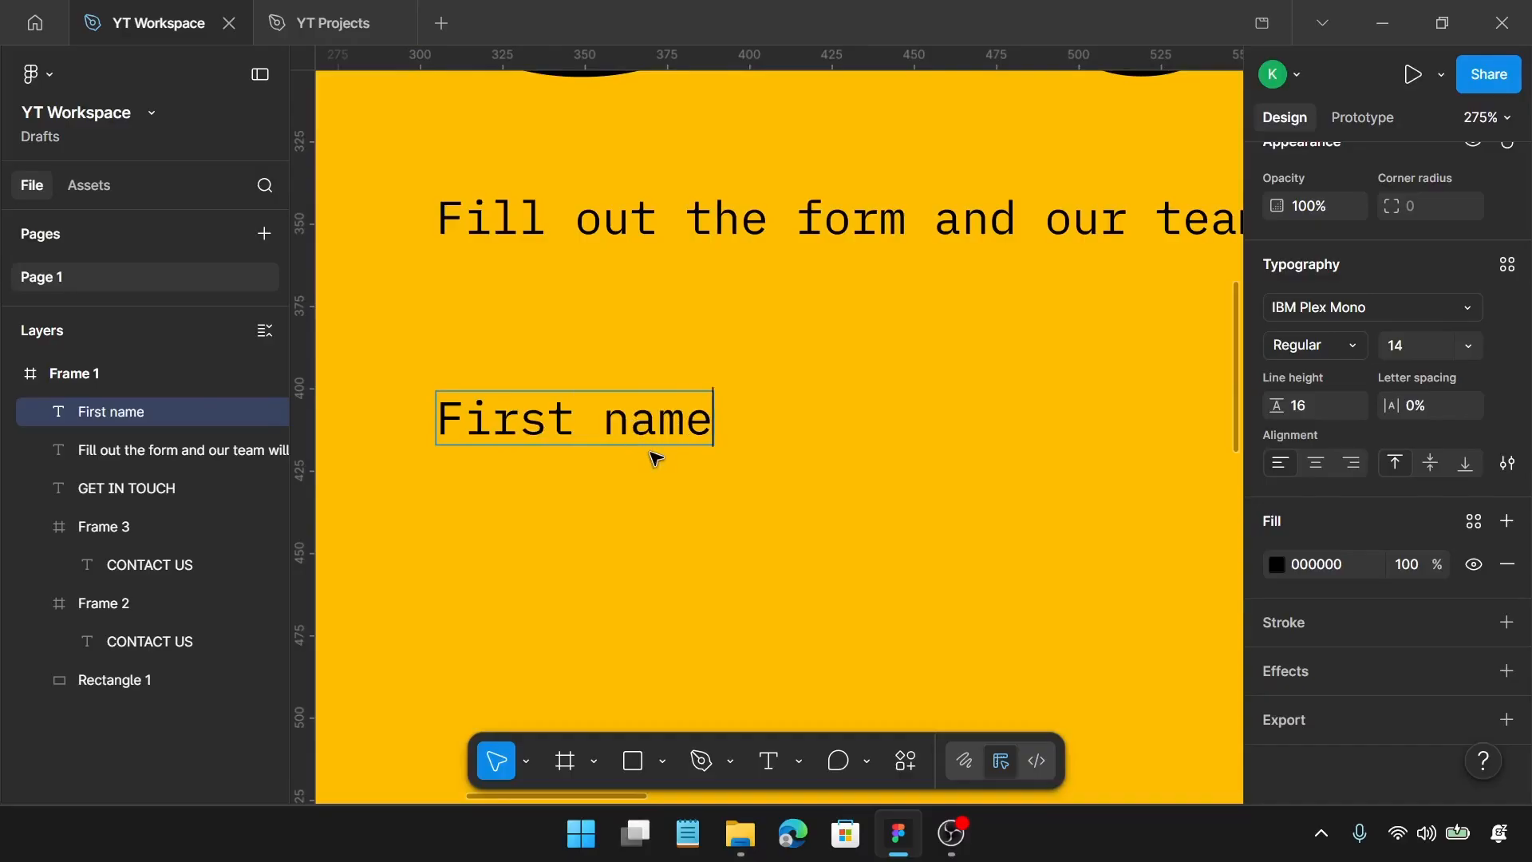
{"action": "key", "text": "Escape"}
Draw a rectangle about 191 × 36 just below the First name label, at about X 309, Y 433
{"action": "scroll", "coordinate": [655, 461], "scroll_direction": "down", "scroll_amount": 5}
{"action": "scroll", "coordinate": [657, 467], "scroll_direction": "down", "scroll_amount": 1}
{"action": "key", "text": "r"}
{"action": "left_click_drag", "start_coordinate": [532, 439], "coordinate": [904, 508]}
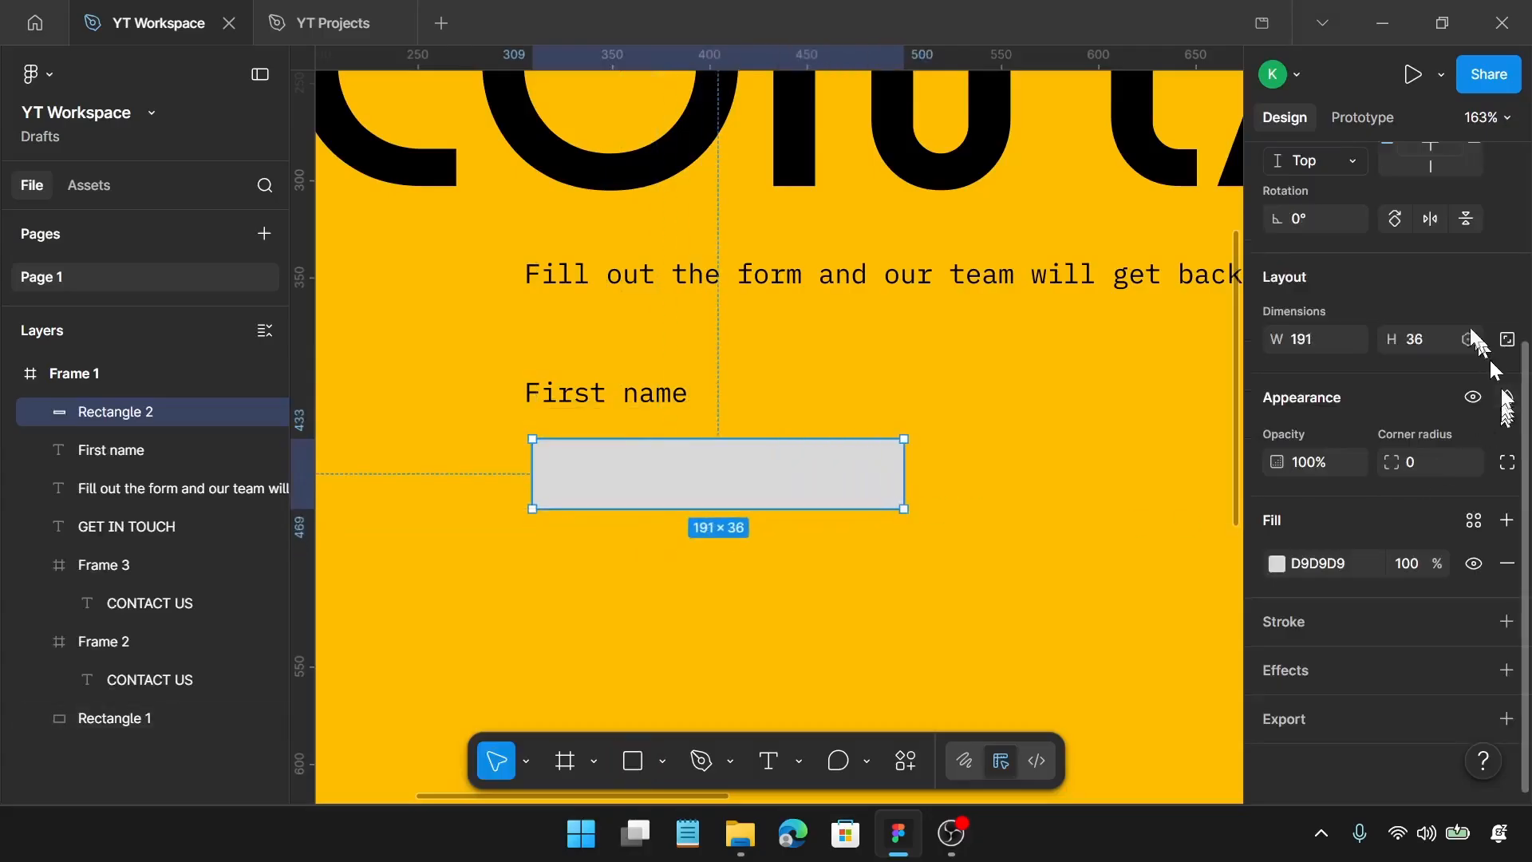
Set the First name field rectangle's width to 402 and its height to 35
{"action": "scroll", "coordinate": [1360, 273], "scroll_direction": "up", "scroll_amount": 3}
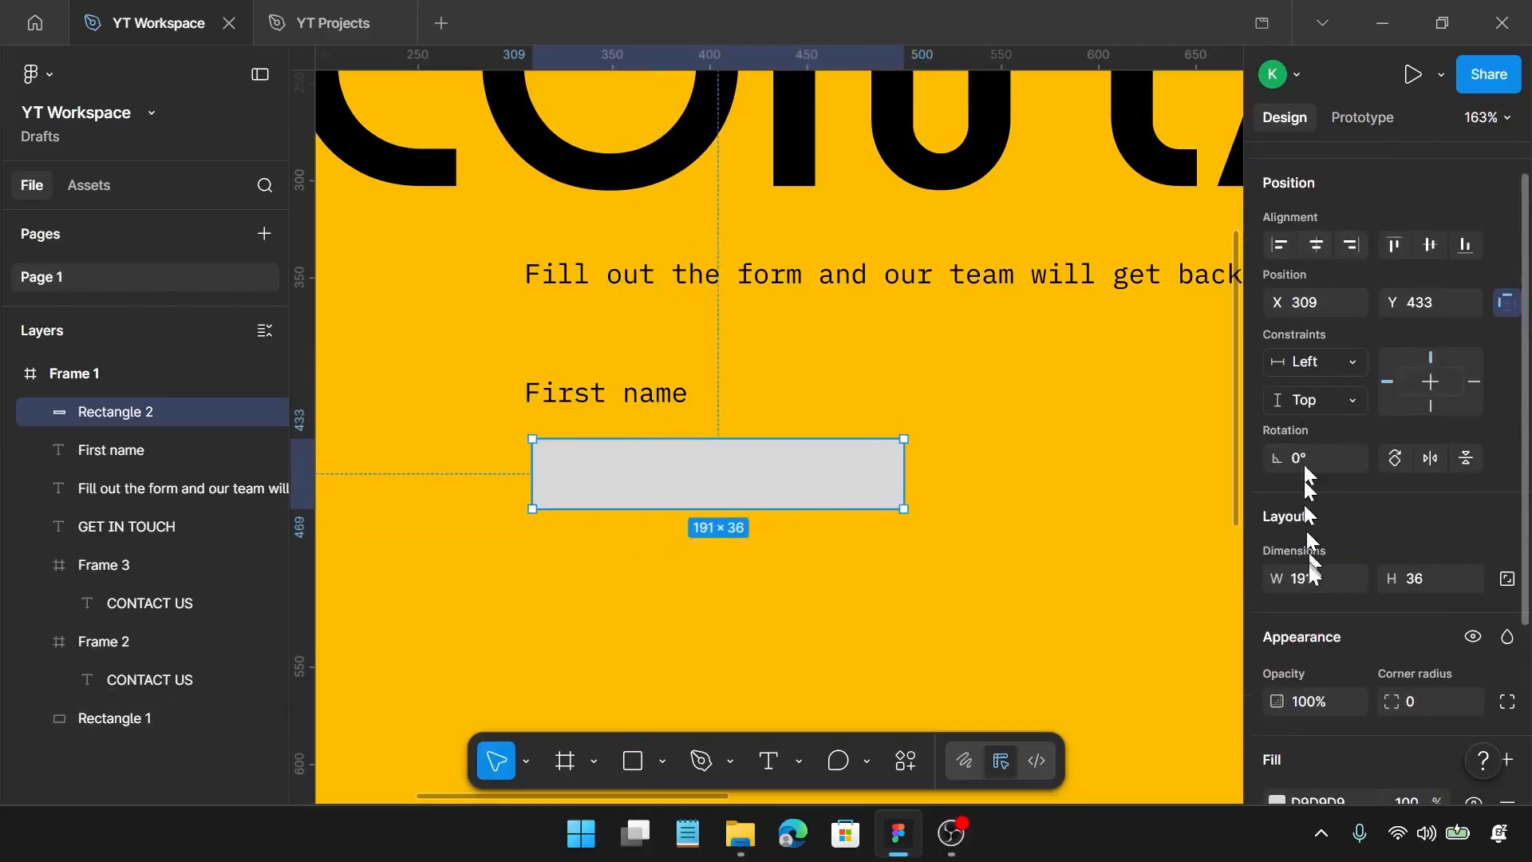
{"action": "left_click", "coordinate": [1308, 578]}
{"action": "type", "text": "402"}
{"action": "key", "text": "Return"}
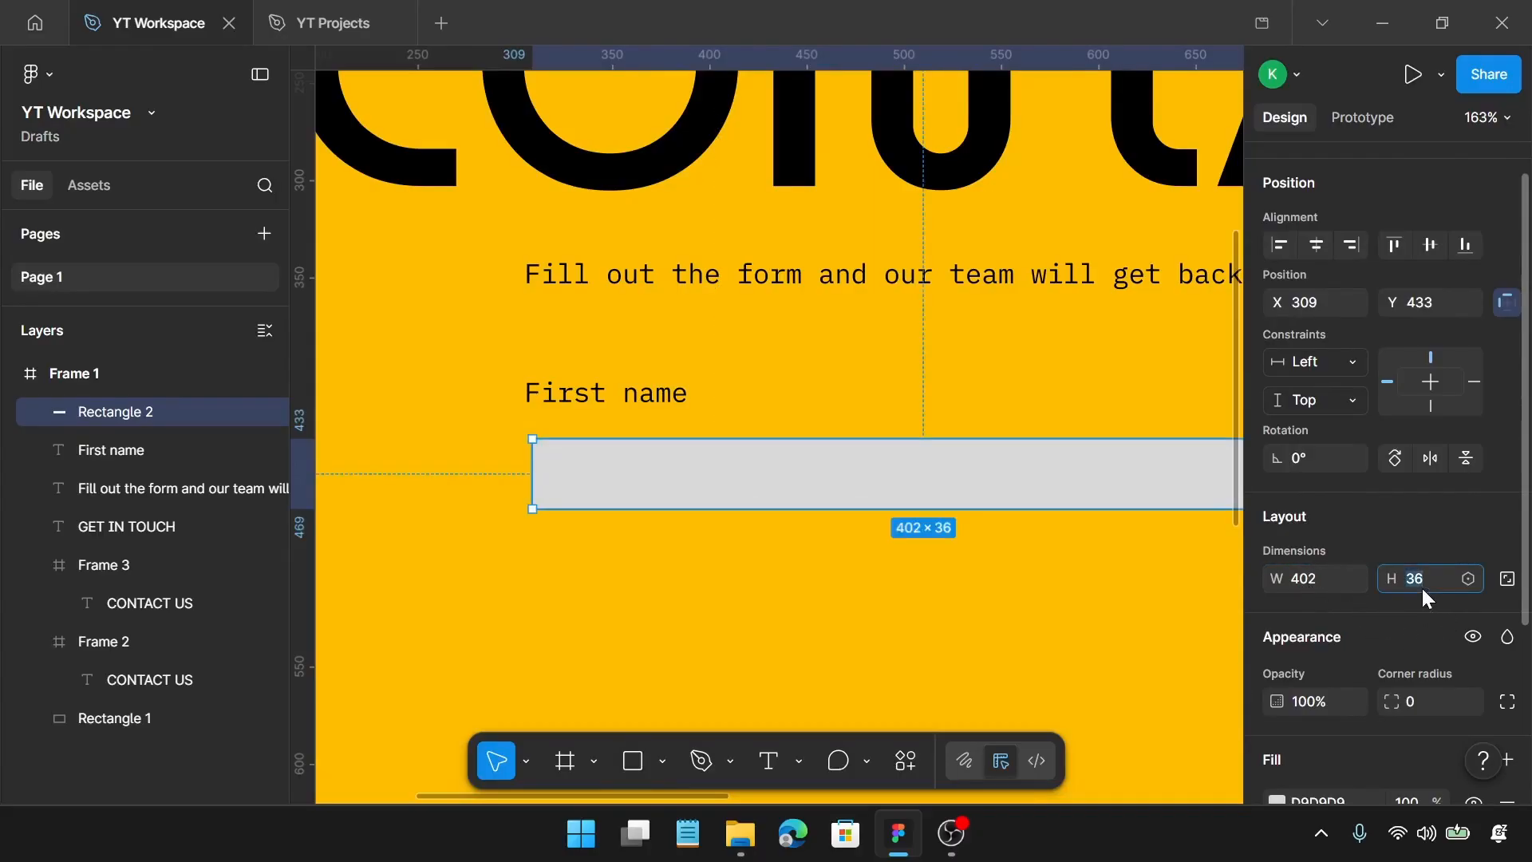
{"action": "type", "text": "35"}
{"action": "scroll", "coordinate": [1356, 559], "scroll_direction": "down", "scroll_amount": 3}
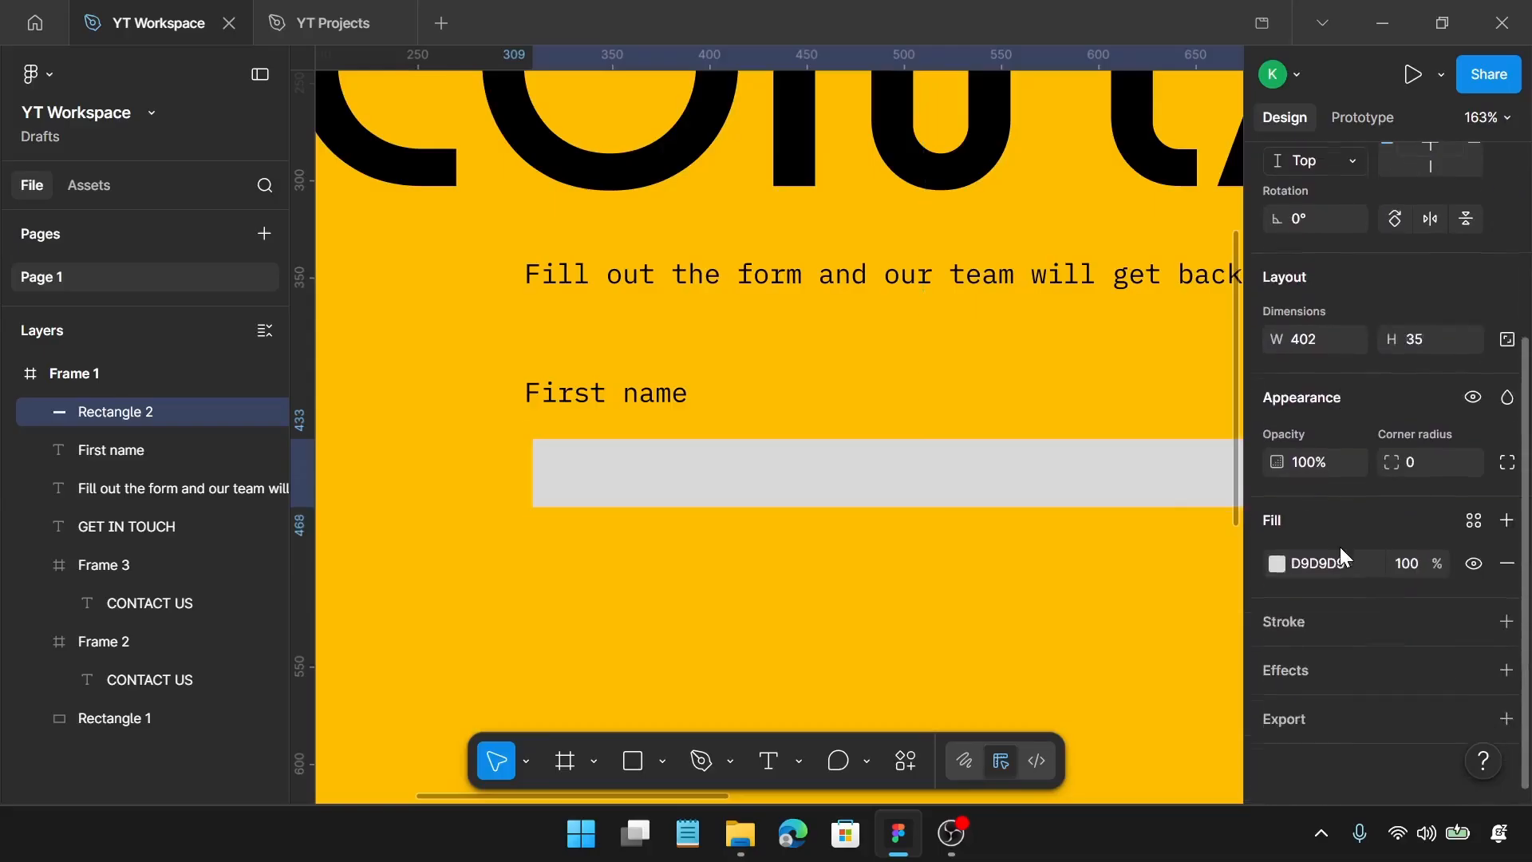
Fill the First name field rectangle with white FFFFFF and add a 1 px inside stroke in black 000000
{"action": "left_click", "coordinate": [1277, 568]}
{"action": "left_click_drag", "start_coordinate": [1104, 477], "coordinate": [973, 329]}
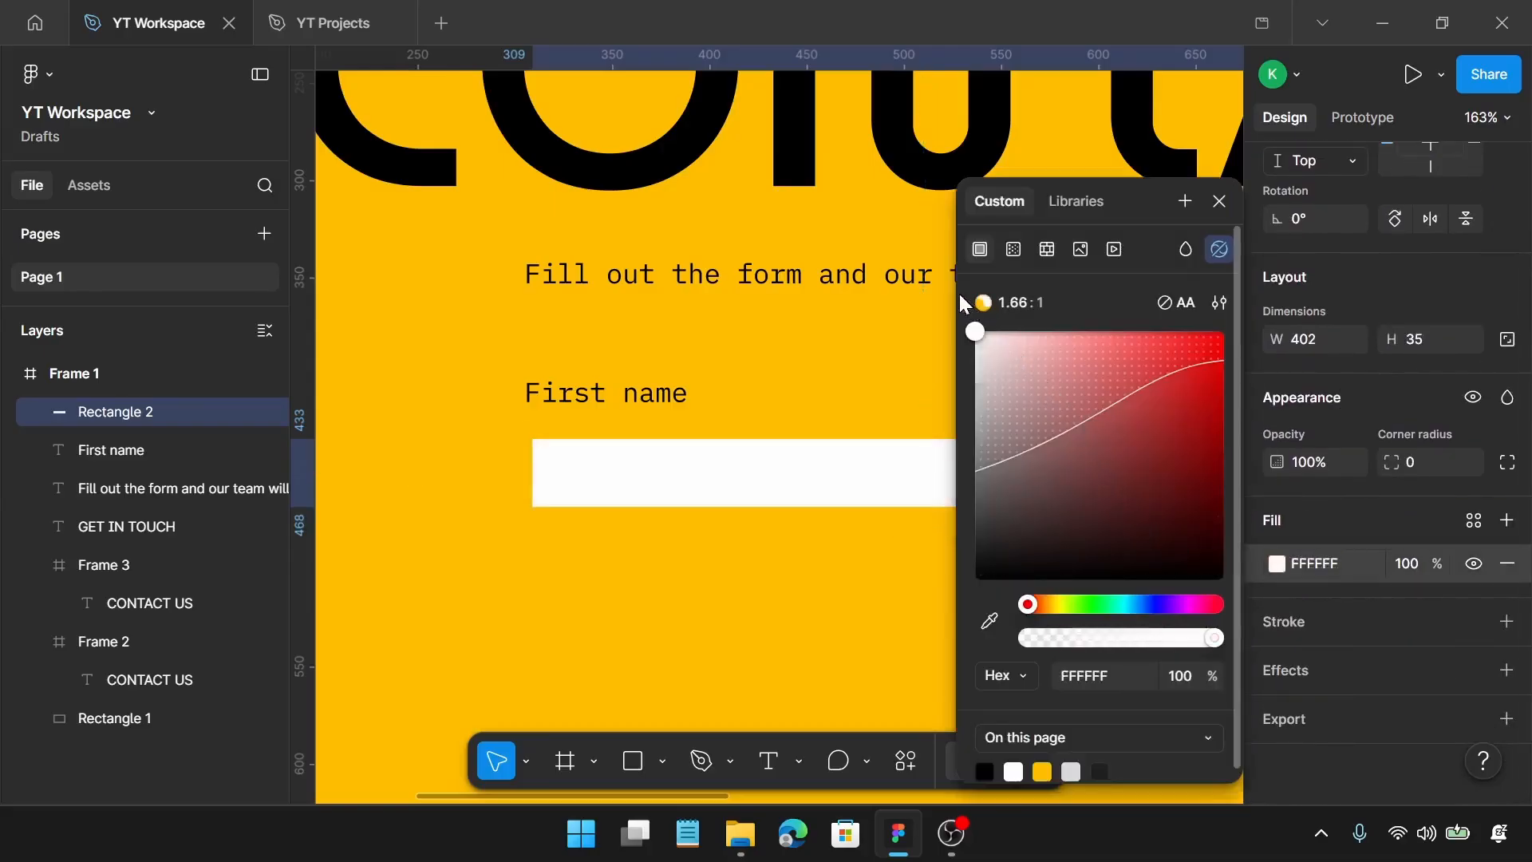
{"action": "left_click", "coordinate": [1506, 622]}
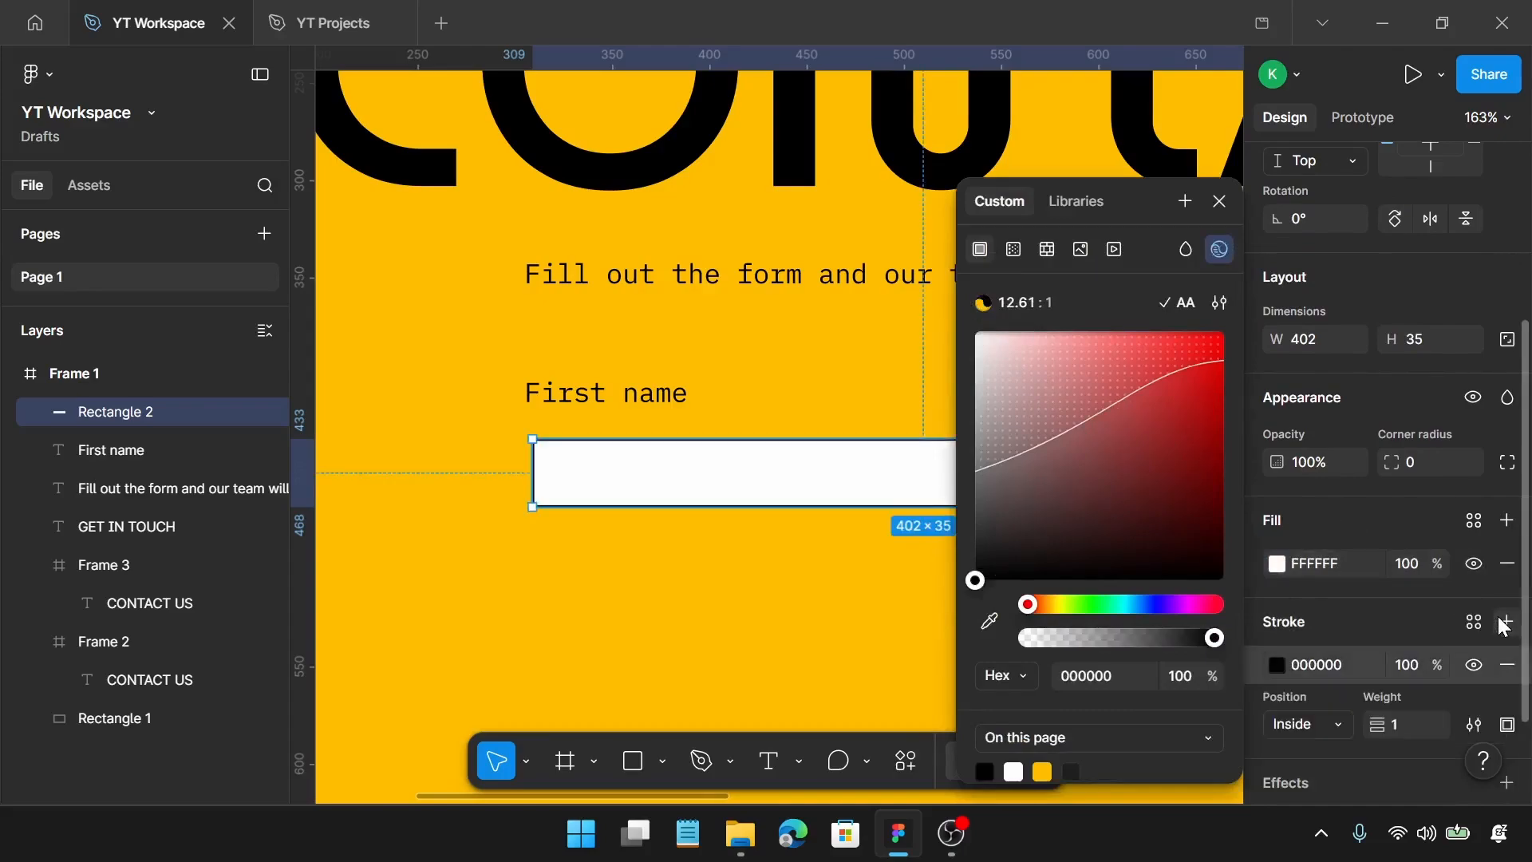
{"action": "left_click", "coordinate": [1218, 201]}
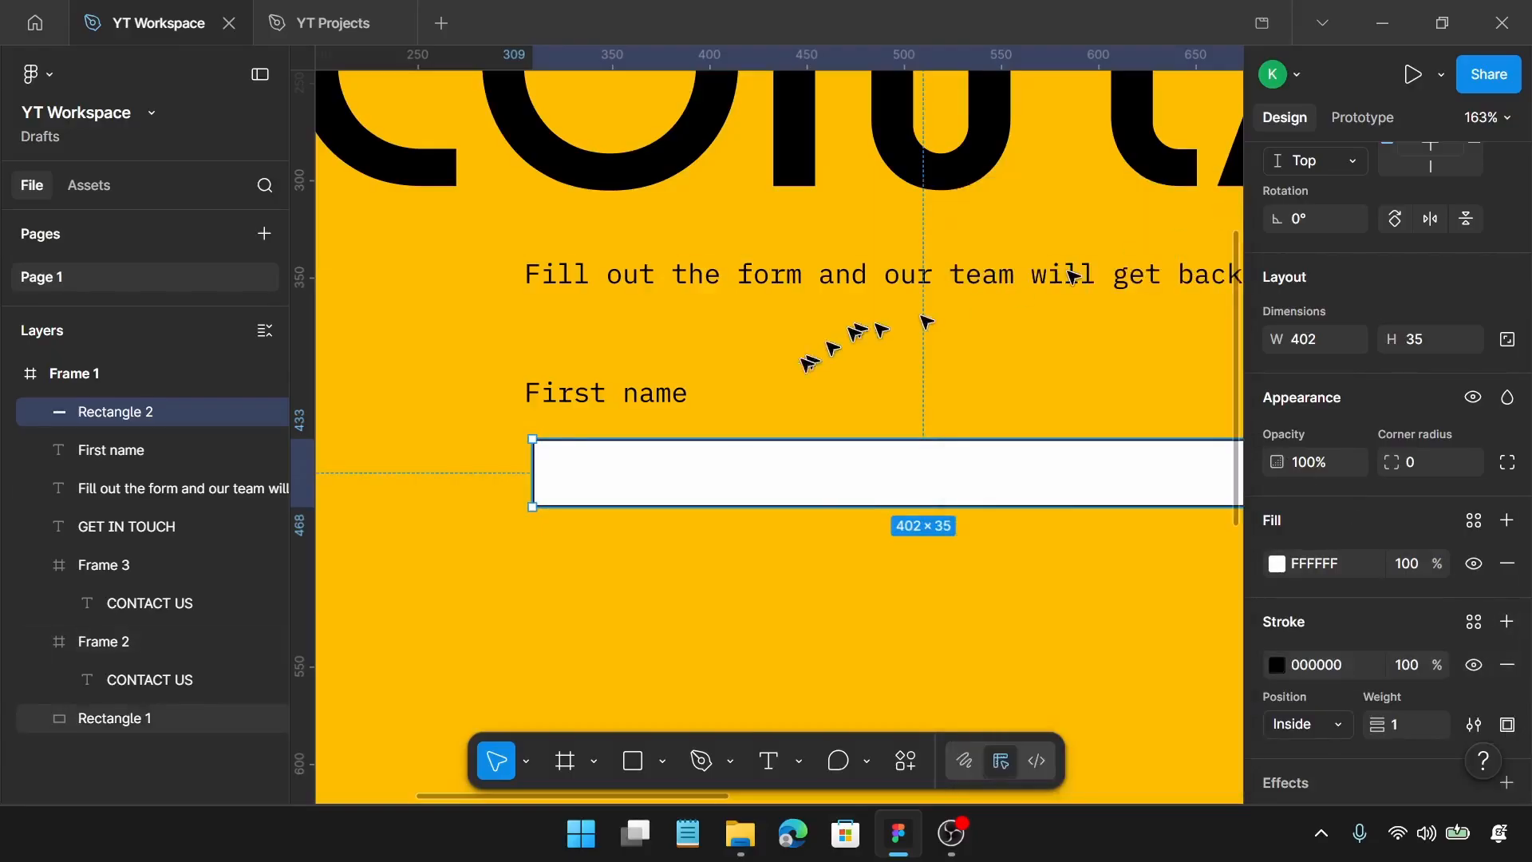
Align the rectangle with the First name label's left edge at X 305 and combine both in a vertical auto layout with gap 10
{"action": "left_click_drag", "start_coordinate": [671, 455], "coordinate": [660, 453]}
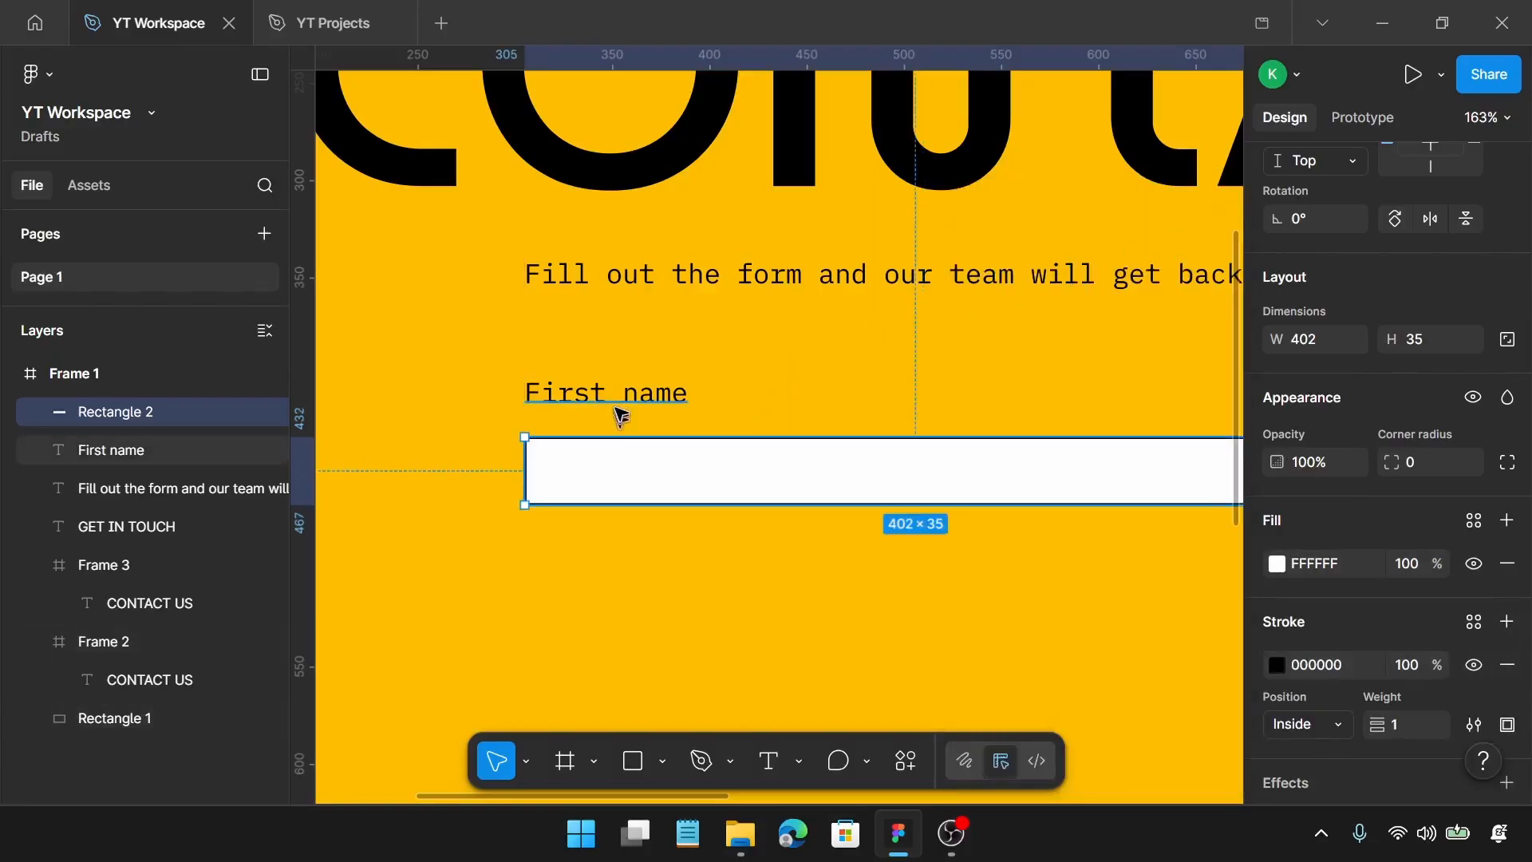
{"action": "left_click", "coordinate": [619, 397], "text": "shift"}
{"action": "key", "text": "shift+a"}
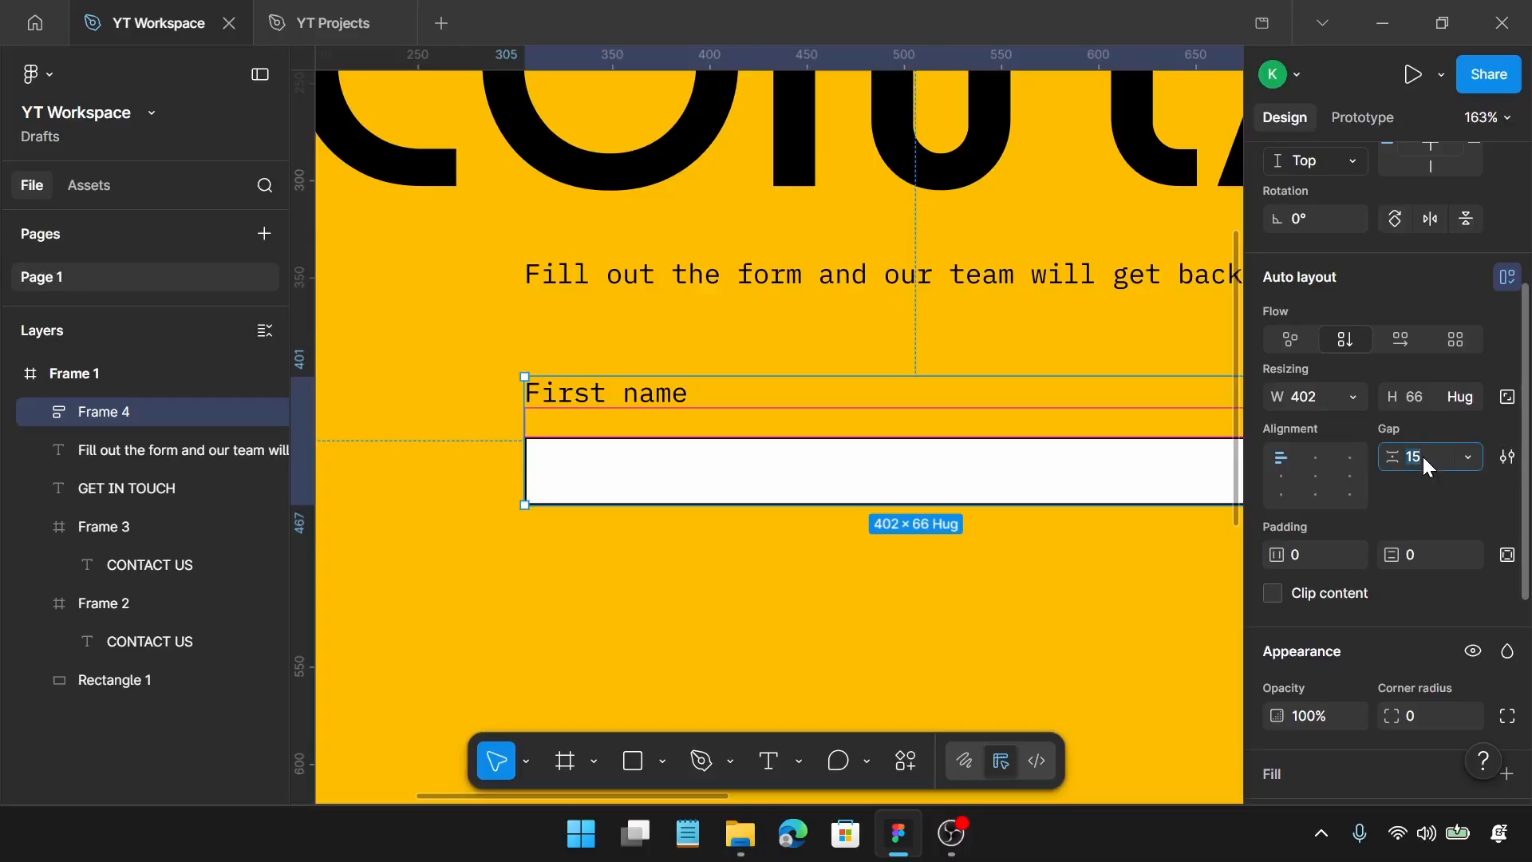
{"action": "key", "text": "Return"}
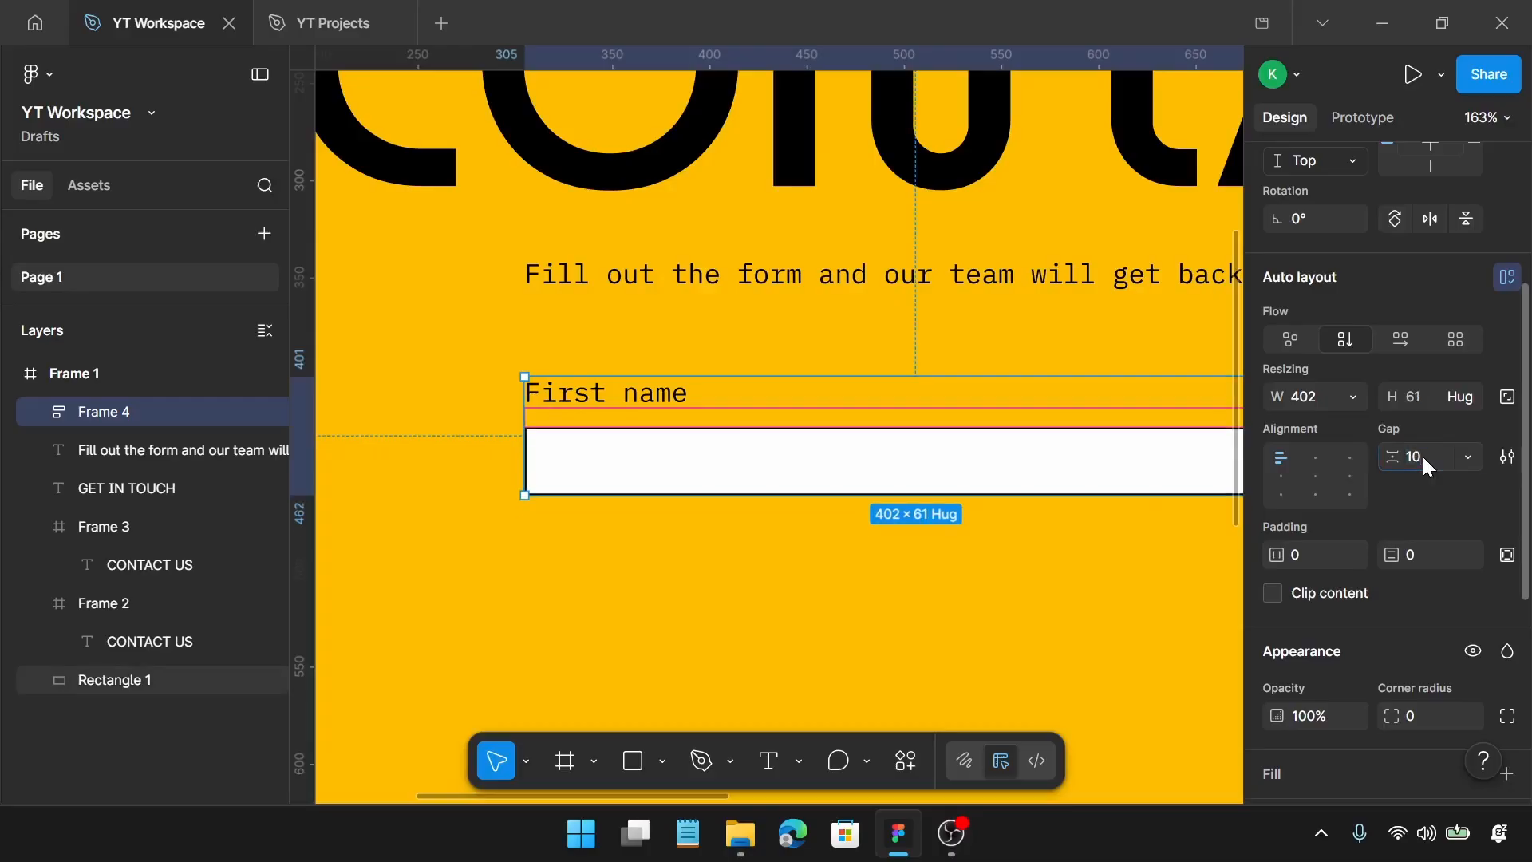
Duplicate the First name field horizontally to X 732, leaving a 25 px gap between the two fields
{"action": "scroll", "coordinate": [987, 470], "scroll_direction": "down", "scroll_amount": 3}
{"action": "scroll", "coordinate": [960, 479], "scroll_direction": "down", "scroll_amount": 4}
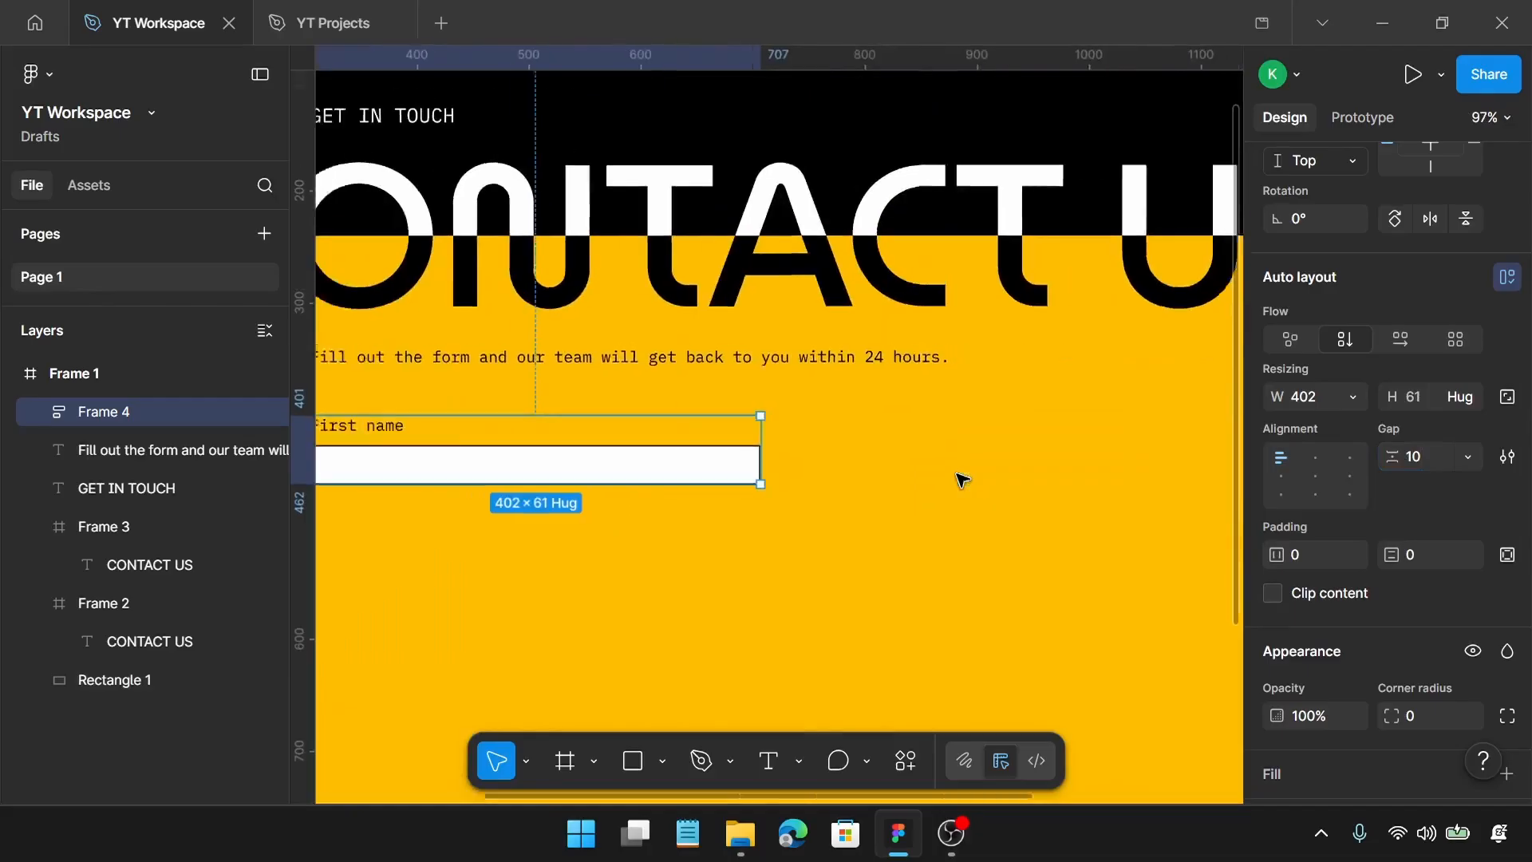
{"action": "scroll", "coordinate": [942, 494], "scroll_direction": "down", "scroll_amount": 2}
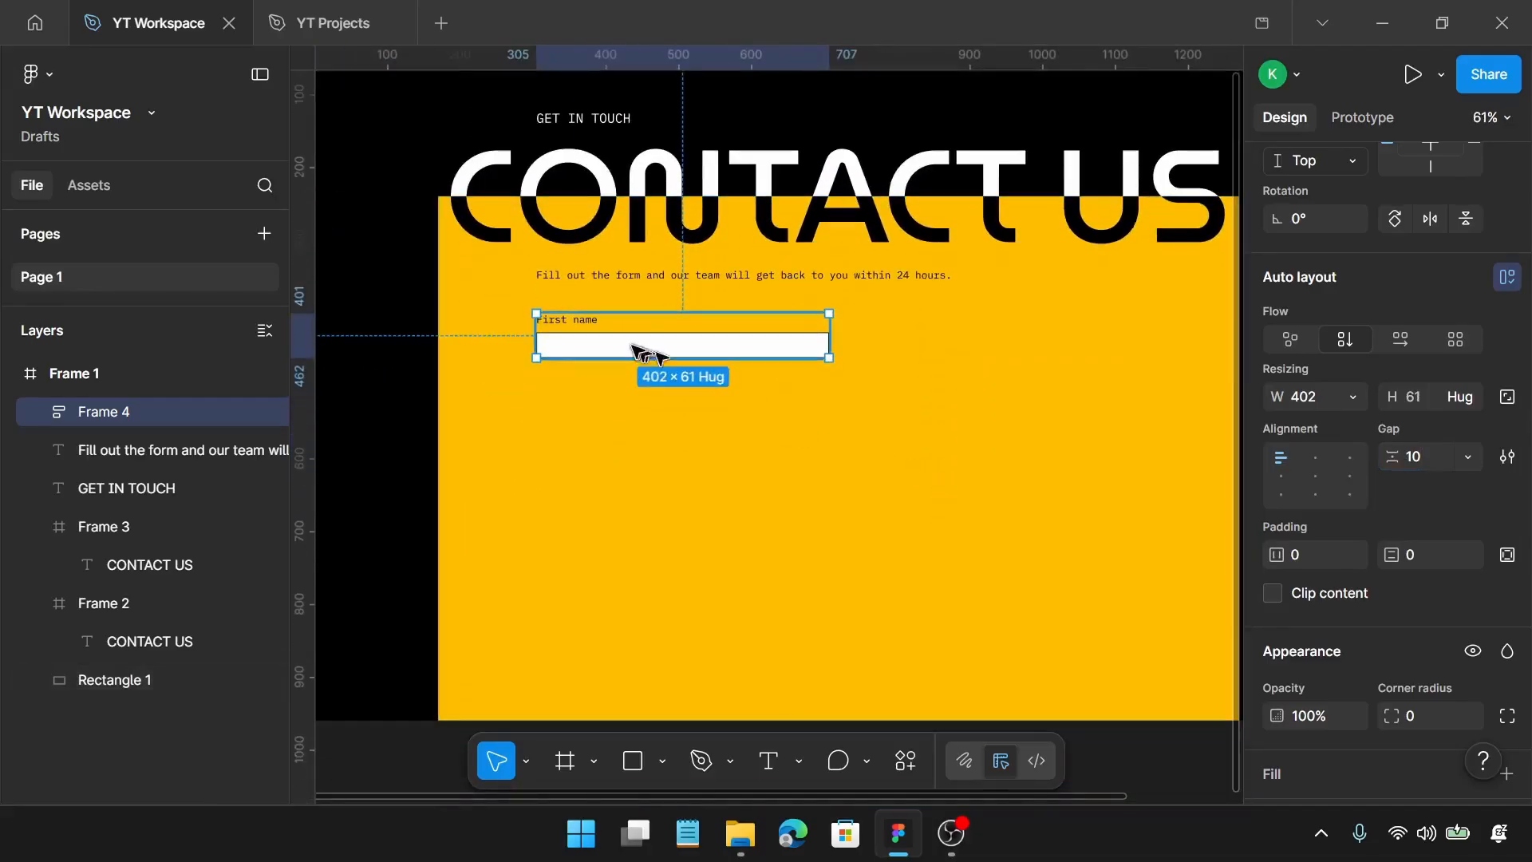
{"action": "left_click_drag", "start_coordinate": [638, 348], "coordinate": [945, 353]}
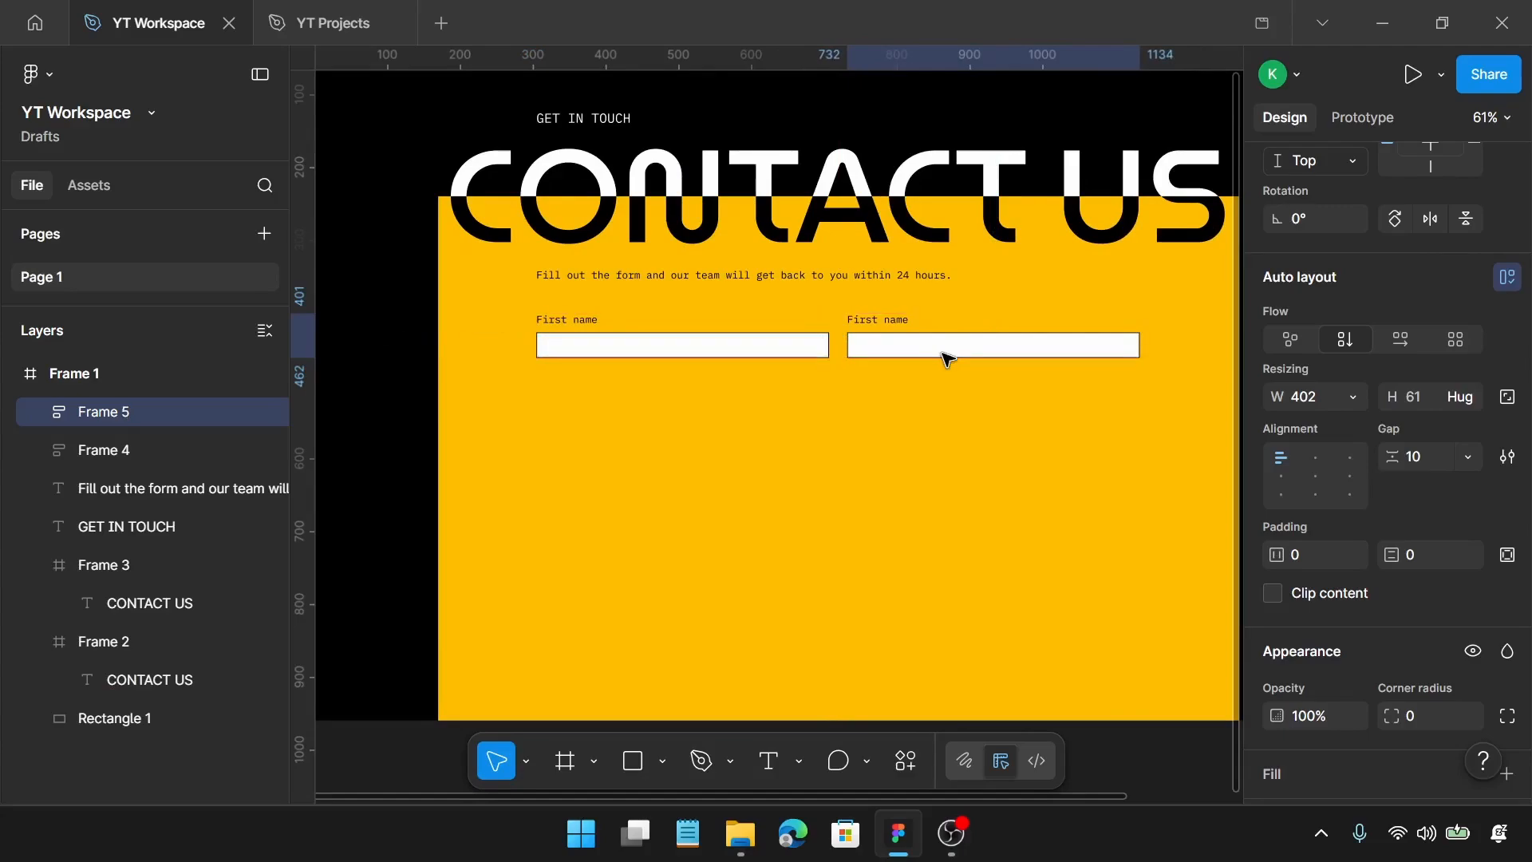
Duplicate the left First name field straight down to about Y 507
{"action": "left_click", "coordinate": [793, 321], "text": "shift"}
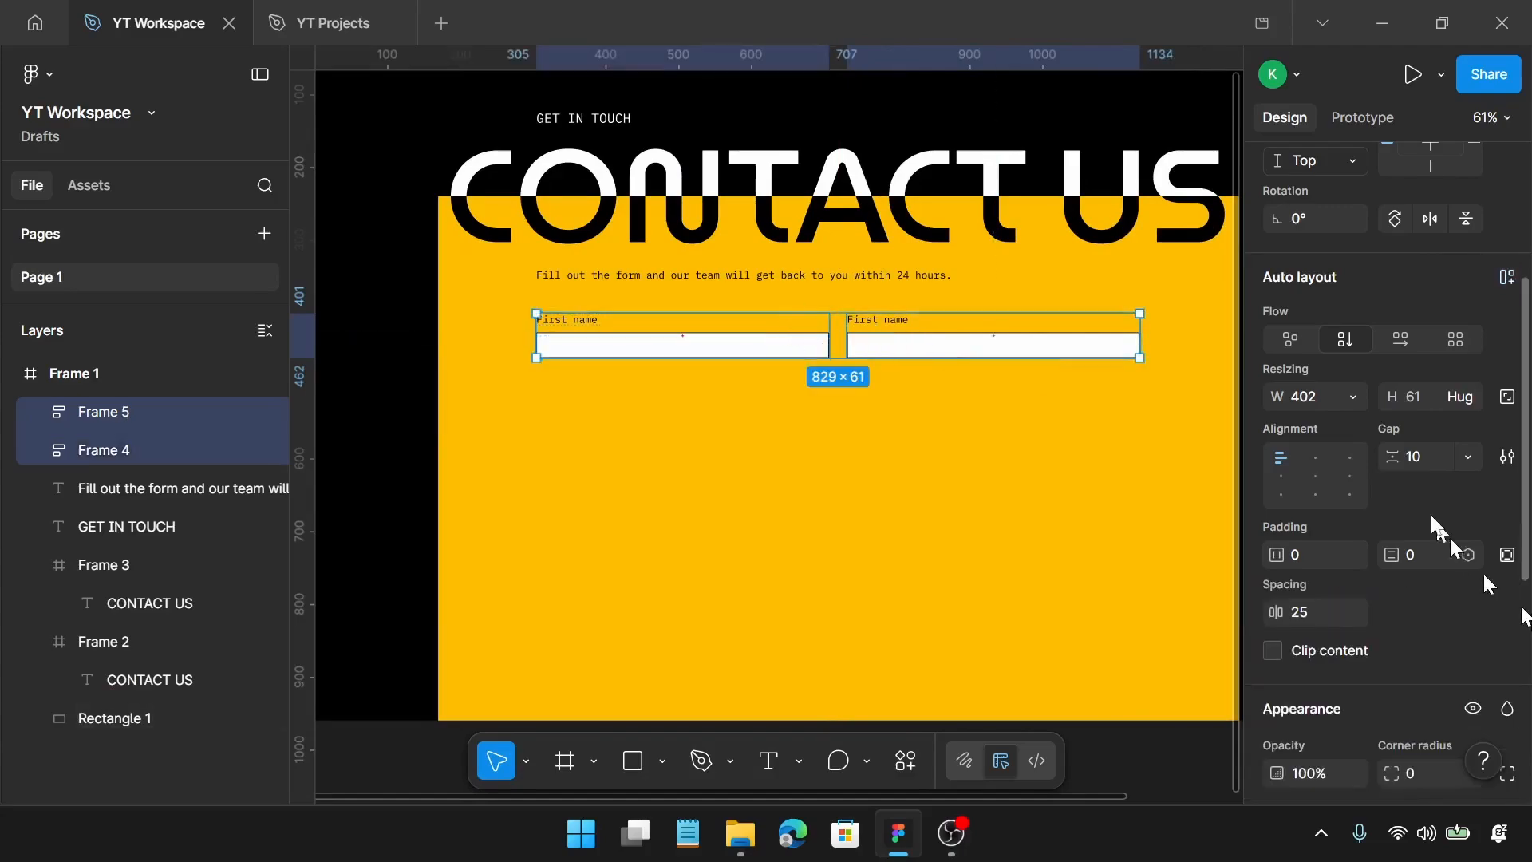
{"action": "scroll", "coordinate": [1404, 542], "scroll_direction": "down", "scroll_amount": 2}
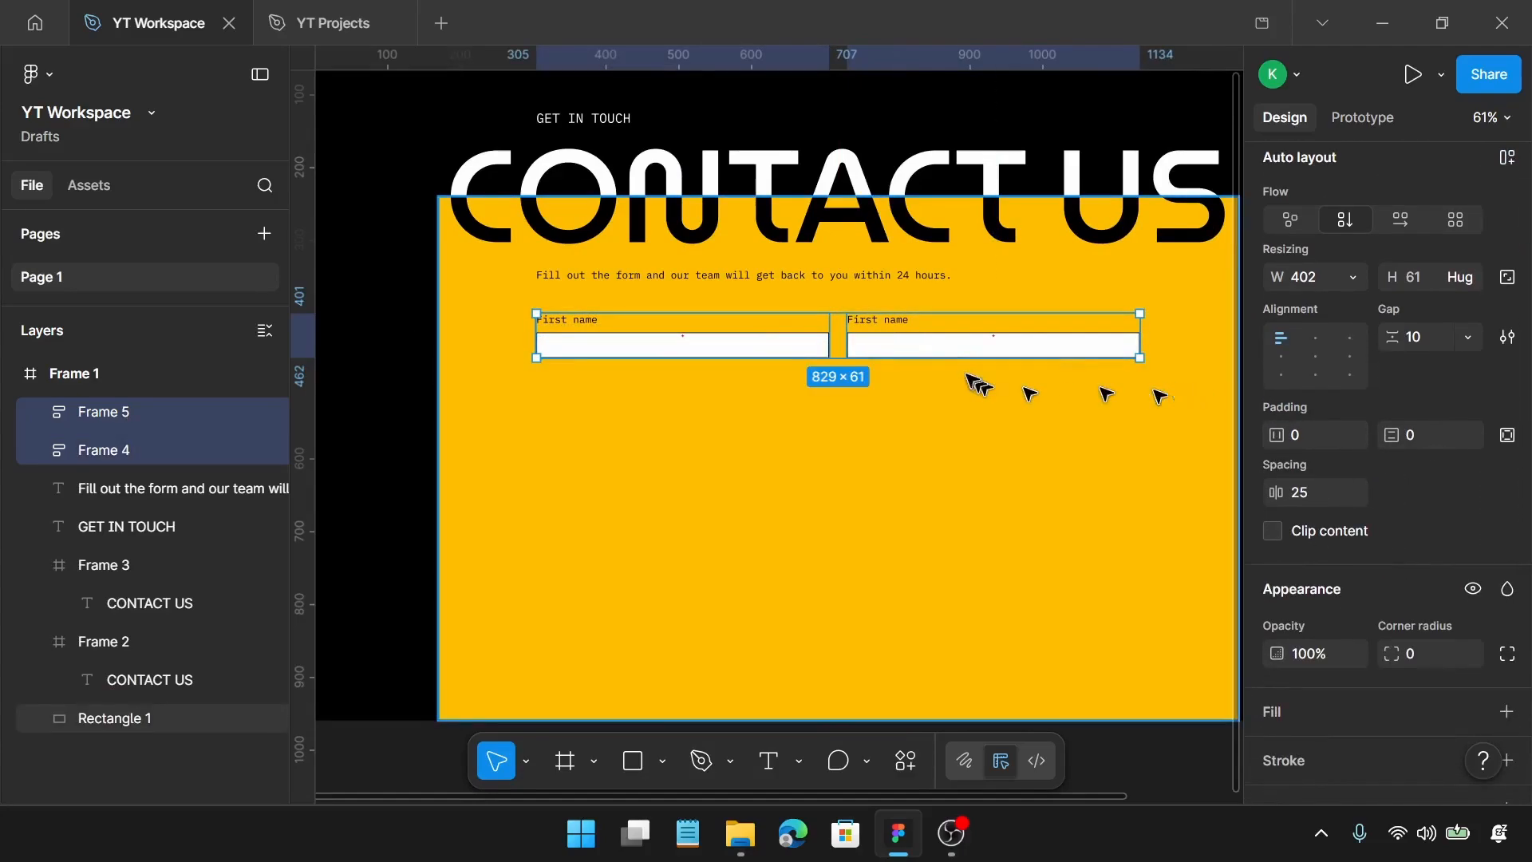
{"action": "left_click", "coordinate": [758, 349]}
{"action": "left_click_drag", "start_coordinate": [758, 349], "coordinate": [759, 423]}
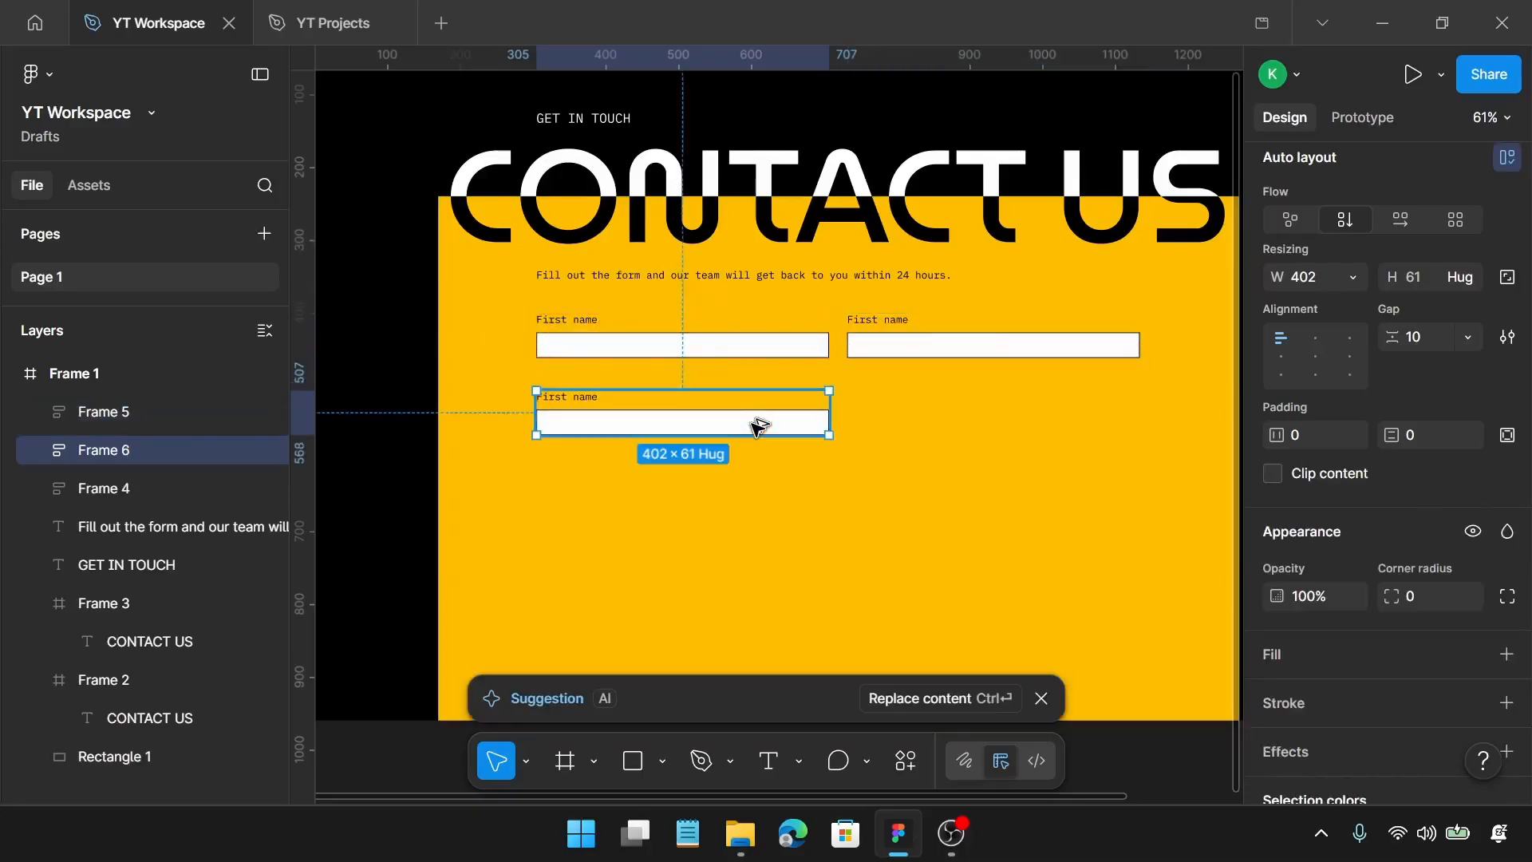
Duplicate the top pair of fields down to about Y 629, and copy the new pair's left field below it at about Y 726
{"action": "left_click", "coordinate": [780, 351]}
{"action": "left_click", "coordinate": [949, 351], "text": "shift"}
{"action": "left_click_drag", "start_coordinate": [991, 340], "coordinate": [1002, 502]}
{"action": "scroll", "coordinate": [992, 496], "scroll_direction": "down", "scroll_amount": 2}
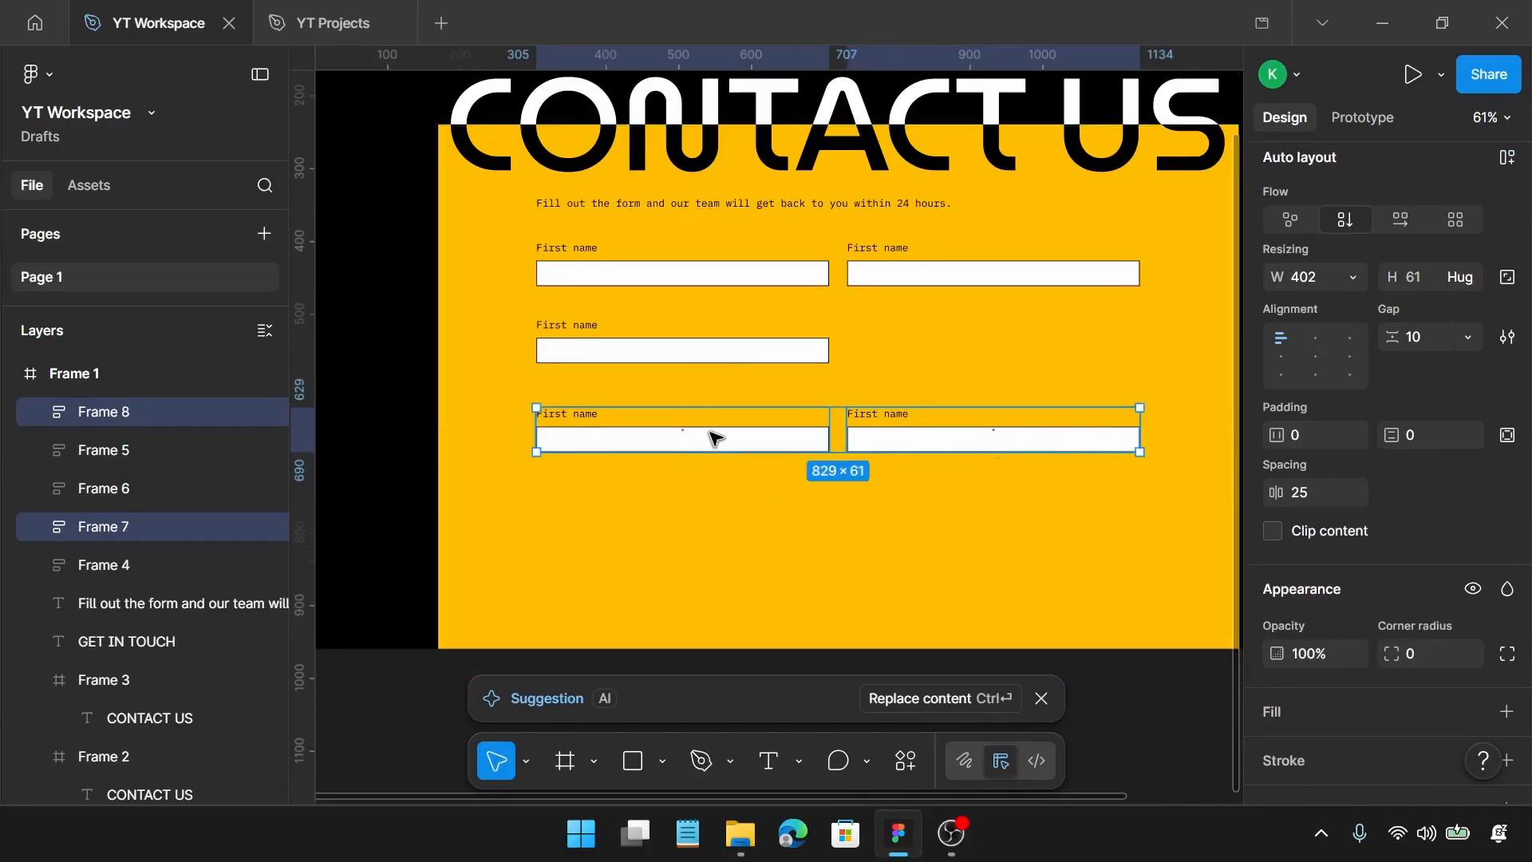
{"action": "left_click", "coordinate": [716, 438]}
{"action": "left_click_drag", "start_coordinate": [763, 437], "coordinate": [767, 512]}
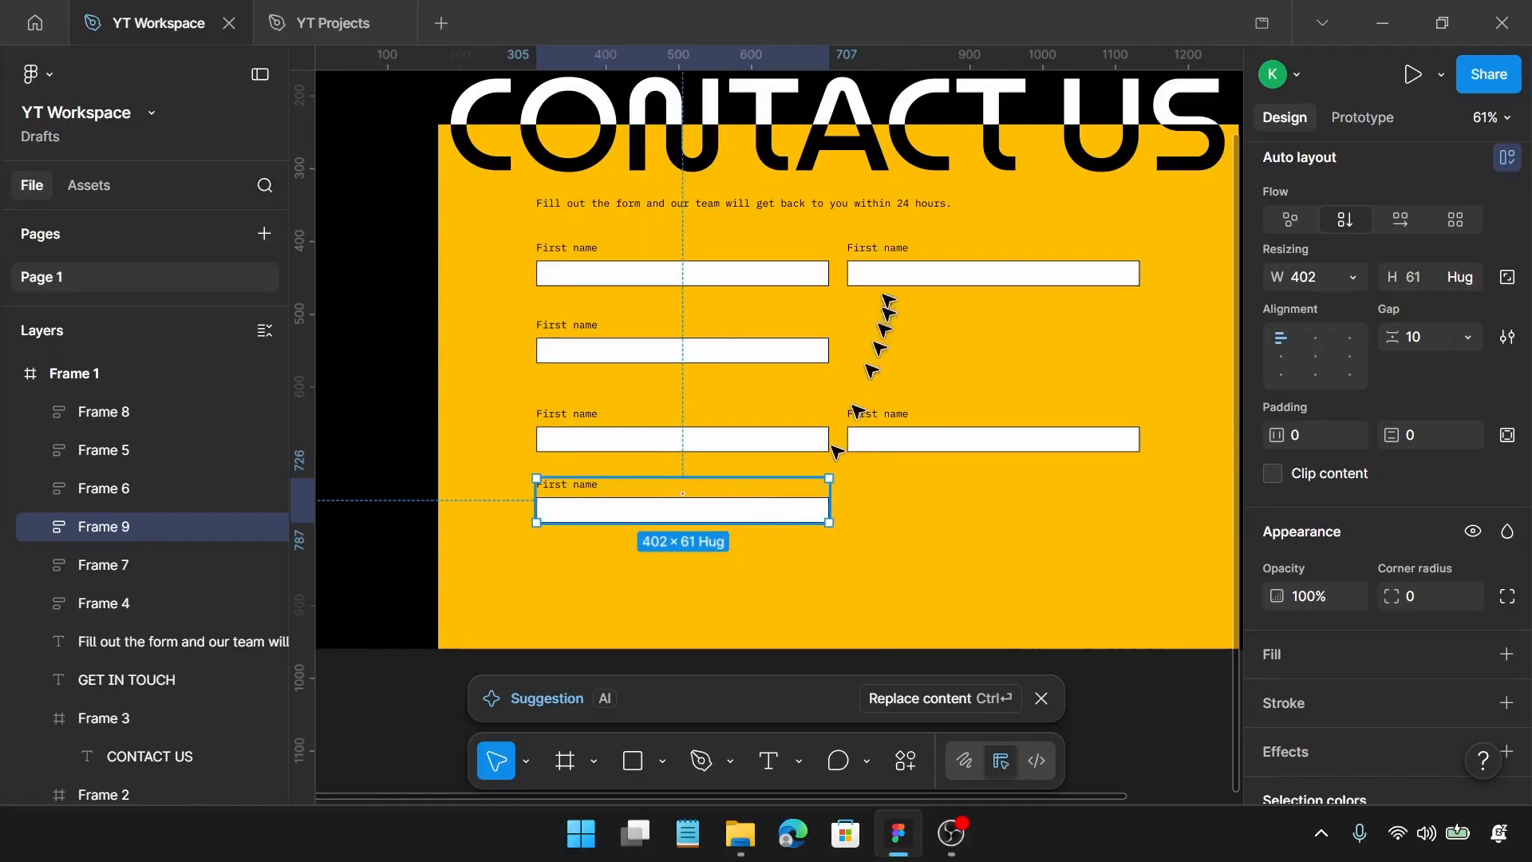
Change the label of the top row's right field to "Last name"
{"action": "scroll", "coordinate": [892, 277], "scroll_direction": "up", "scroll_amount": 5}
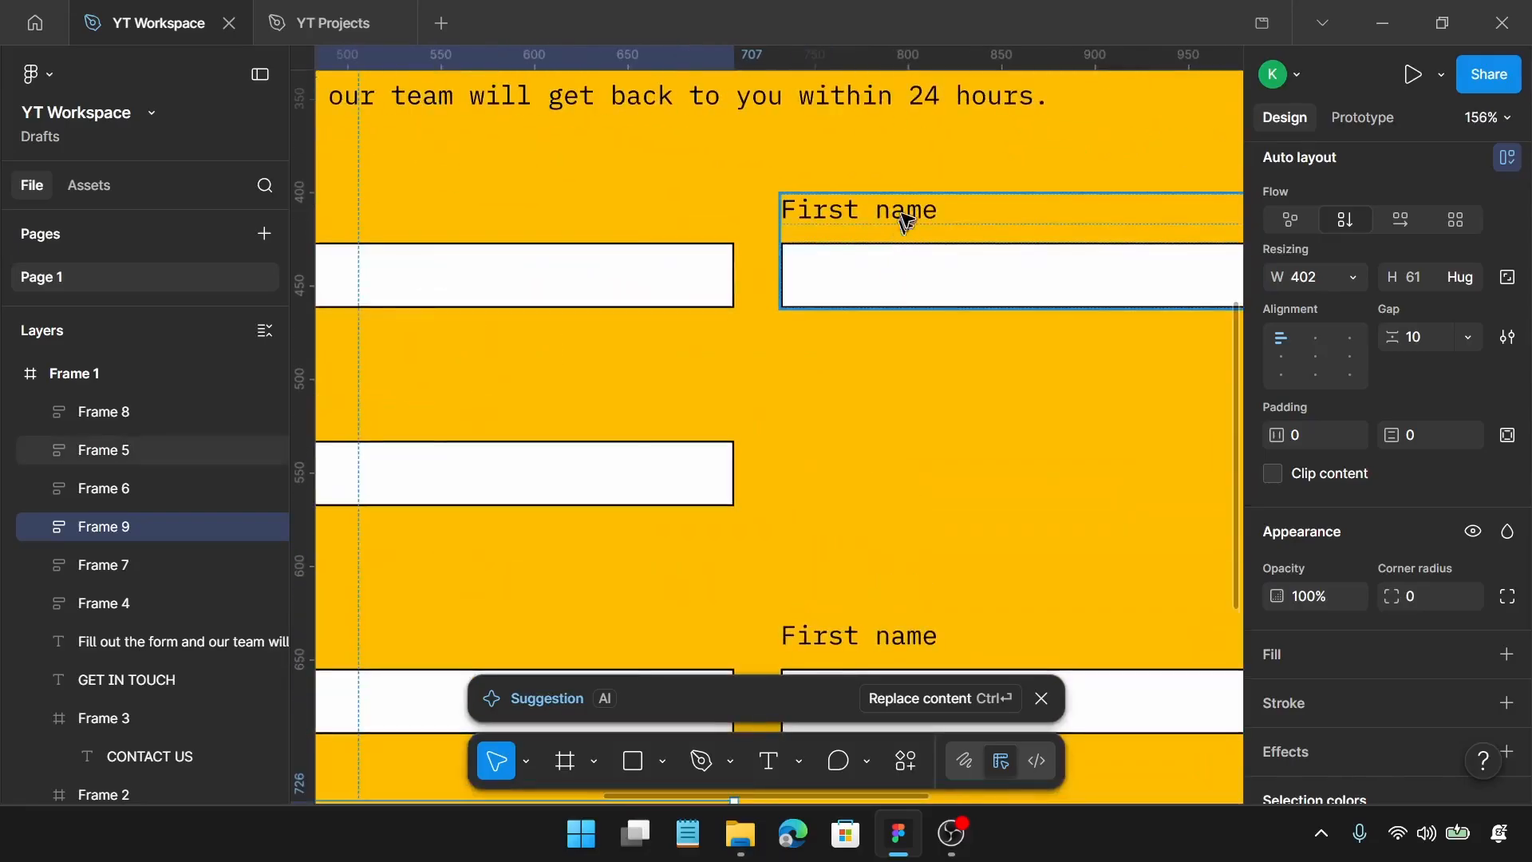
{"action": "left_click", "coordinate": [902, 217]}
{"action": "left_click", "coordinate": [904, 214]}
{"action": "key", "text": "Left"}
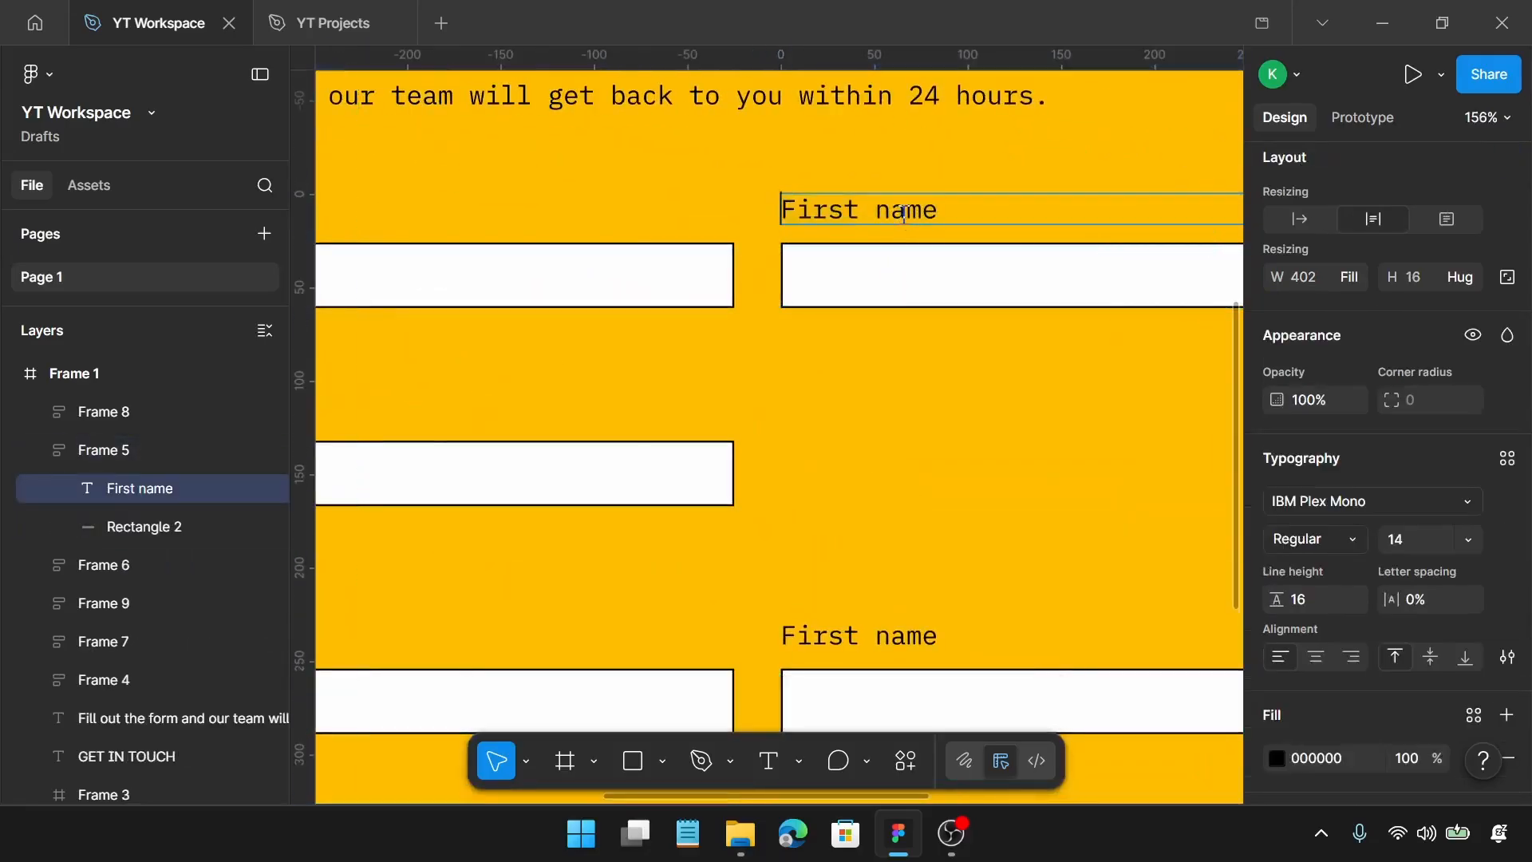
{"action": "key", "text": "Delete"}
{"action": "key", "text": "Delete"}
{"action": "key", "text": "Delete"}
{"action": "key", "text": "Delete"}
{"action": "key", "text": "Delete"}
{"action": "key", "text": "Delete"}
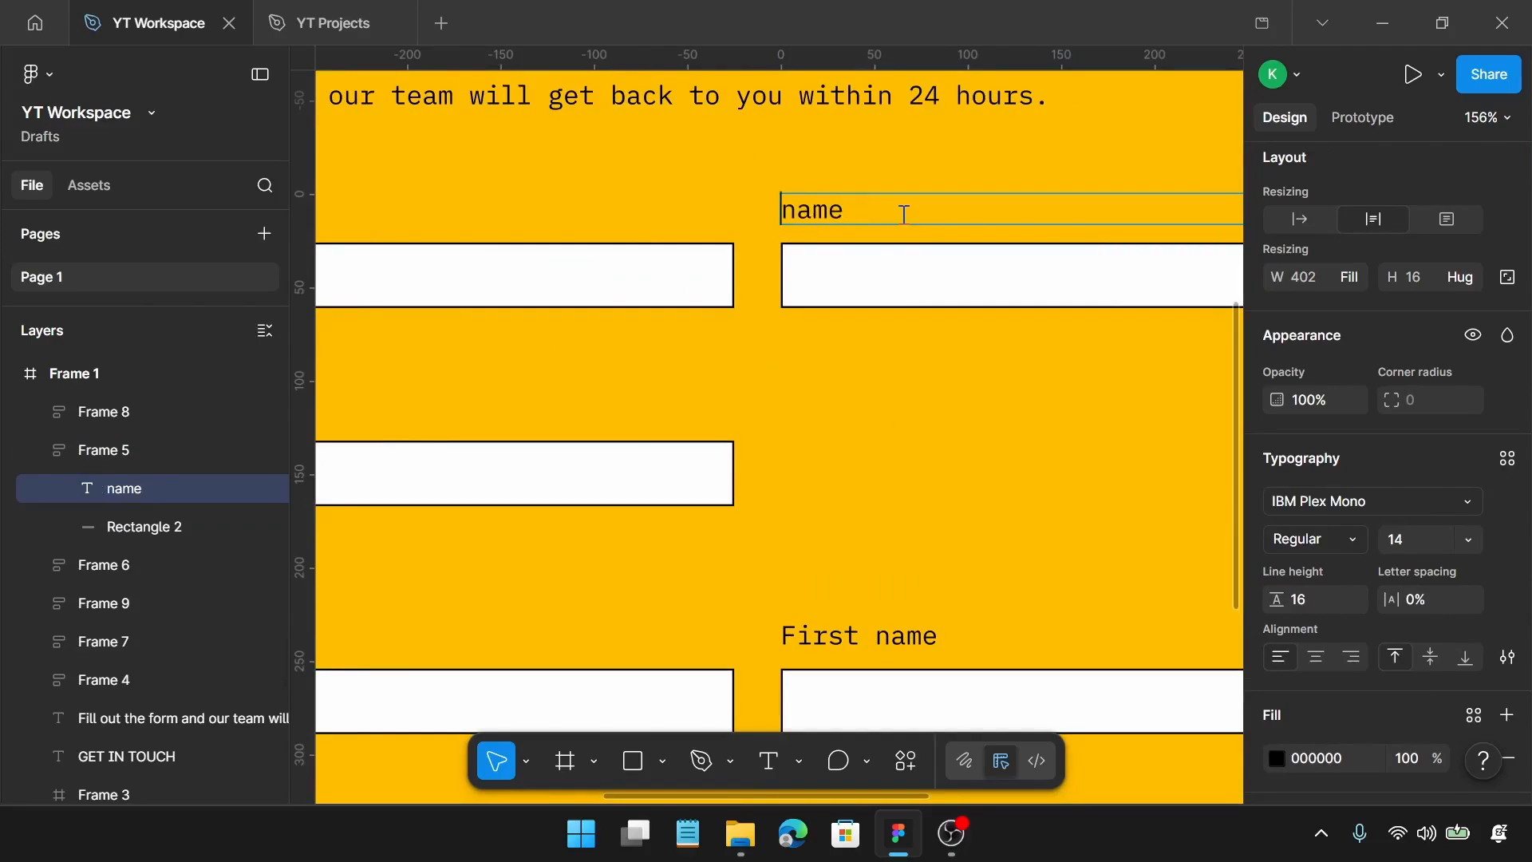
{"action": "type", "text": "Last"}
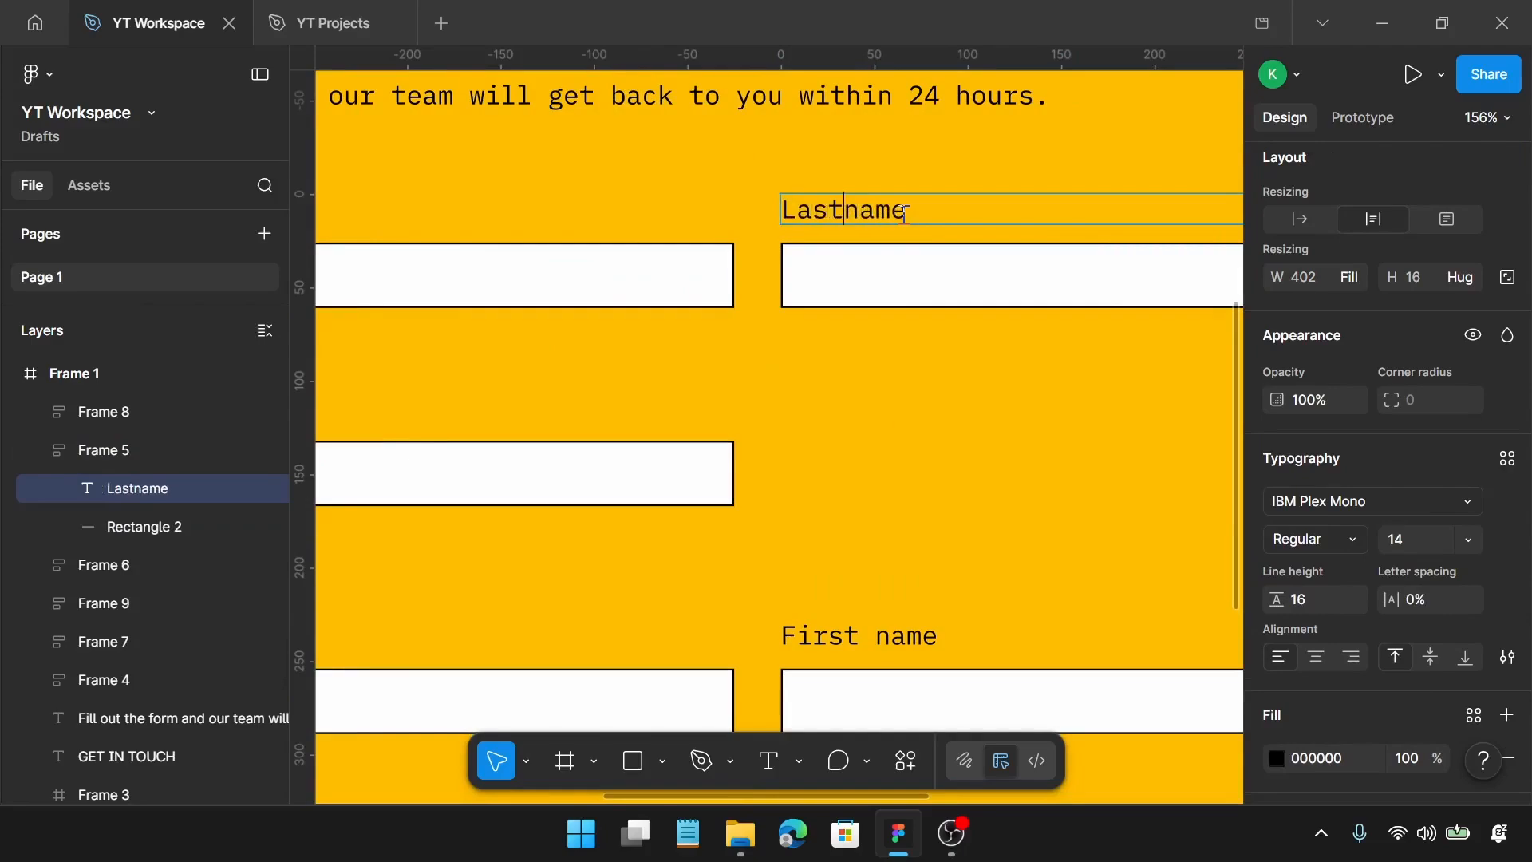
{"action": "left_click", "coordinate": [913, 375]}
{"action": "left_click", "coordinate": [913, 375]}
Replace the label of the single field in the second row with "Email address"
{"action": "scroll", "coordinate": [913, 375], "scroll_direction": "down", "scroll_amount": 3}
{"action": "left_click", "coordinate": [638, 438]}
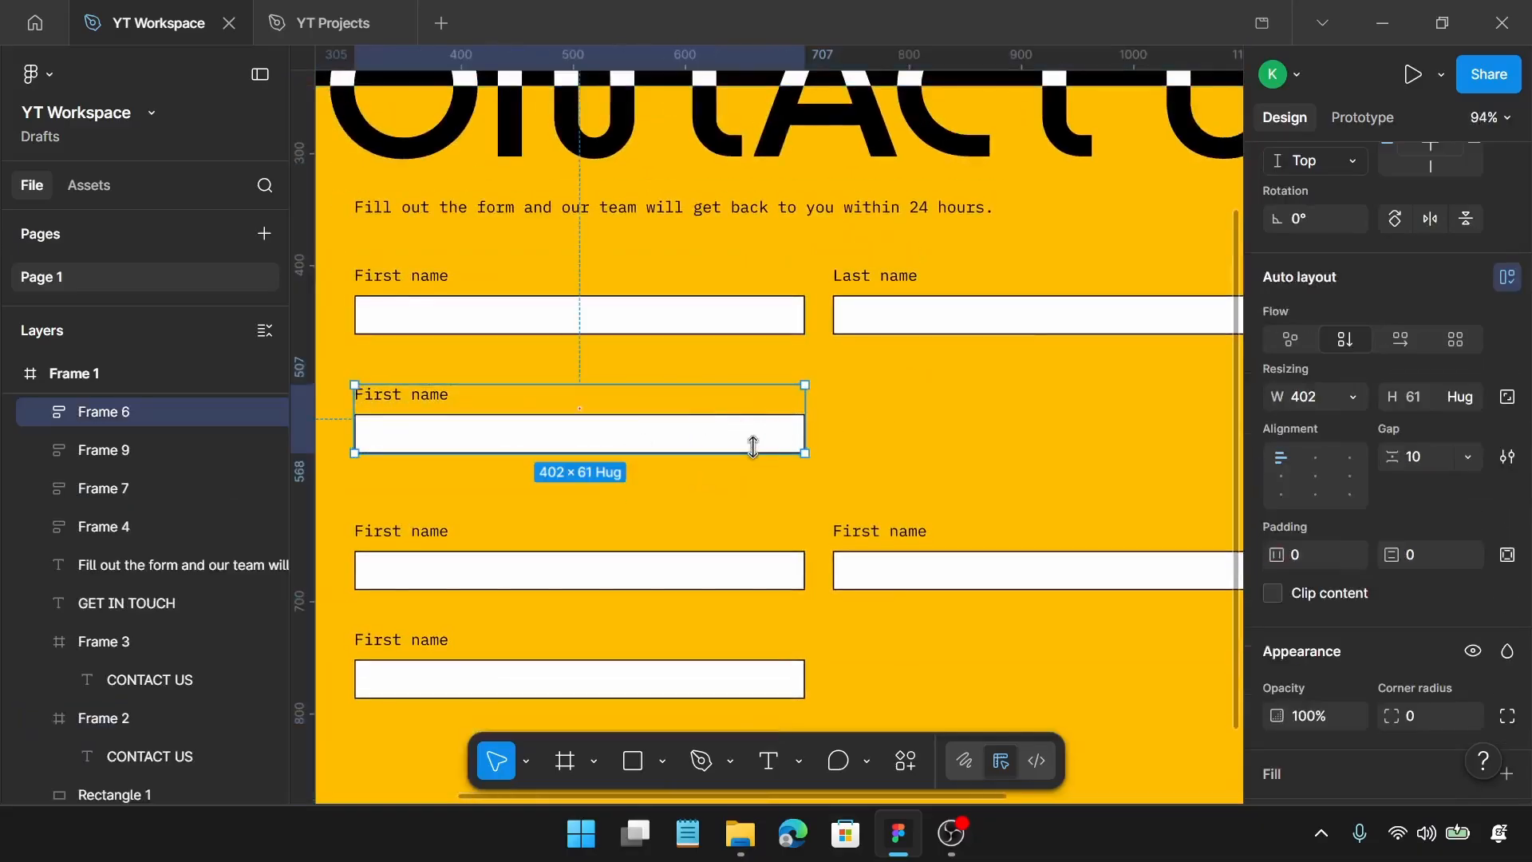
{"action": "double_click", "coordinate": [752, 432]}
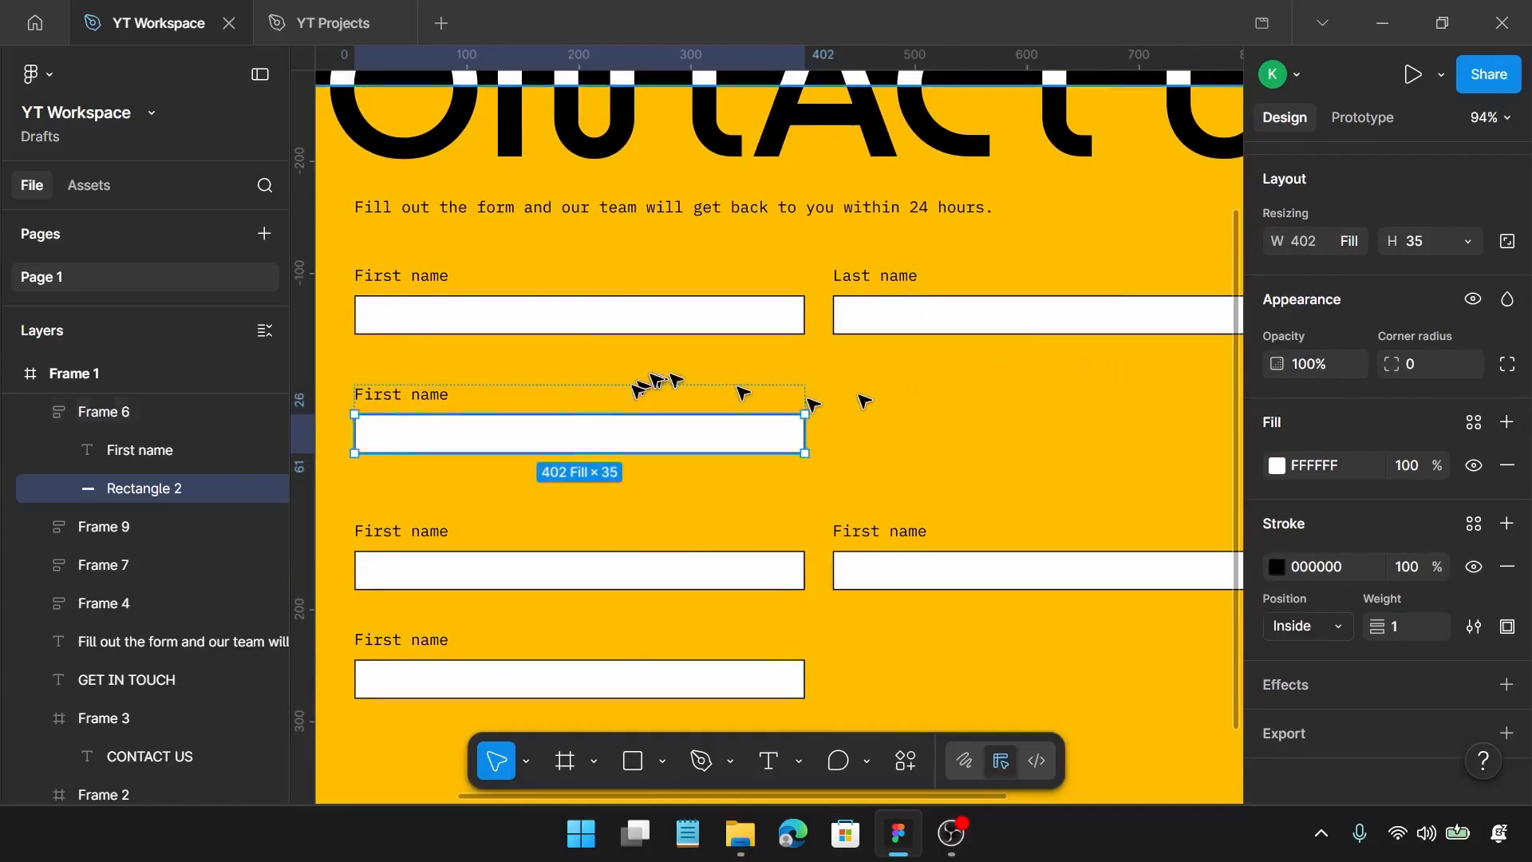
{"action": "left_click", "coordinate": [437, 394]}
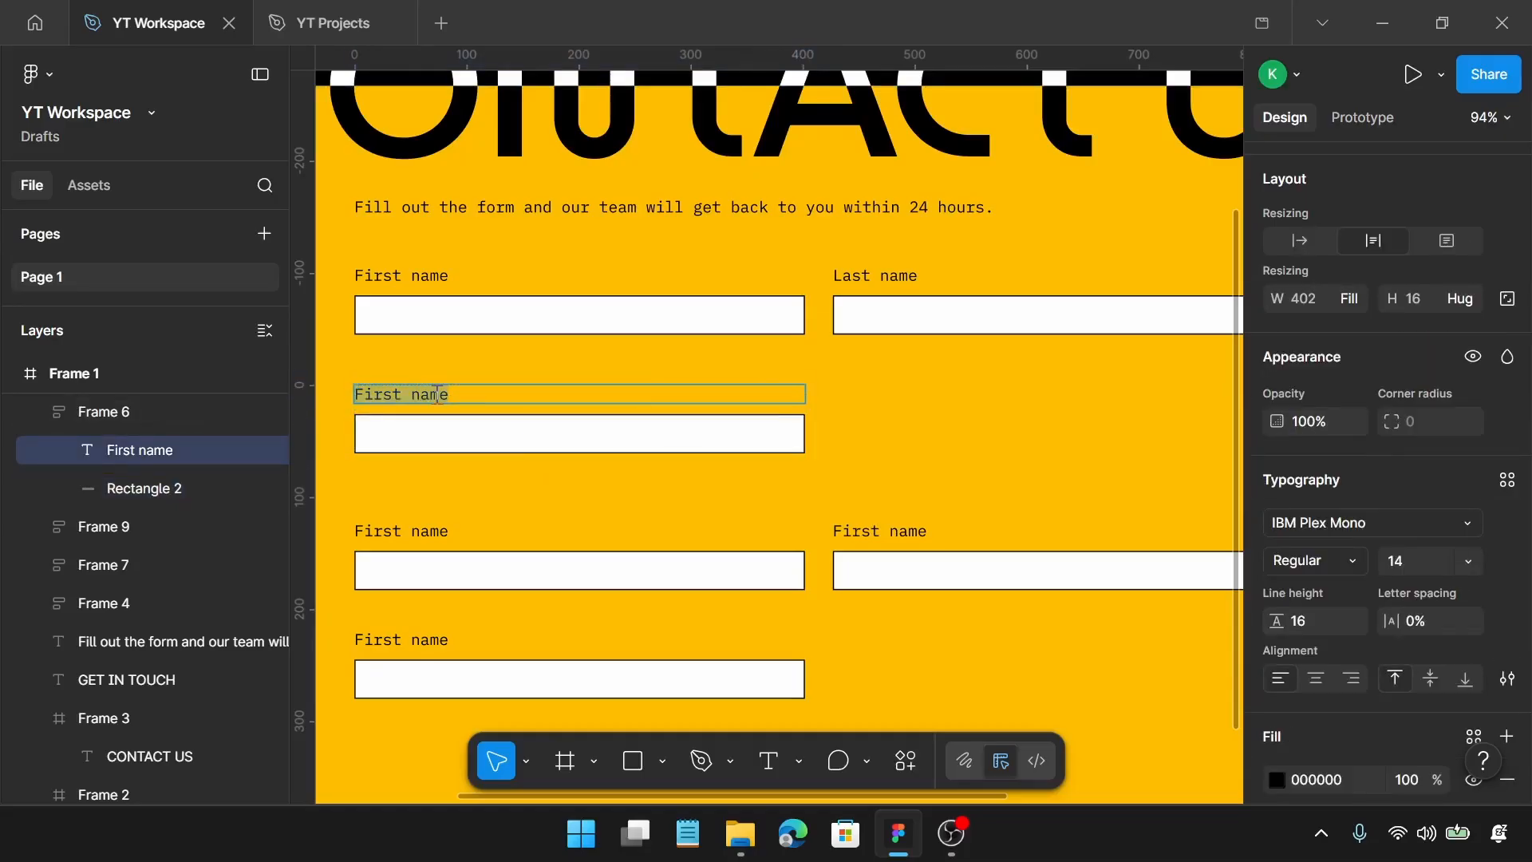
{"action": "type", "text": "Email a"}
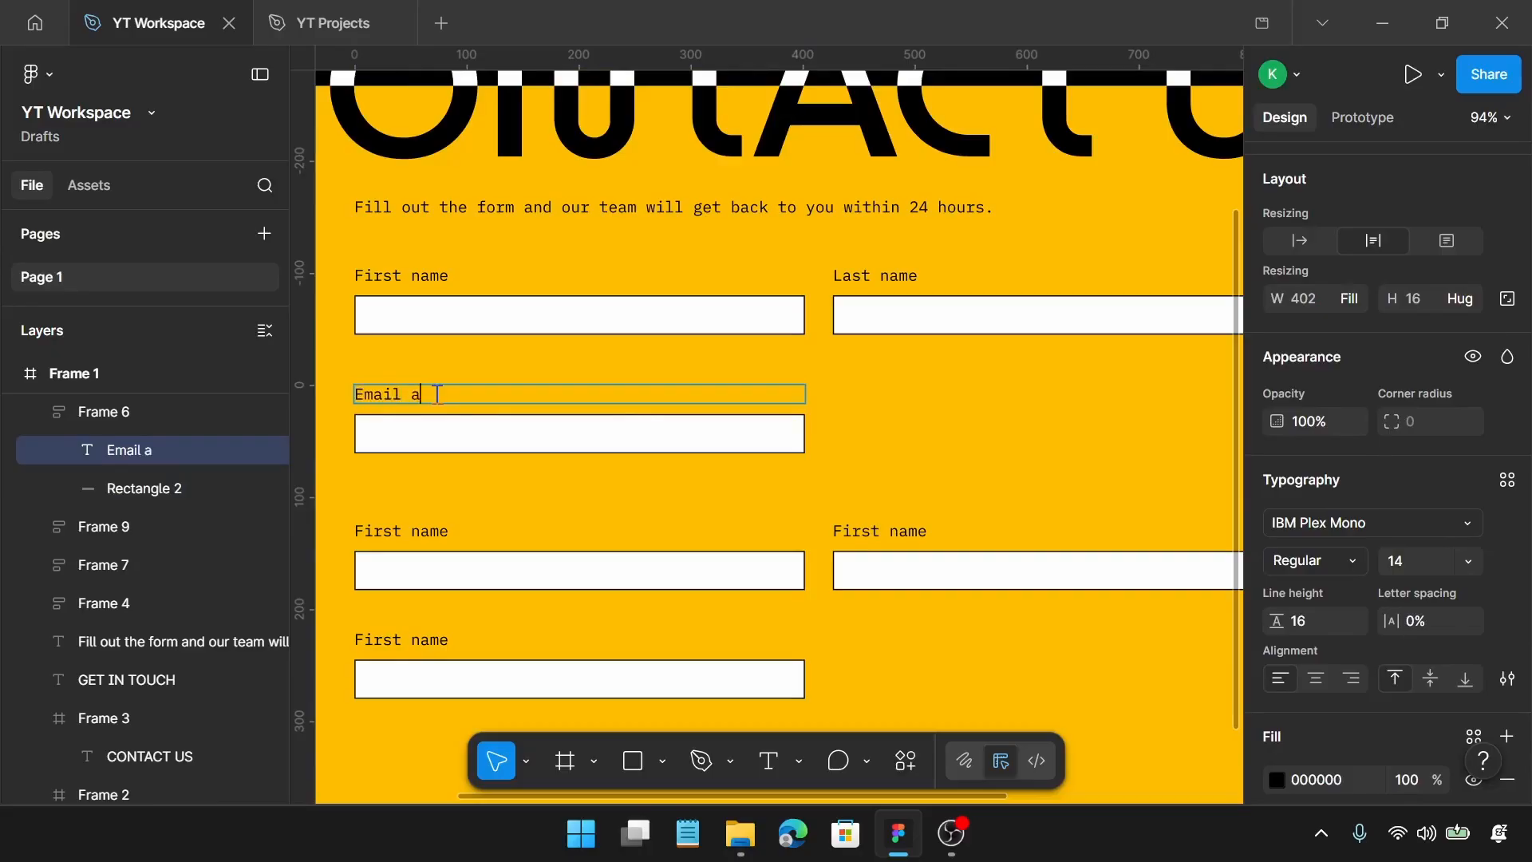
{"action": "type", "text": "ddrea"}
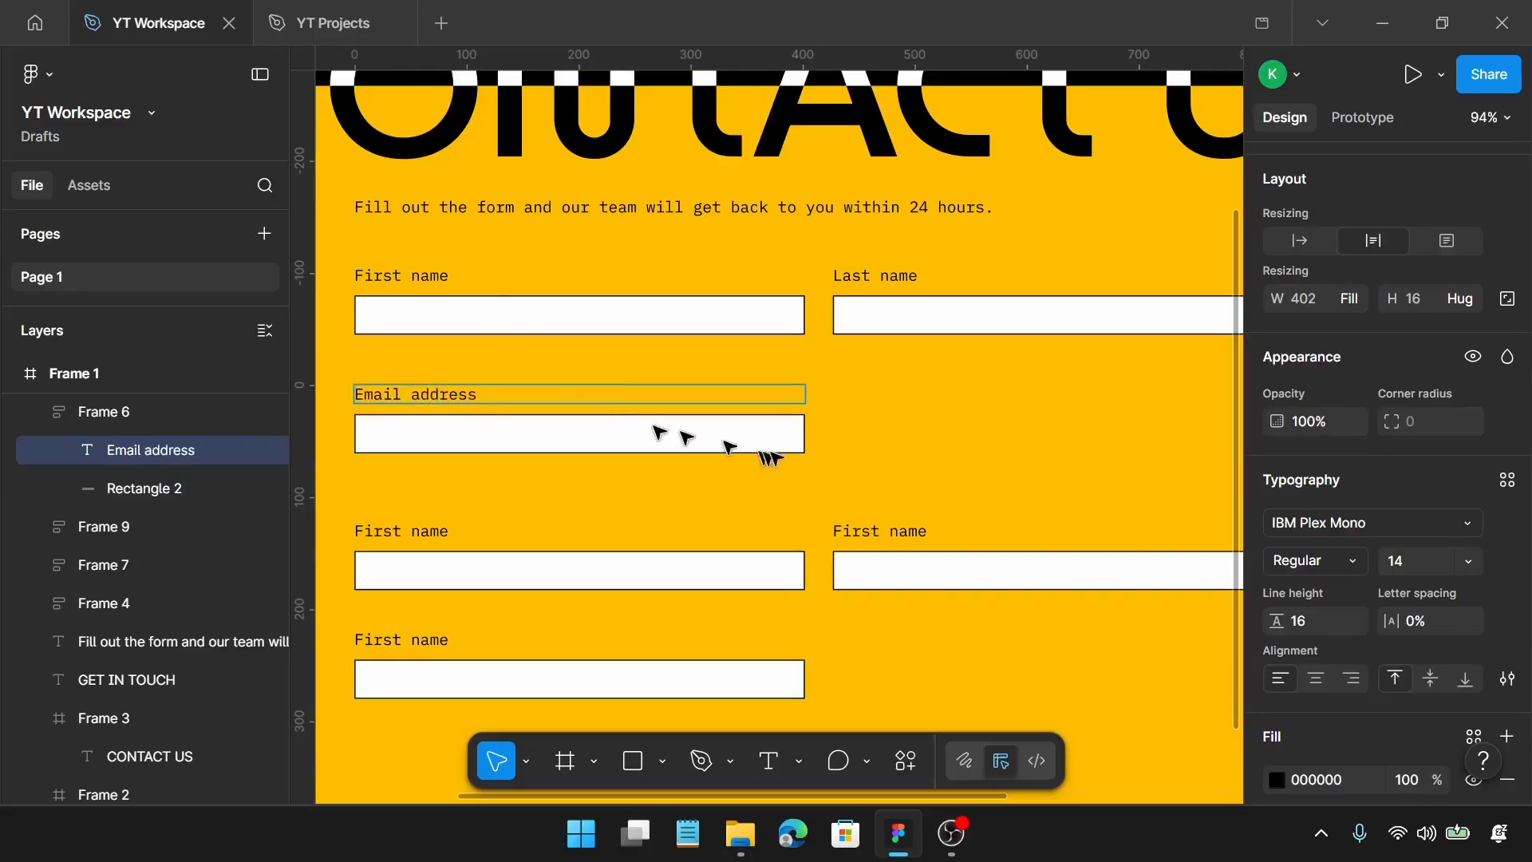
{"action": "left_click", "coordinate": [902, 456]}
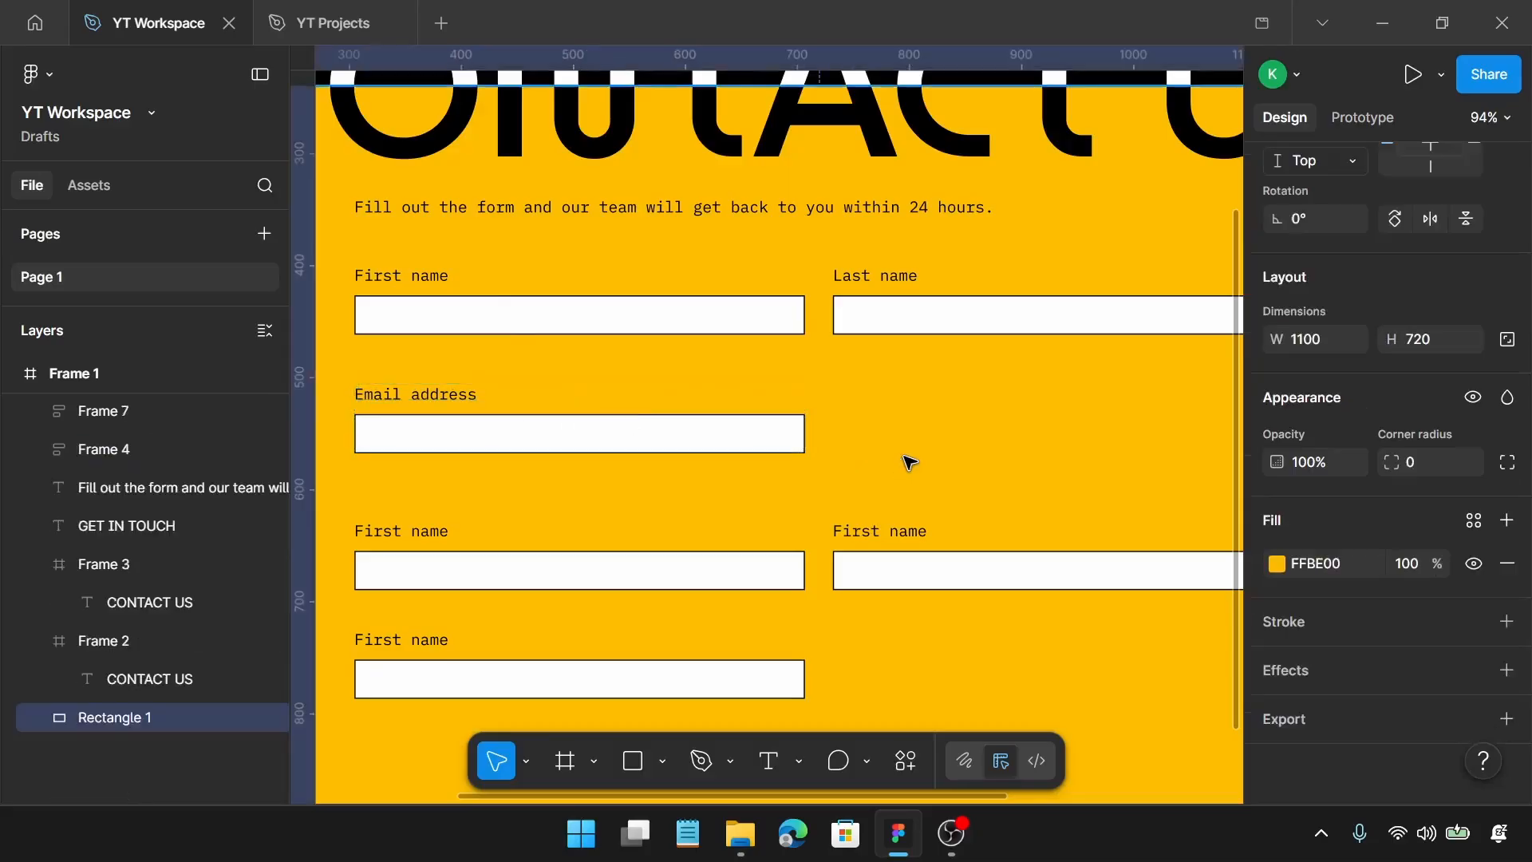
Widen the Email address field to 829 so it ends flush with the Last name field's right edge
{"action": "left_click", "coordinate": [786, 435]}
{"action": "scroll", "coordinate": [788, 431], "scroll_direction": "down", "scroll_amount": 3}
{"action": "left_click_drag", "start_coordinate": [791, 416], "coordinate": [1044, 421]}
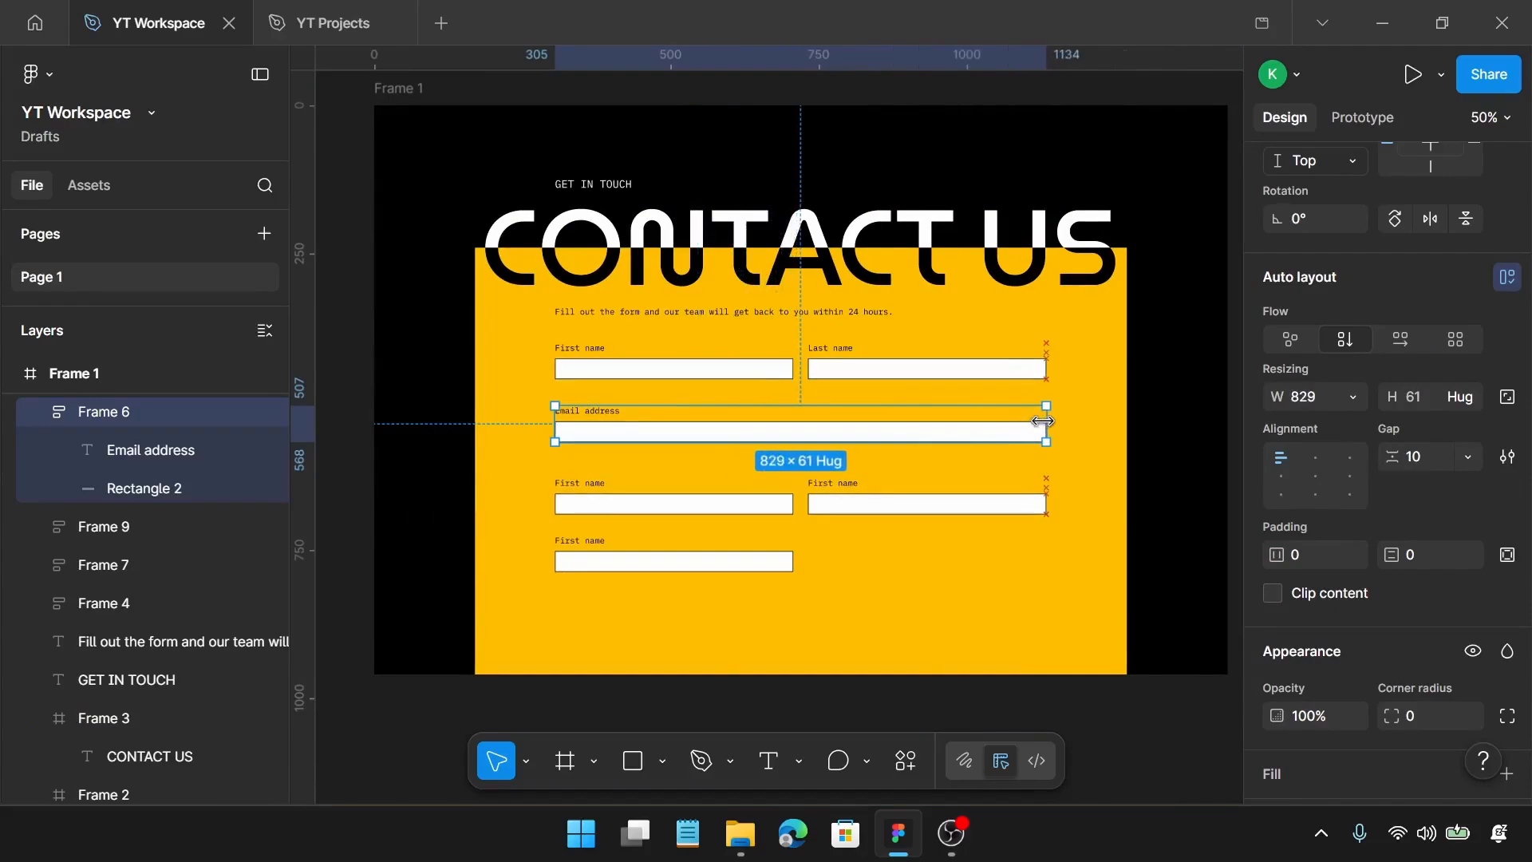
{"action": "scroll", "coordinate": [1045, 421], "scroll_direction": "up", "scroll_amount": 5}
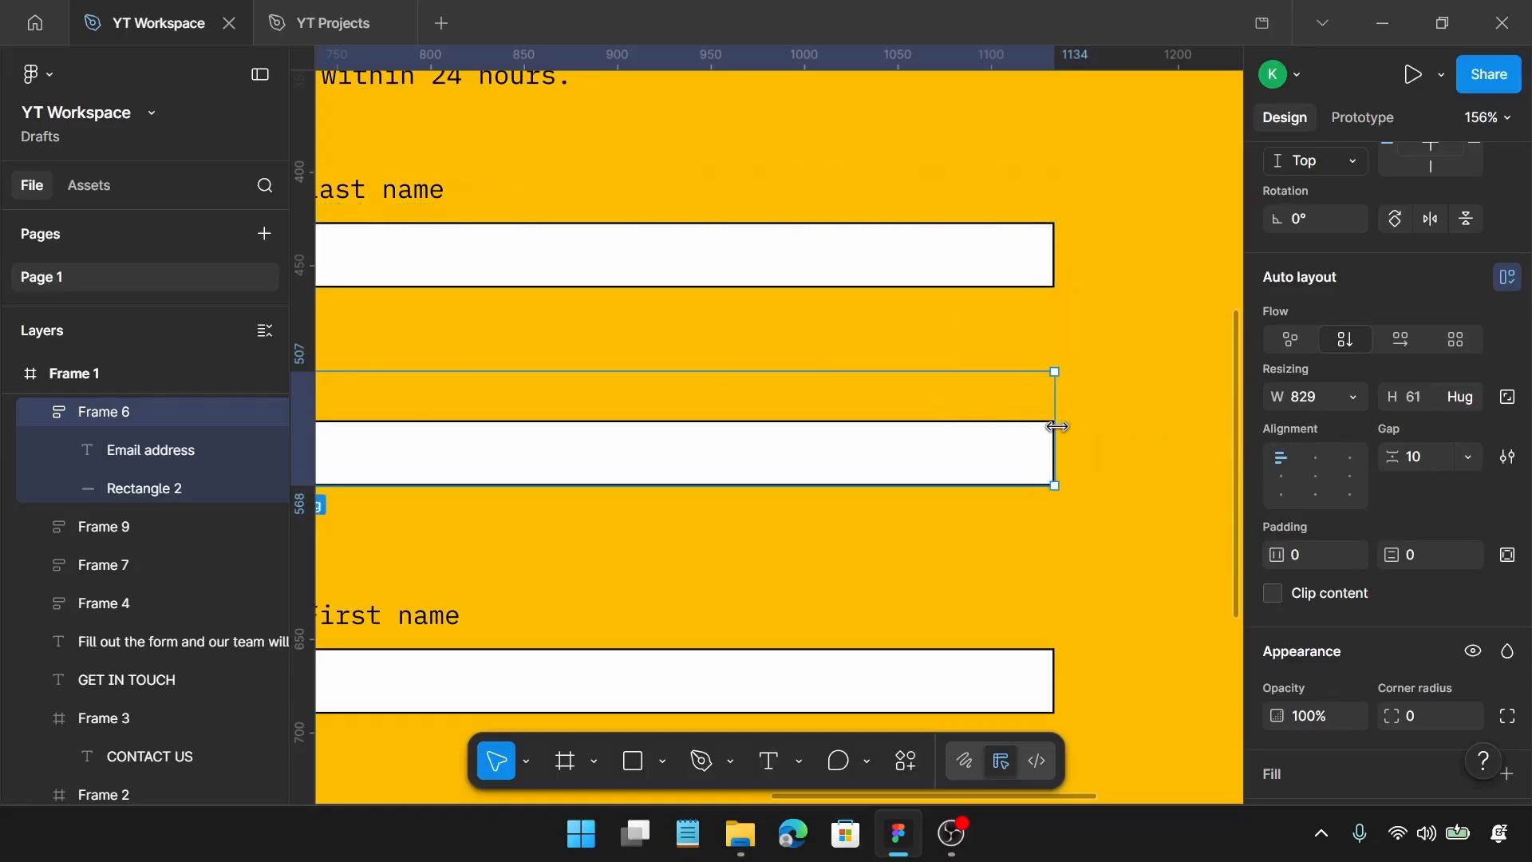
{"action": "scroll", "coordinate": [1057, 426], "scroll_direction": "down", "scroll_amount": 5}
{"action": "scroll", "coordinate": [1058, 435], "scroll_direction": "left", "scroll_amount": 3}
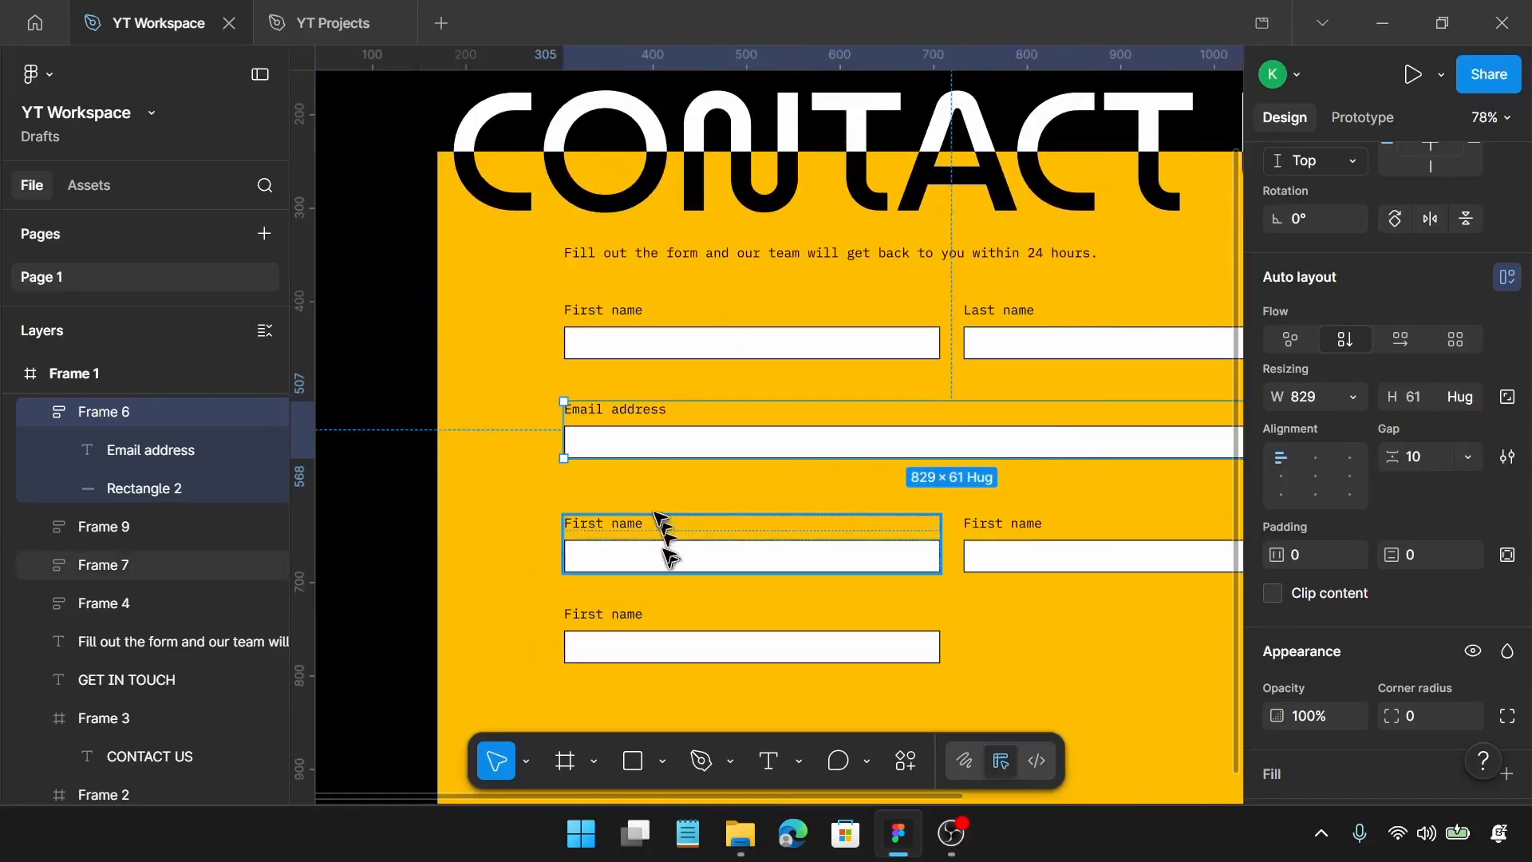
Replace the label of the third row's left field with "Phone number"
{"action": "double_click", "coordinate": [615, 520]}
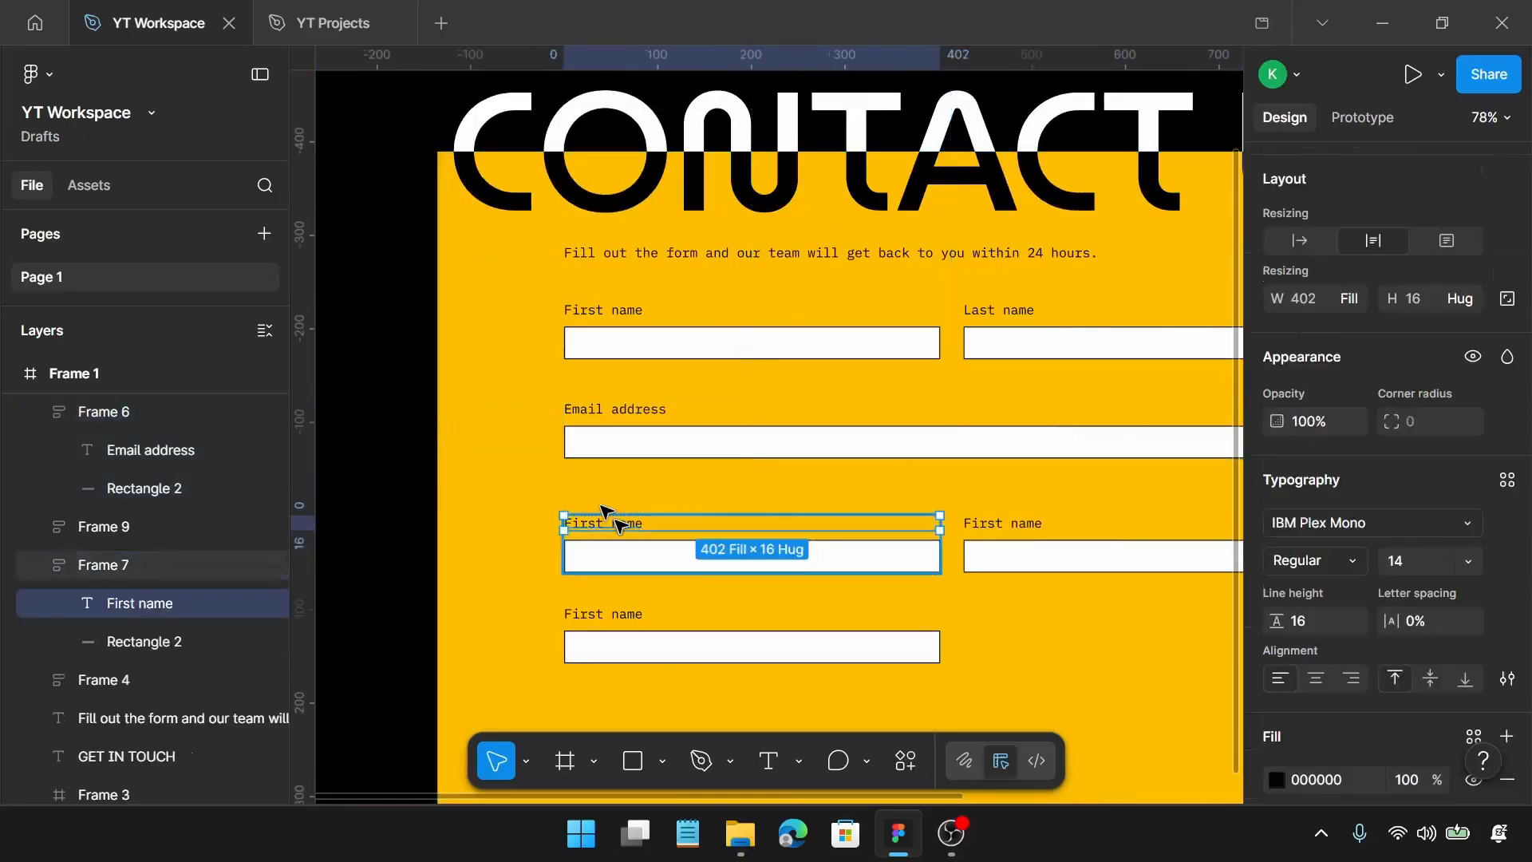
{"action": "double_click", "coordinate": [616, 520]}
{"action": "type", "text": "Phone number"}
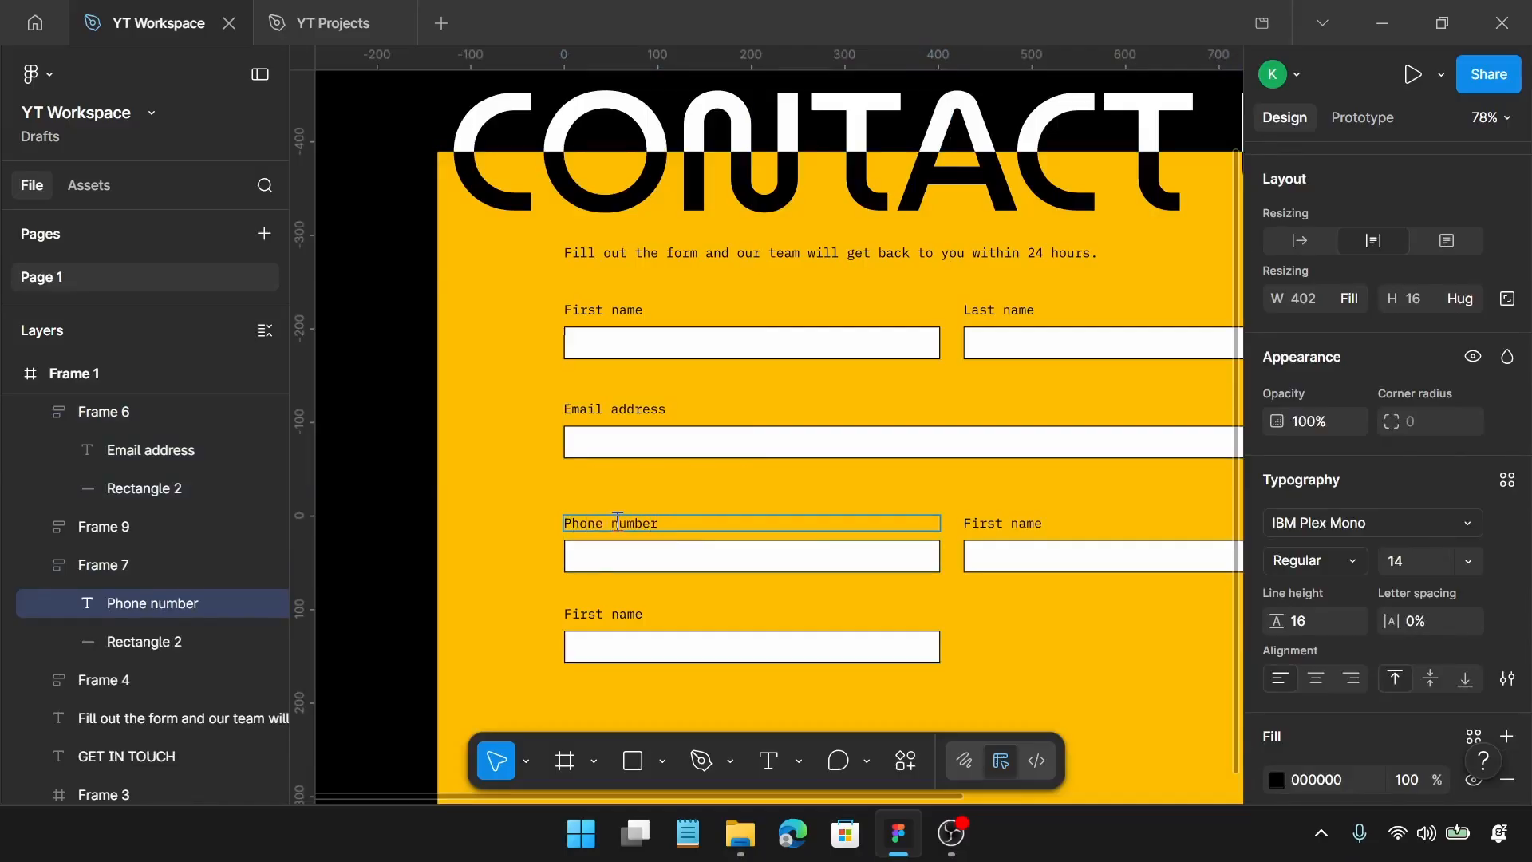
Replace the label of the third row's right field with "Subject"
{"action": "scroll", "coordinate": [617, 520], "scroll_direction": "right", "scroll_amount": 5}
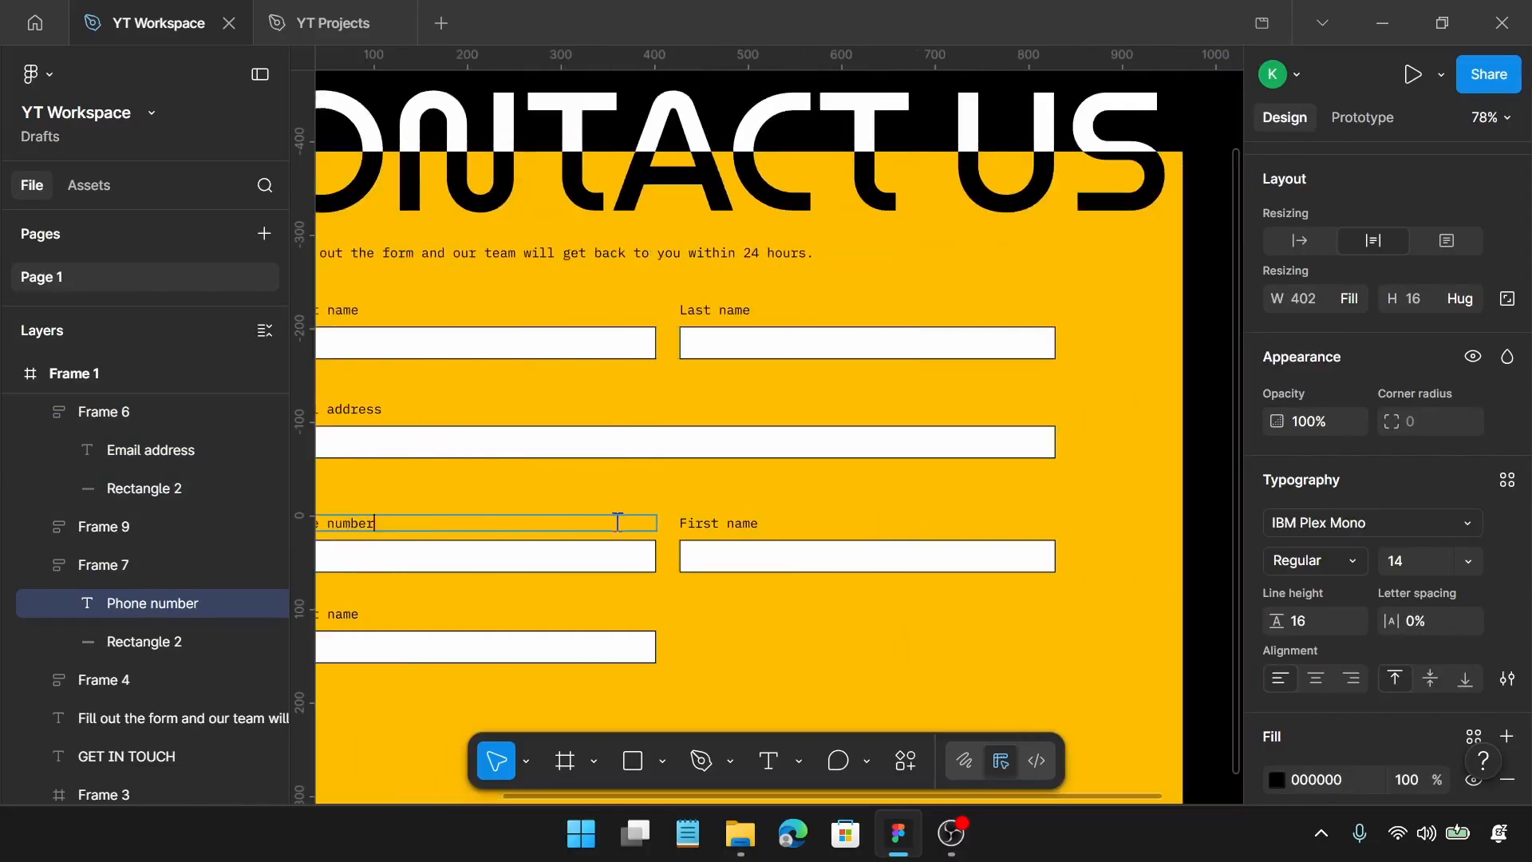
{"action": "left_click", "coordinate": [741, 530]}
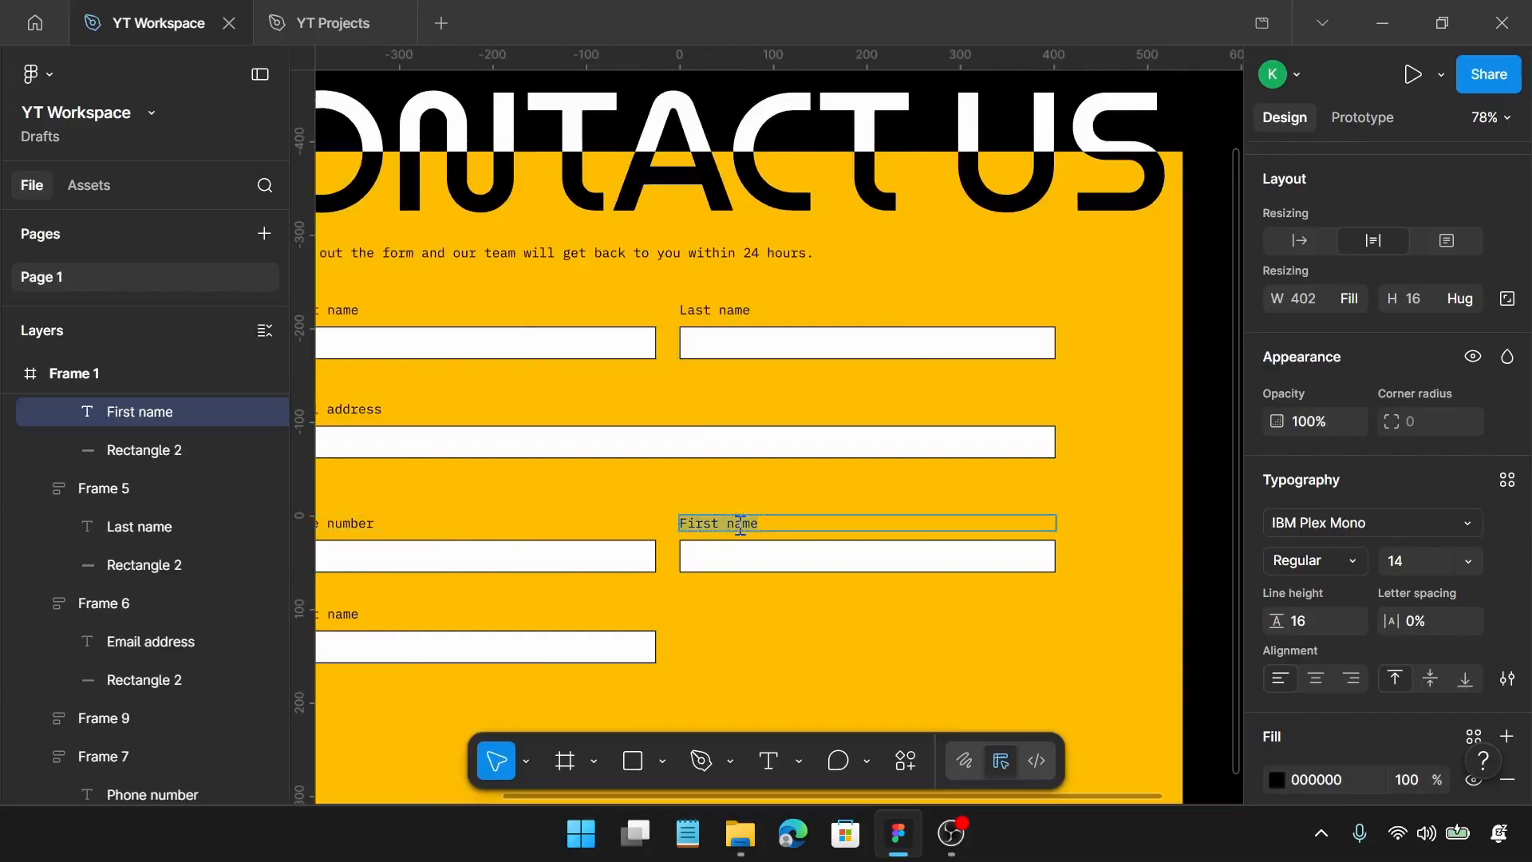
{"action": "type", "text": "Subject"}
{"action": "key", "text": "Escape"}
{"action": "left_click", "coordinate": [931, 614]}
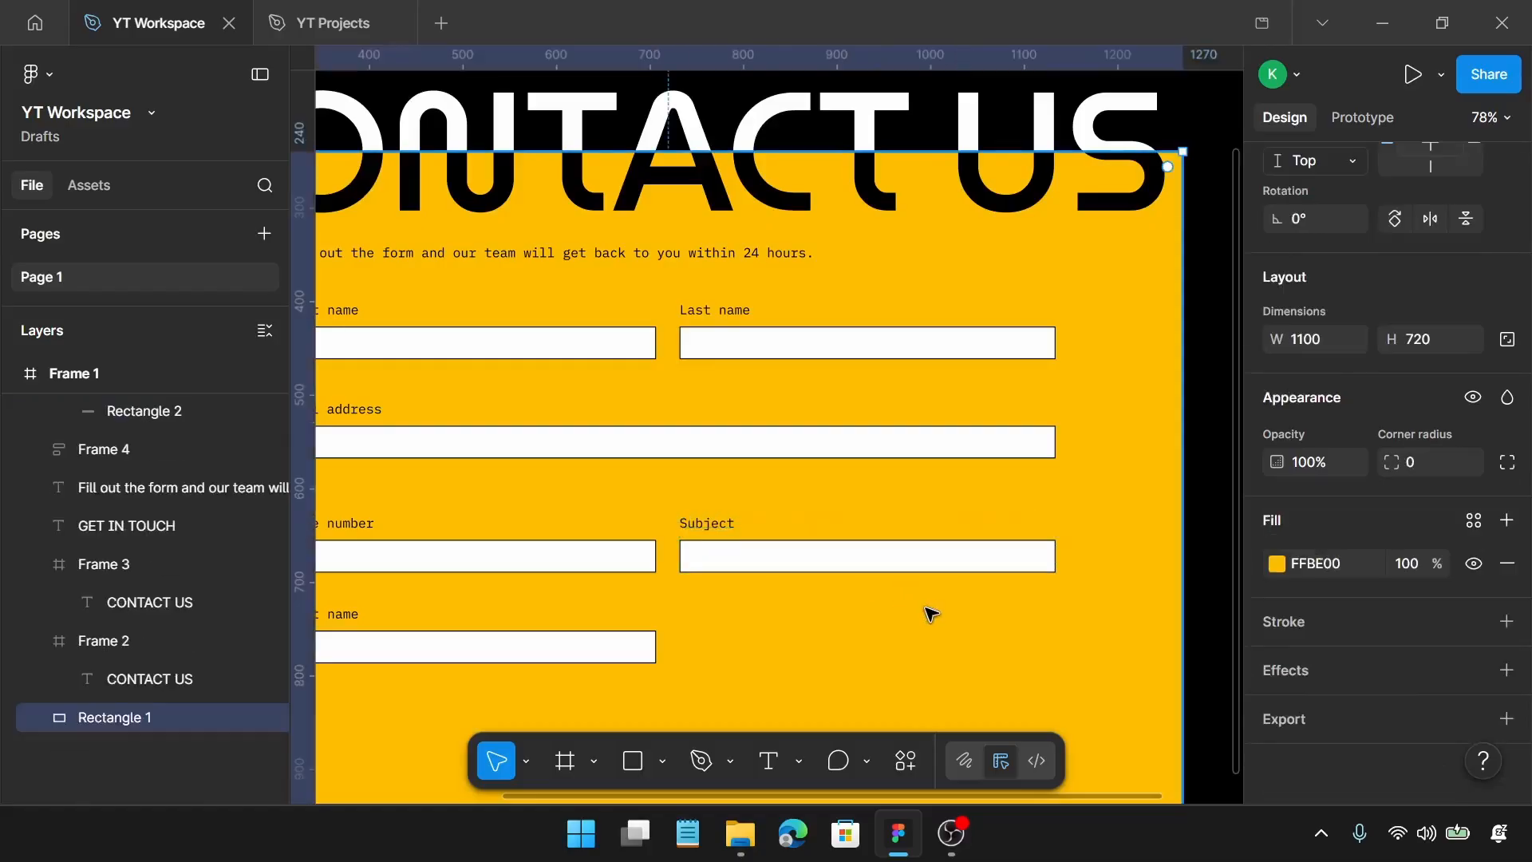
Ungroup the Subject field's auto layout frame into its separate label and rectangle
{"action": "scroll", "coordinate": [931, 614], "scroll_direction": "up", "scroll_amount": 3}
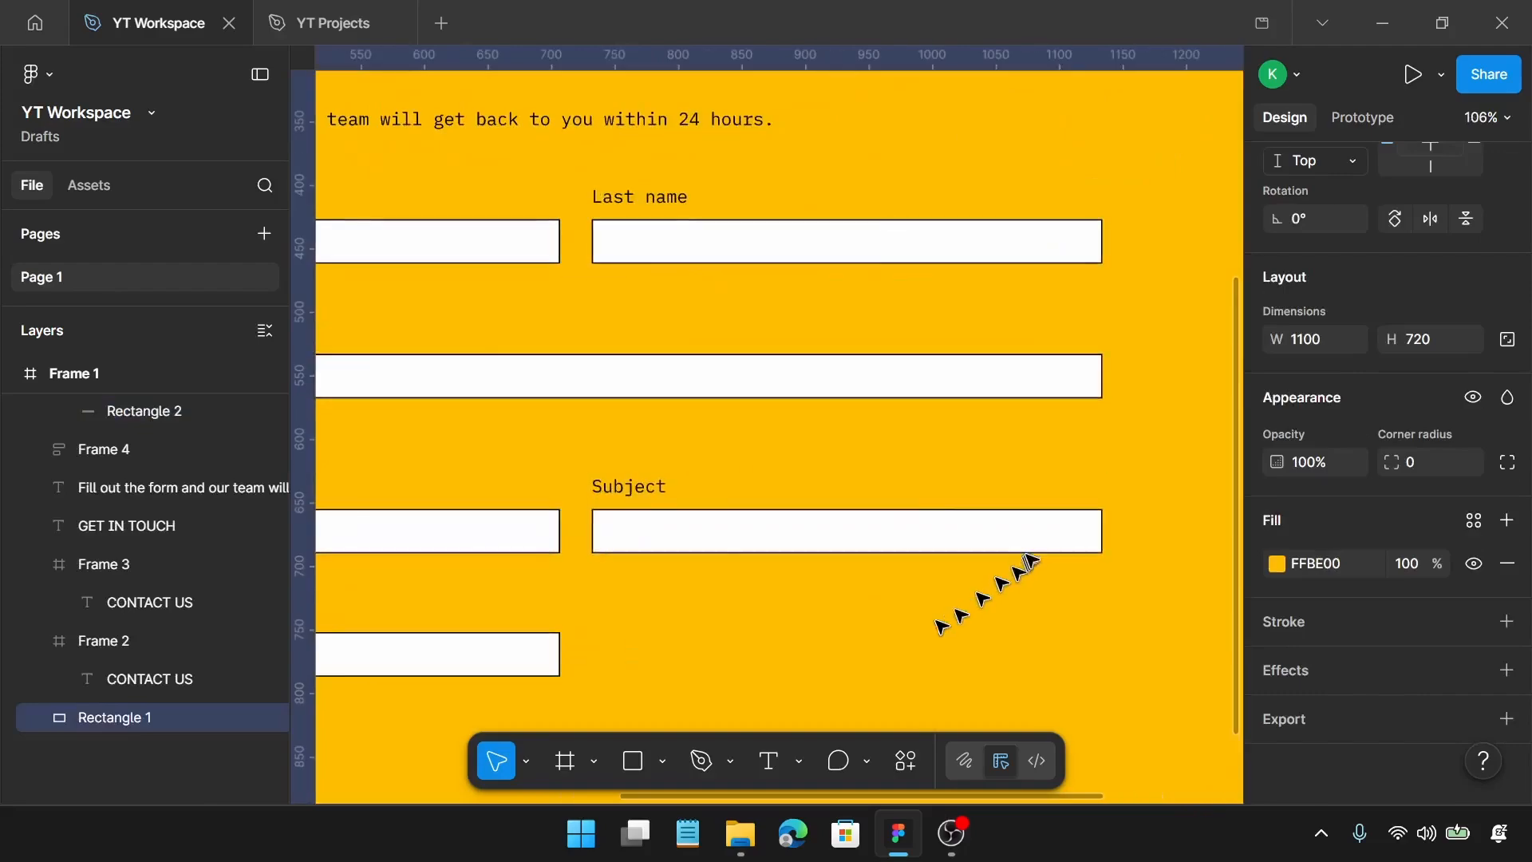
{"action": "left_click", "coordinate": [1040, 542]}
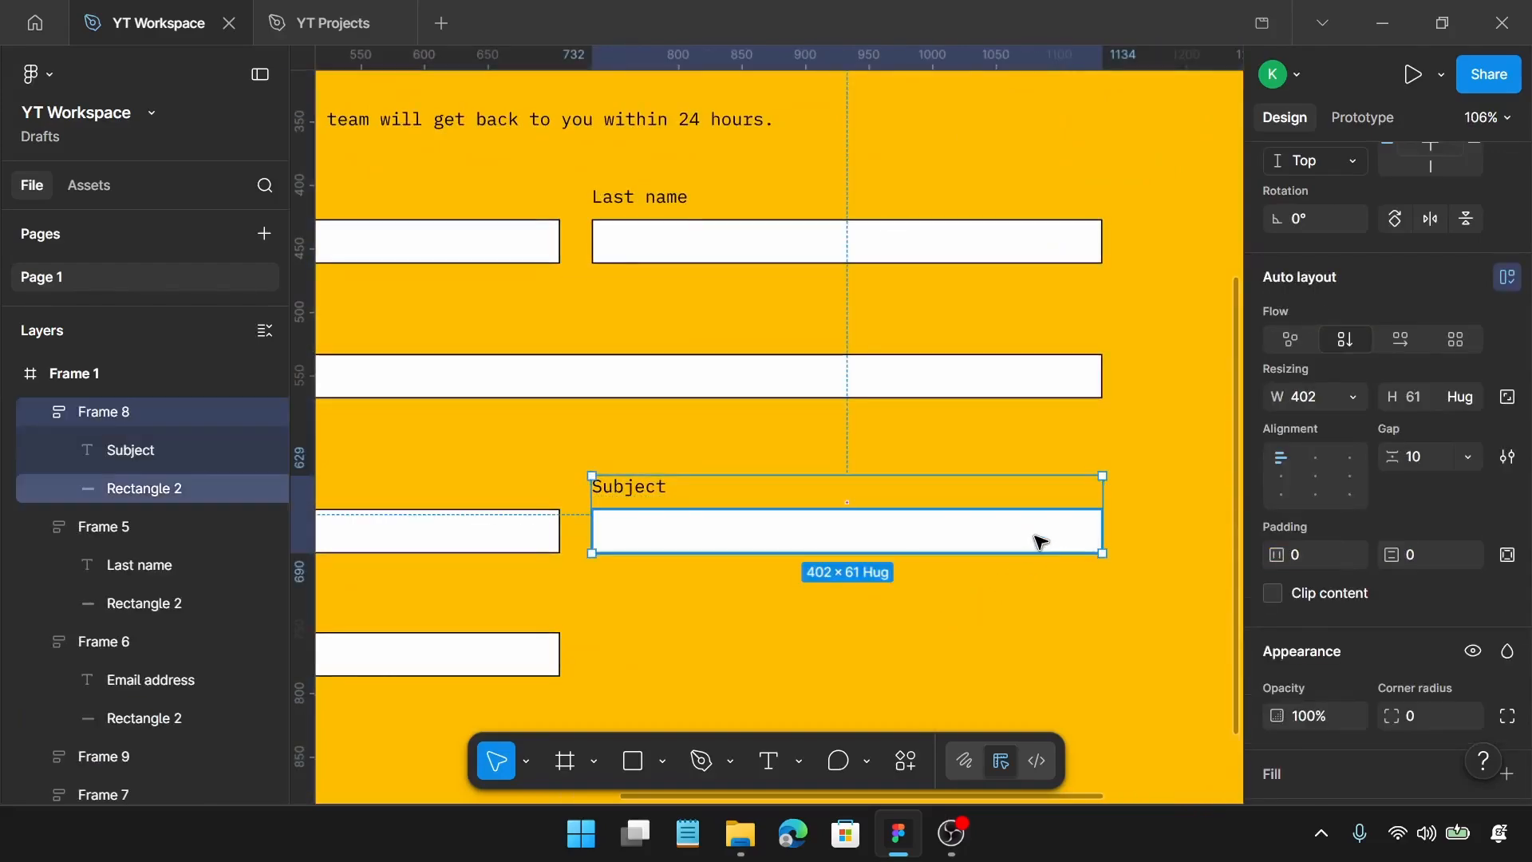
{"action": "key", "text": "ctrl+shift+g"}
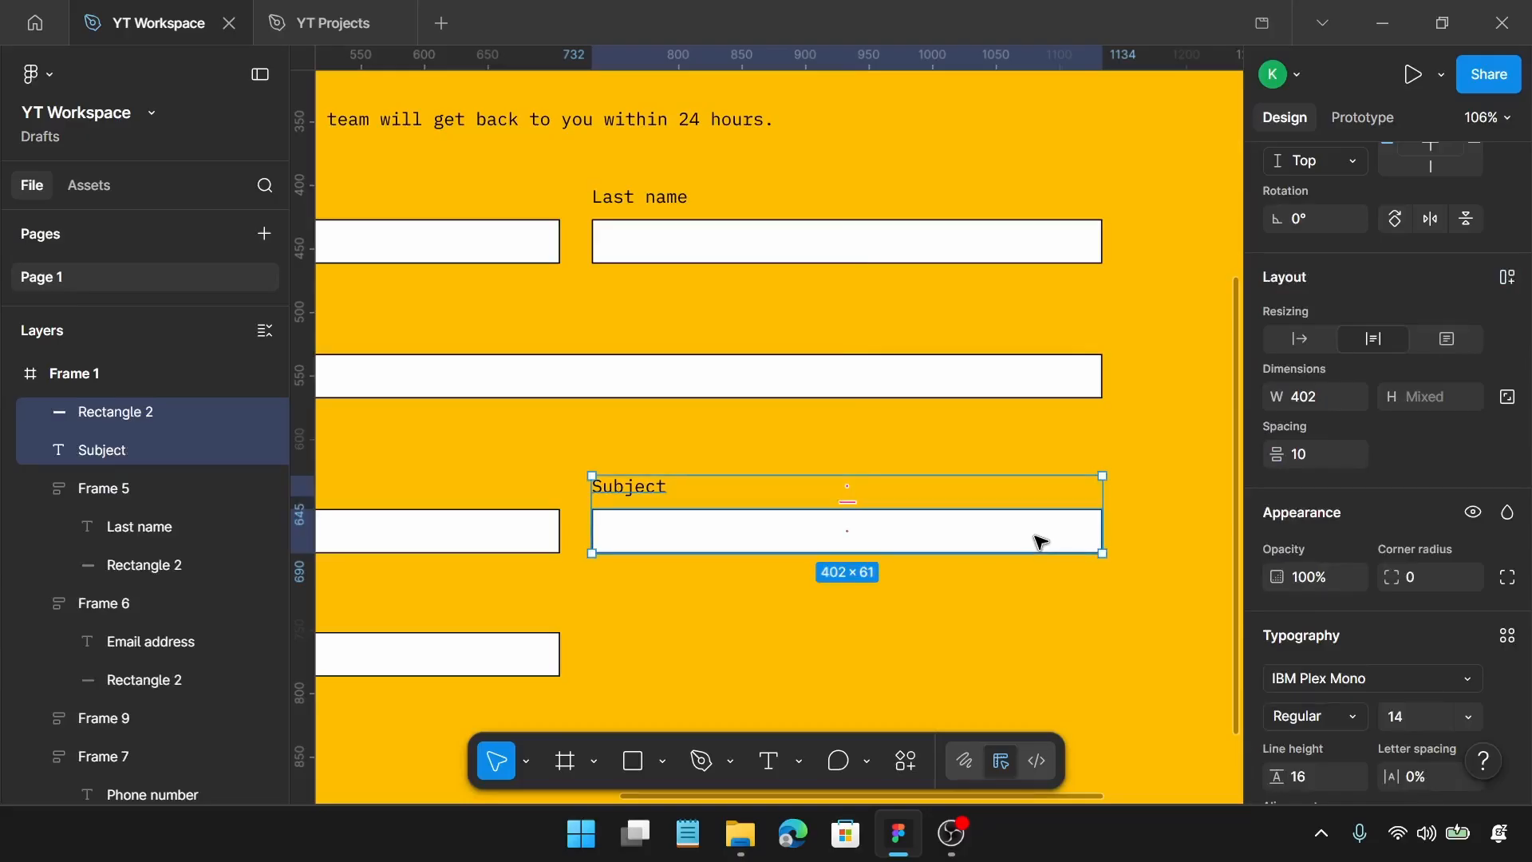
Open the Iconify plugin and search its icons for "down"
{"action": "left_click", "coordinate": [1037, 538]}
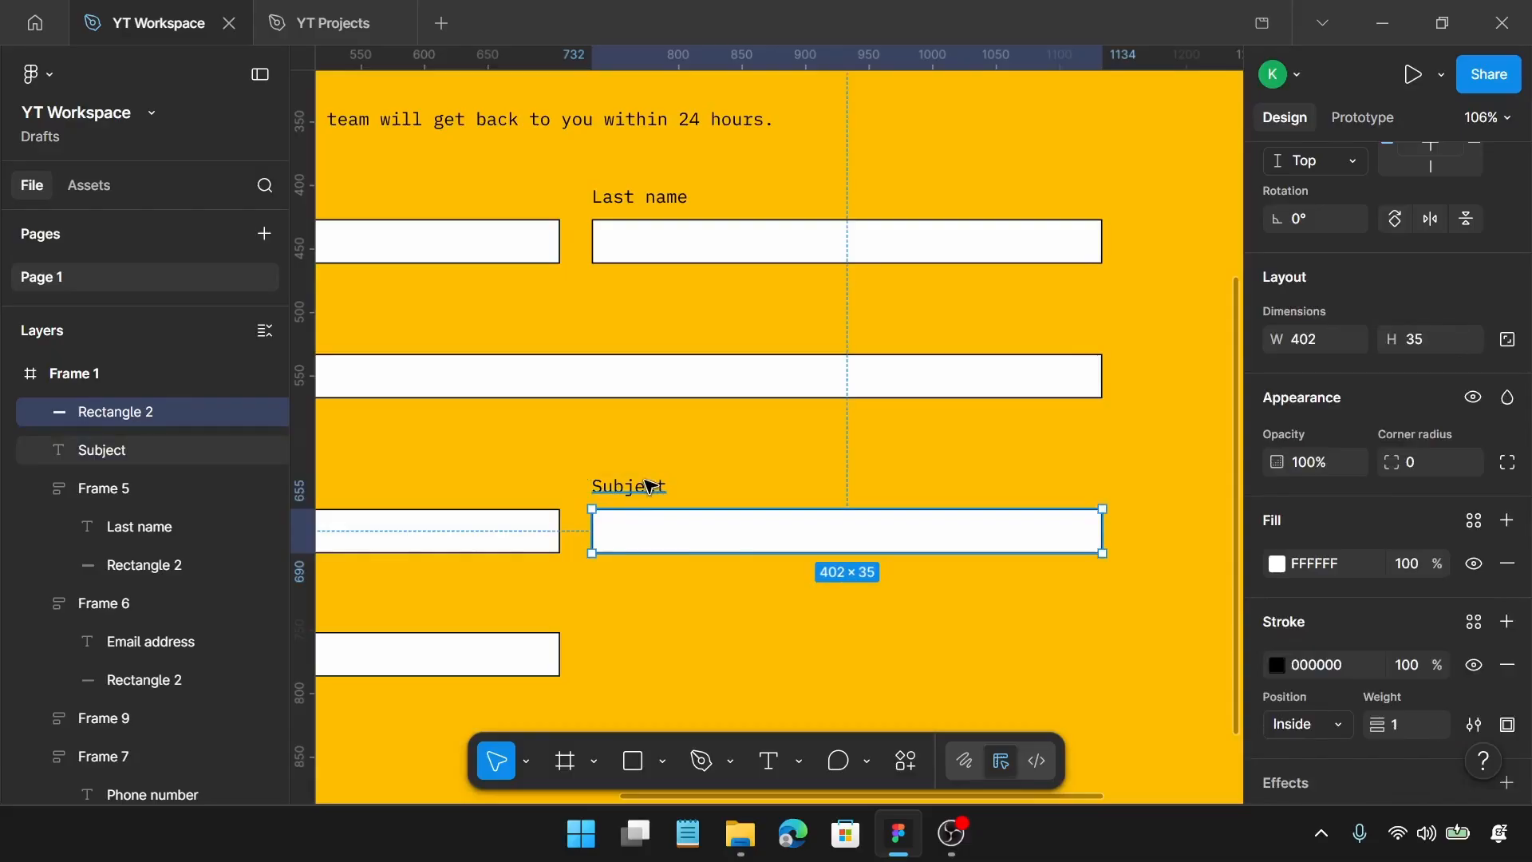
{"action": "right_click", "coordinate": [1039, 597]}
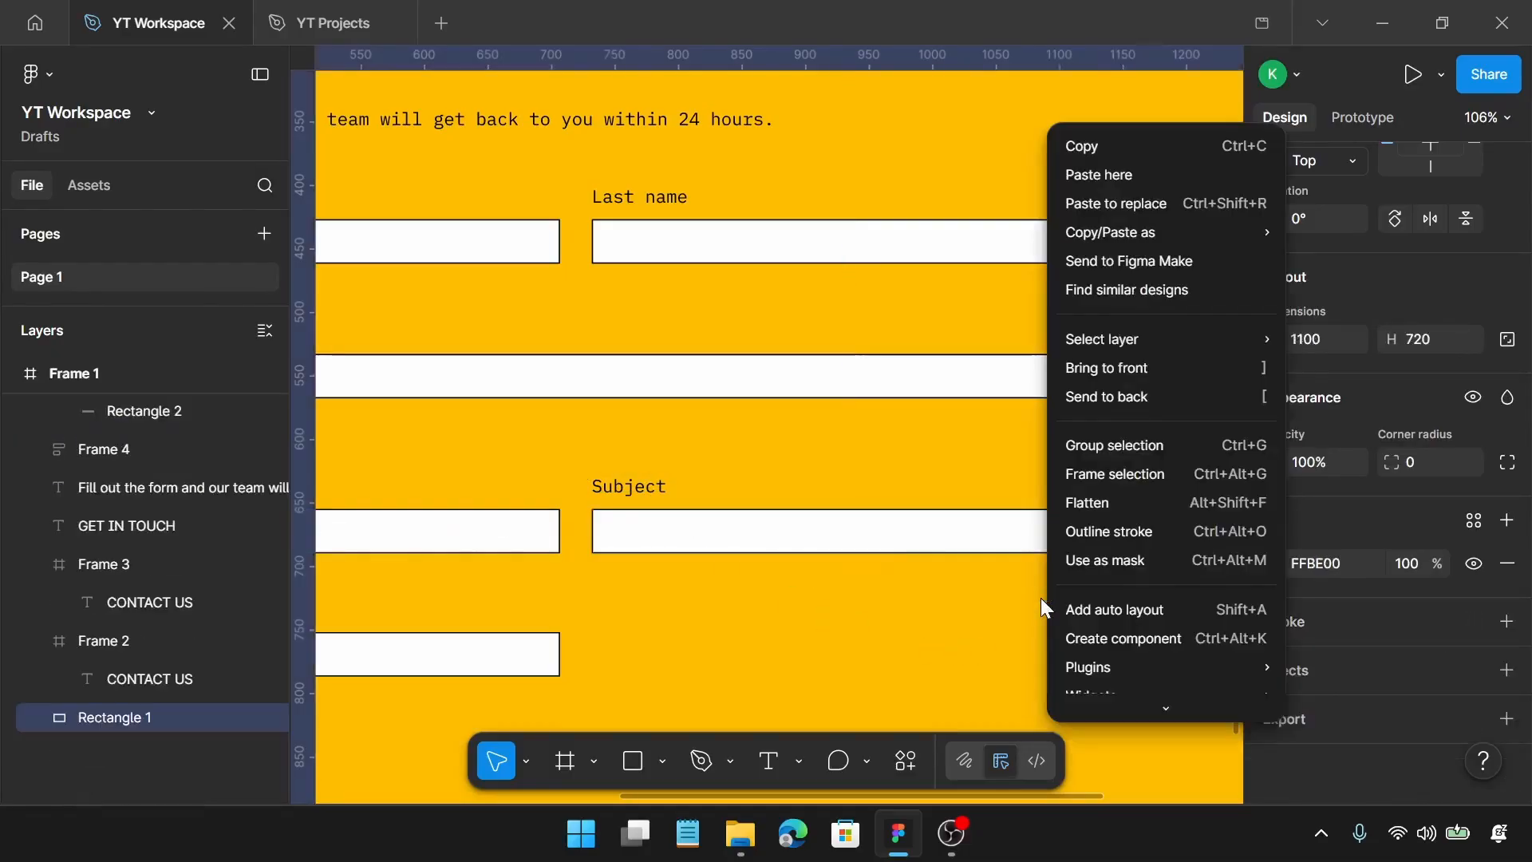
{"action": "mouse_move", "coordinate": [1093, 665]}
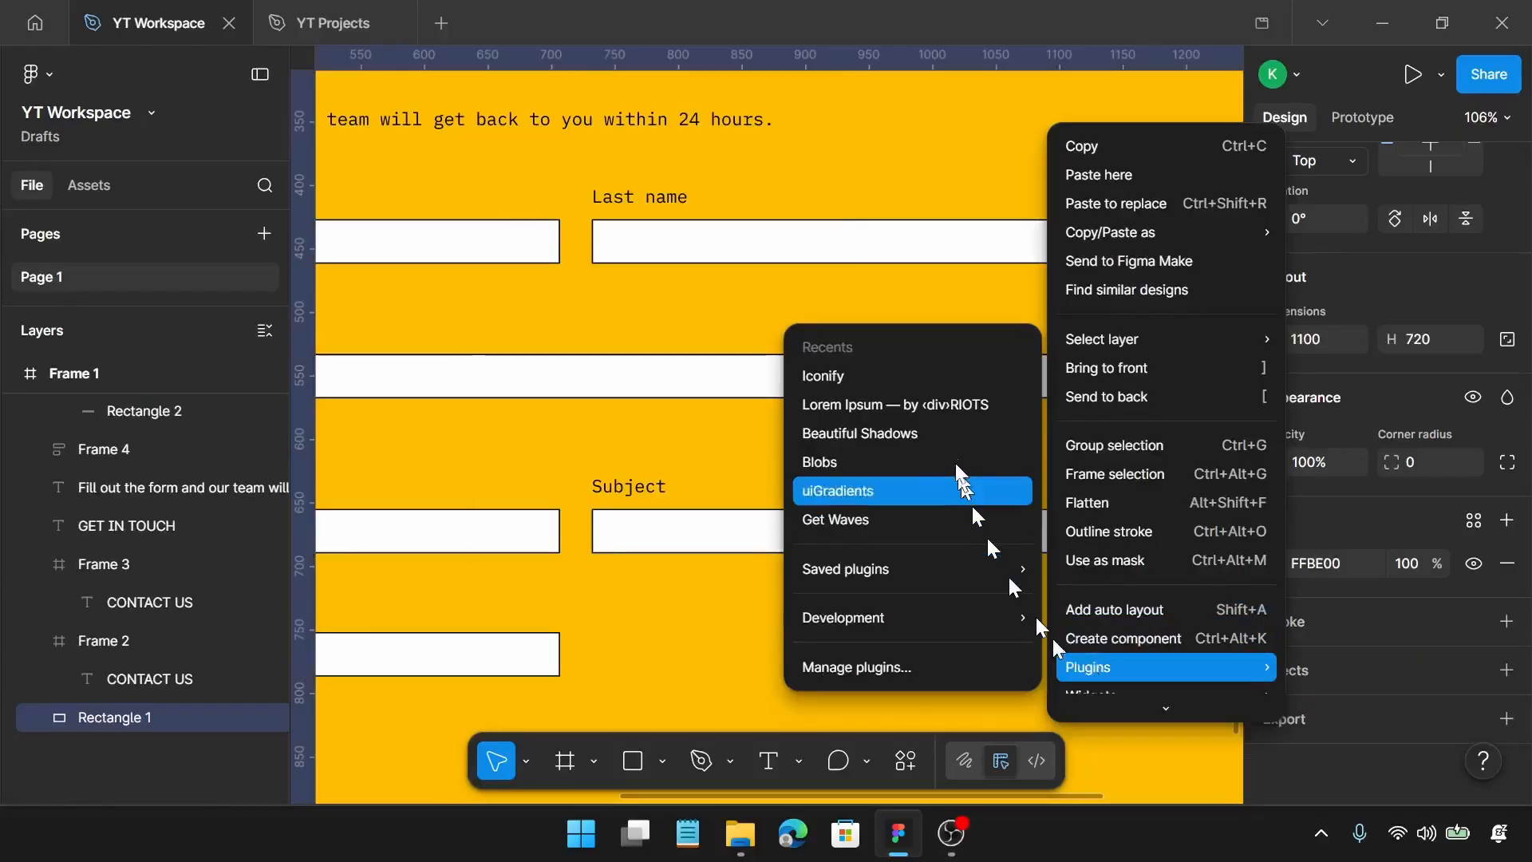
{"action": "left_click", "coordinate": [942, 389]}
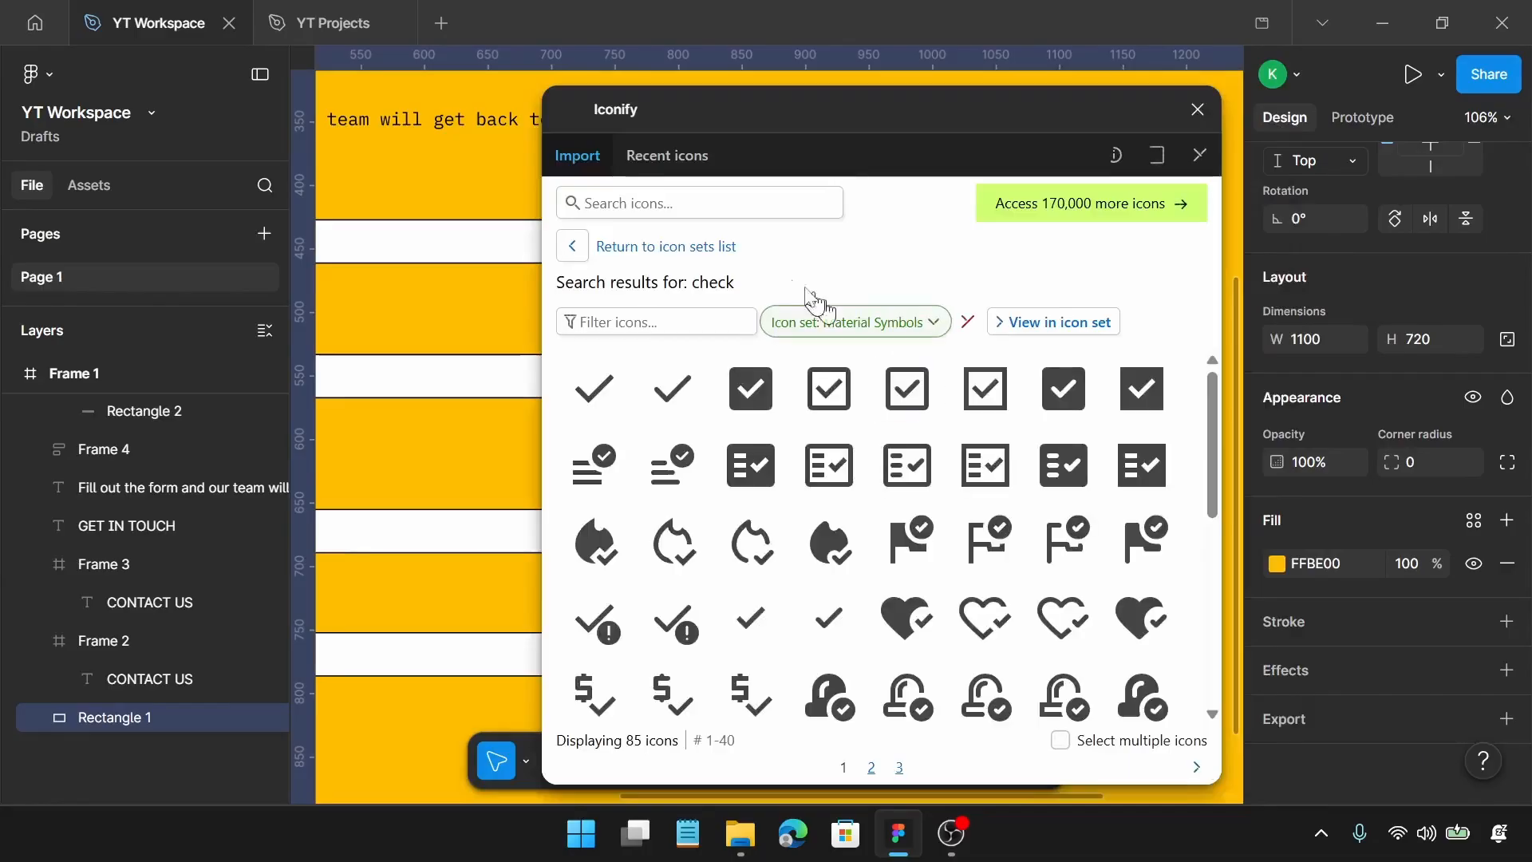
{"action": "left_click", "coordinate": [757, 207]}
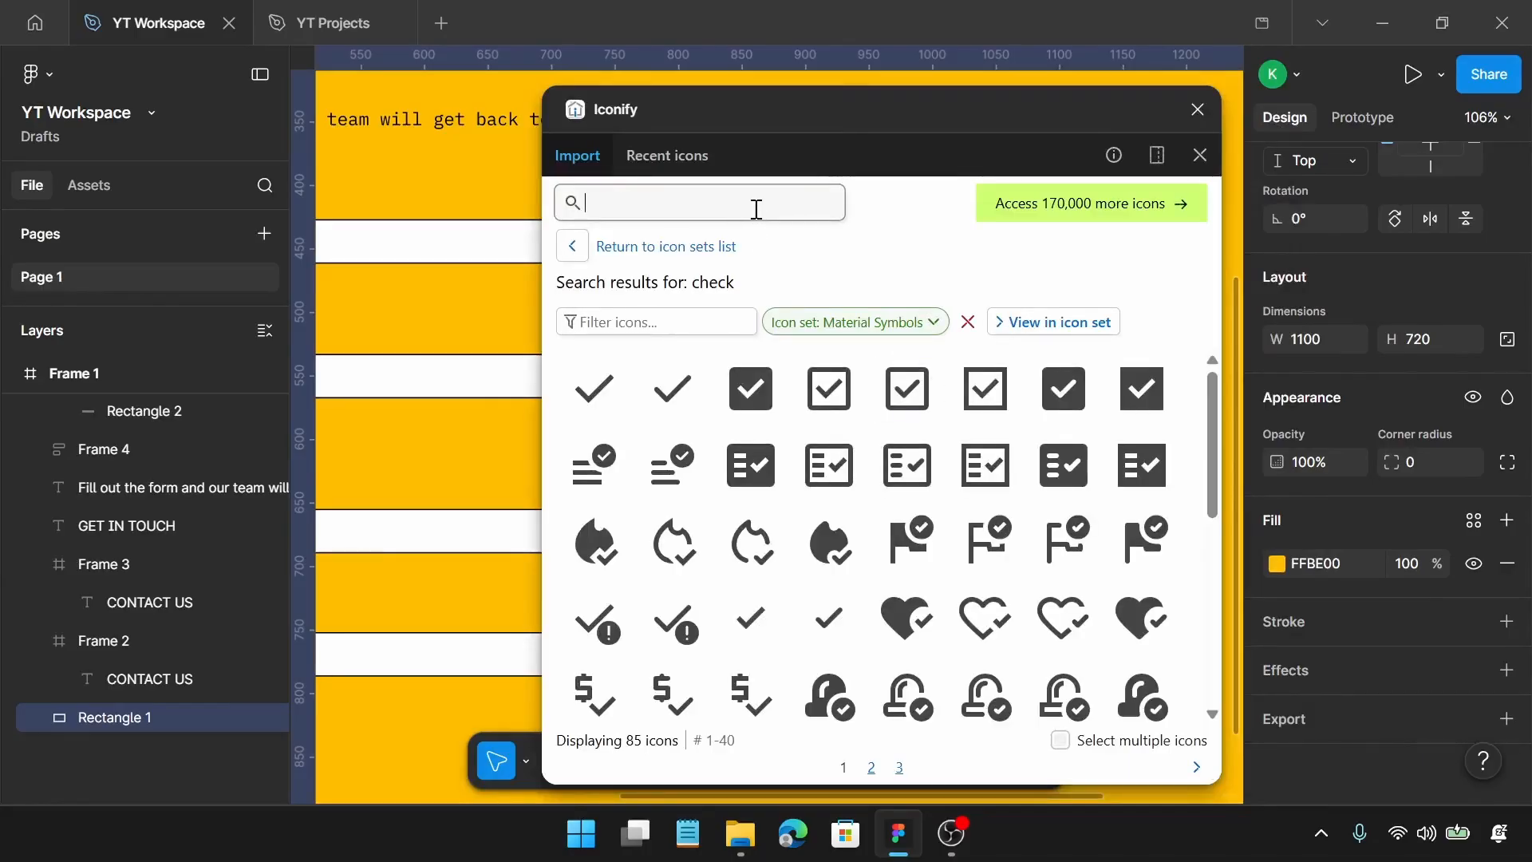
{"action": "type", "text": "dow"}
{"action": "key", "text": "BackSpace"}
{"action": "type", "text": "n"}
{"action": "key", "text": "Return"}
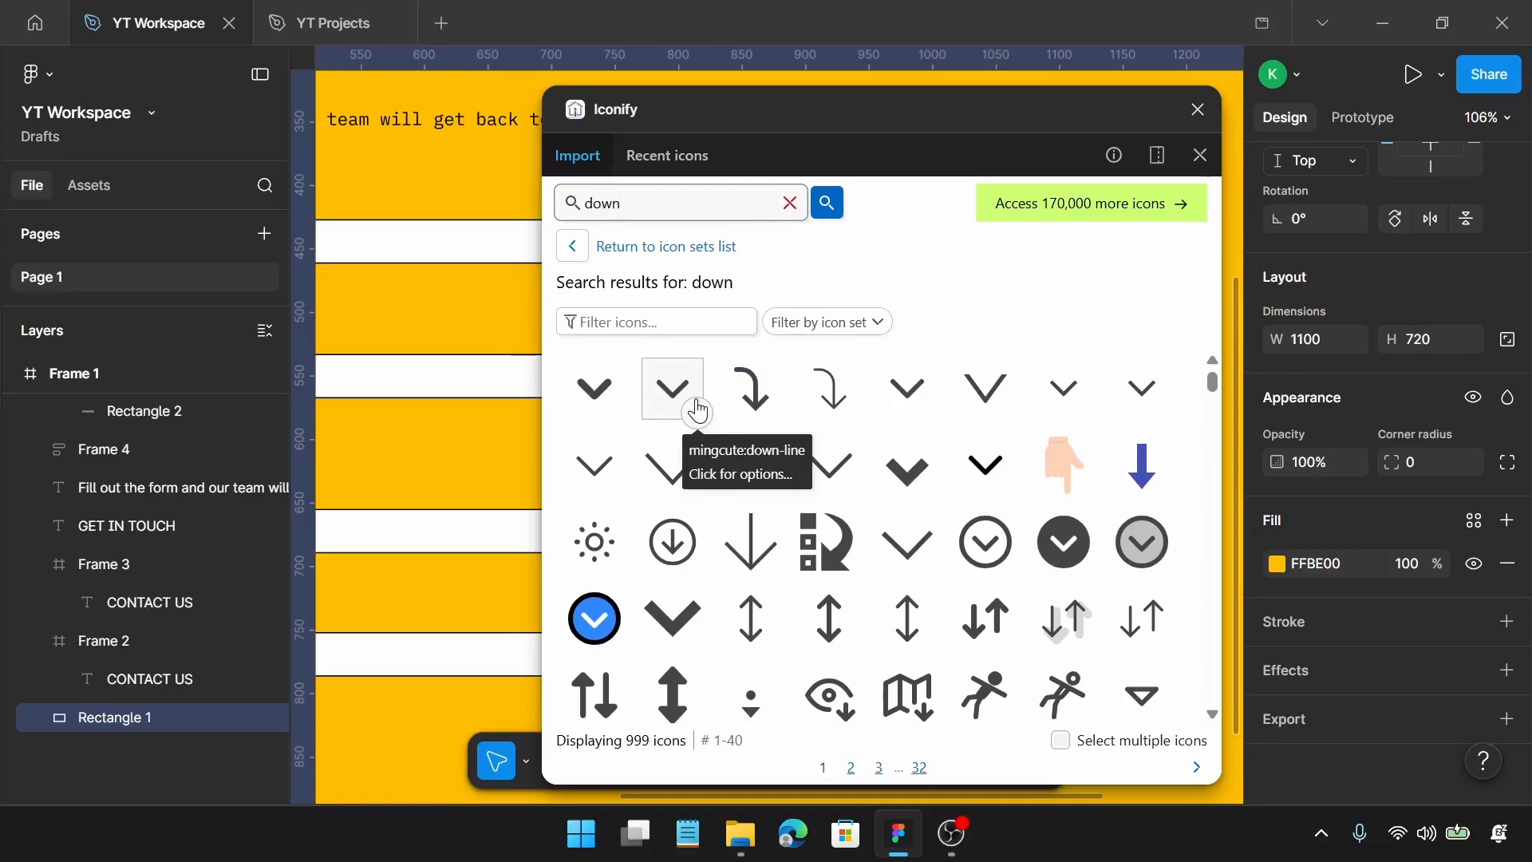
Filter the icons to the Lsicon set, place the down-outline icon at the right end of the Subject field and close the plugin
{"action": "left_click", "coordinate": [813, 324]}
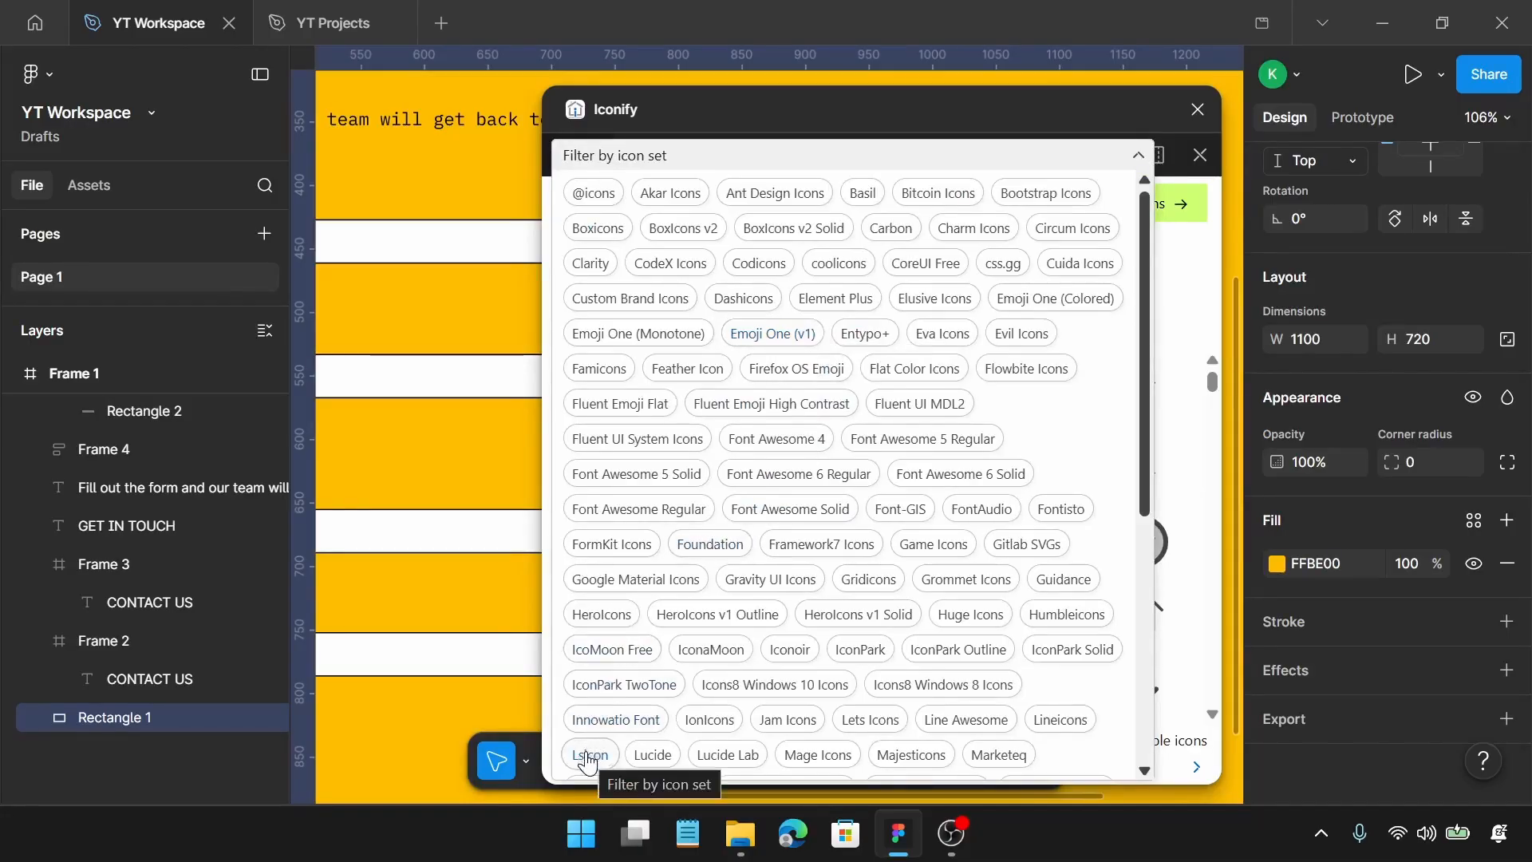
{"action": "left_click", "coordinate": [589, 755]}
{"action": "left_click", "coordinate": [1149, 155]}
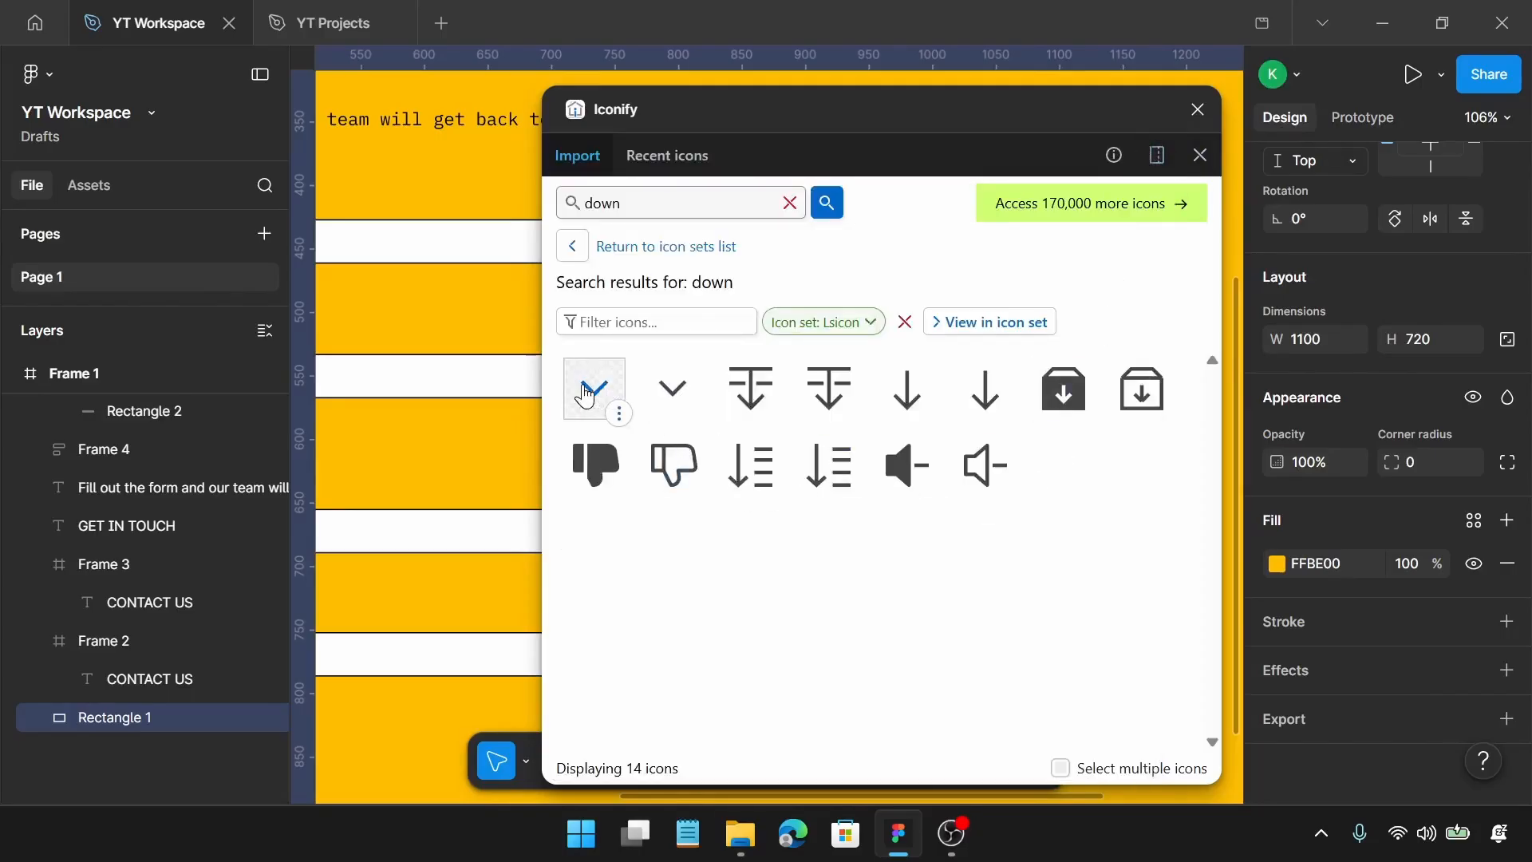
{"action": "left_click", "coordinate": [619, 397]}
{"action": "left_click", "coordinate": [673, 395]}
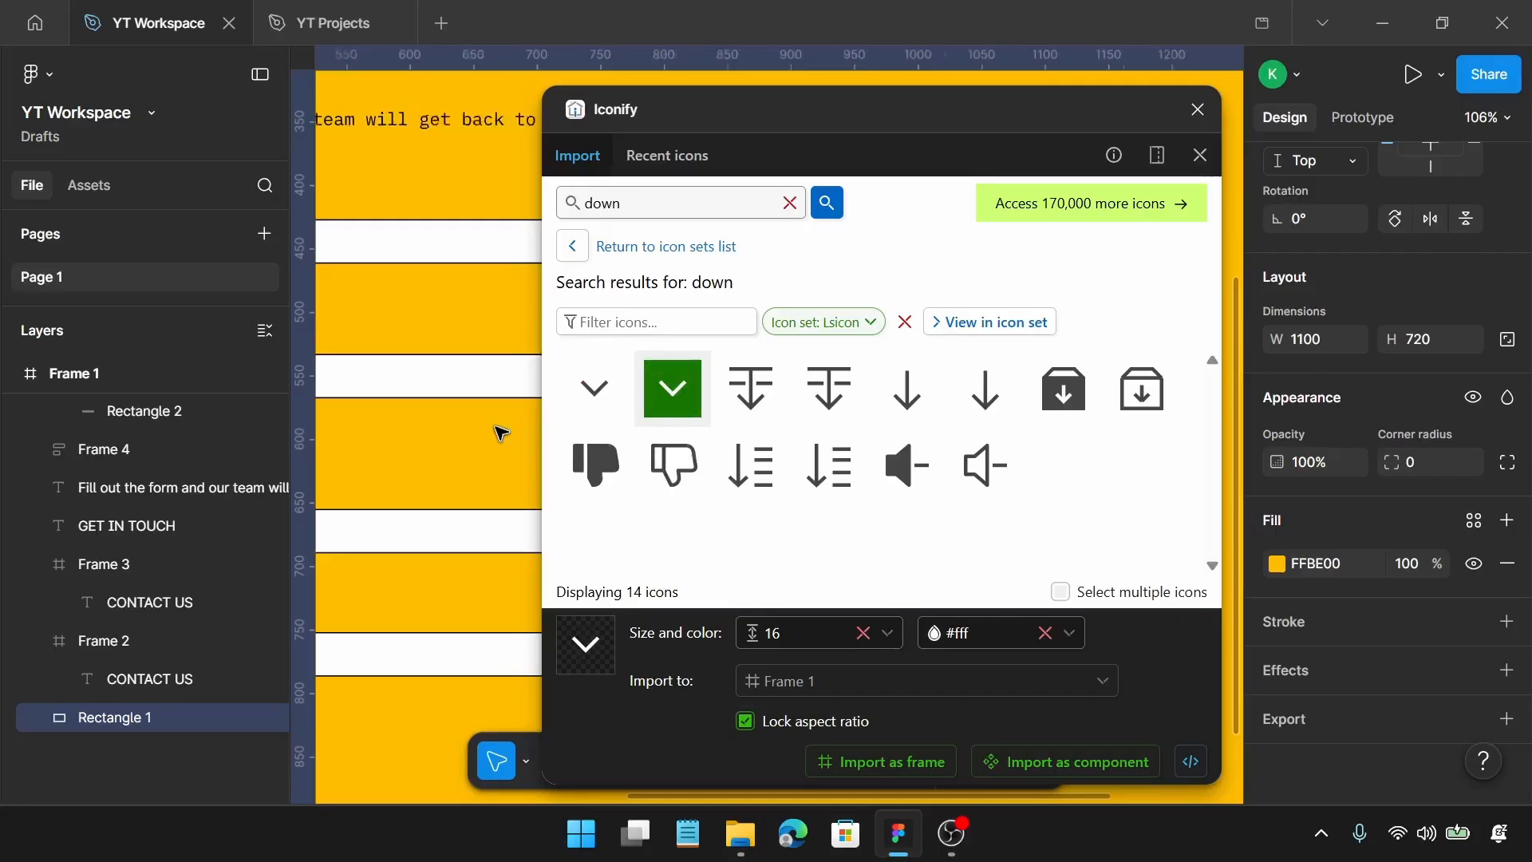
{"action": "scroll", "coordinate": [520, 447], "scroll_direction": "right", "scroll_amount": 5}
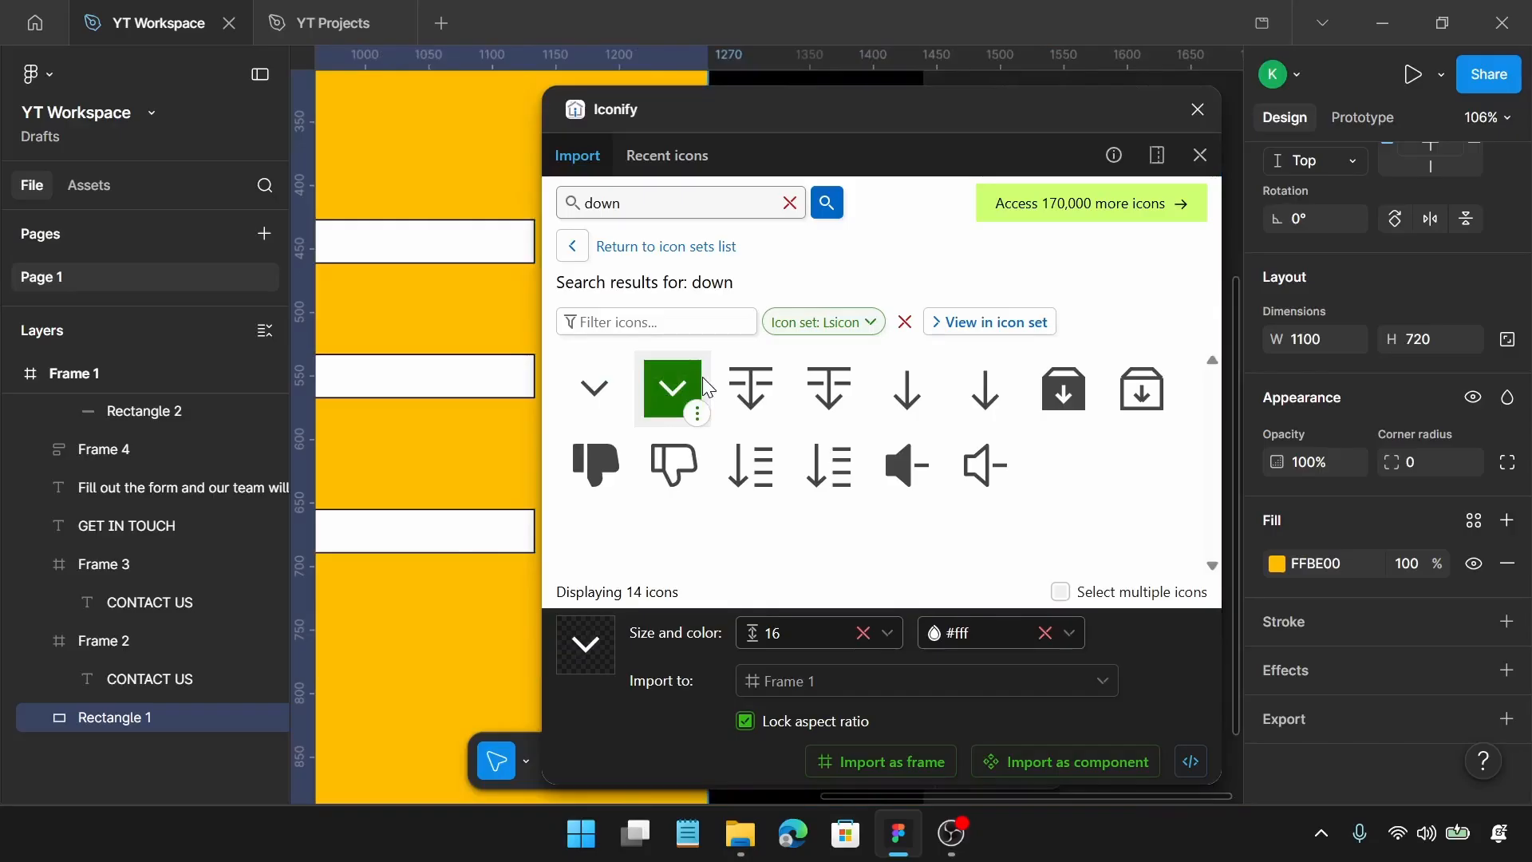
{"action": "left_click_drag", "start_coordinate": [674, 390], "coordinate": [496, 537]}
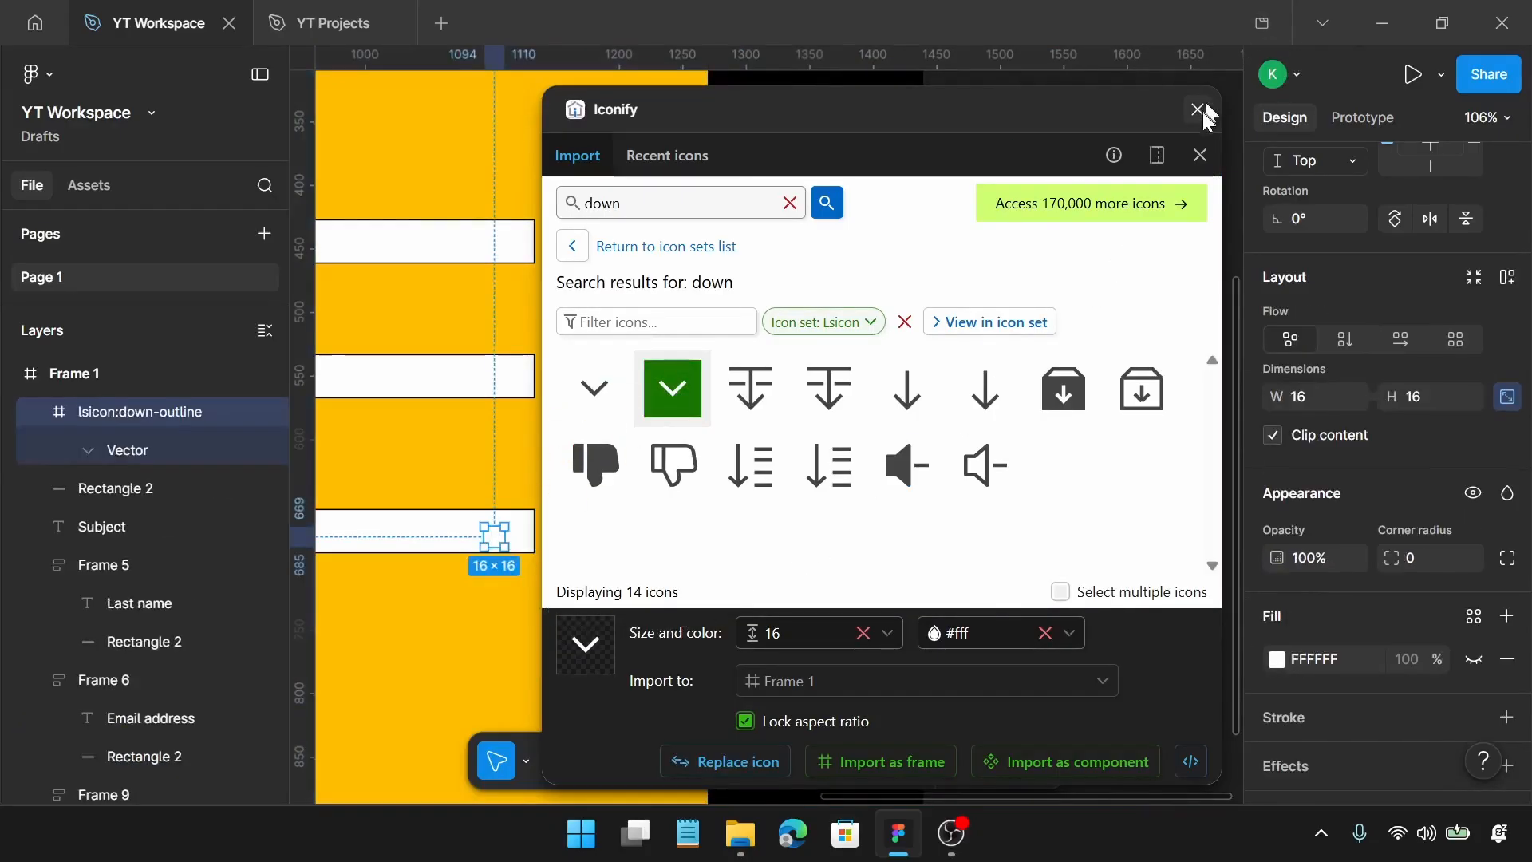
{"action": "left_click", "coordinate": [1199, 110]}
{"action": "scroll", "coordinate": [1291, 629], "scroll_direction": "down", "scroll_amount": 5}
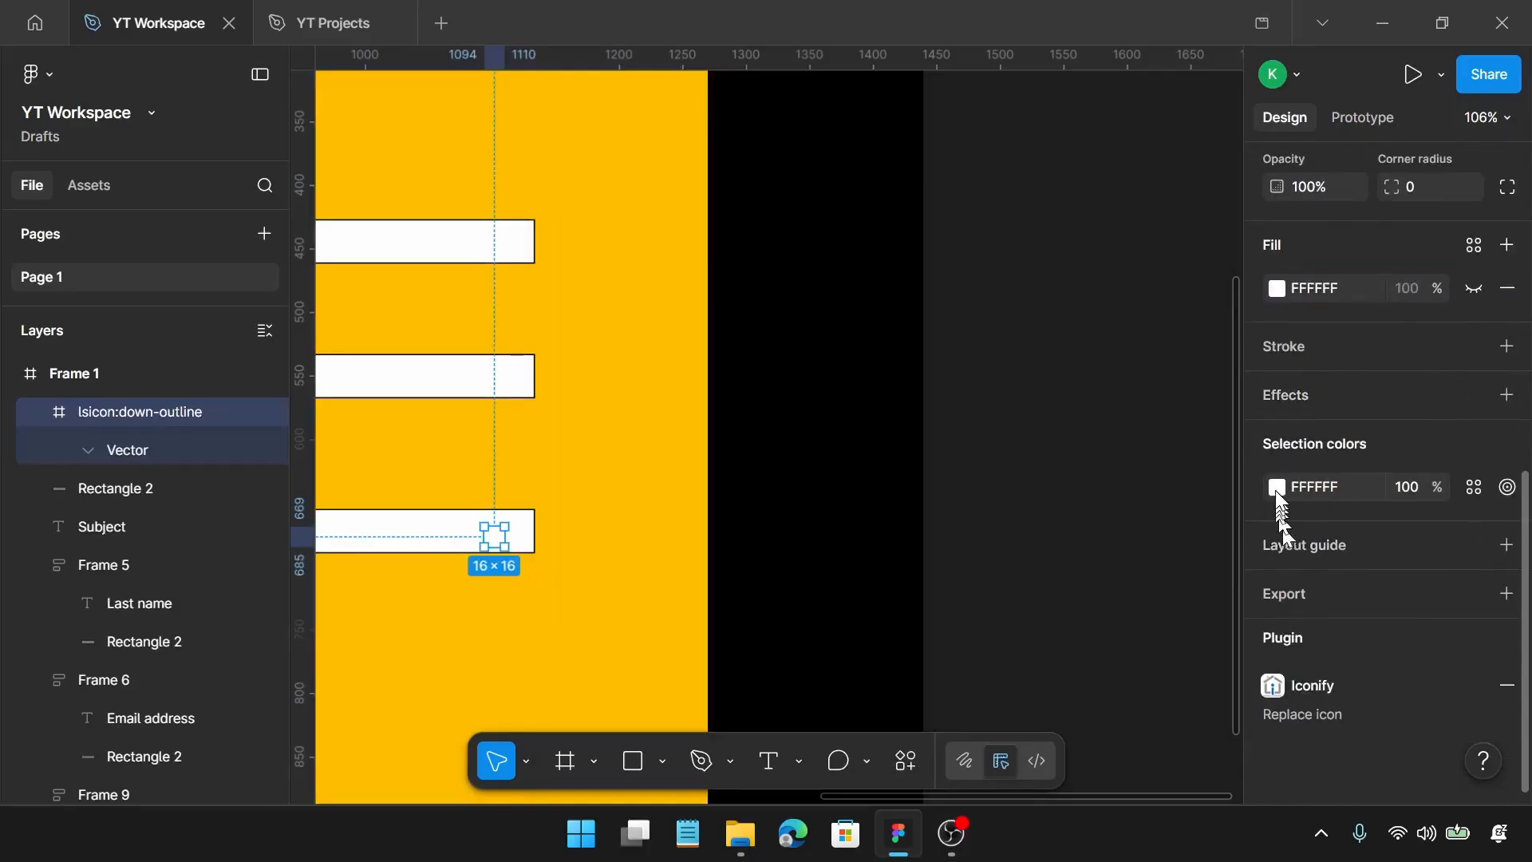
{"action": "left_click", "coordinate": [1277, 488]}
{"action": "left_click", "coordinate": [981, 478]}
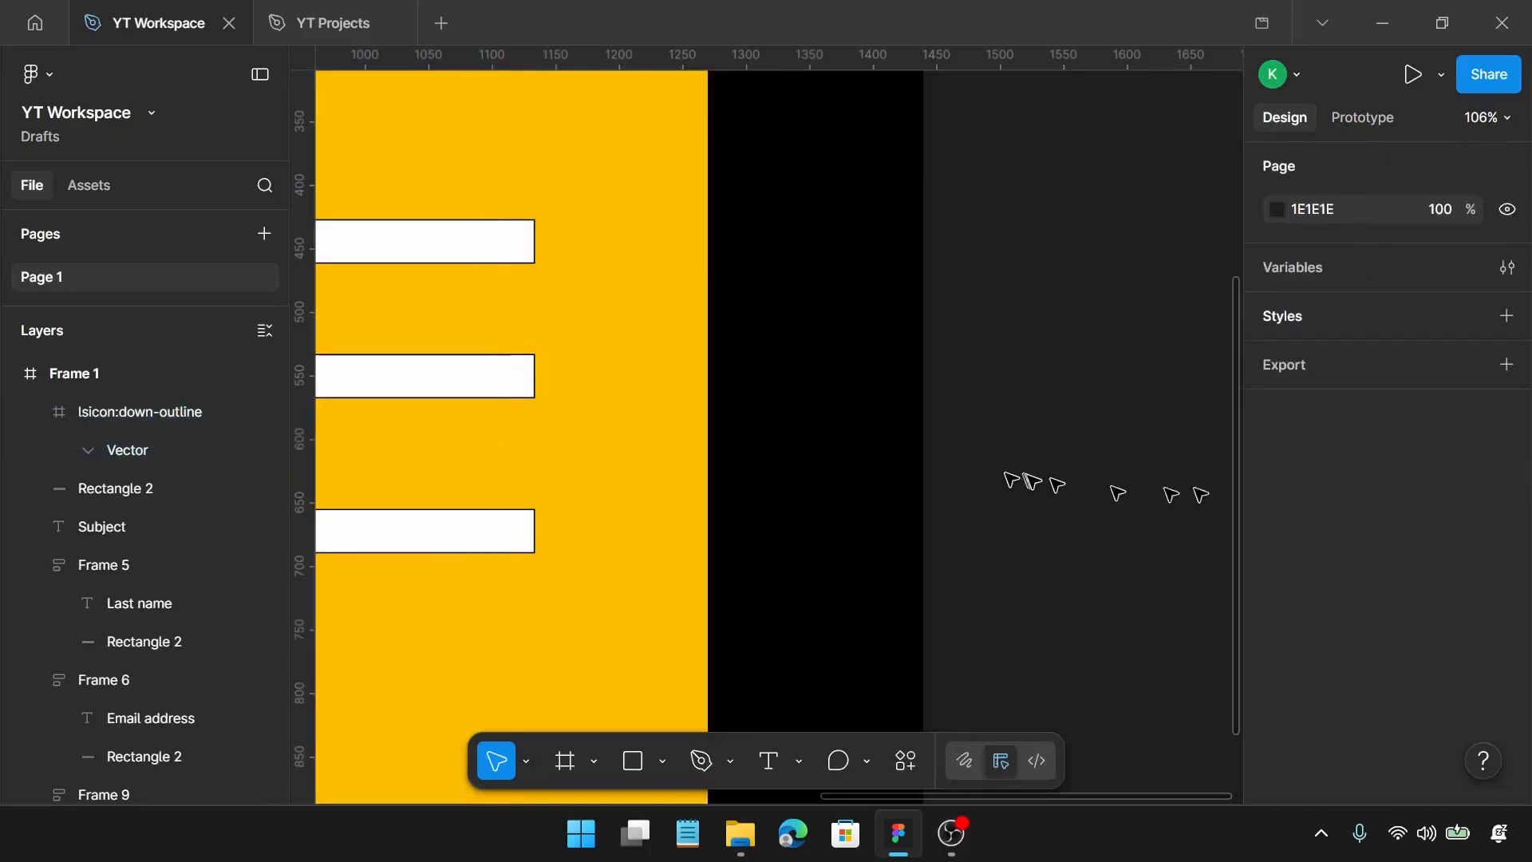
Change the down-arrow icon's selection color to black, 000000
{"action": "left_click", "coordinate": [496, 537]}
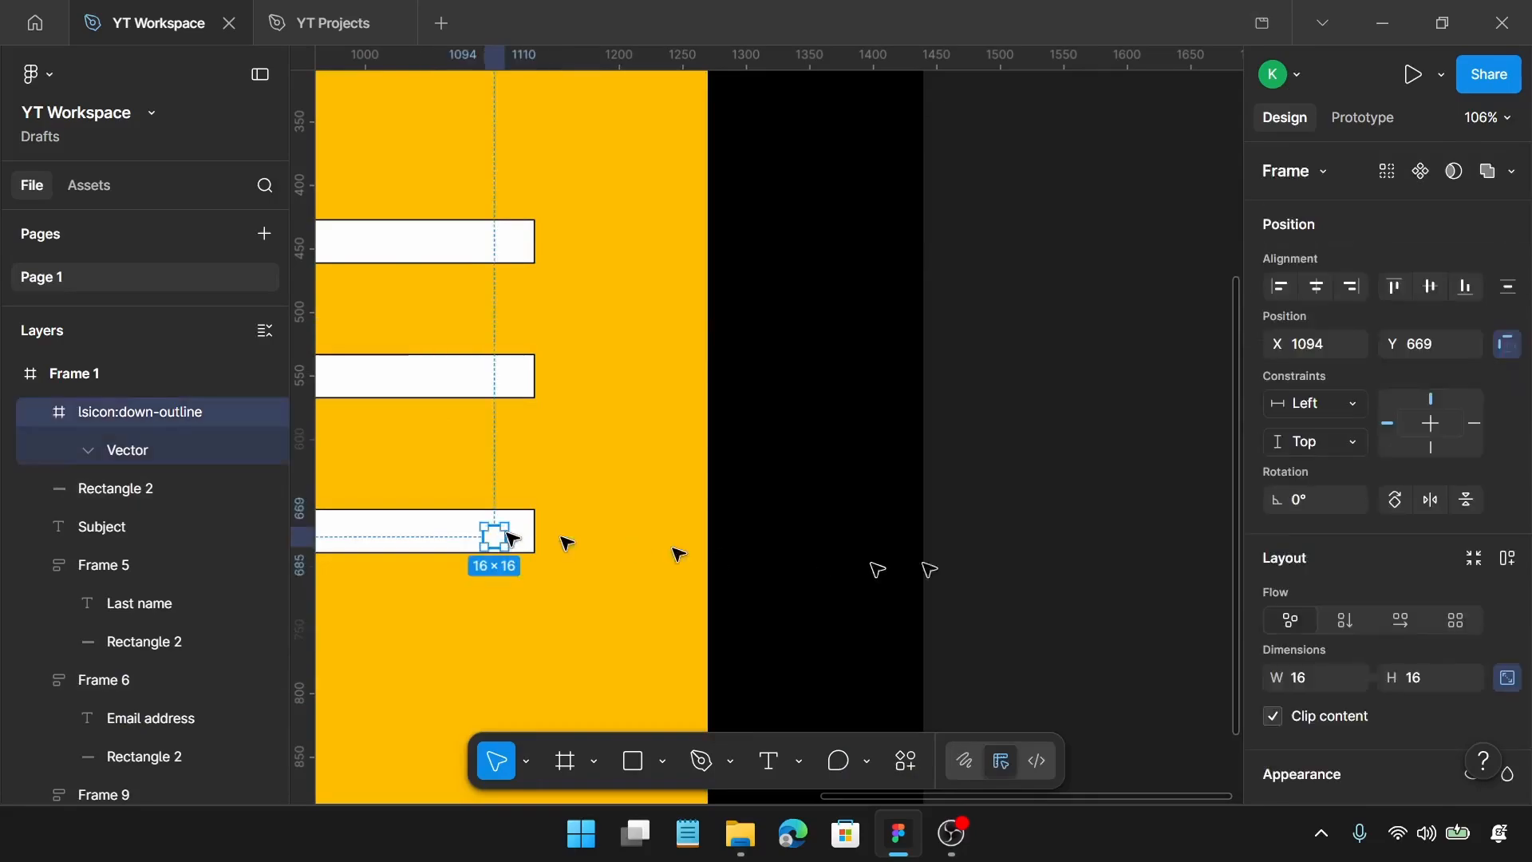
{"action": "scroll", "coordinate": [1297, 600], "scroll_direction": "down", "scroll_amount": 5}
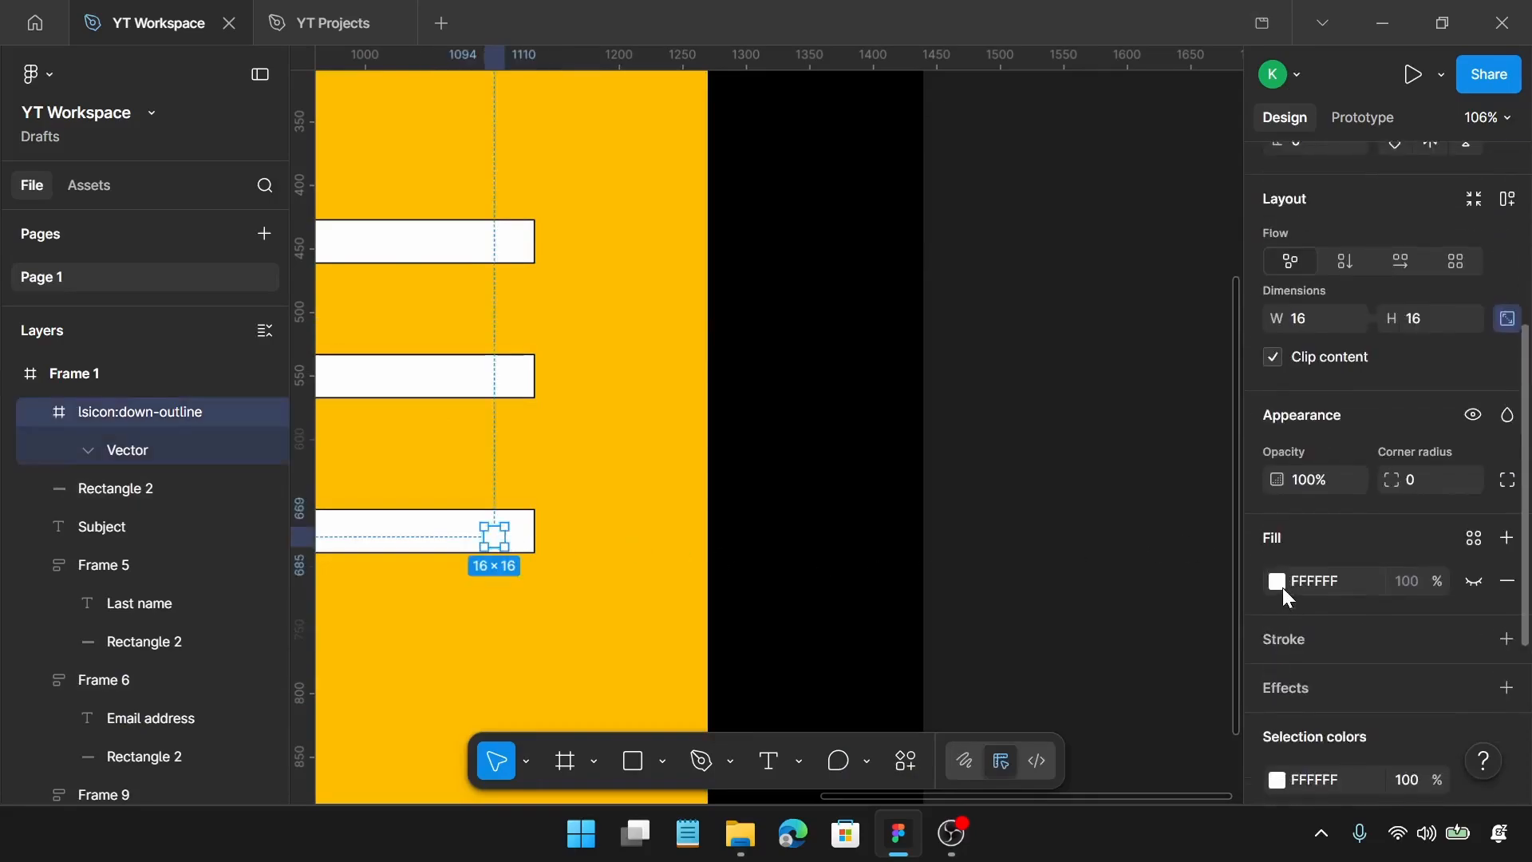
{"action": "scroll", "coordinate": [1279, 584], "scroll_direction": "down", "scroll_amount": 4}
{"action": "left_click", "coordinate": [1276, 540]}
{"action": "left_click_drag", "start_coordinate": [1082, 545], "coordinate": [964, 602]}
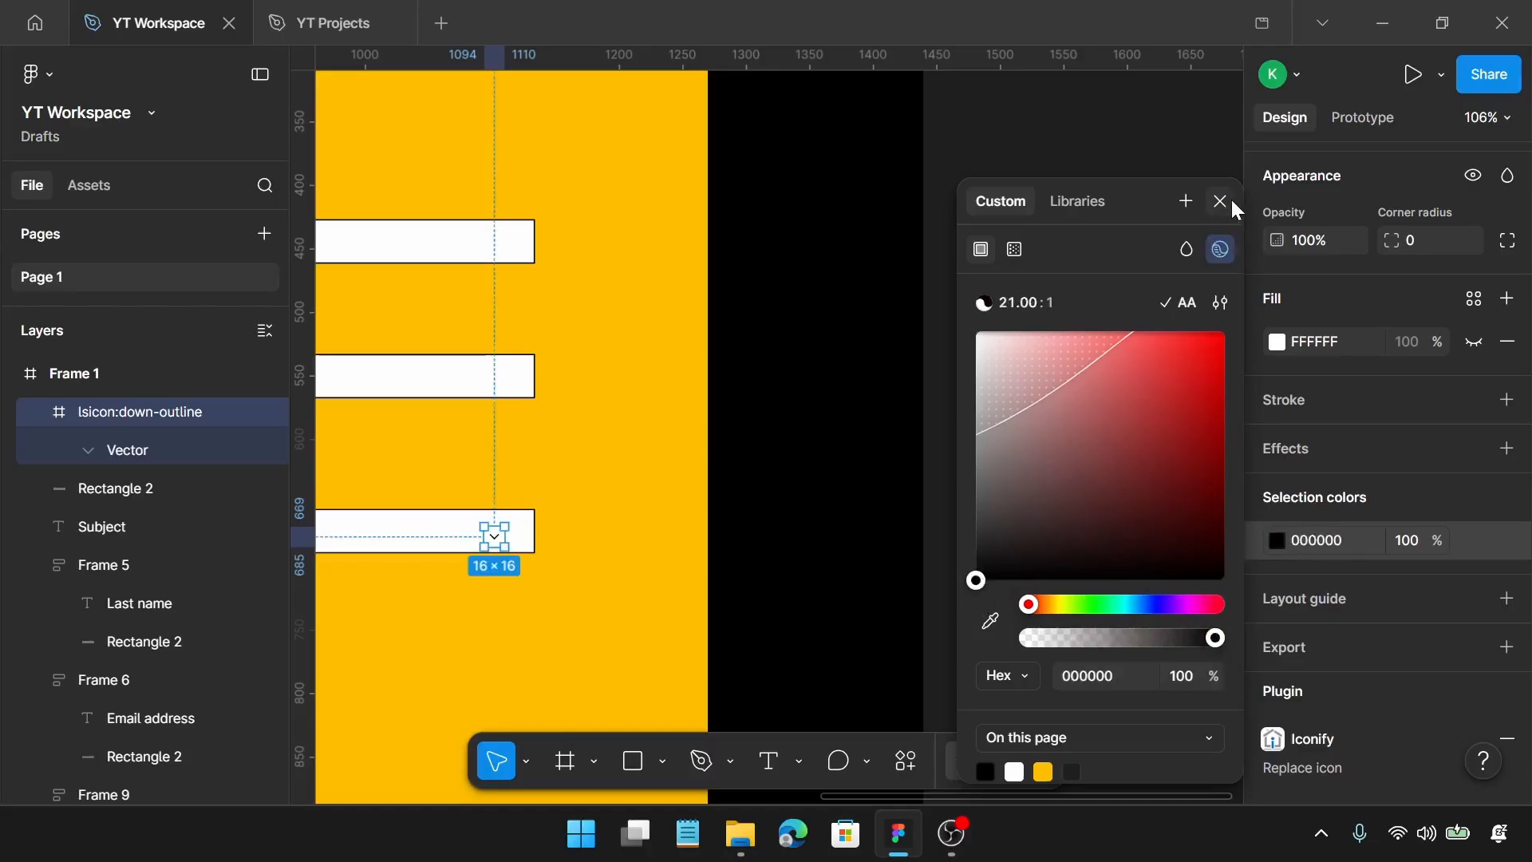
{"action": "left_click", "coordinate": [1227, 200]}
Set the down-arrow icon's size to 20 × 20
{"action": "scroll", "coordinate": [1396, 408], "scroll_direction": "up", "scroll_amount": 3}
{"action": "left_click", "coordinate": [1316, 324]}
{"action": "type", "text": "20"}
{"action": "key", "text": "Return"}
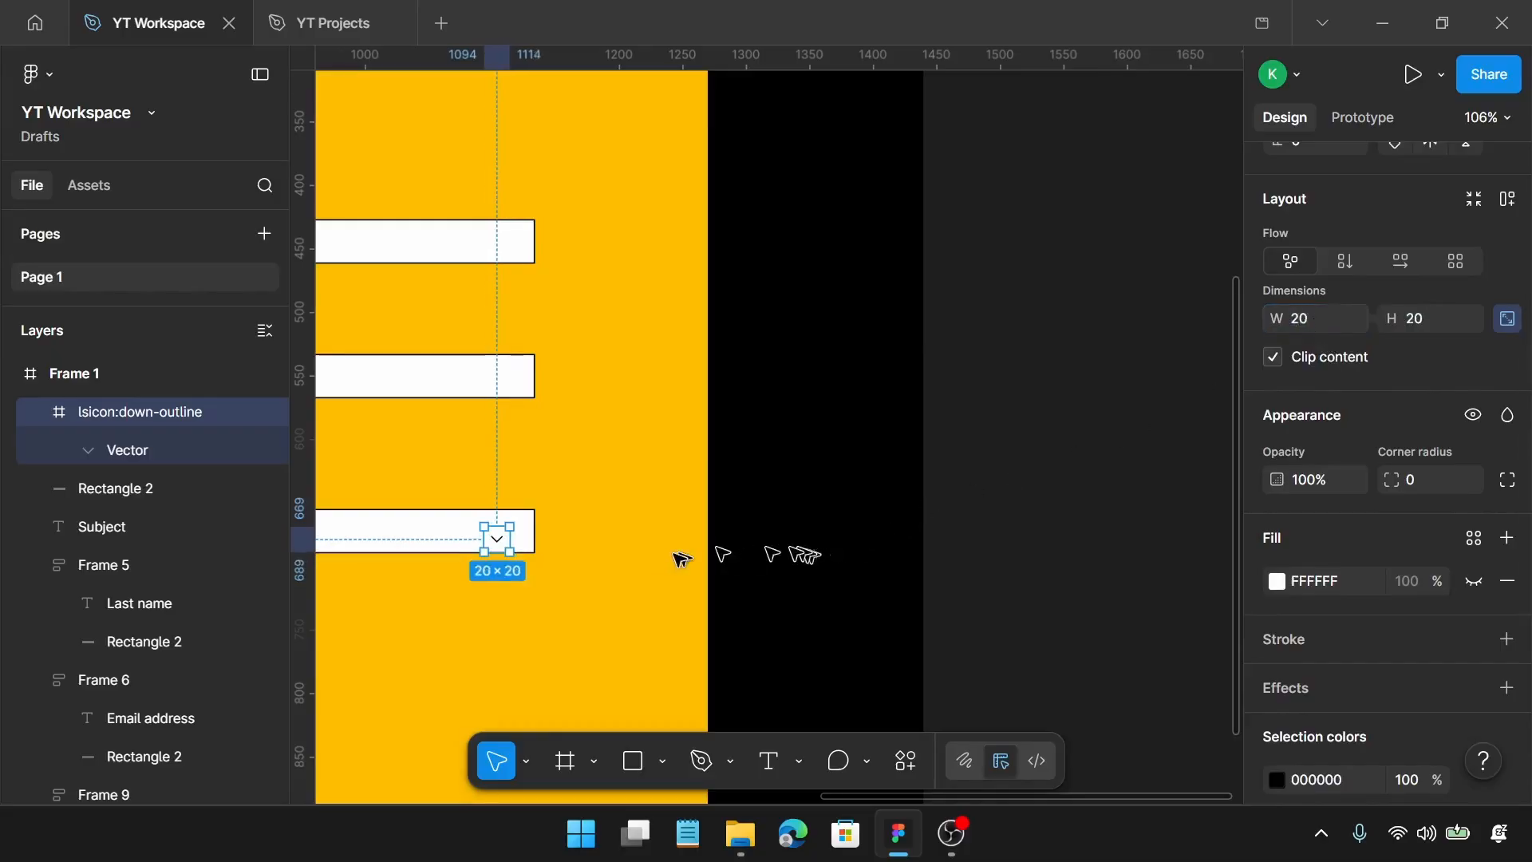
Centre the down-arrow icon vertically in the Subject box, 10 px from the box's right edge
{"action": "scroll", "coordinate": [650, 558], "scroll_direction": "up", "scroll_amount": 5}
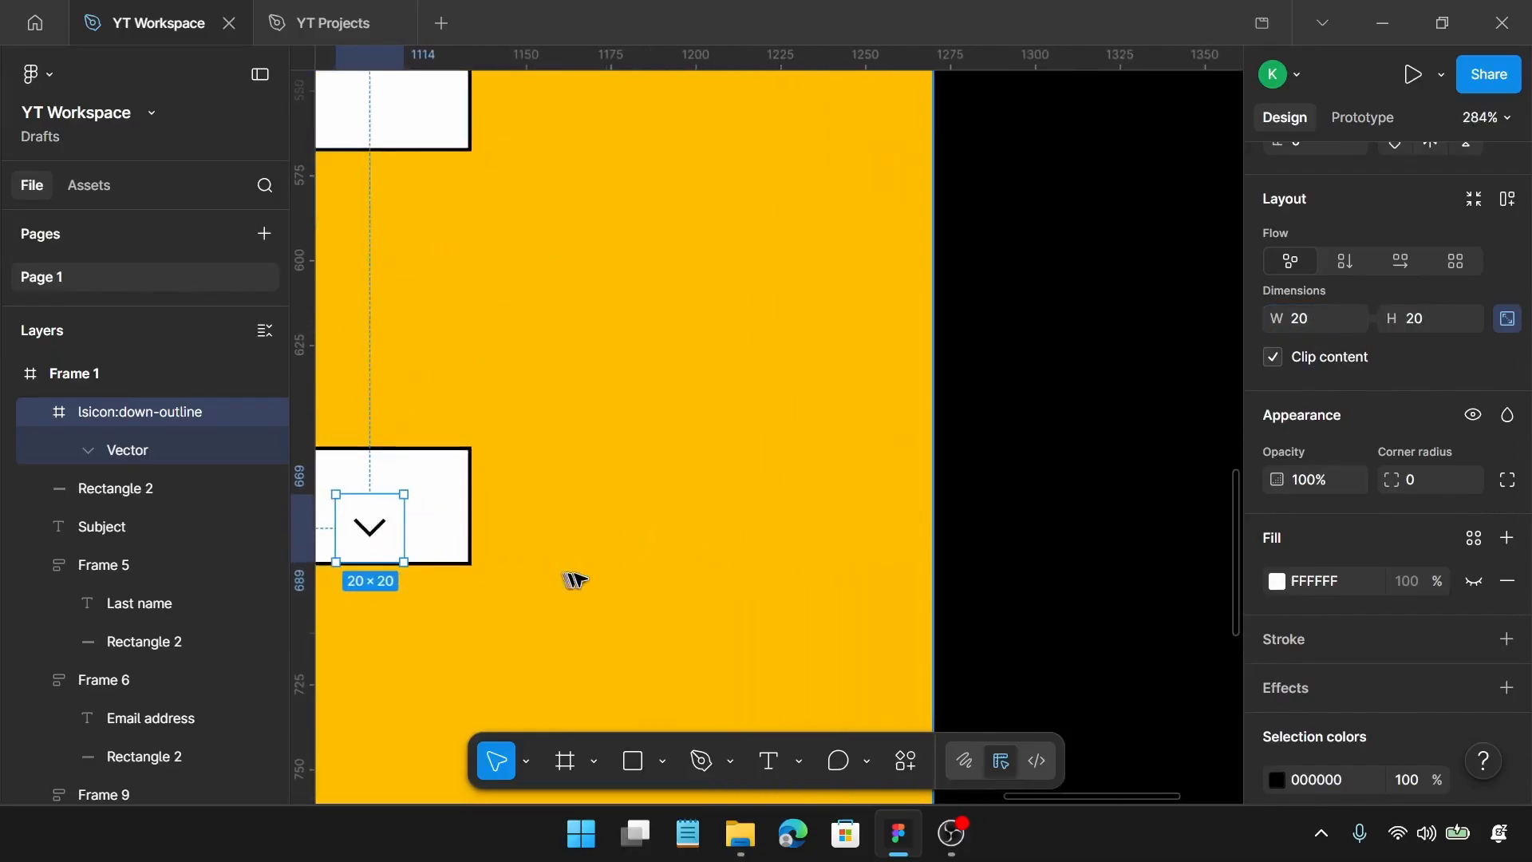
{"action": "scroll", "coordinate": [575, 580], "scroll_direction": "left", "scroll_amount": 3}
{"action": "left_click_drag", "start_coordinate": [510, 534], "coordinate": [549, 515]}
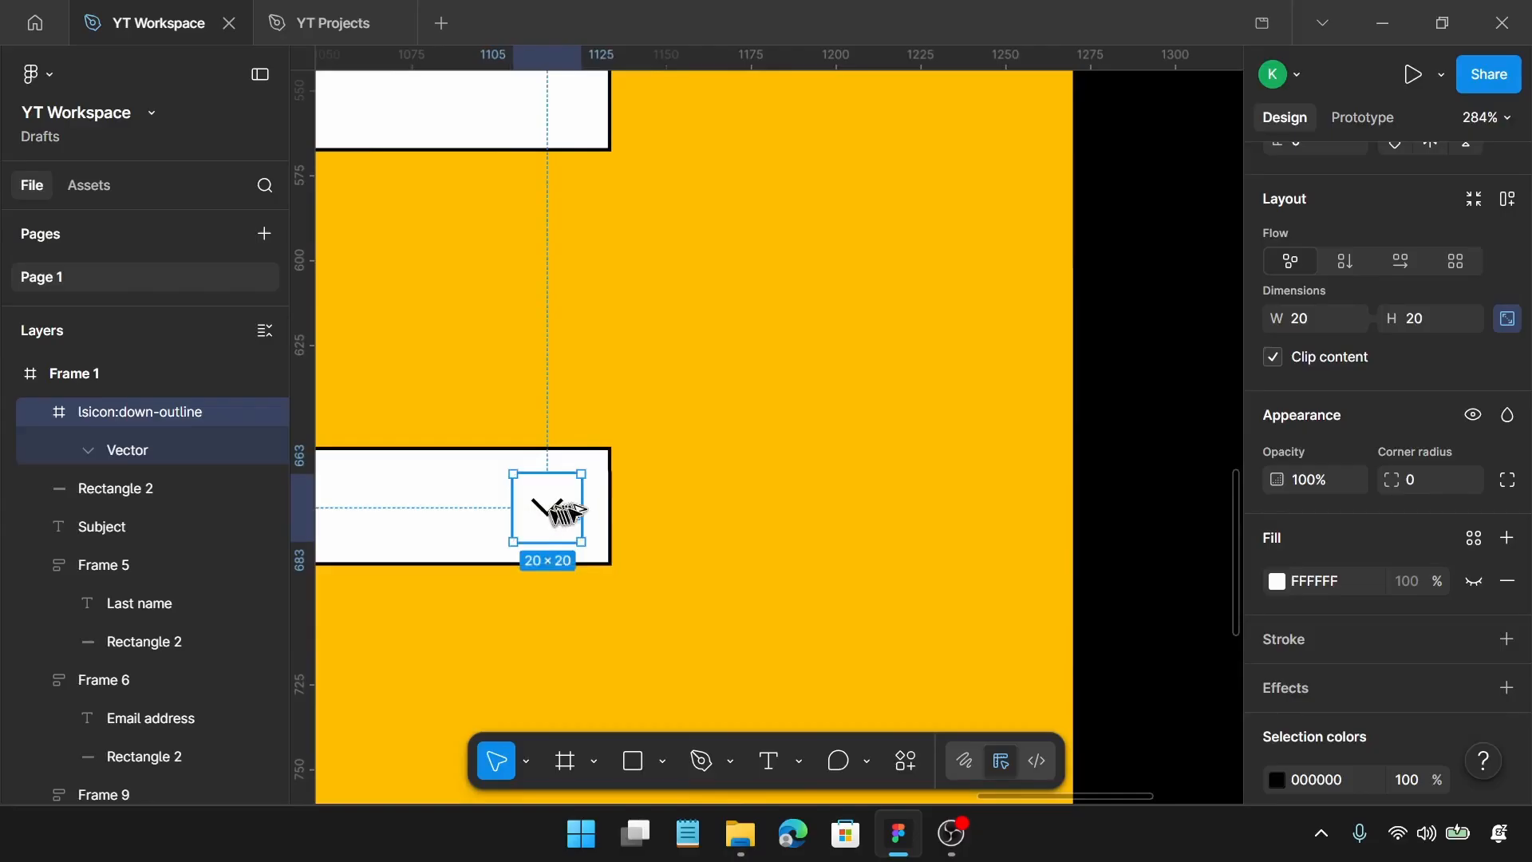
{"action": "key", "text": "alt"}
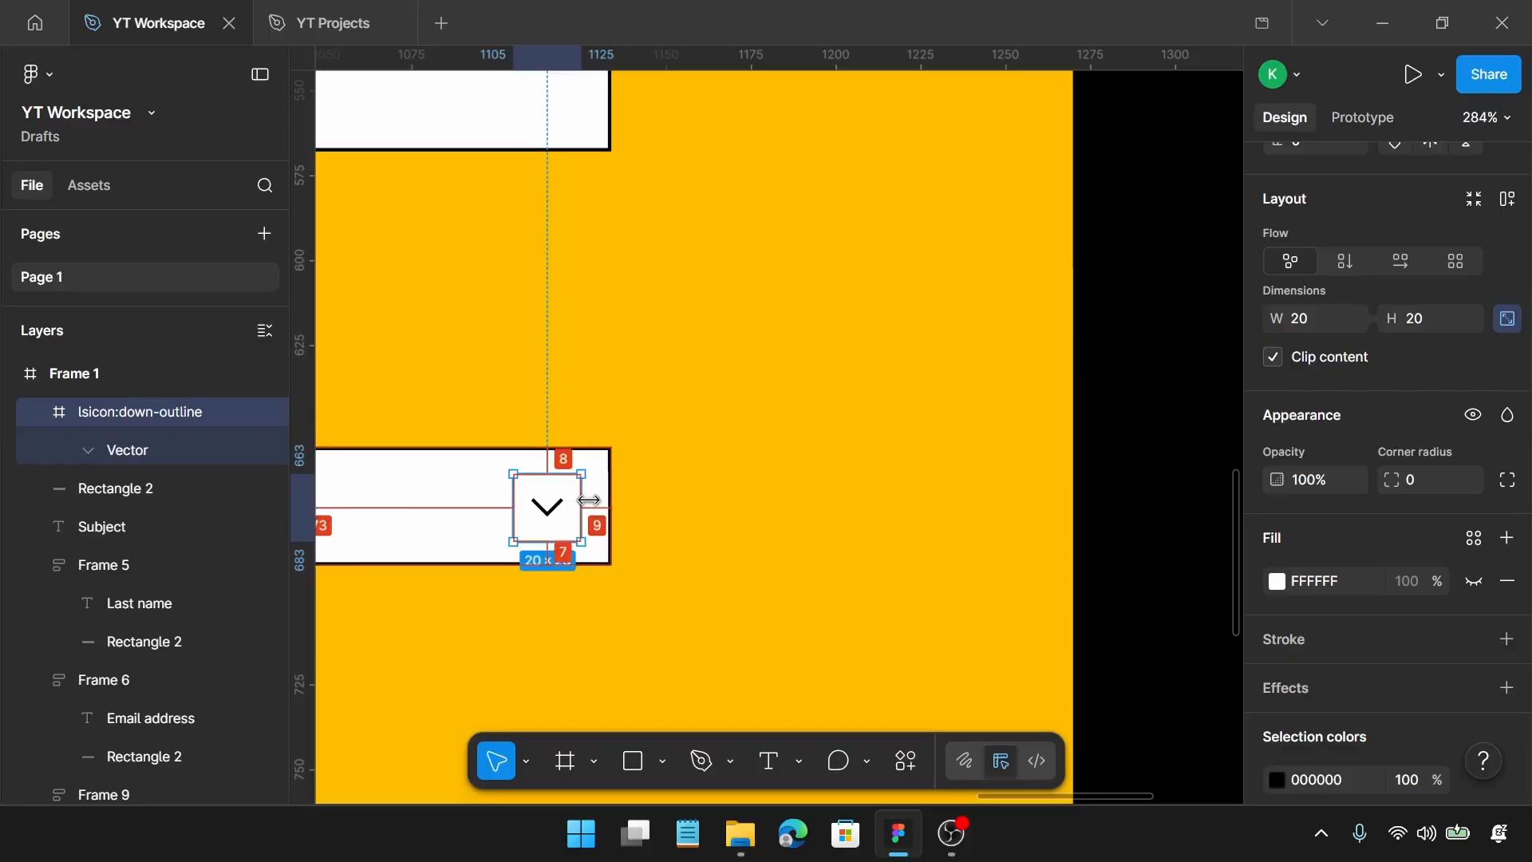
{"action": "key", "text": "Left"}
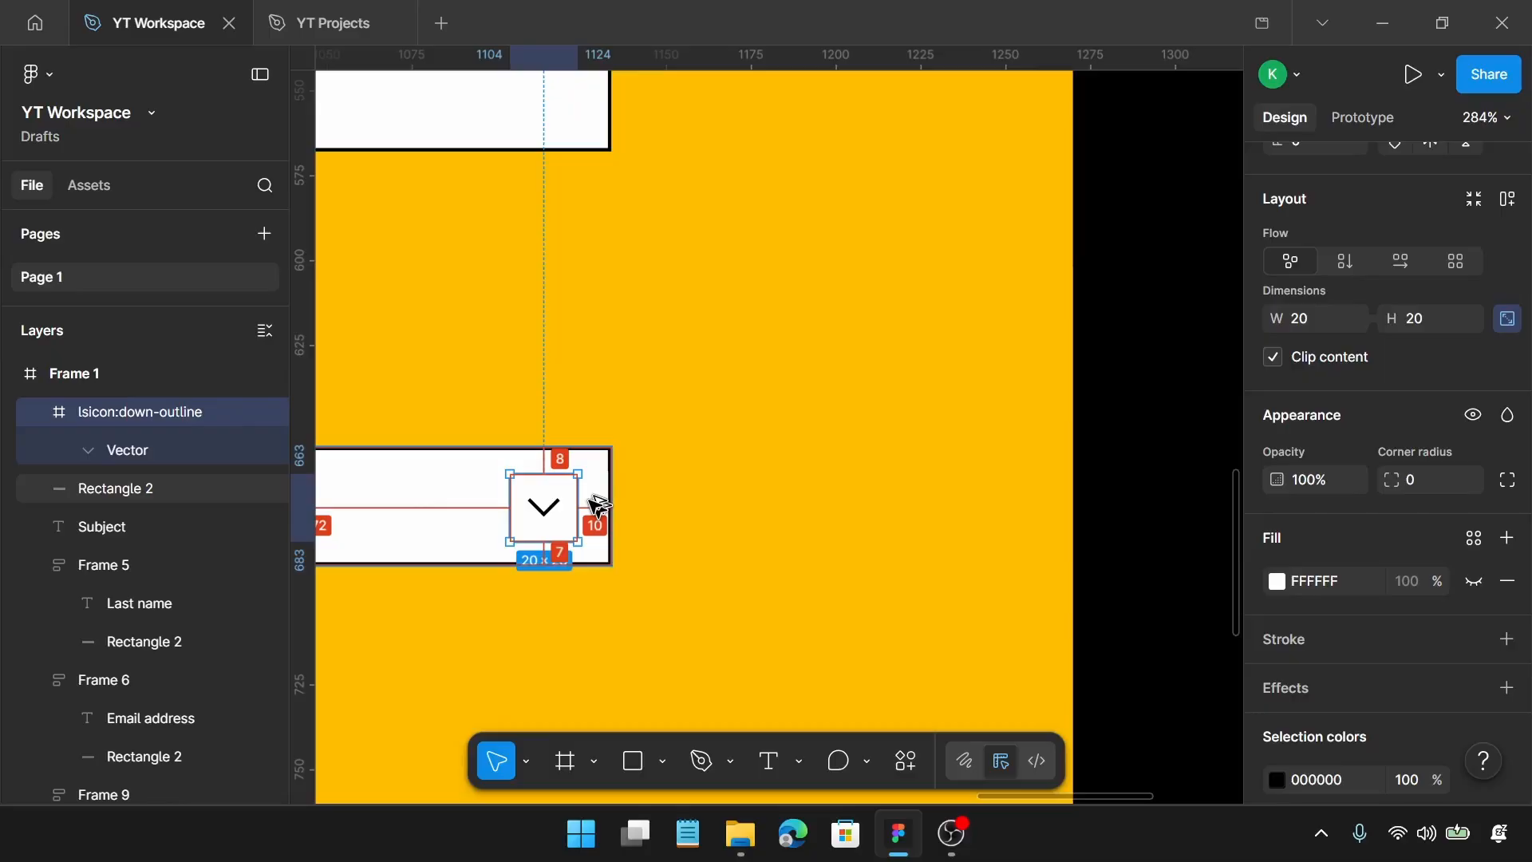
Combine the down-arrow icon and the Subject field's rectangle into one auto layout frame
{"action": "scroll", "coordinate": [592, 505], "scroll_direction": "down", "scroll_amount": 3}
{"action": "scroll", "coordinate": [616, 507], "scroll_direction": "left", "scroll_amount": 2}
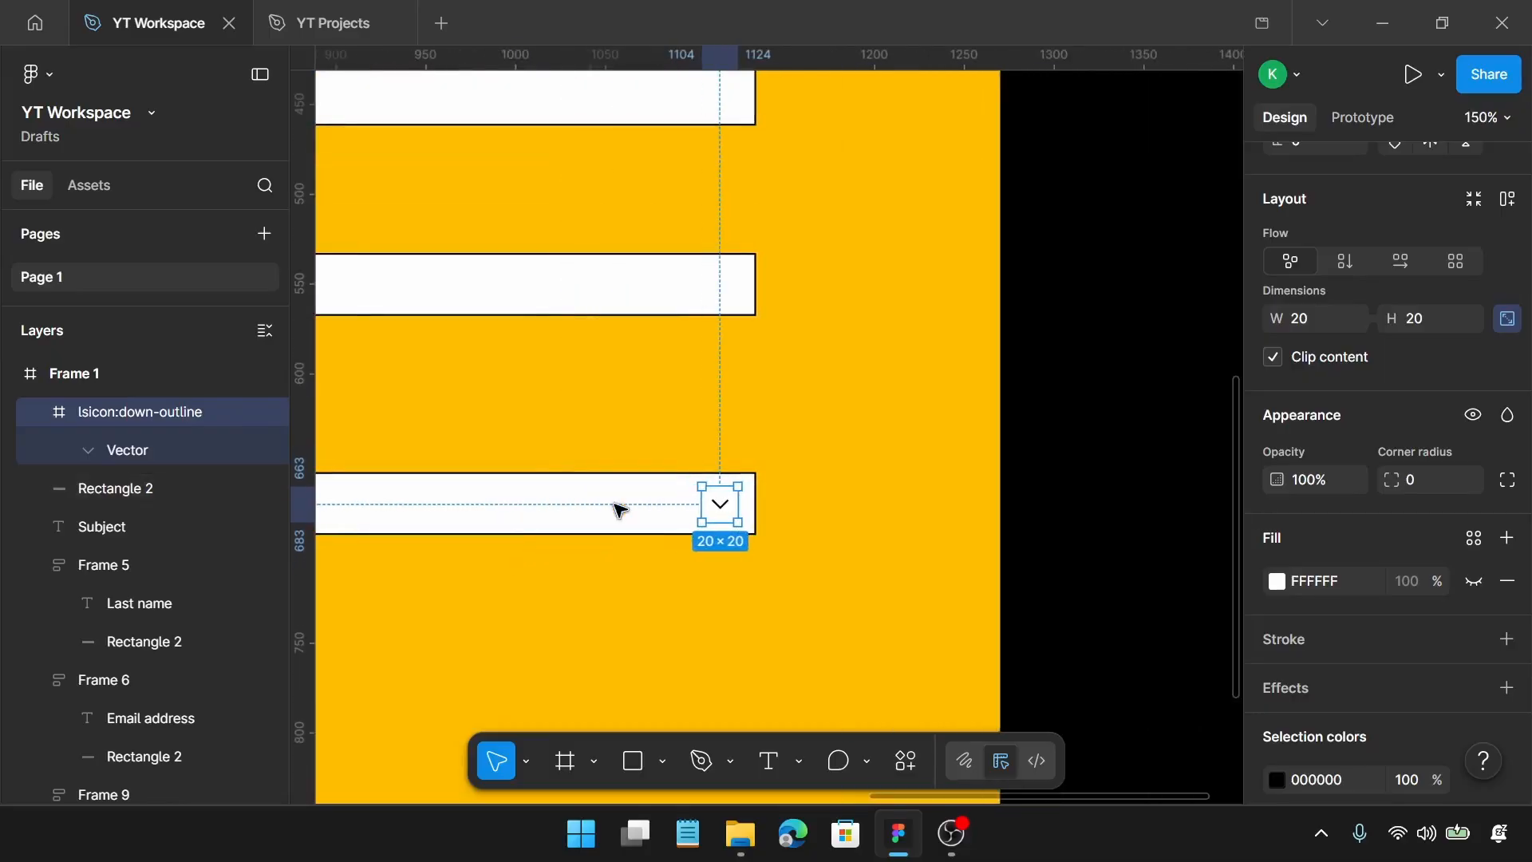
{"action": "left_click", "coordinate": [620, 509], "text": "shift"}
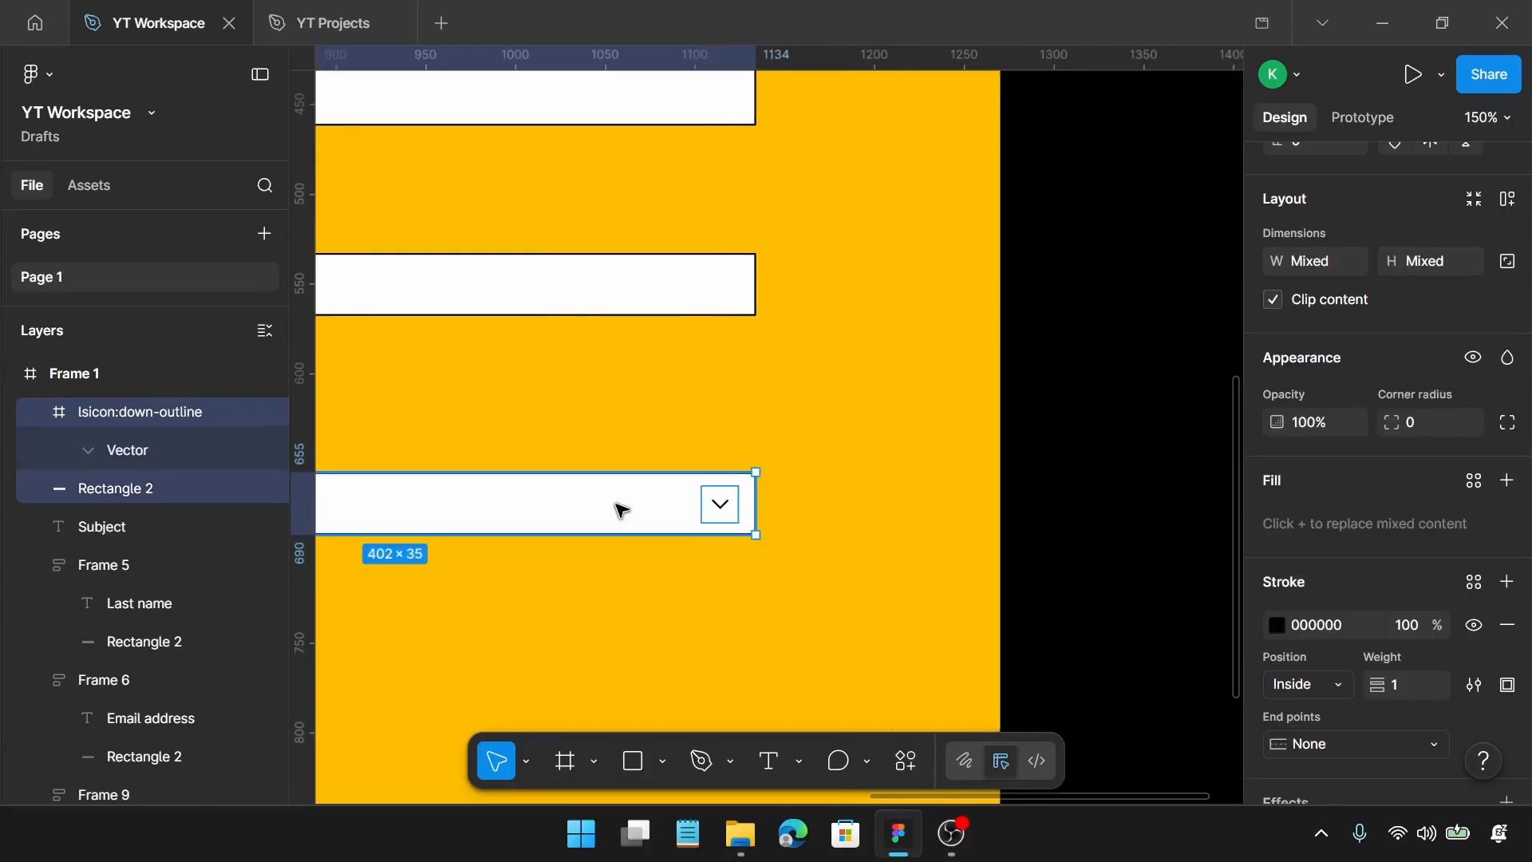
{"action": "key", "text": "shift+a"}
Wrap the Subject label and its dropdown box together in a vertical auto layout frame
{"action": "scroll", "coordinate": [620, 509], "scroll_direction": "left", "scroll_amount": 1}
{"action": "scroll", "coordinate": [620, 509], "scroll_direction": "left", "scroll_amount": 6}
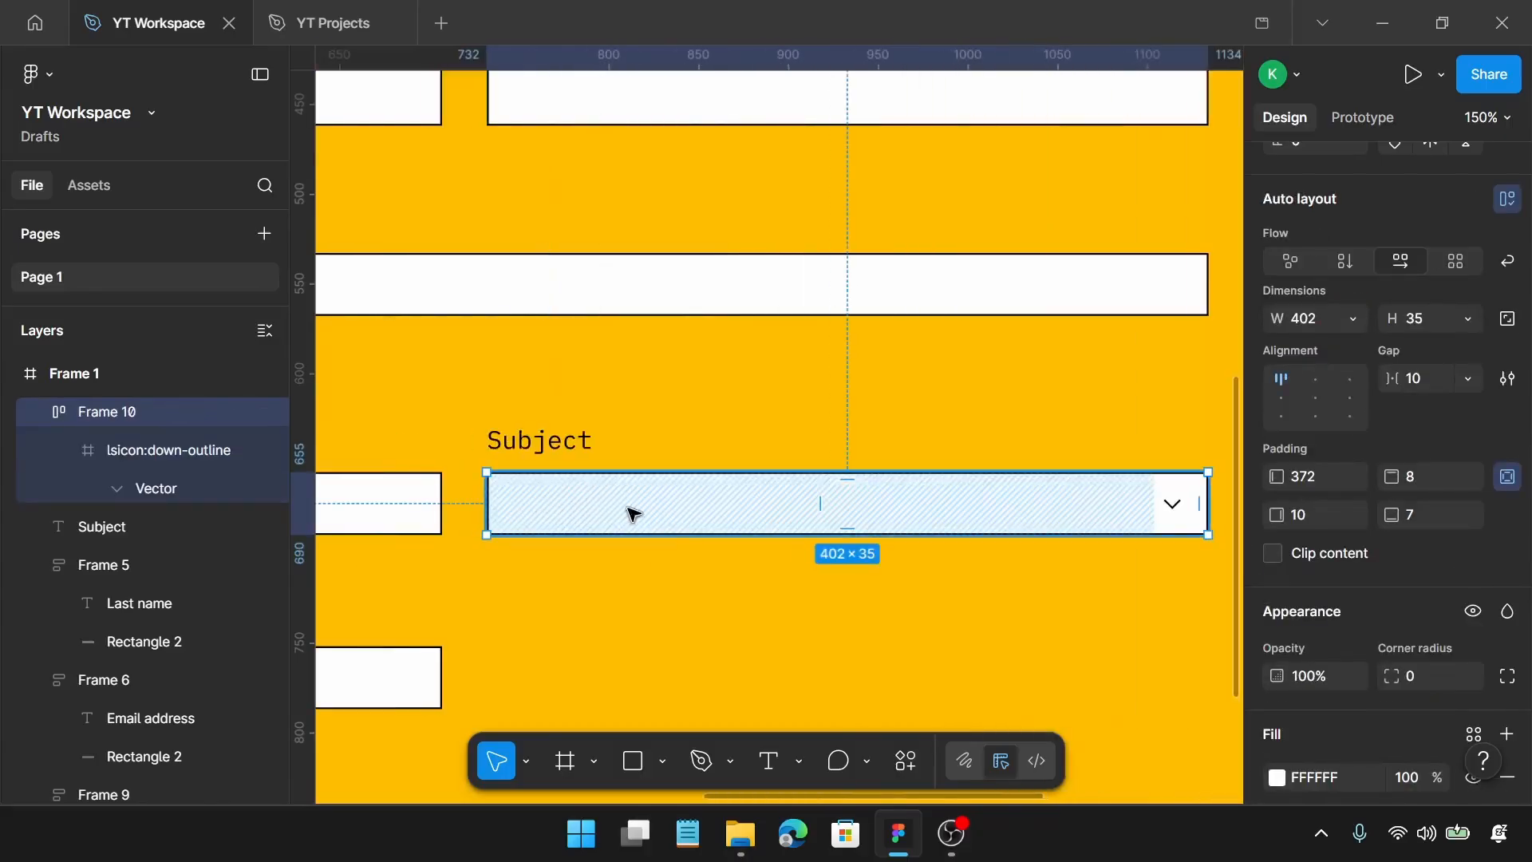
{"action": "left_click", "coordinate": [530, 452], "text": "shift"}
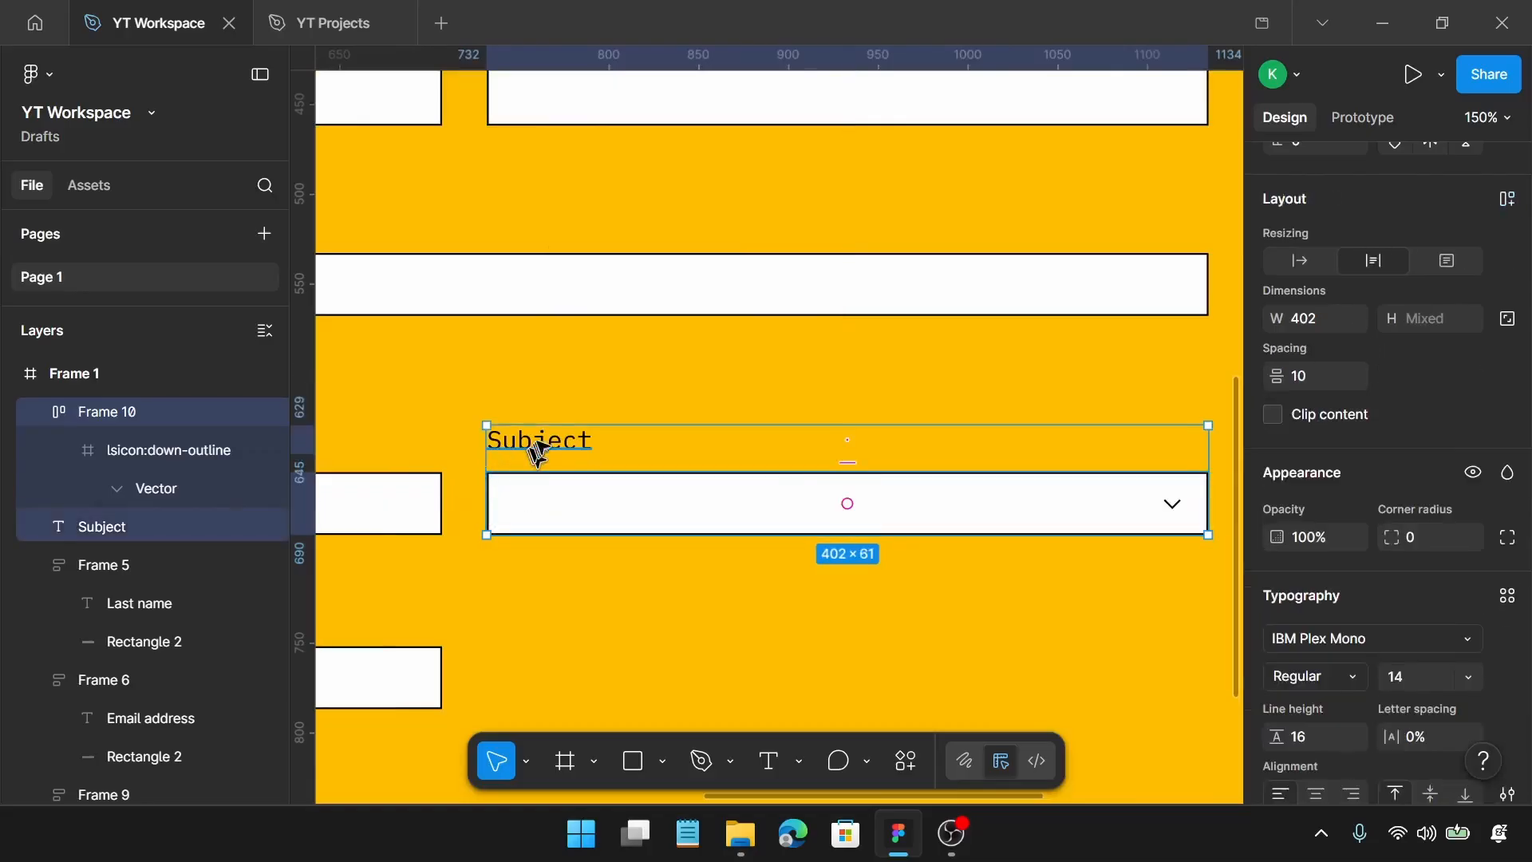
{"action": "key", "text": "shift+a"}
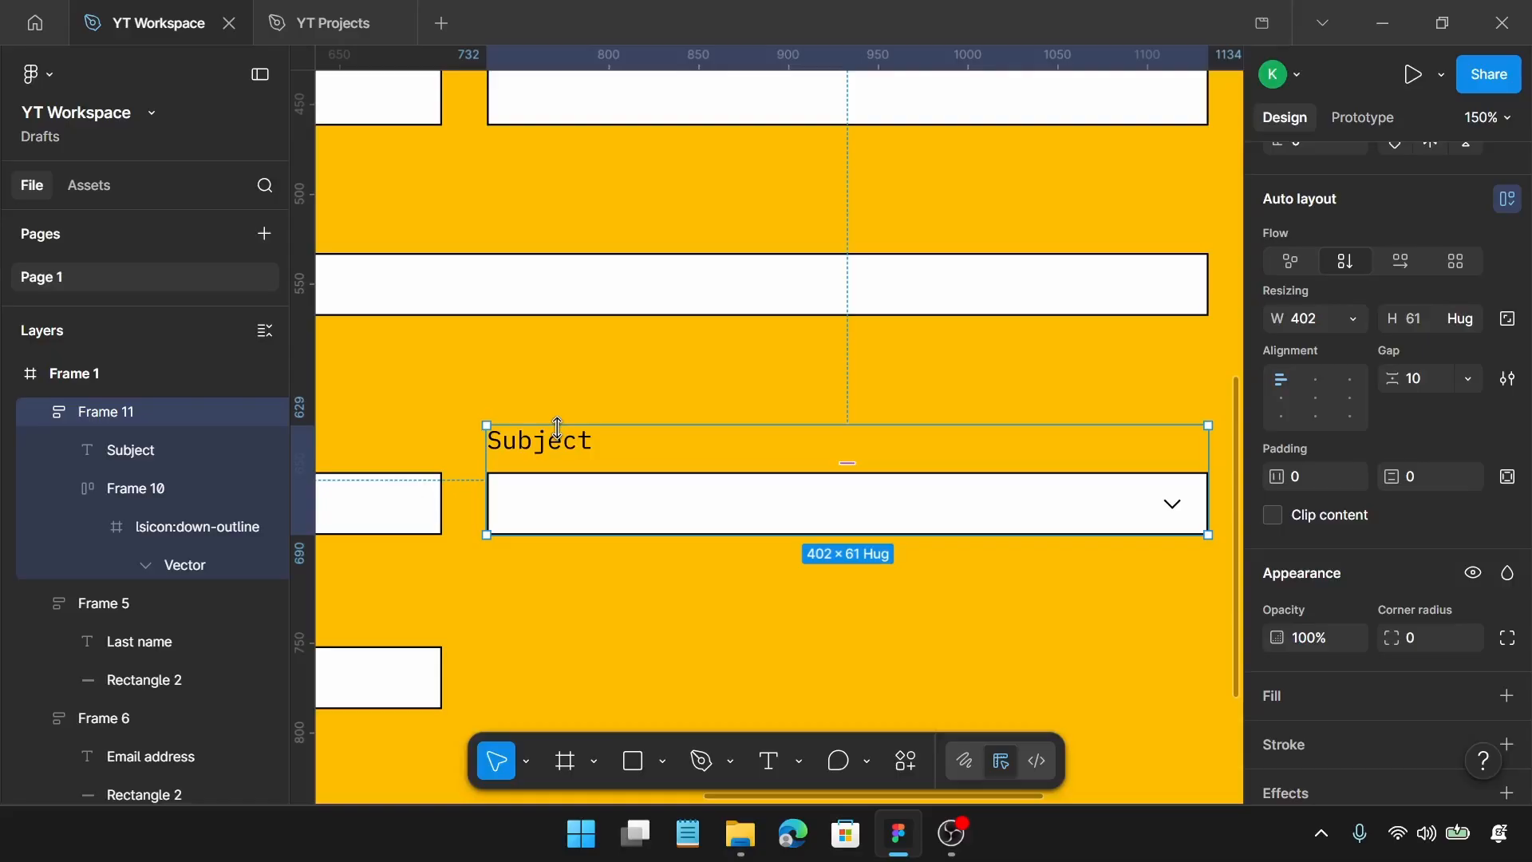
Ungroup the fourth row's auto layout frame into its separate label and rectangle
{"action": "scroll", "coordinate": [557, 427], "scroll_direction": "down", "scroll_amount": 5}
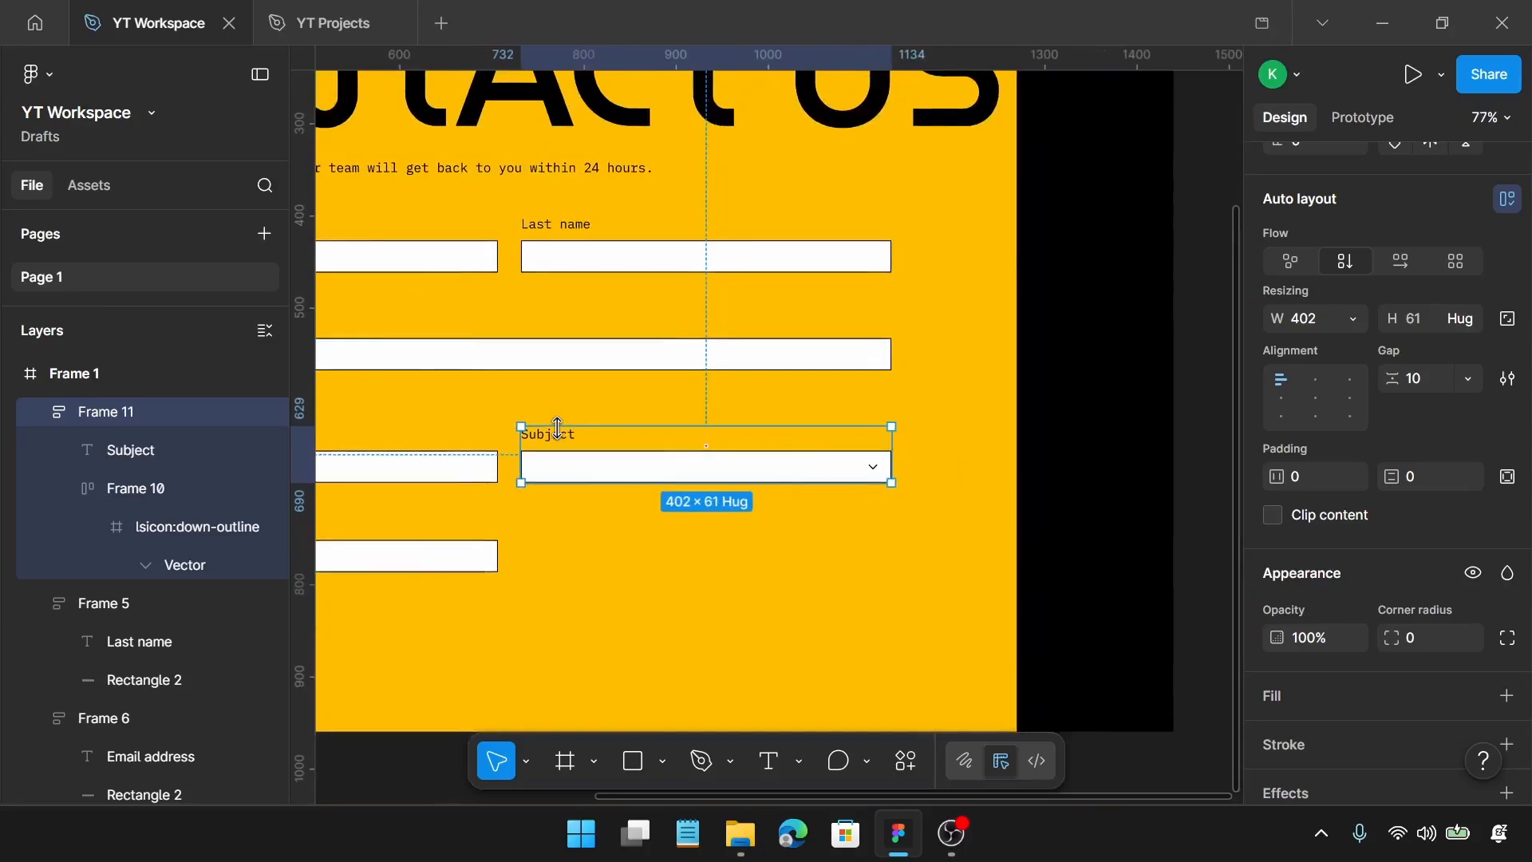
{"action": "left_click", "coordinate": [540, 568]}
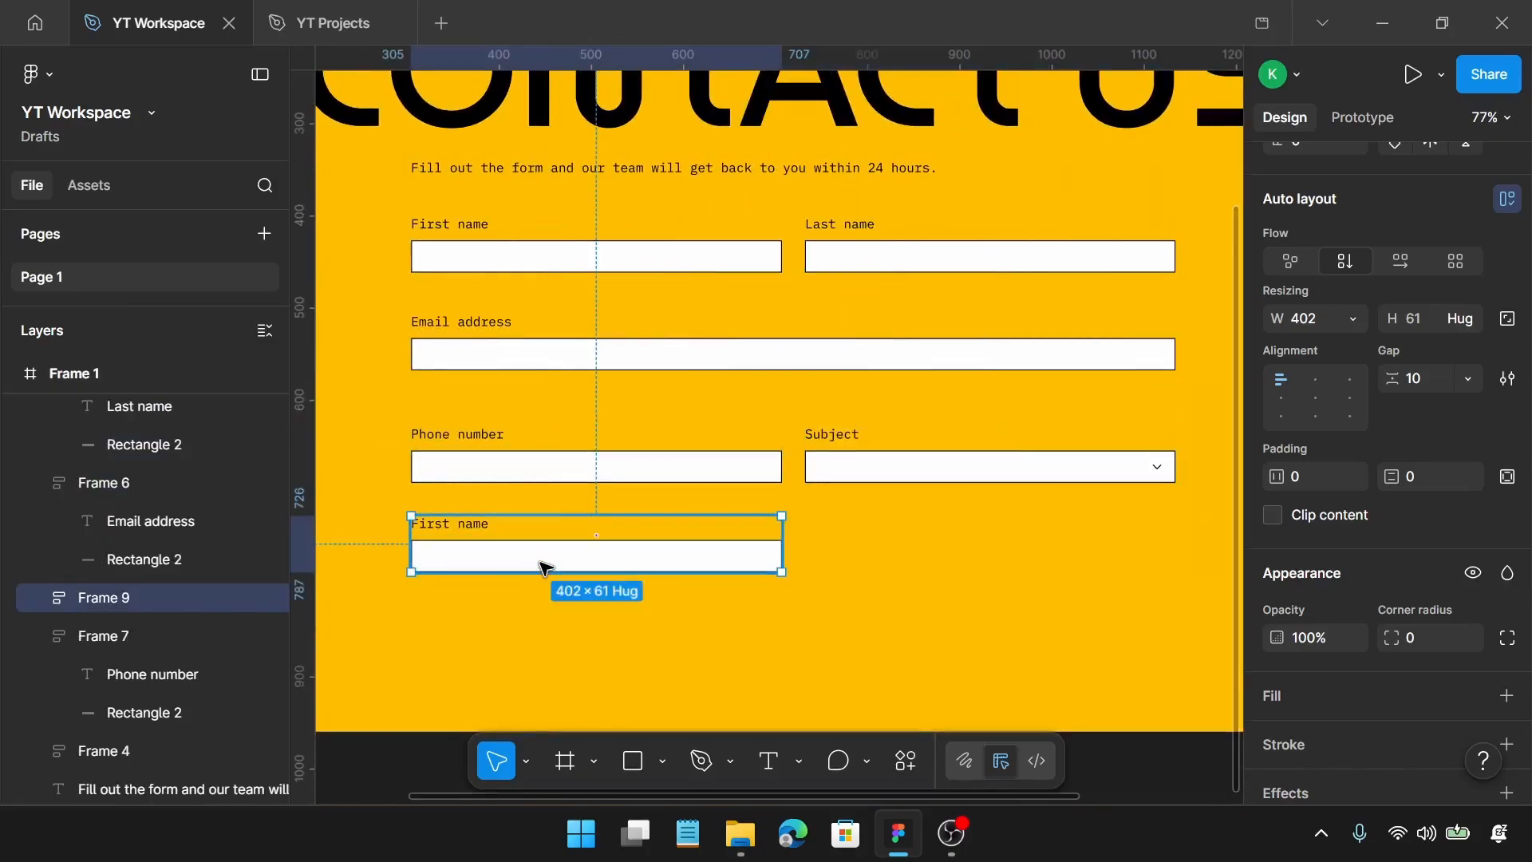
{"action": "key", "text": "ctrl+shift+g"}
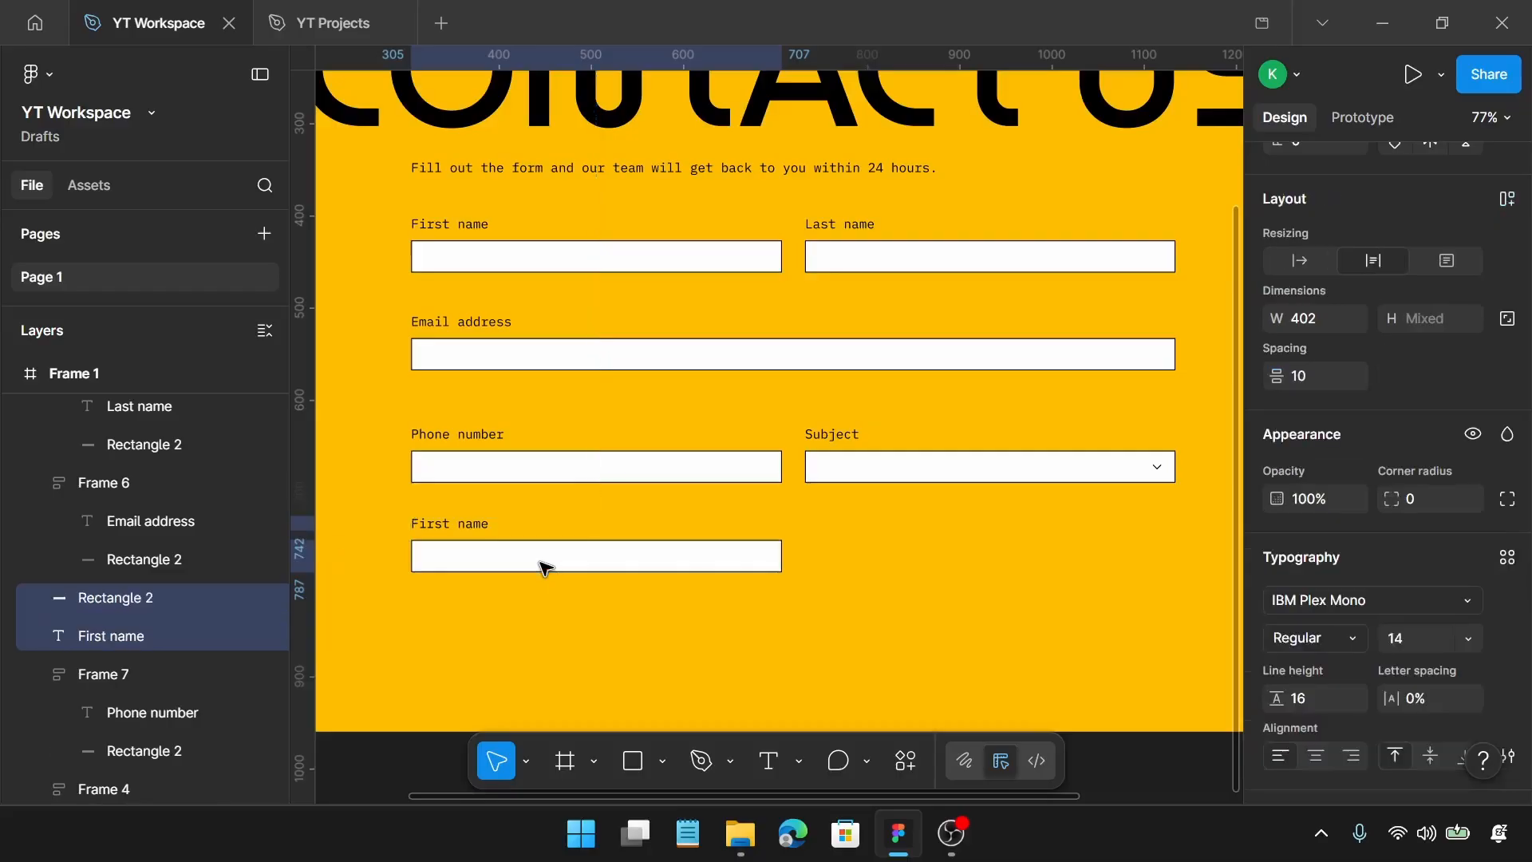
Replace the fourth row's label with "Message"
{"action": "left_click", "coordinate": [473, 525]}
{"action": "type", "text": "M"}
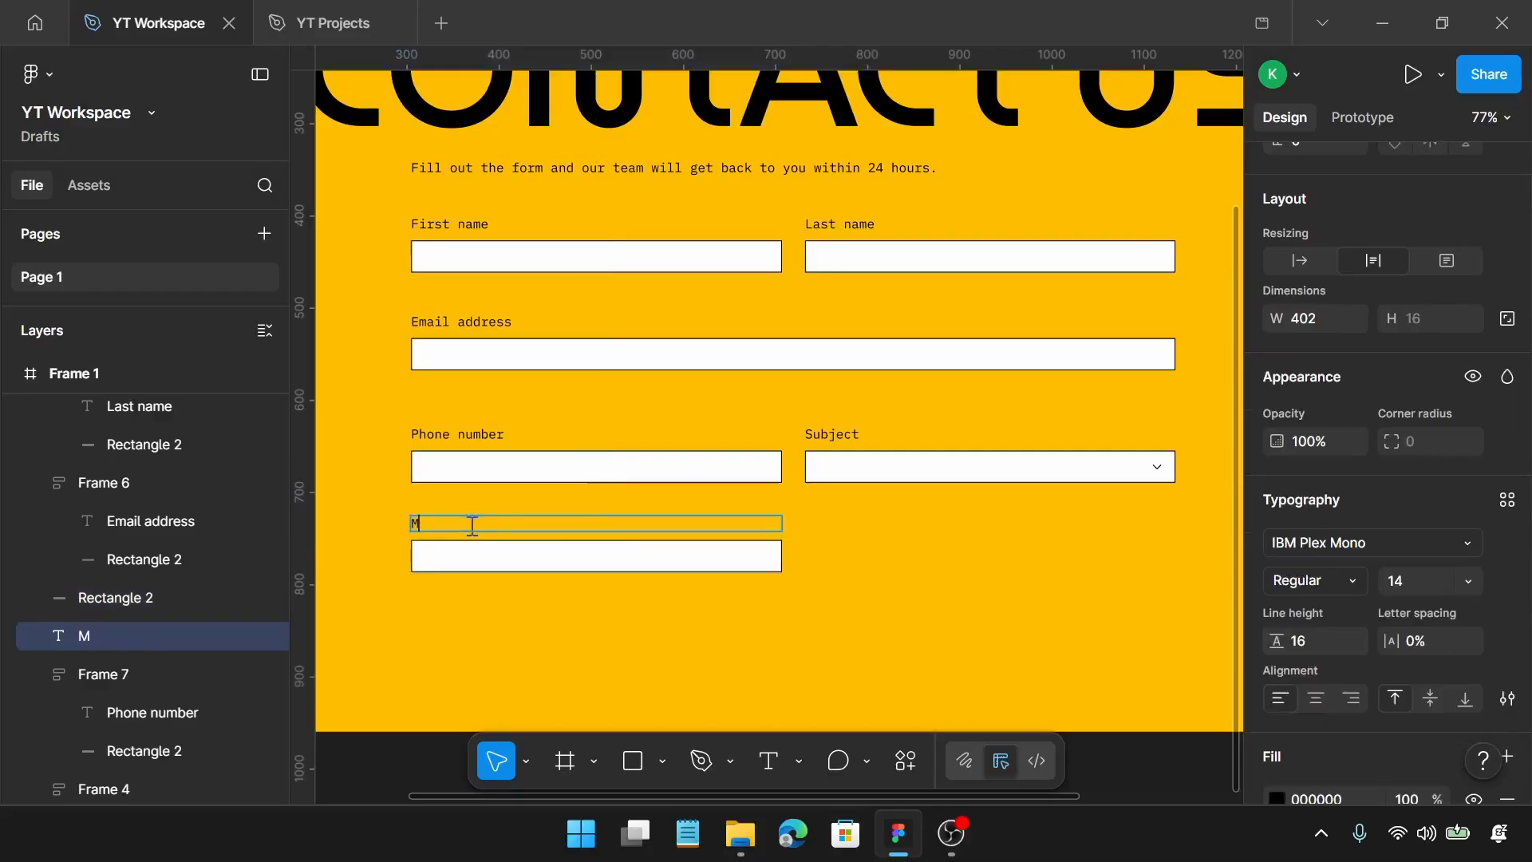
{"action": "type", "text": "essage4"}
{"action": "key", "text": "BackSpace"}
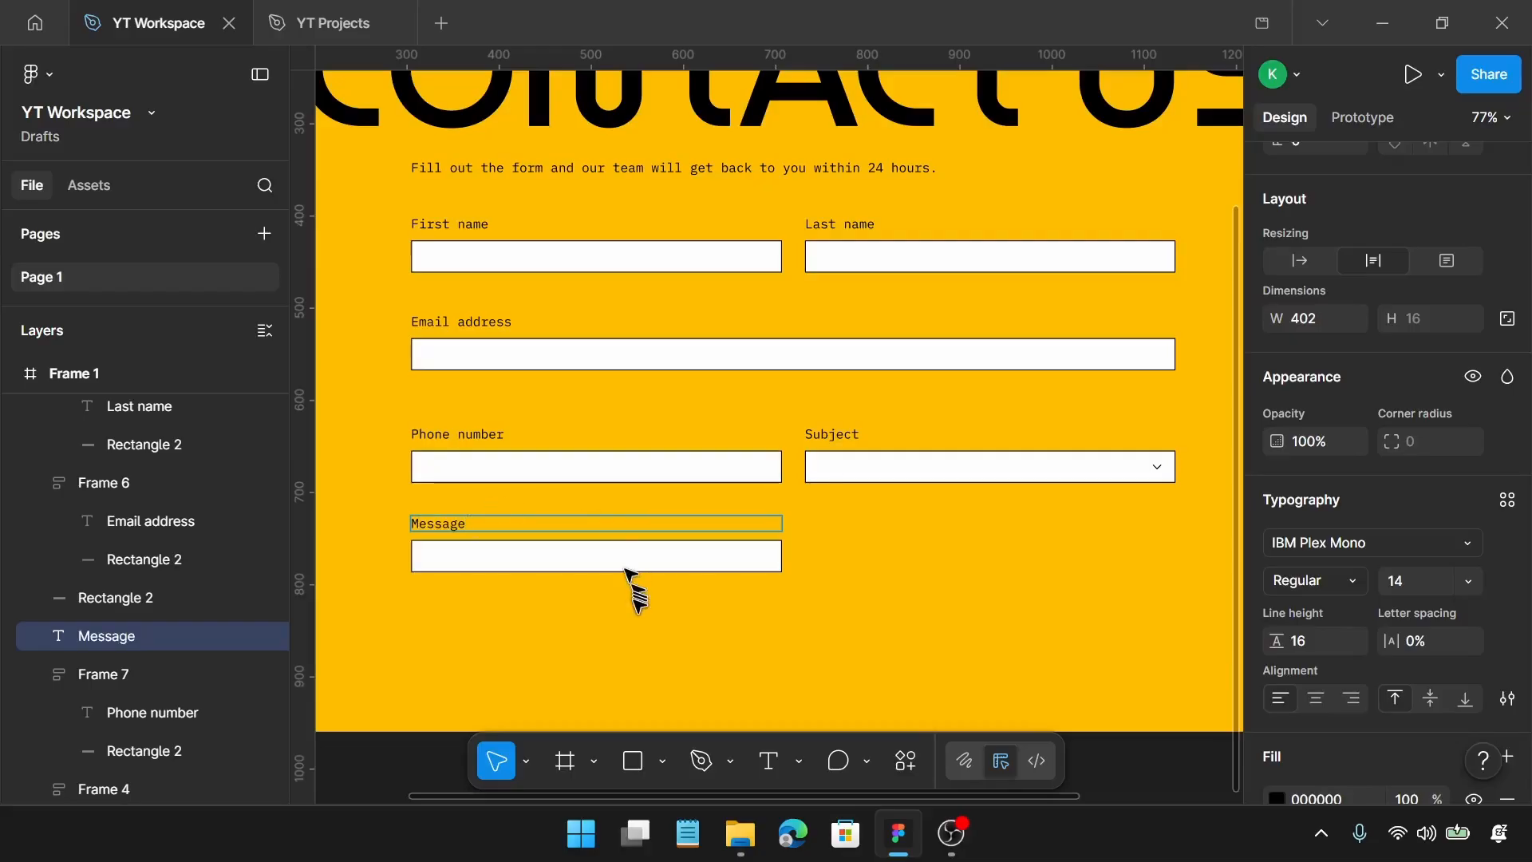
{"action": "key", "text": "Escape"}
Widen the Message rectangle to 829, flush with the Subject field's right edge, and set its height to 115
{"action": "left_click", "coordinate": [718, 566]}
{"action": "left_click_drag", "start_coordinate": [781, 556], "coordinate": [1173, 547]}
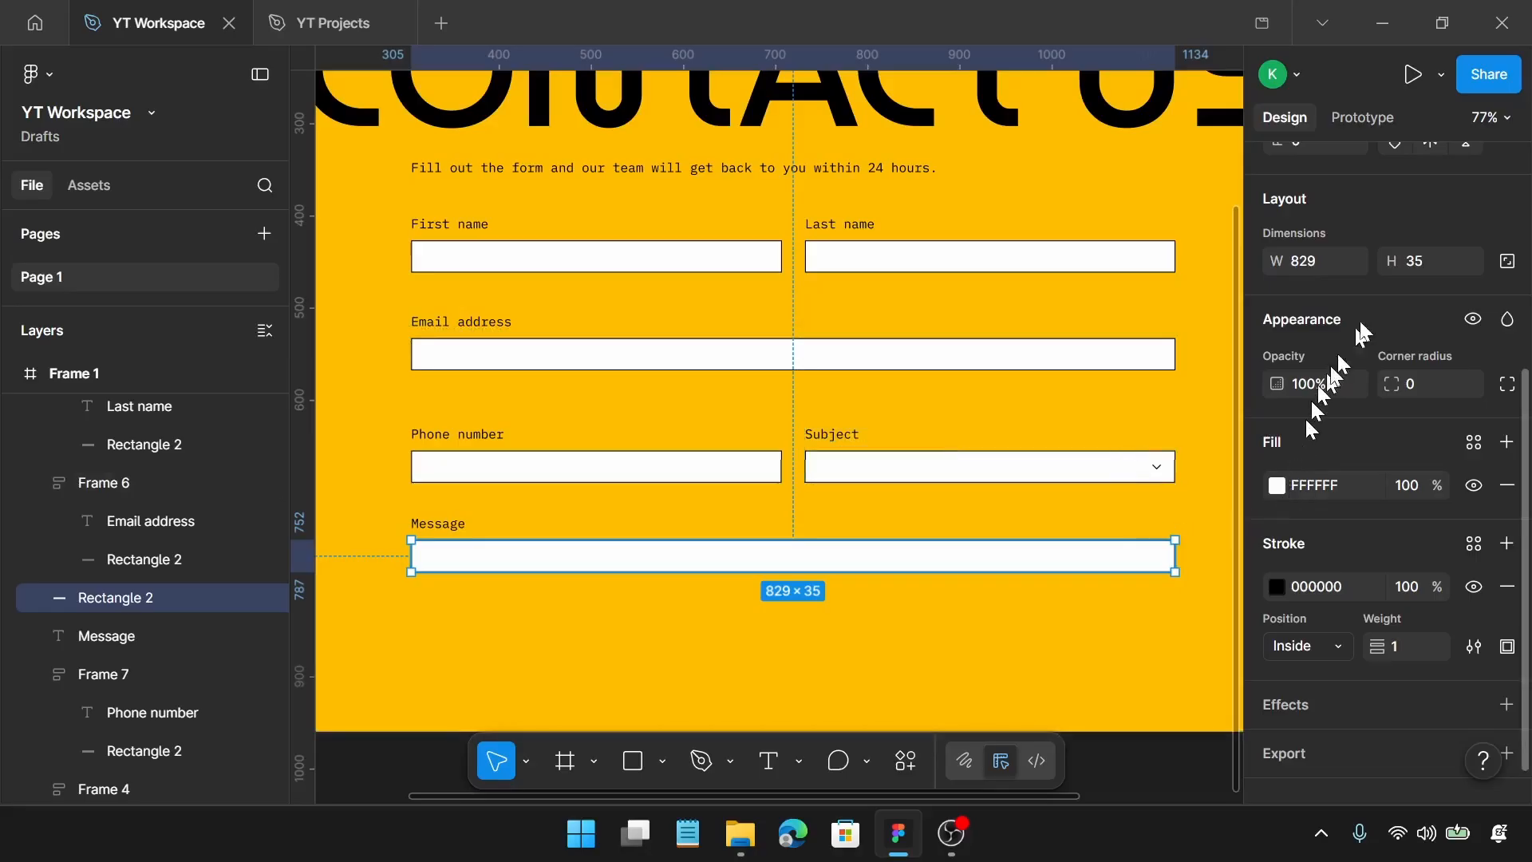
{"action": "left_click", "coordinate": [1449, 270]}
{"action": "type", "text": "115"}
{"action": "key", "text": "Return"}
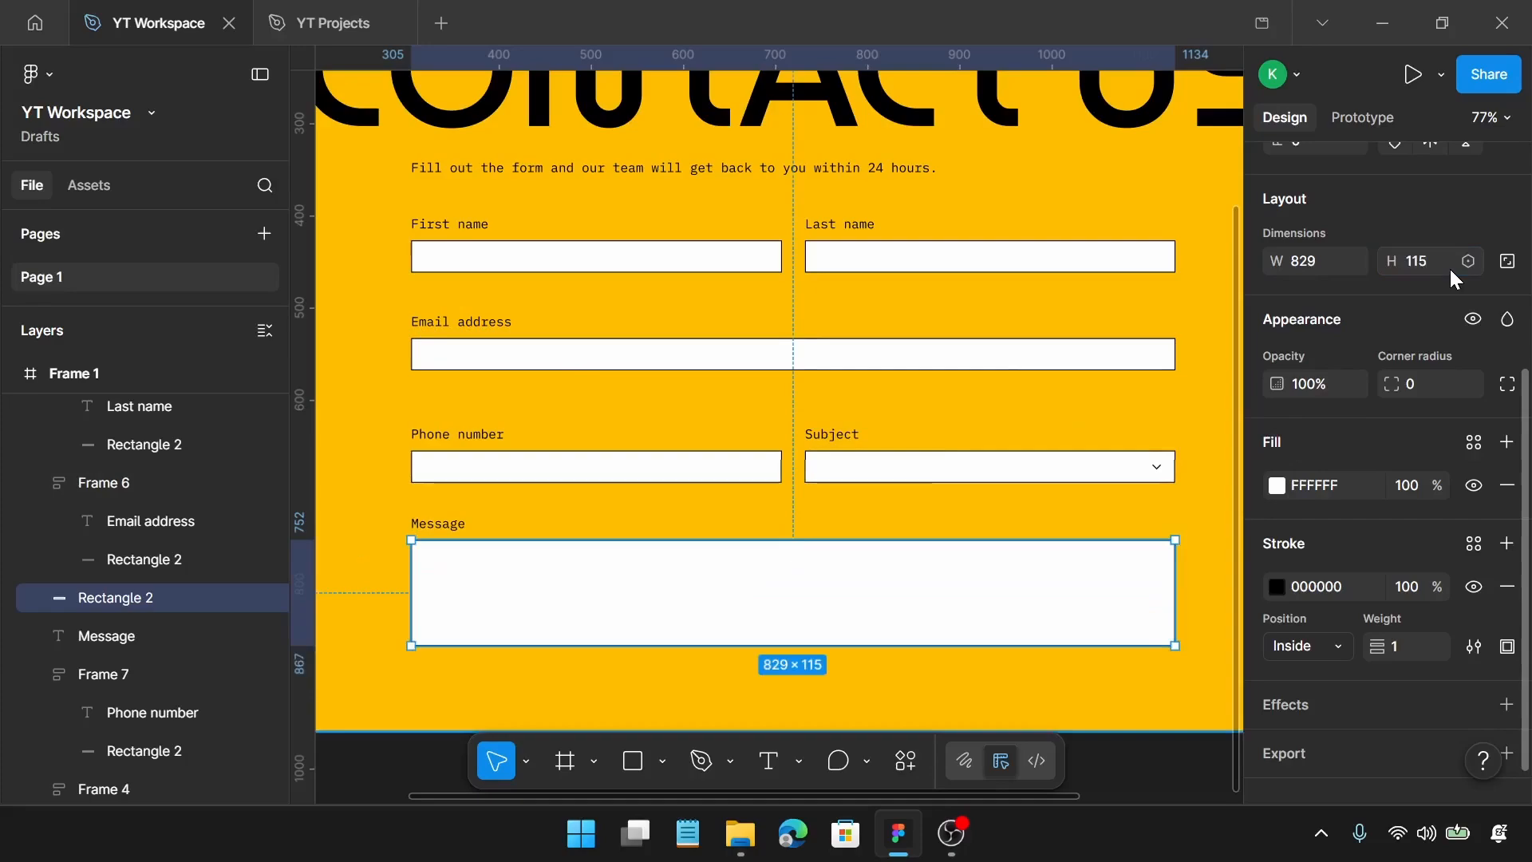
Duplicate the Message label and place the copy inside the Message box near its upper-left corner
{"action": "scroll", "coordinate": [494, 590], "scroll_direction": "up", "scroll_amount": 5}
{"action": "scroll", "coordinate": [518, 519], "scroll_direction": "left", "scroll_amount": 2}
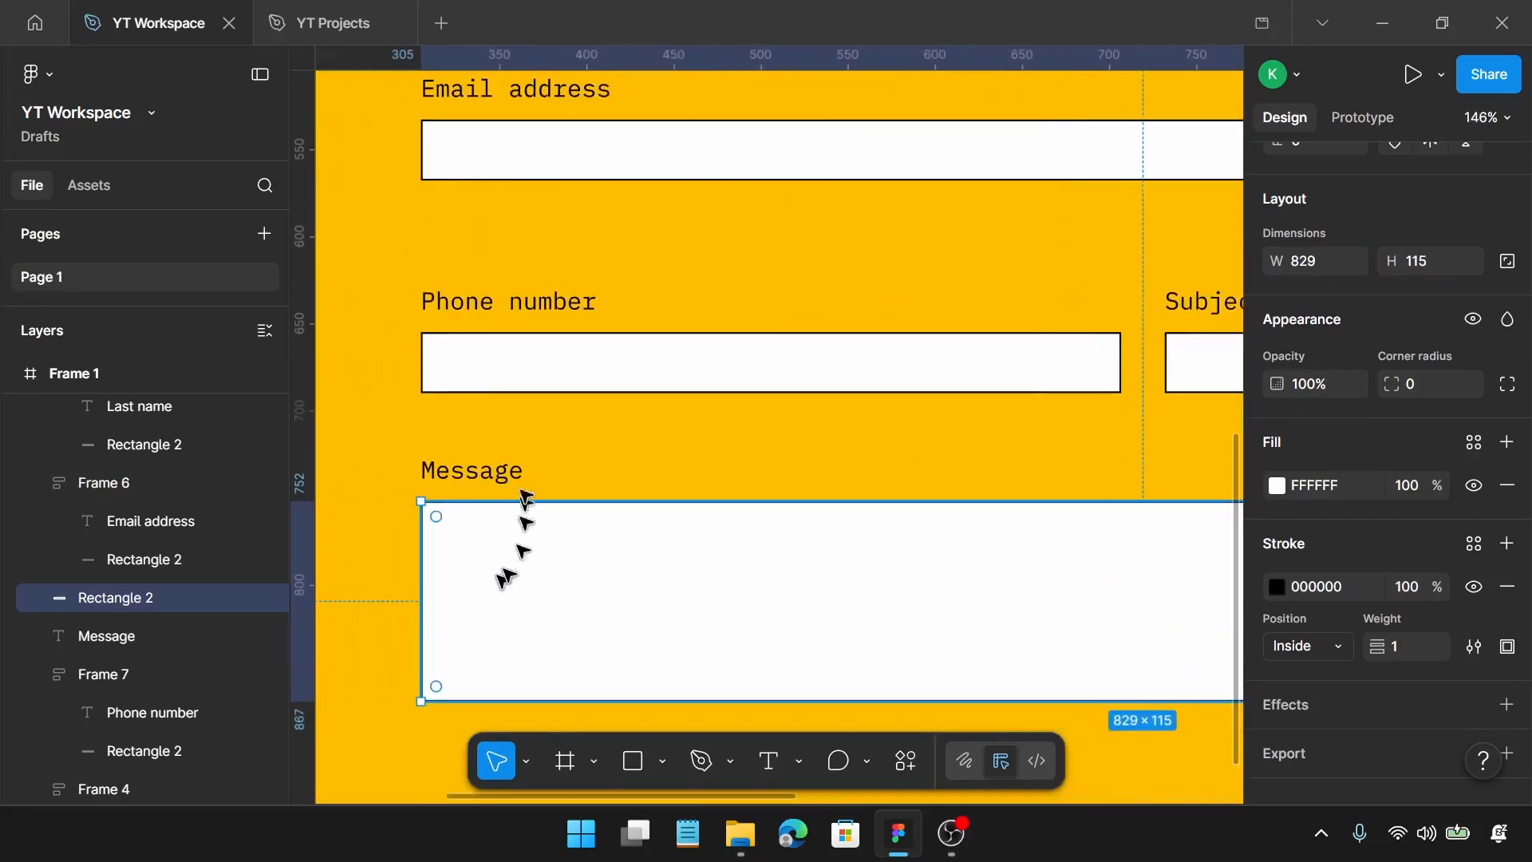
{"action": "left_click", "coordinate": [479, 474]}
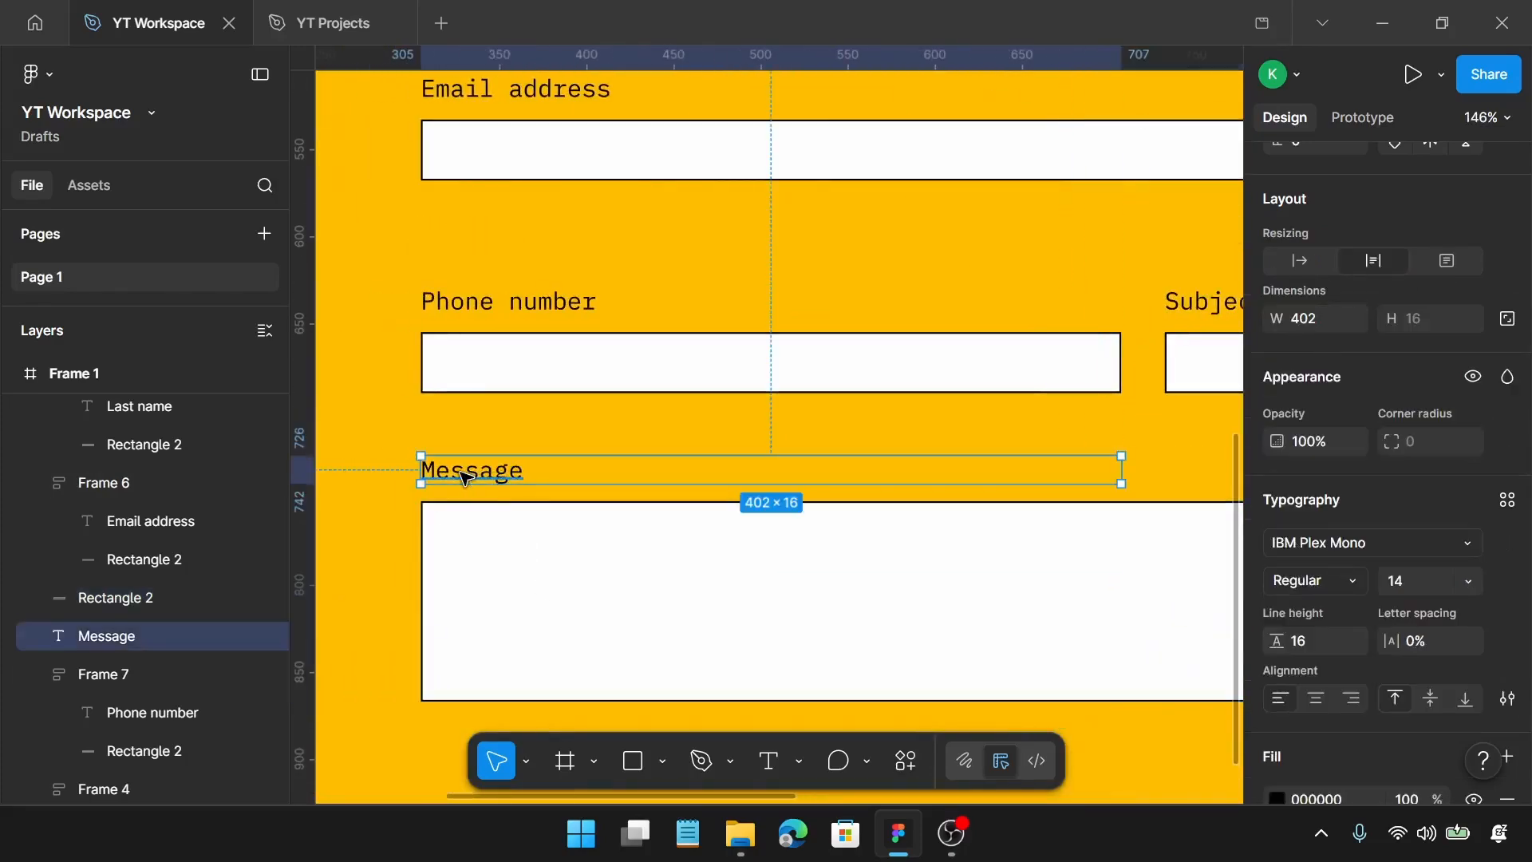
{"action": "left_click_drag", "start_coordinate": [460, 472], "coordinate": [474, 533]}
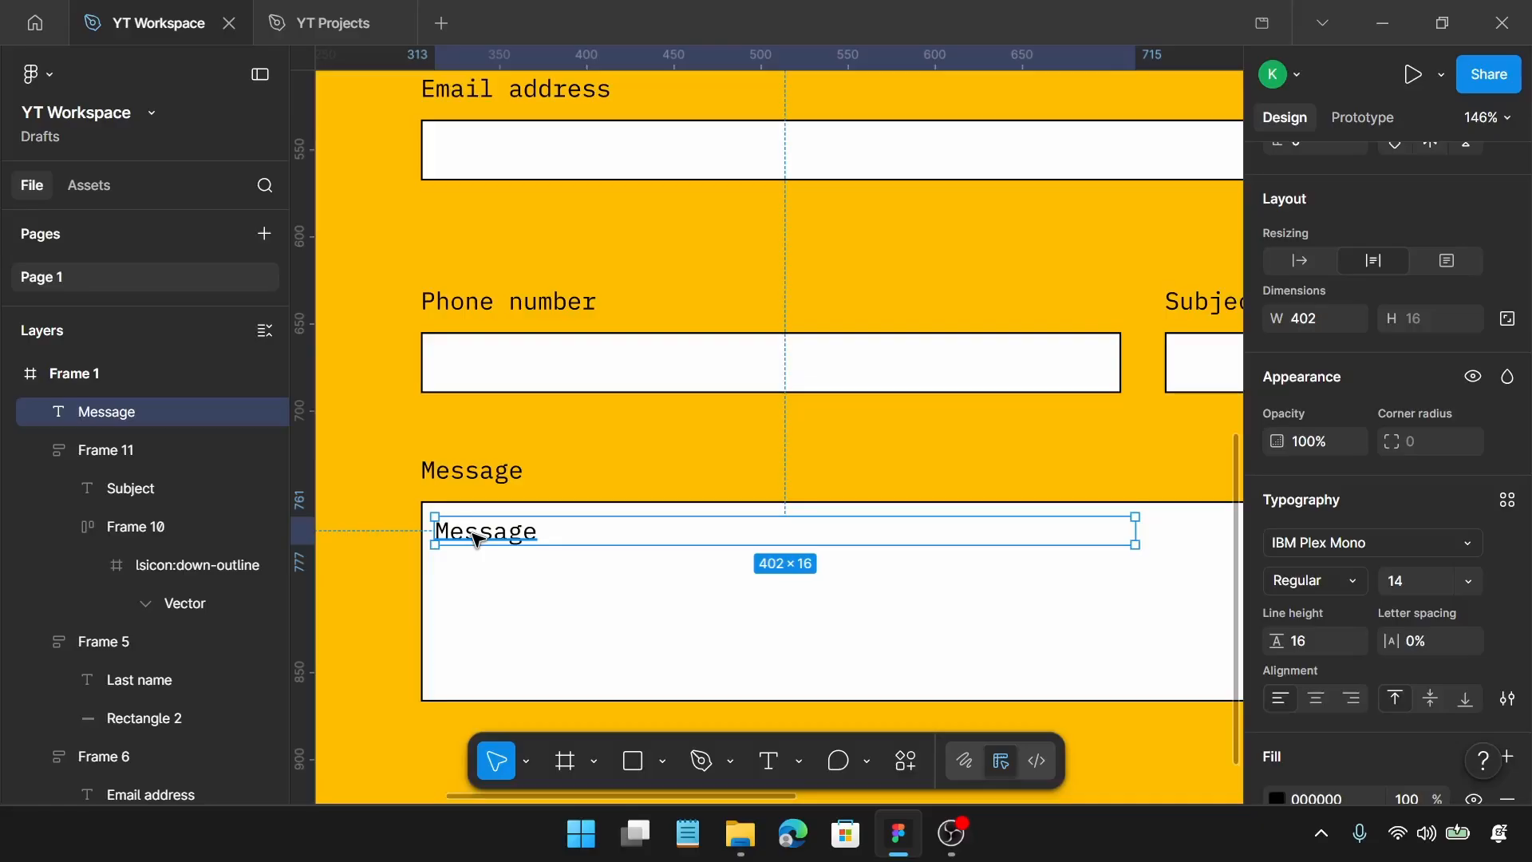
Set the text copy inside the Message box to font size 12 and line height 14
{"action": "type", "text": "12"}
{"action": "key", "text": "Return"}
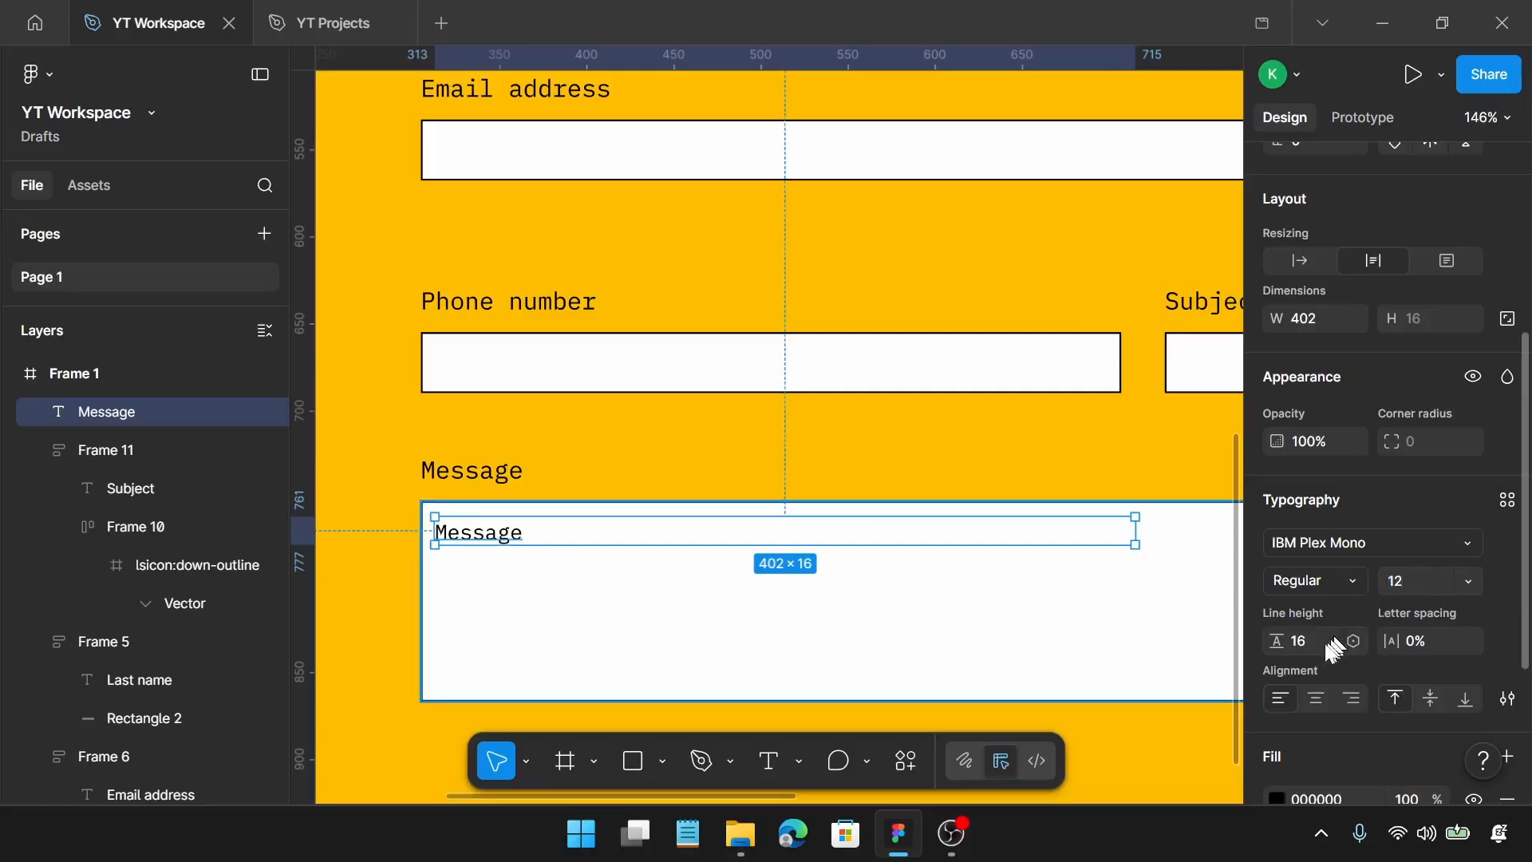
{"action": "type", "text": "14"}
{"action": "key", "text": "Return"}
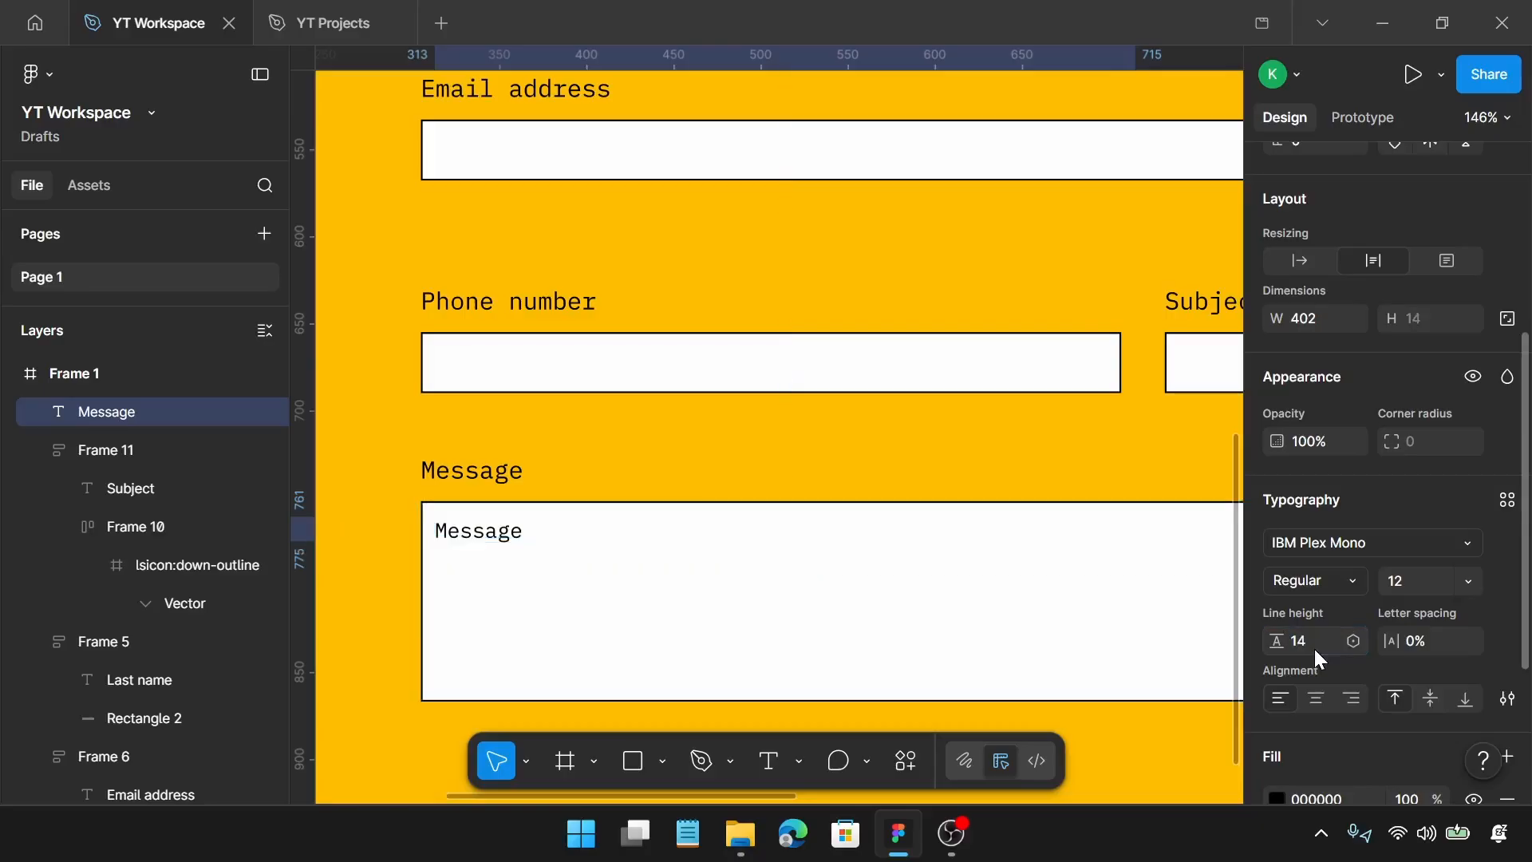
Change the fill of the text inside the Message box to grey 6B7280
{"action": "scroll", "coordinate": [1325, 665], "scroll_direction": "down", "scroll_amount": 3}
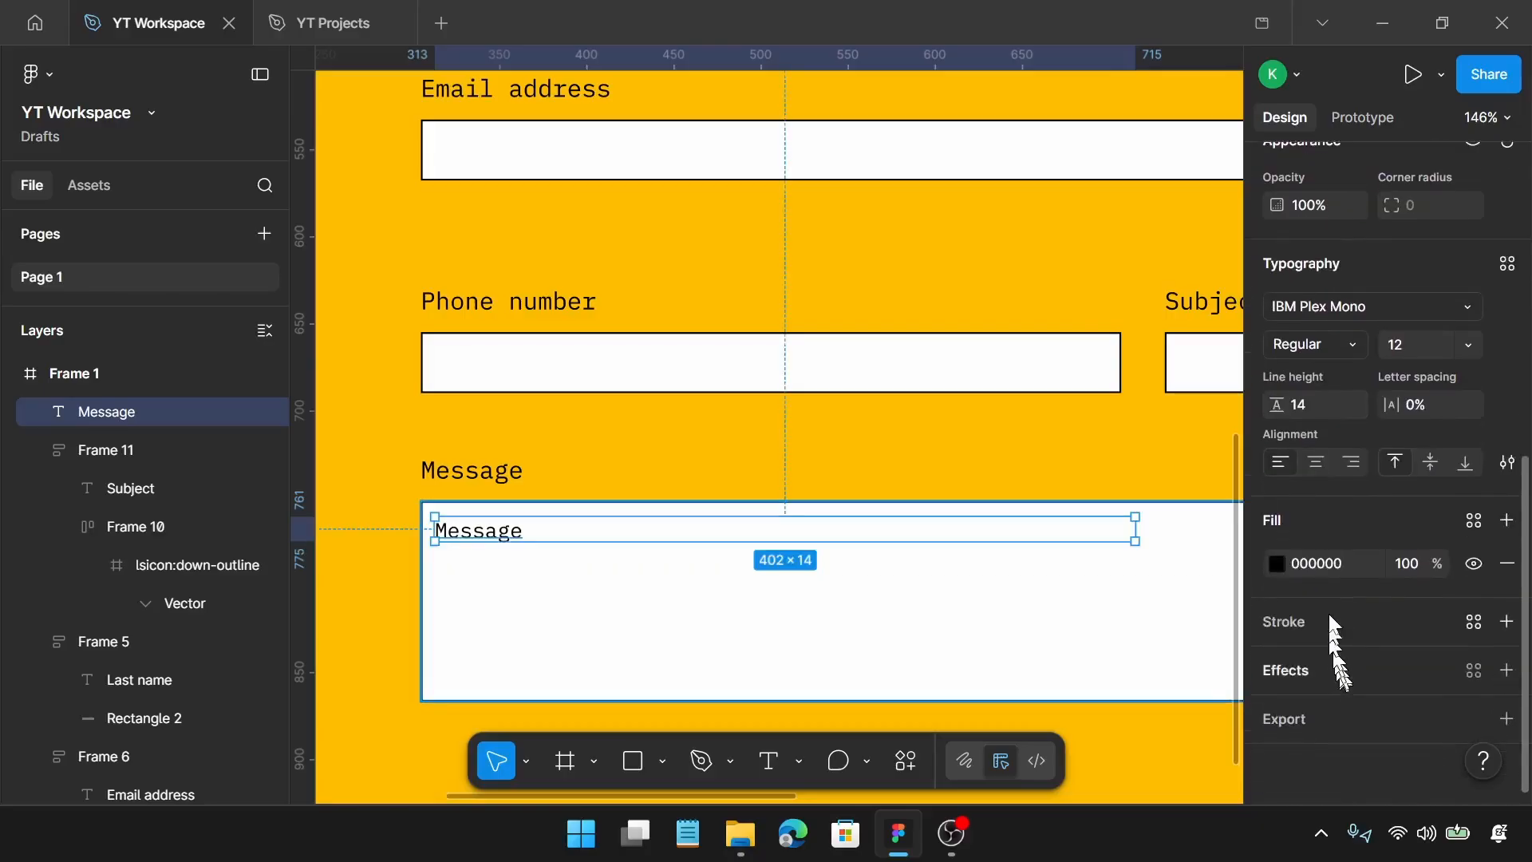
{"action": "left_click", "coordinate": [1330, 563]}
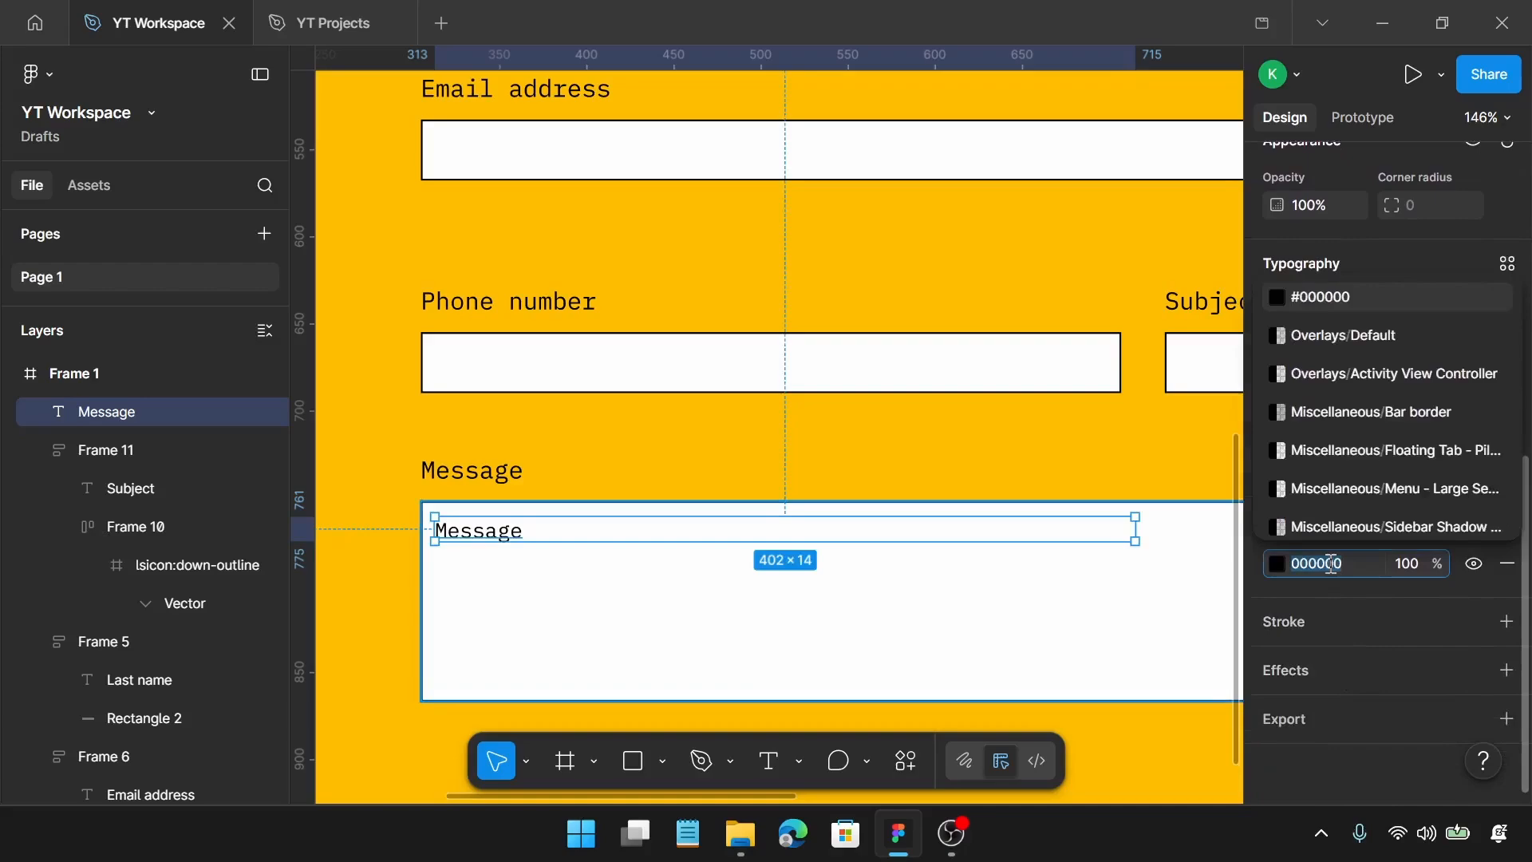
{"action": "type", "text": "6b"}
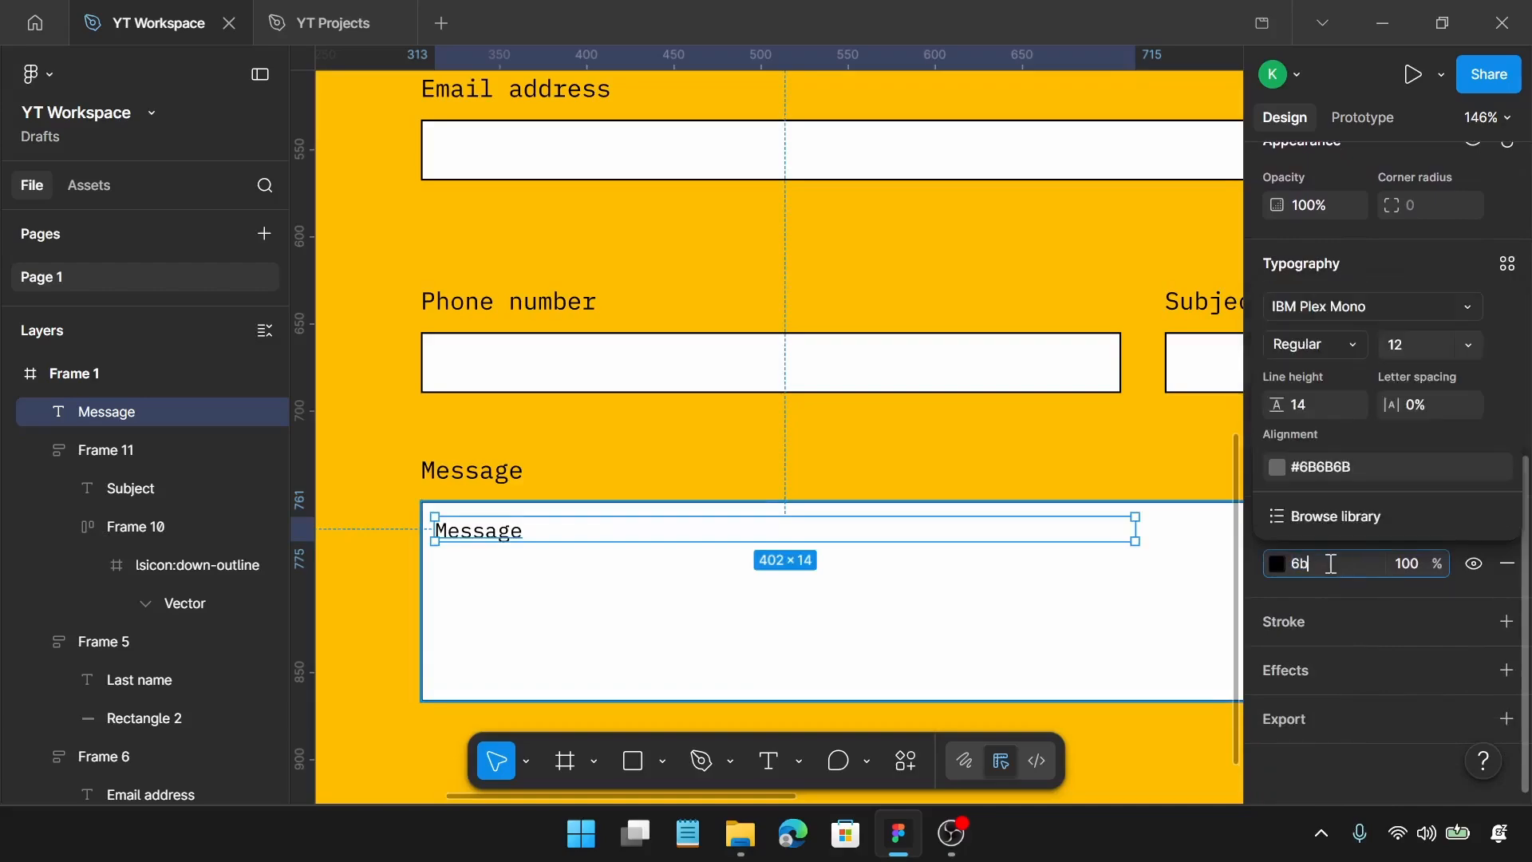
{"action": "type", "text": "7280"}
{"action": "key", "text": "Return"}
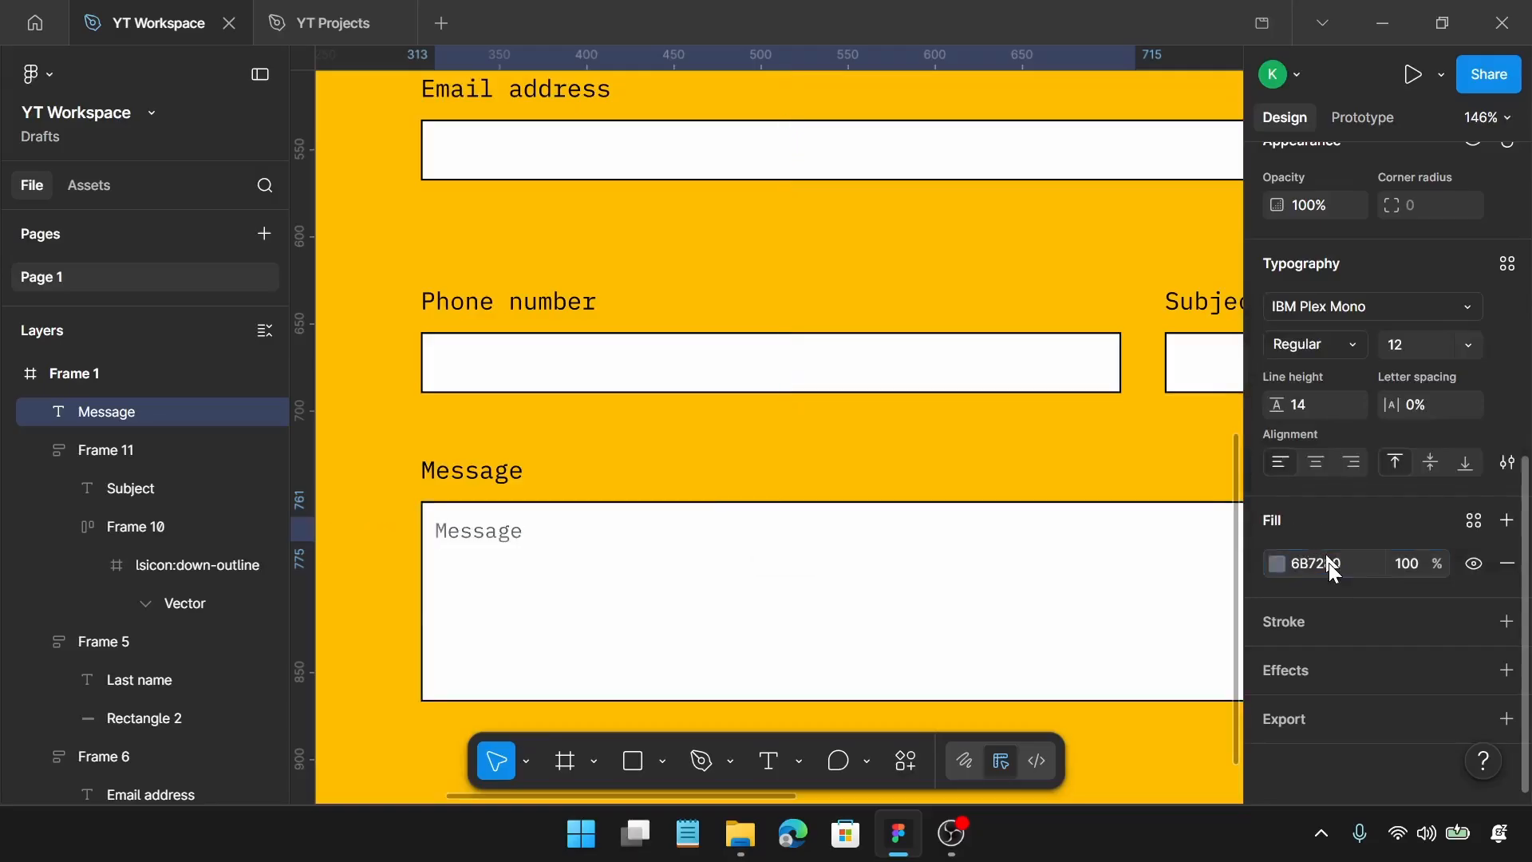
Replace the grey text inside the Message box with the placeholder "Write your message here"
{"action": "double_click", "coordinate": [504, 540]}
{"action": "type", "text": "Wri"}
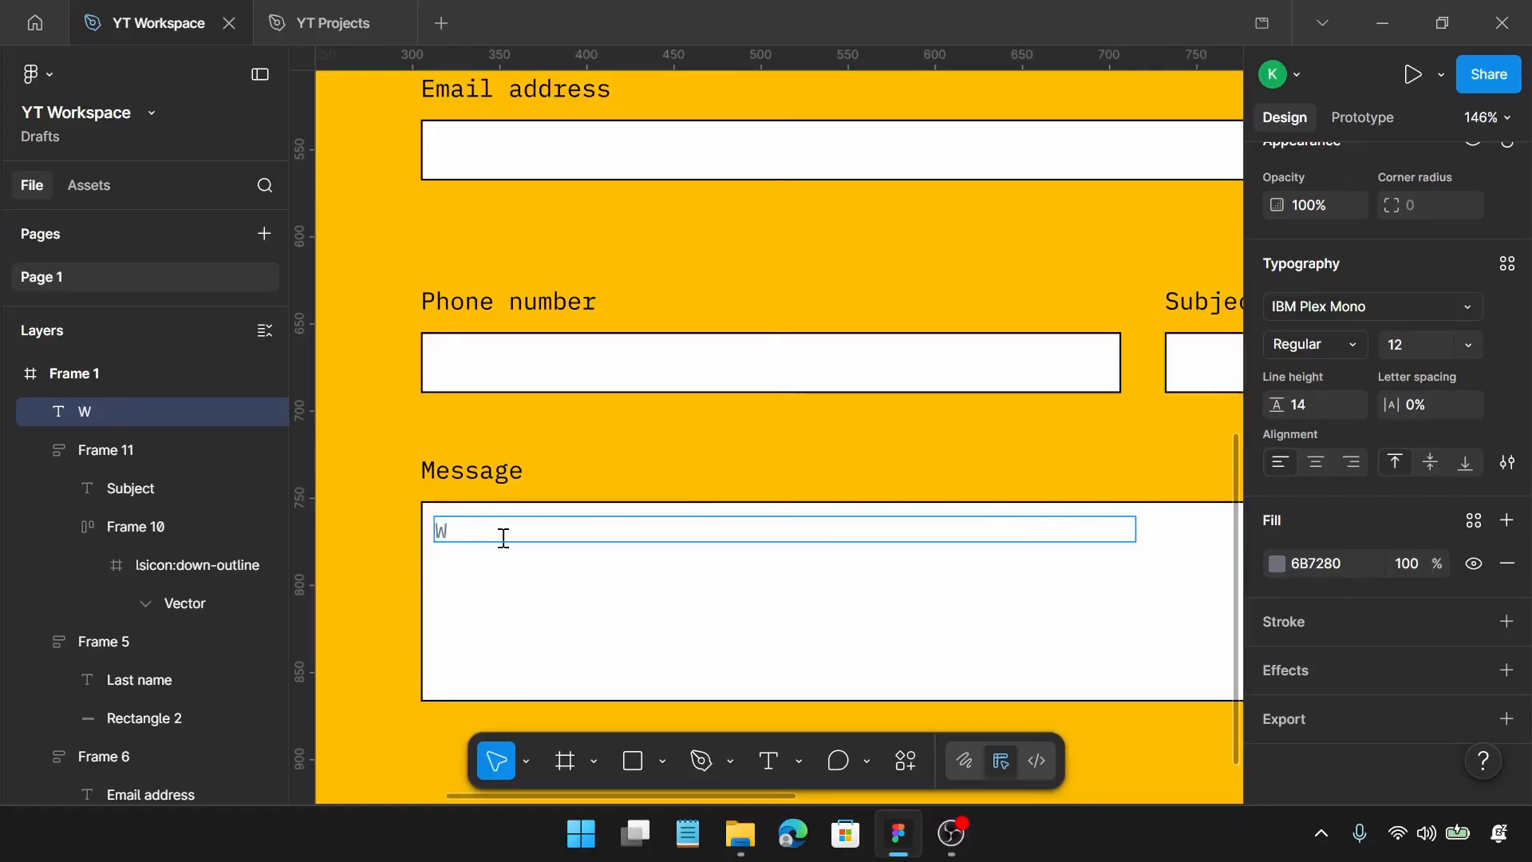
{"action": "key", "text": "BackSpace"}
{"action": "type", "text": "itr"}
{"action": "key", "text": "BackSpace"}
{"action": "type", "text": "eyour"}
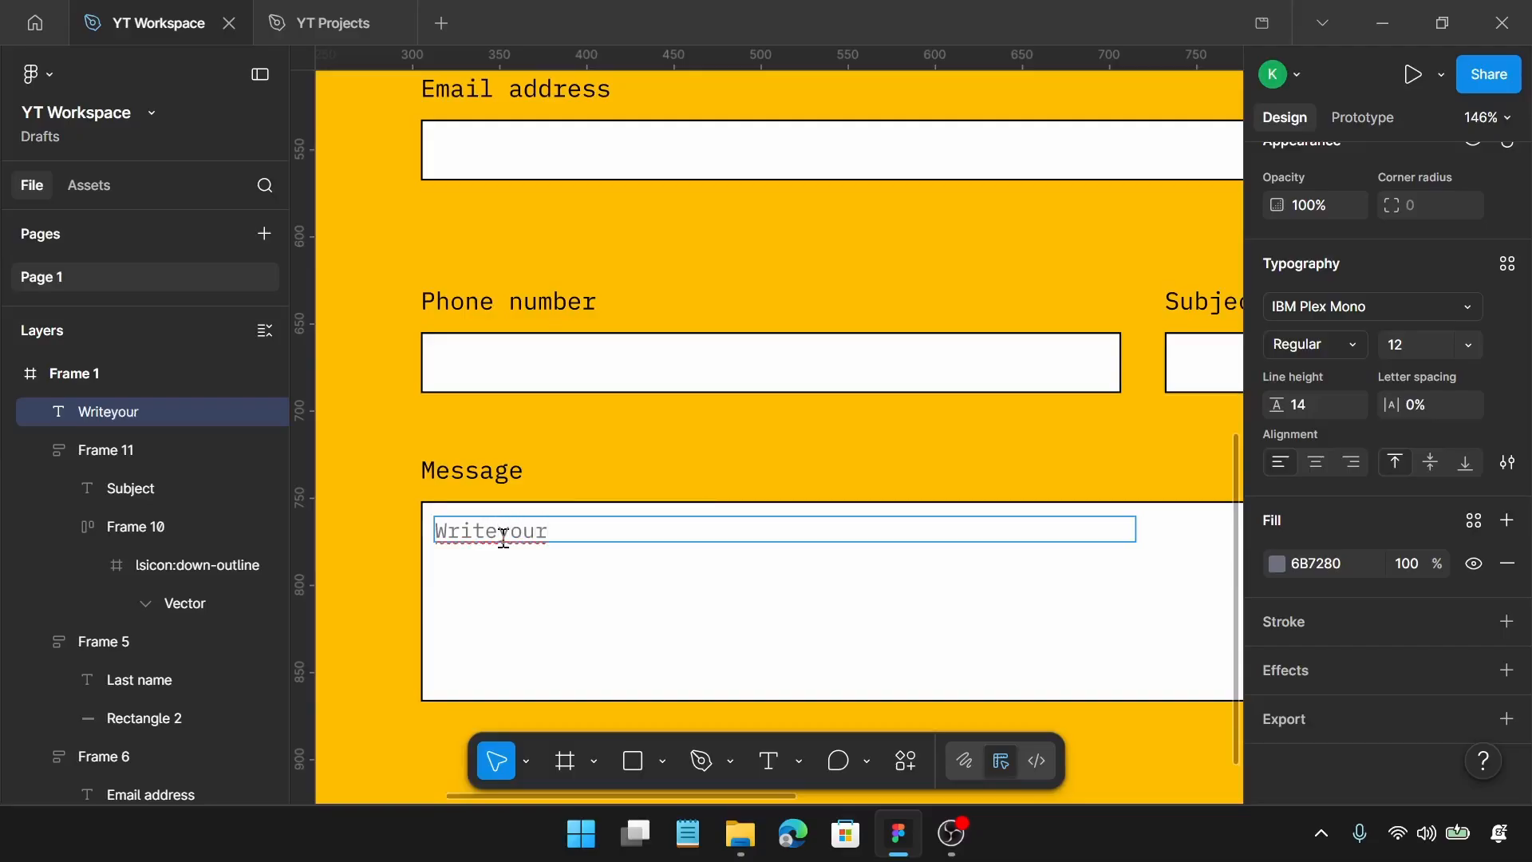
{"action": "type", "text": " message here"}
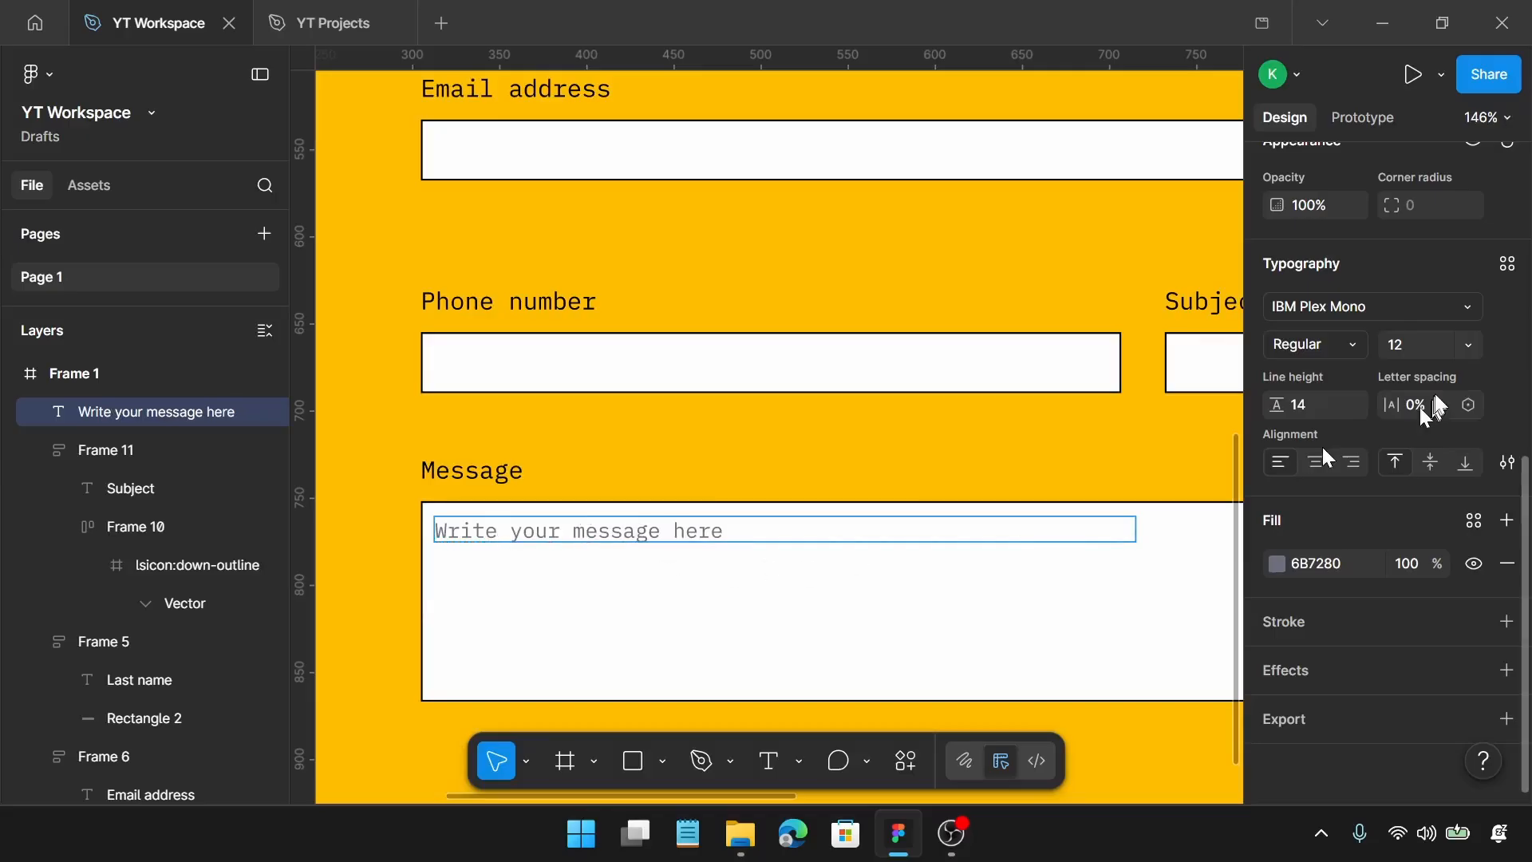
Switch the placeholder text's resizing to auto width and finish editing it
{"action": "scroll", "coordinate": [1372, 384], "scroll_direction": "up", "scroll_amount": 1}
{"action": "scroll", "coordinate": [1372, 385], "scroll_direction": "up", "scroll_amount": 5}
{"action": "left_click", "coordinate": [1298, 502]}
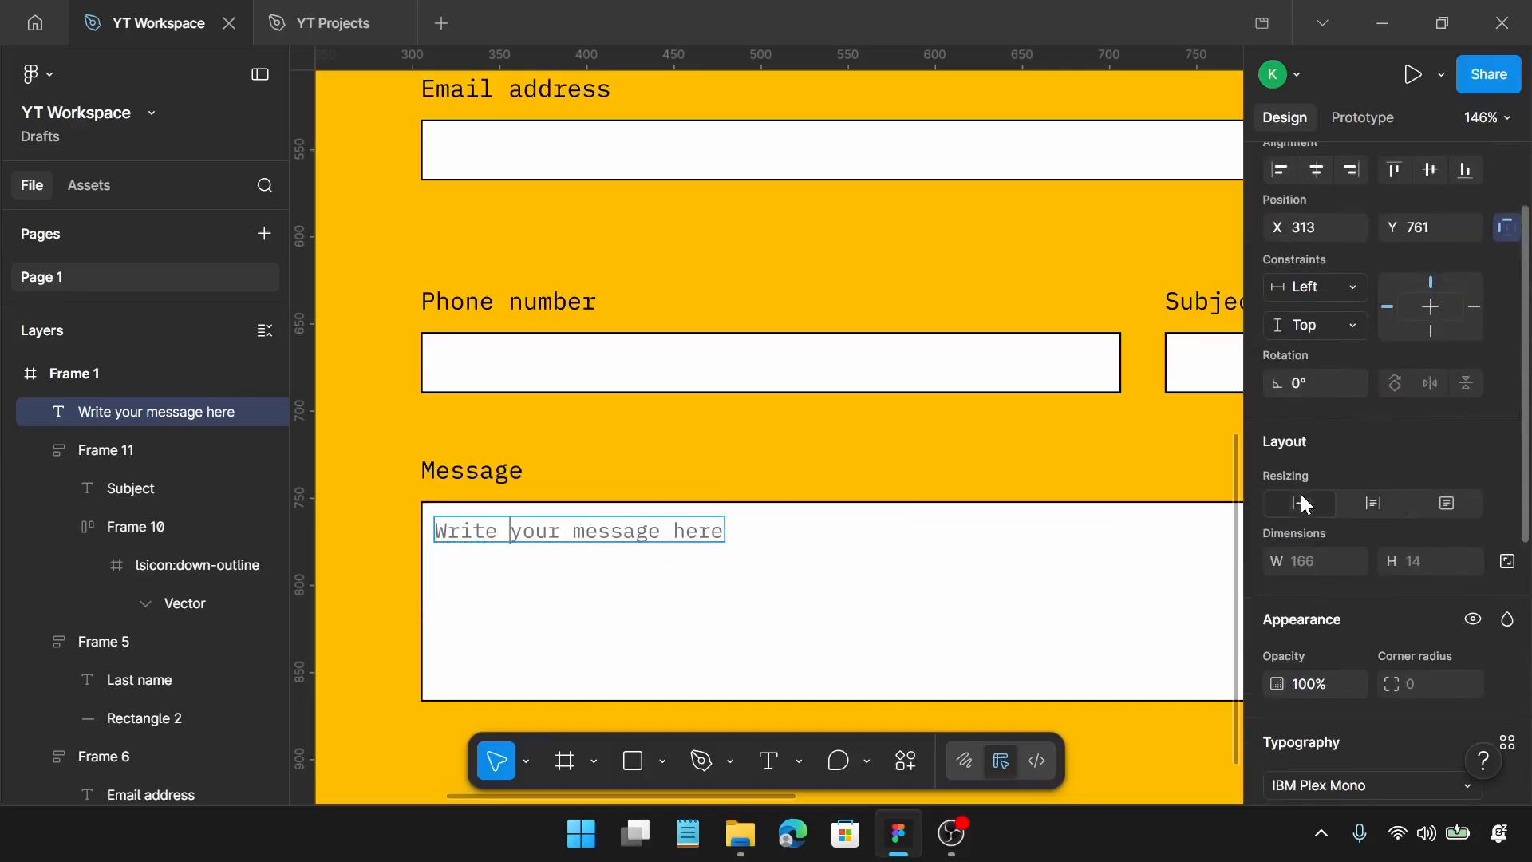
{"action": "scroll", "coordinate": [615, 609], "scroll_direction": "down", "scroll_amount": 1}
{"action": "key", "text": "Escape"}
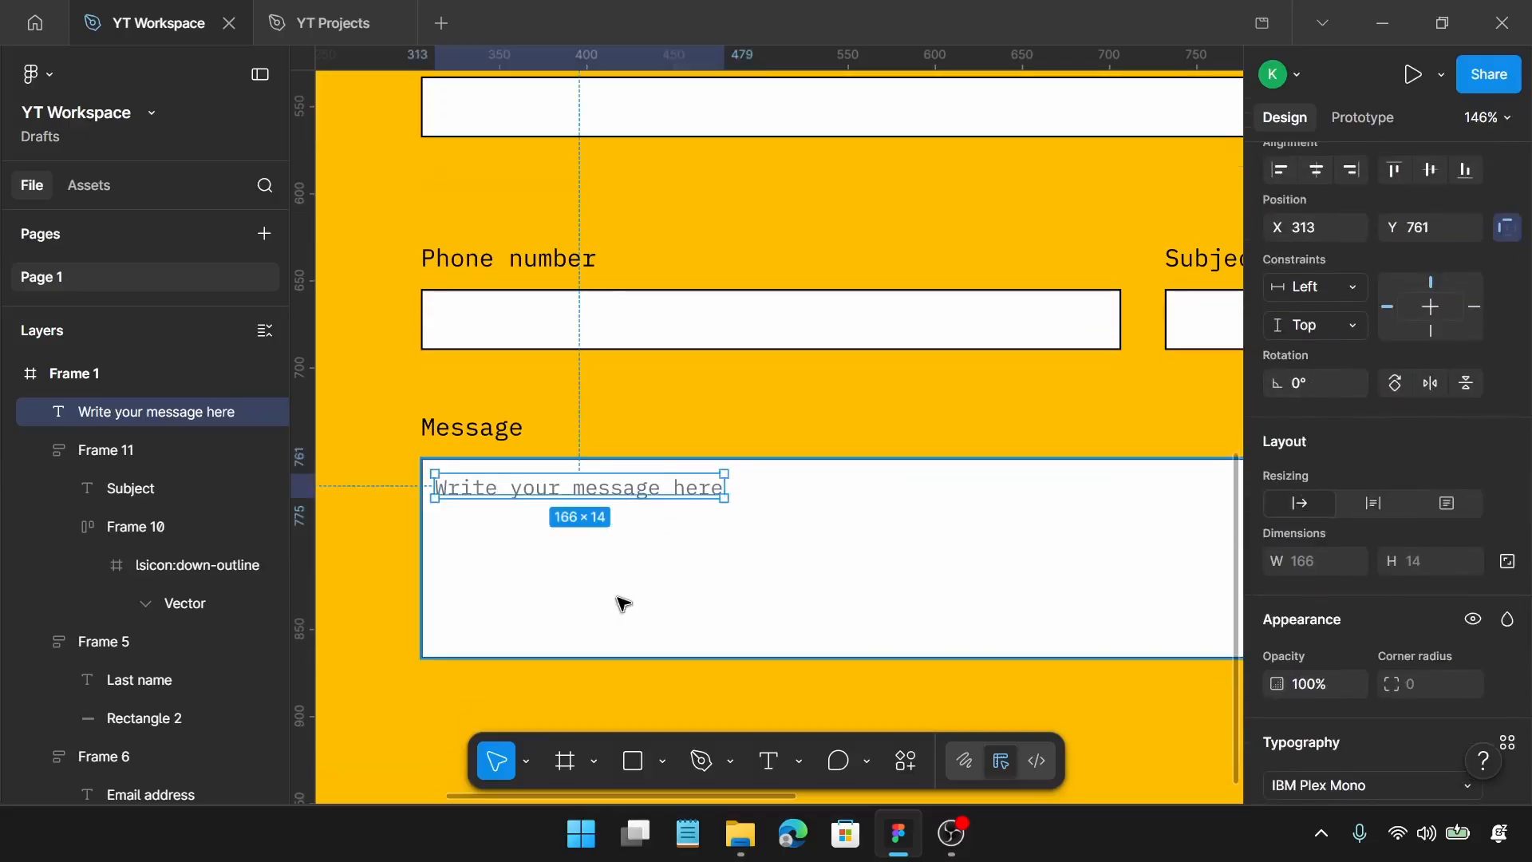
Duplicate the Message label just below the Message box, flush with its left edge, and set the copy to auto width
{"action": "left_click", "coordinate": [535, 595]}
{"action": "scroll", "coordinate": [537, 558], "scroll_direction": "down", "scroll_amount": 3}
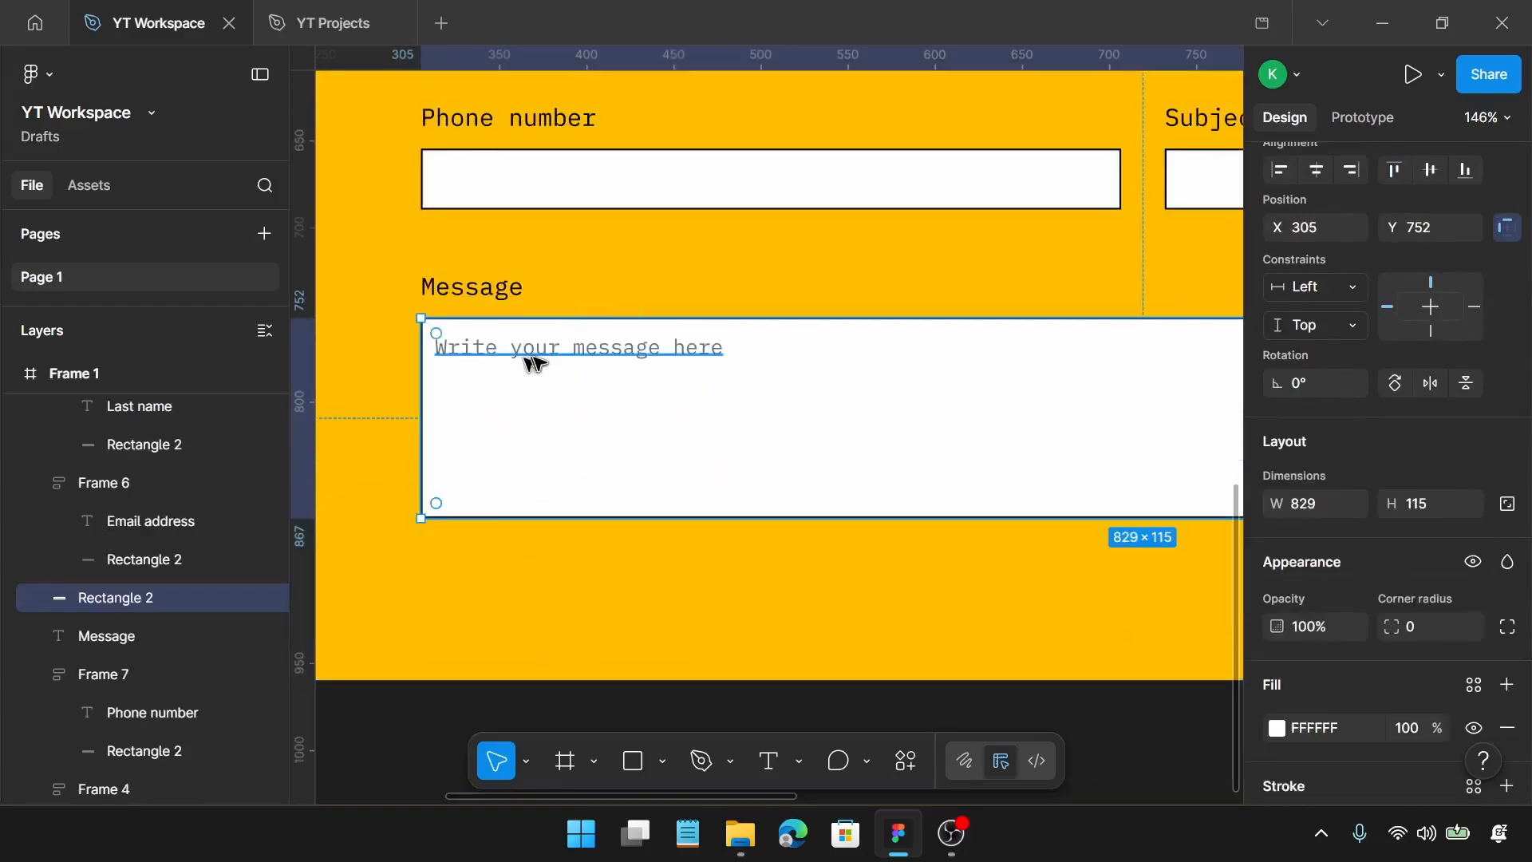
{"action": "scroll", "coordinate": [530, 356], "scroll_direction": "left", "scroll_amount": 2}
{"action": "left_click", "coordinate": [571, 343]}
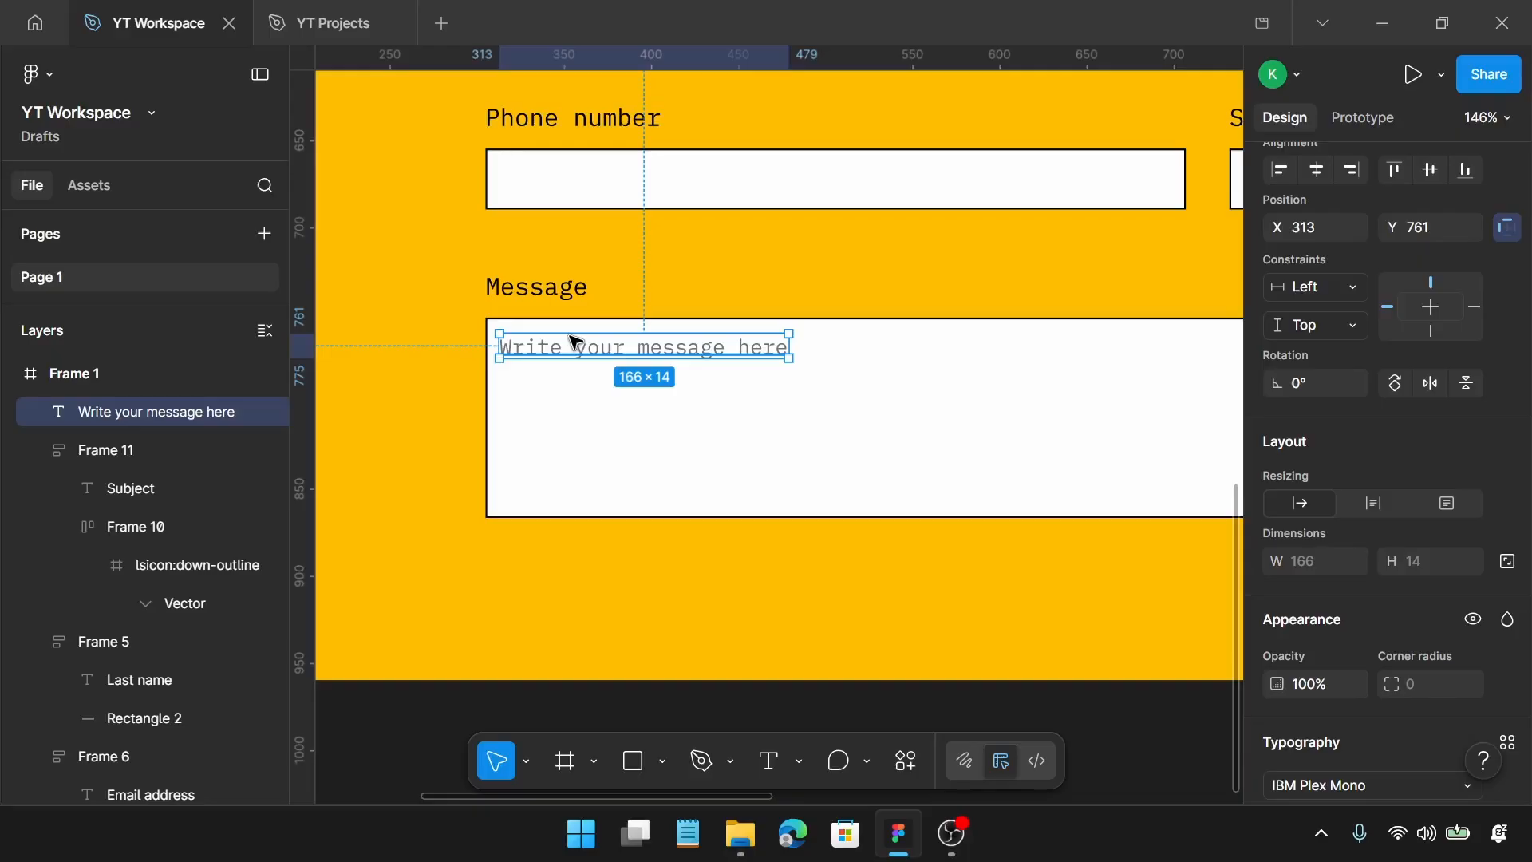
{"action": "left_click", "coordinate": [565, 299]}
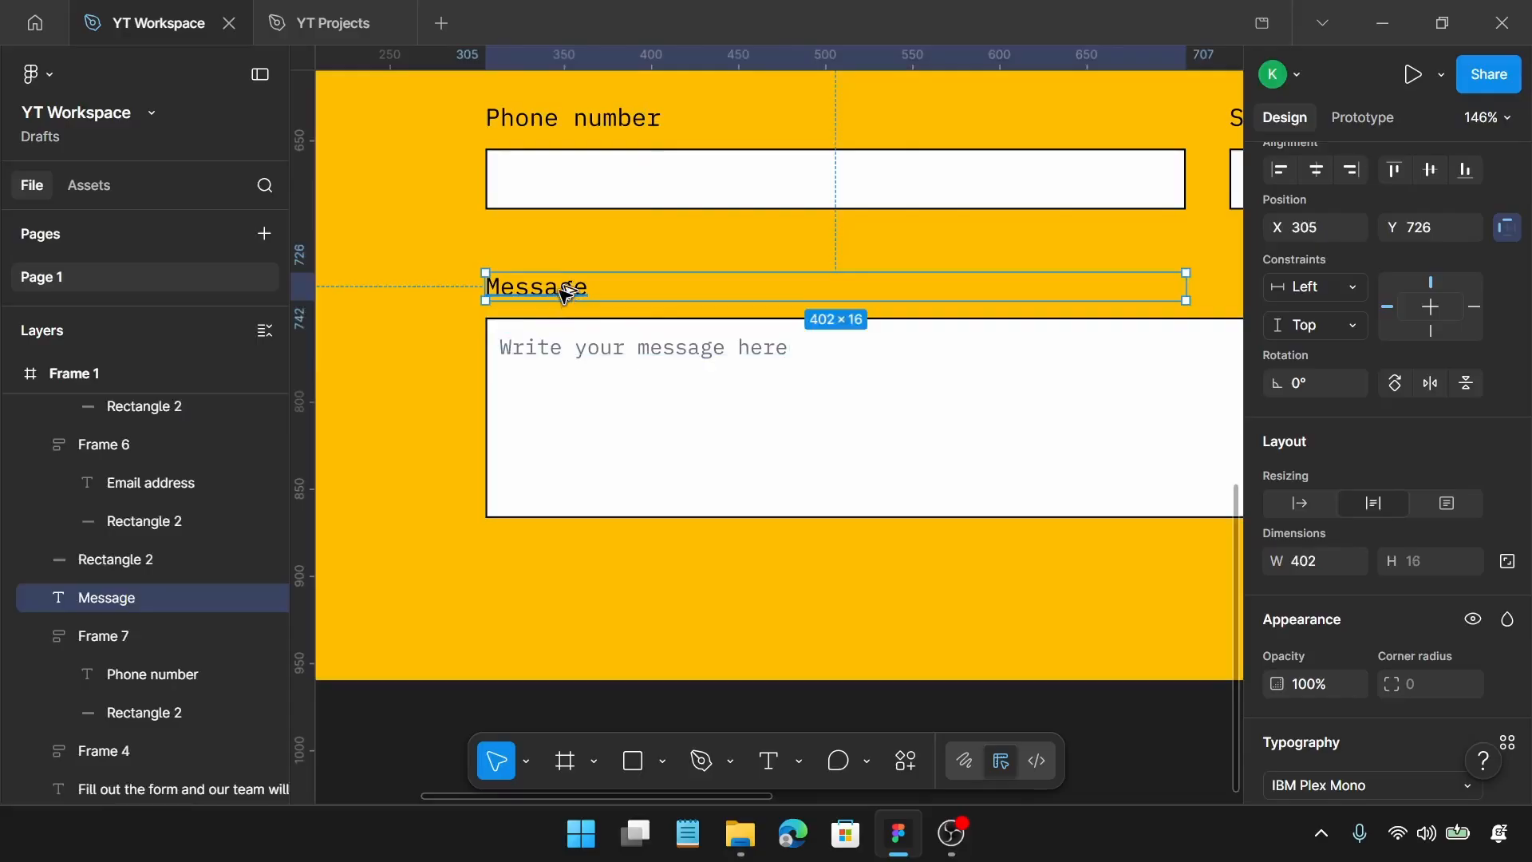
{"action": "left_click_drag", "start_coordinate": [565, 299], "coordinate": [528, 557], "text": "alt"}
{"action": "left_click", "coordinate": [1308, 501]}
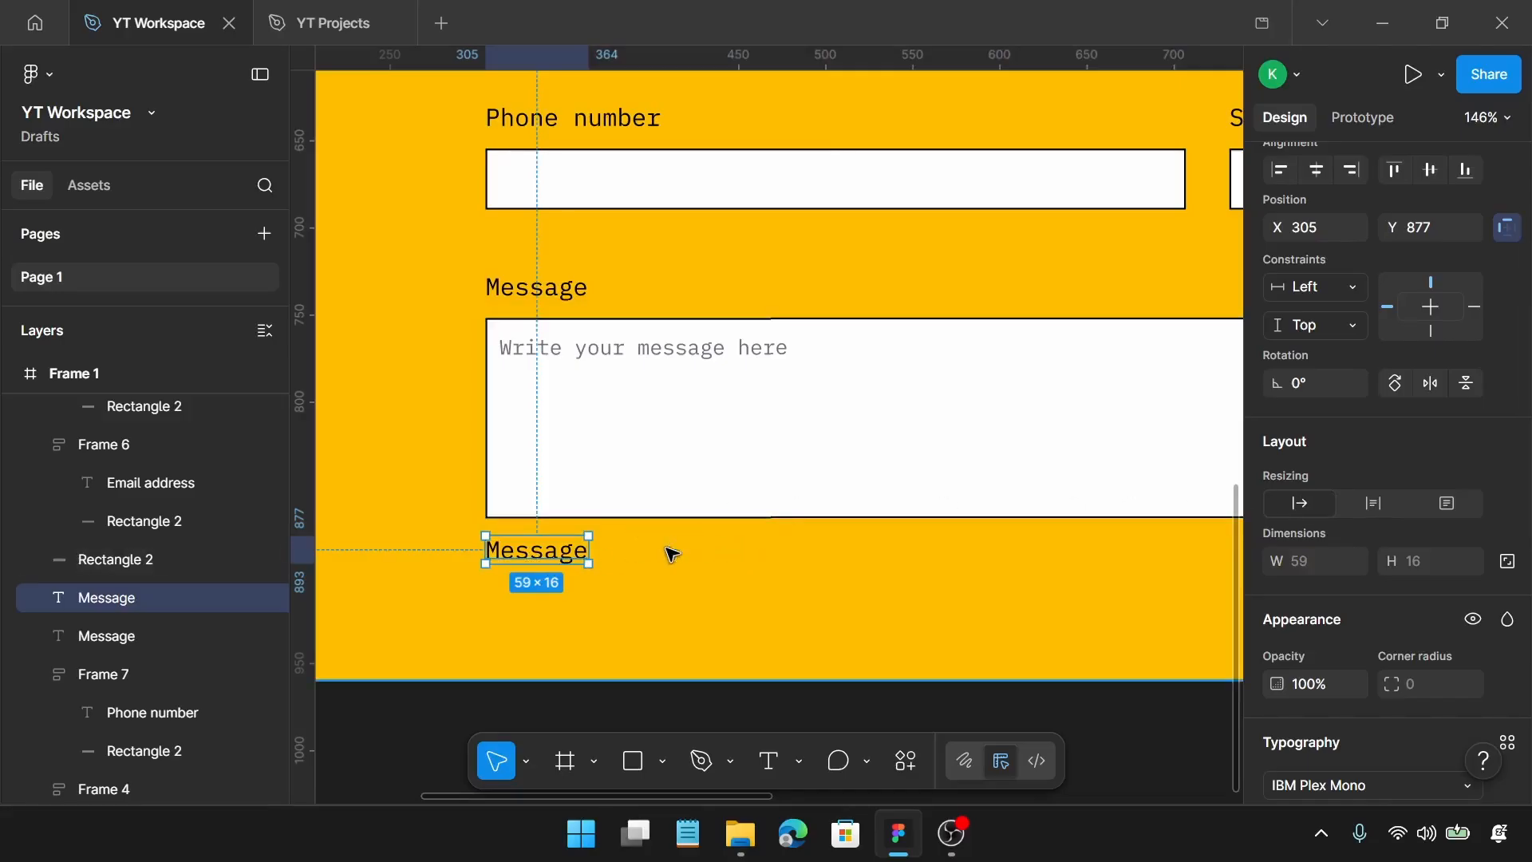
Replace the text of the label copy below the Message box with "Send message"
{"action": "double_click", "coordinate": [541, 558]}
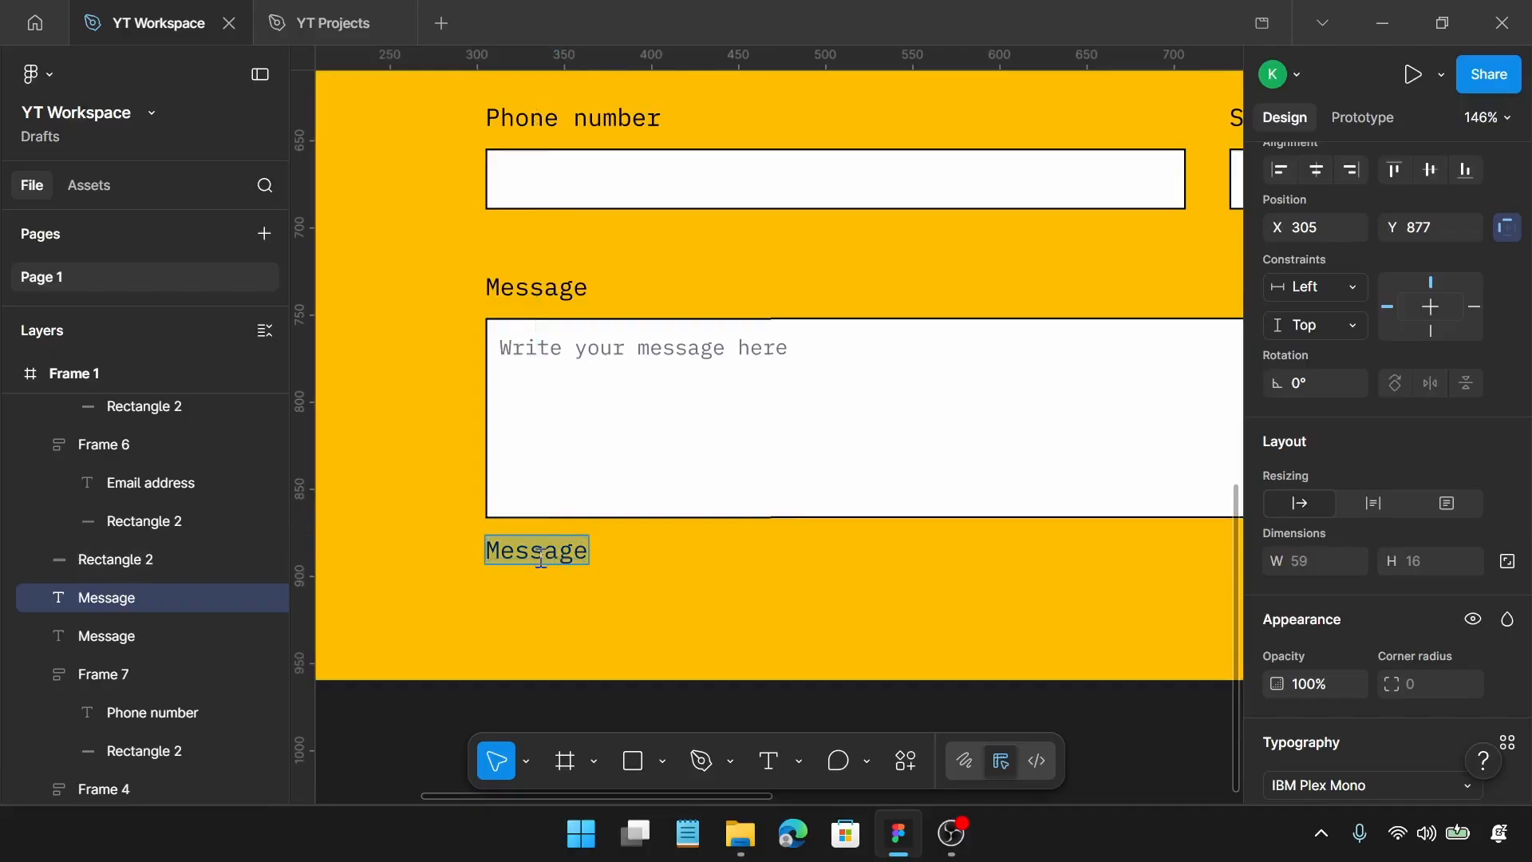
{"action": "type", "text": "Send "}
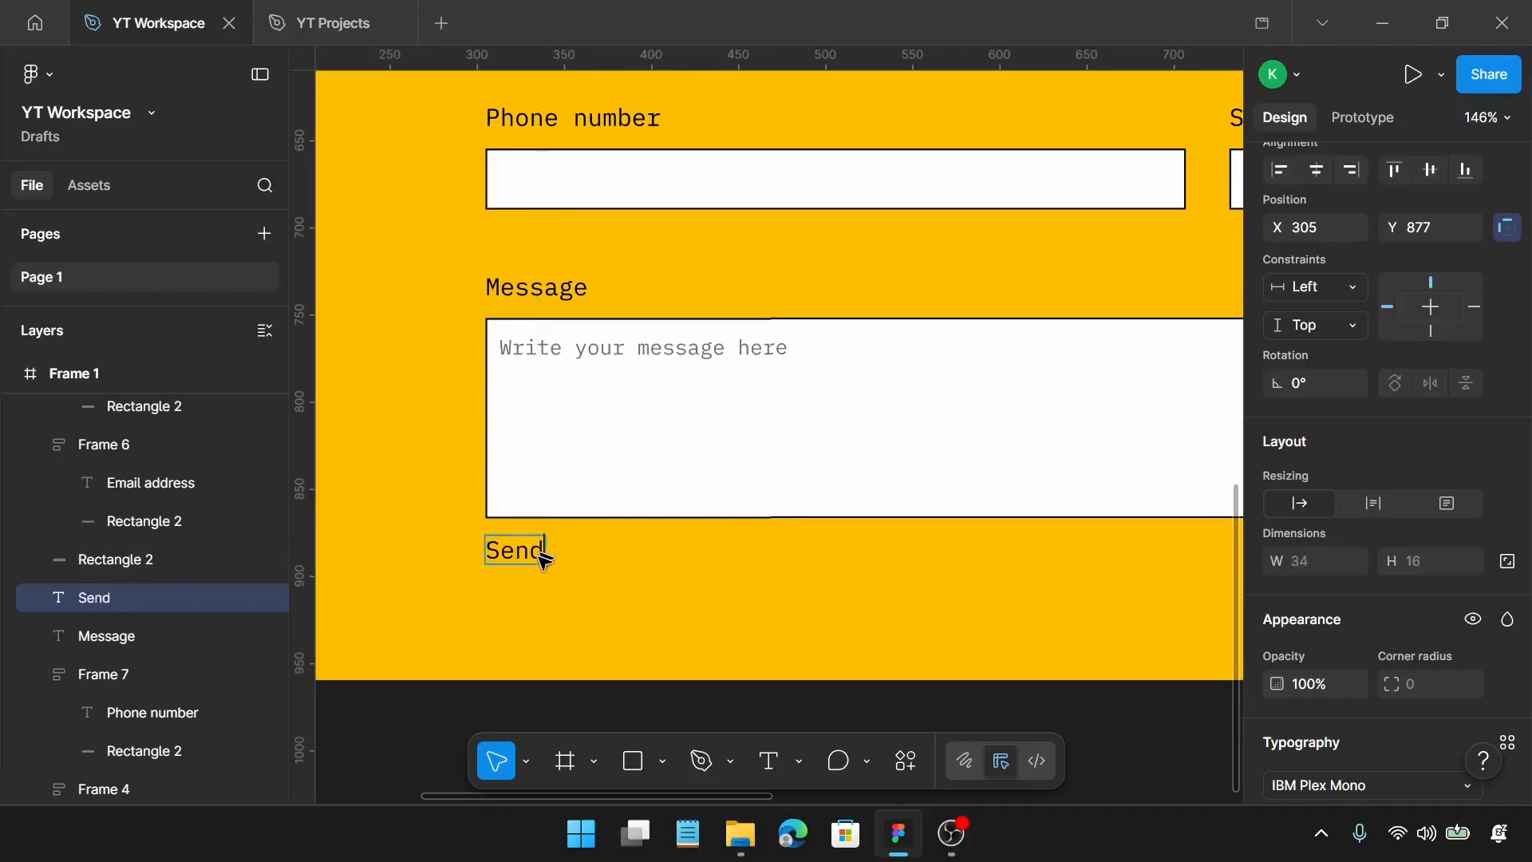
{"action": "type", "text": "message"}
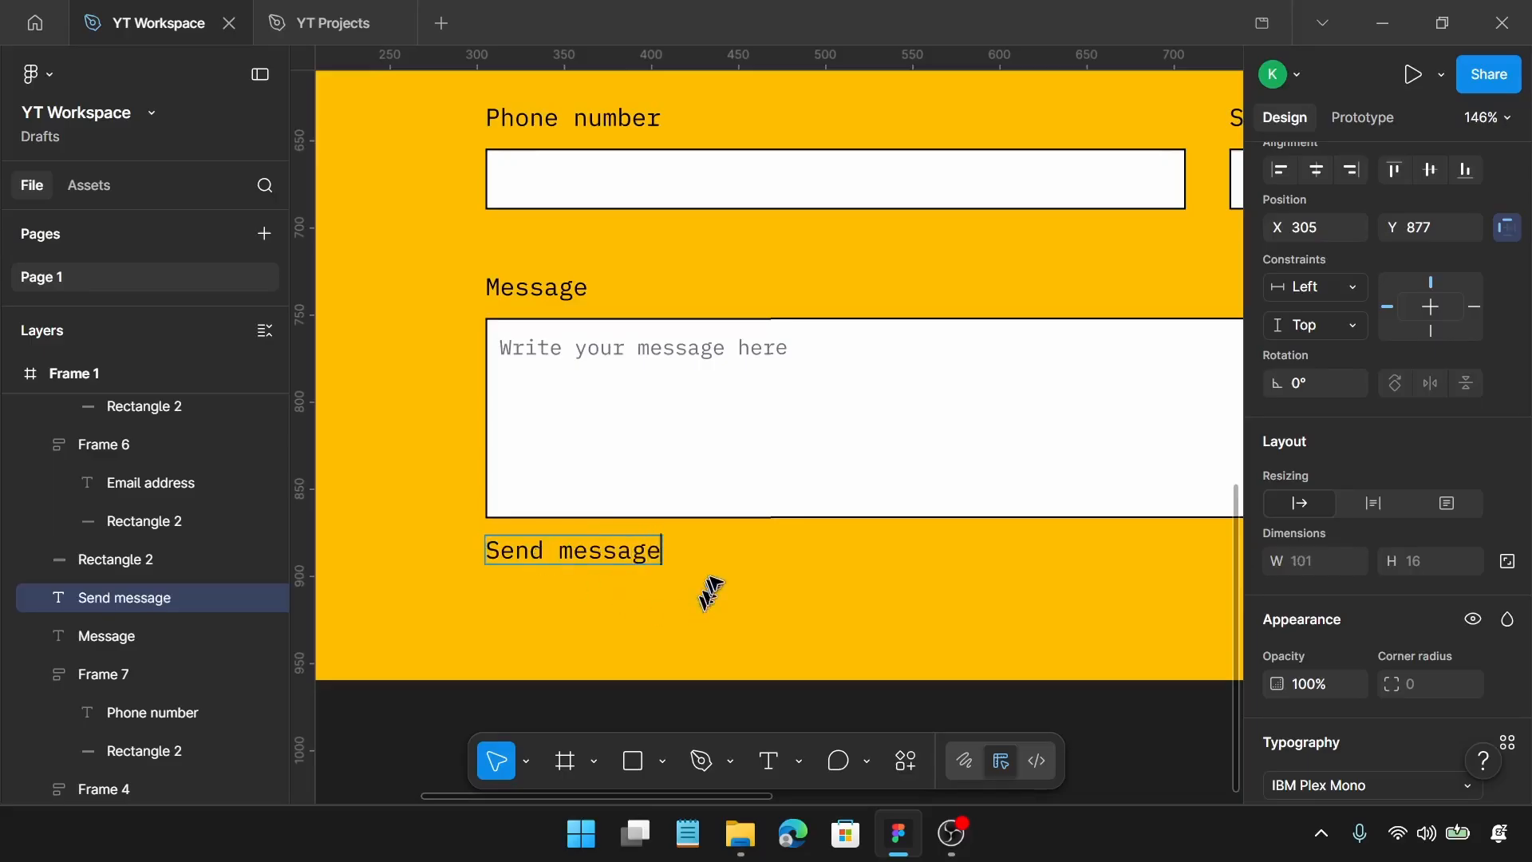
{"action": "key", "text": "Escape"}
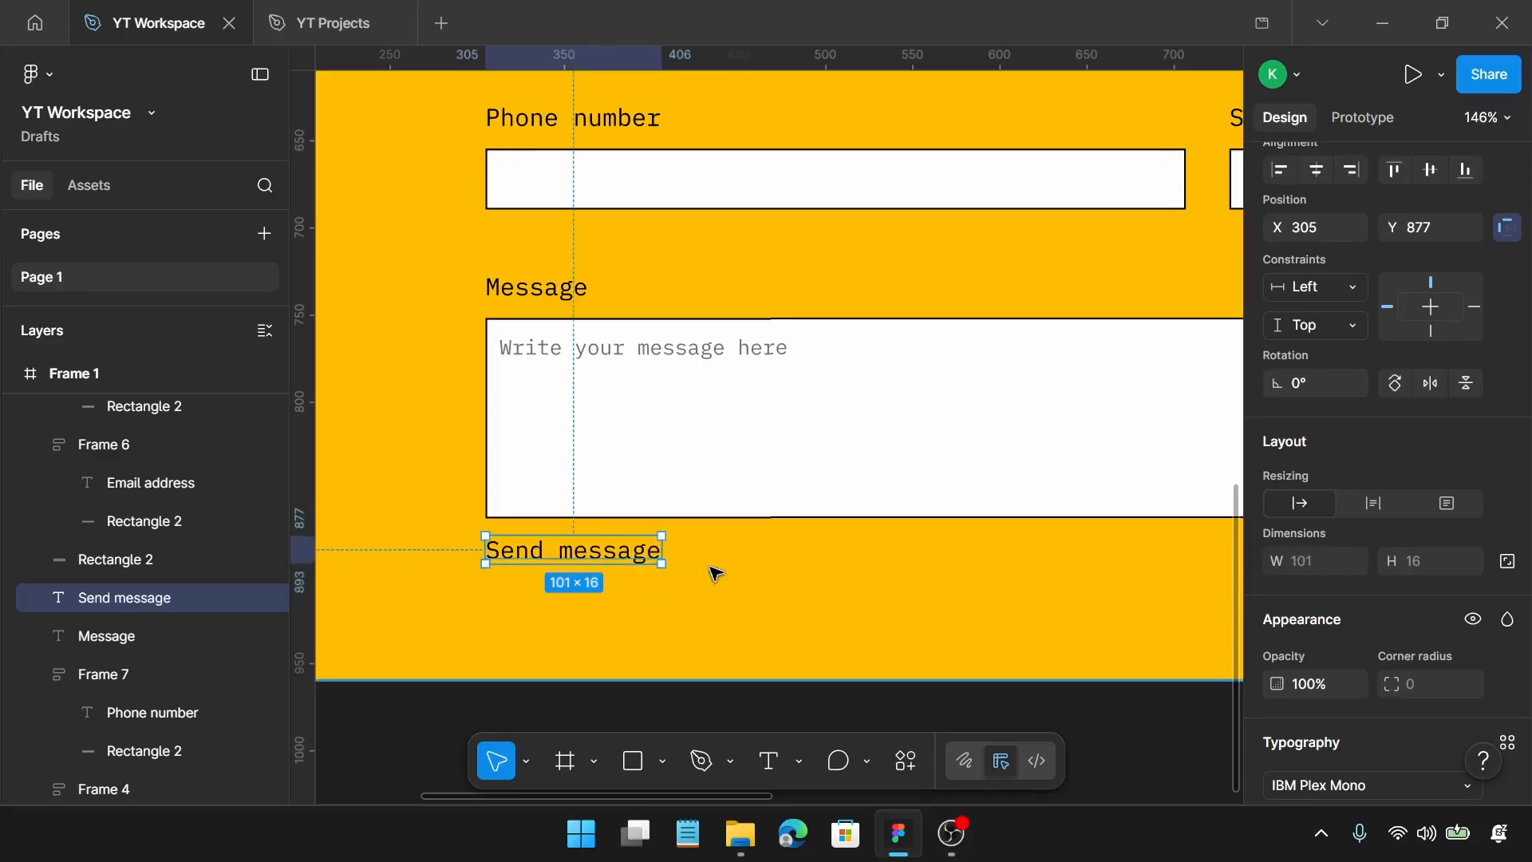
Run the Iconify plugin and search its icons for "send"
{"action": "right_click", "coordinate": [697, 565]}
{"action": "mouse_move", "coordinate": [730, 663]}
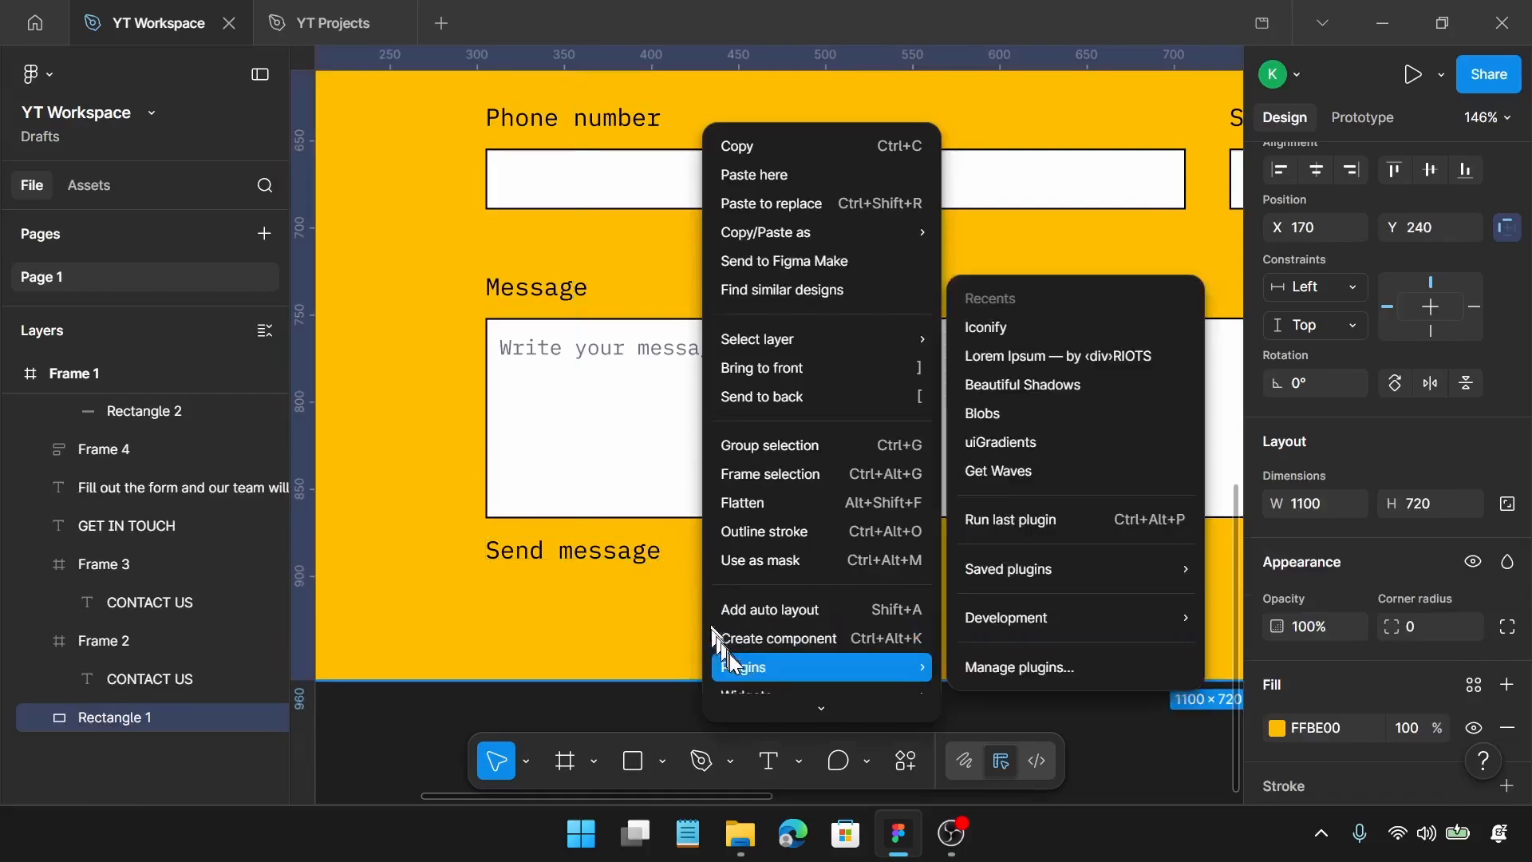
{"action": "left_click", "coordinate": [1047, 333]}
{"action": "left_click", "coordinate": [768, 210]}
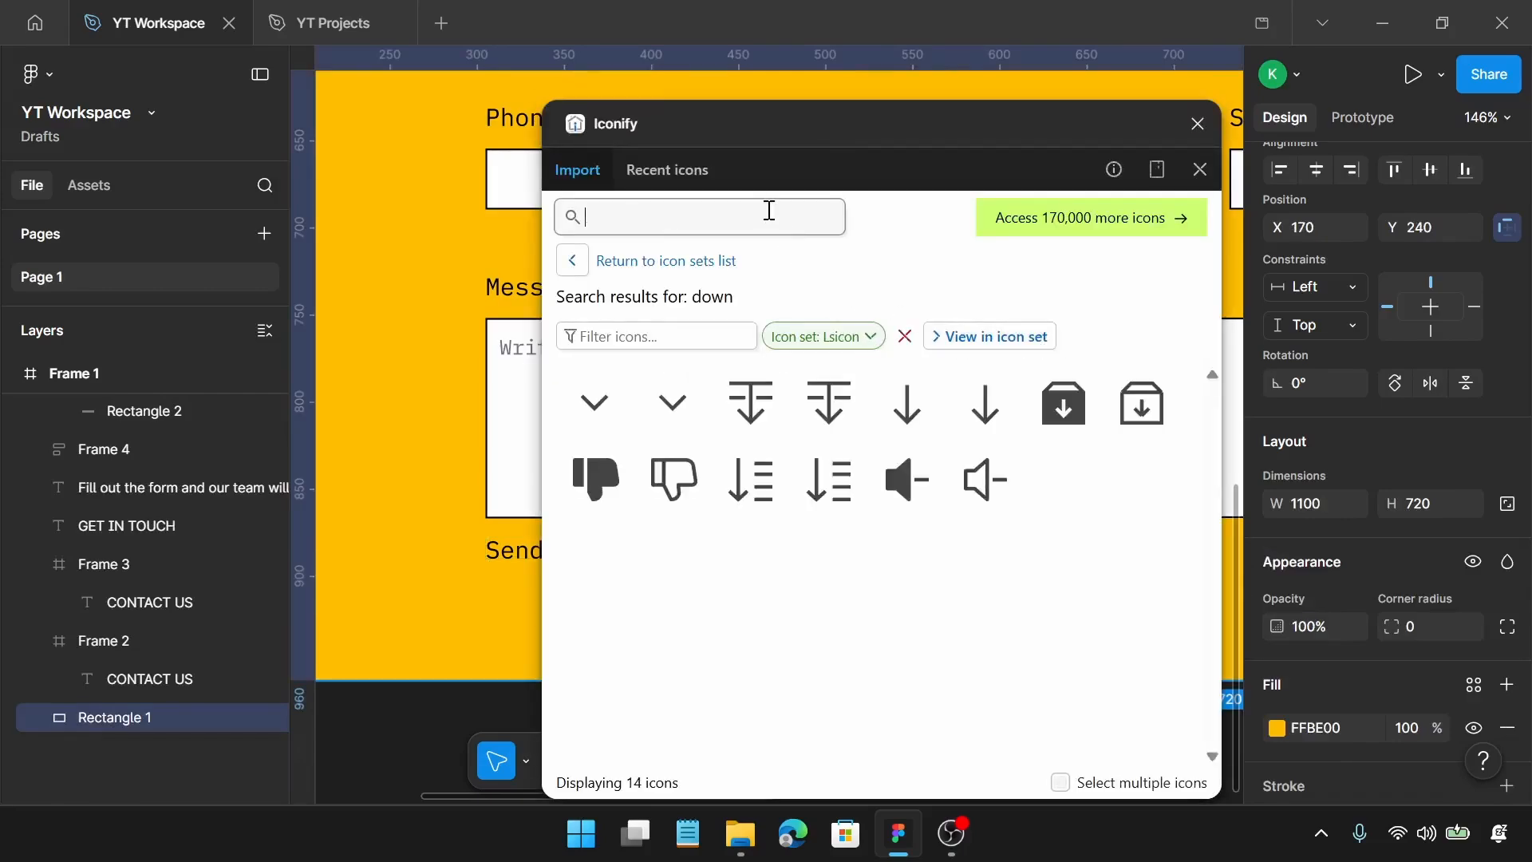
{"action": "type", "text": "send"}
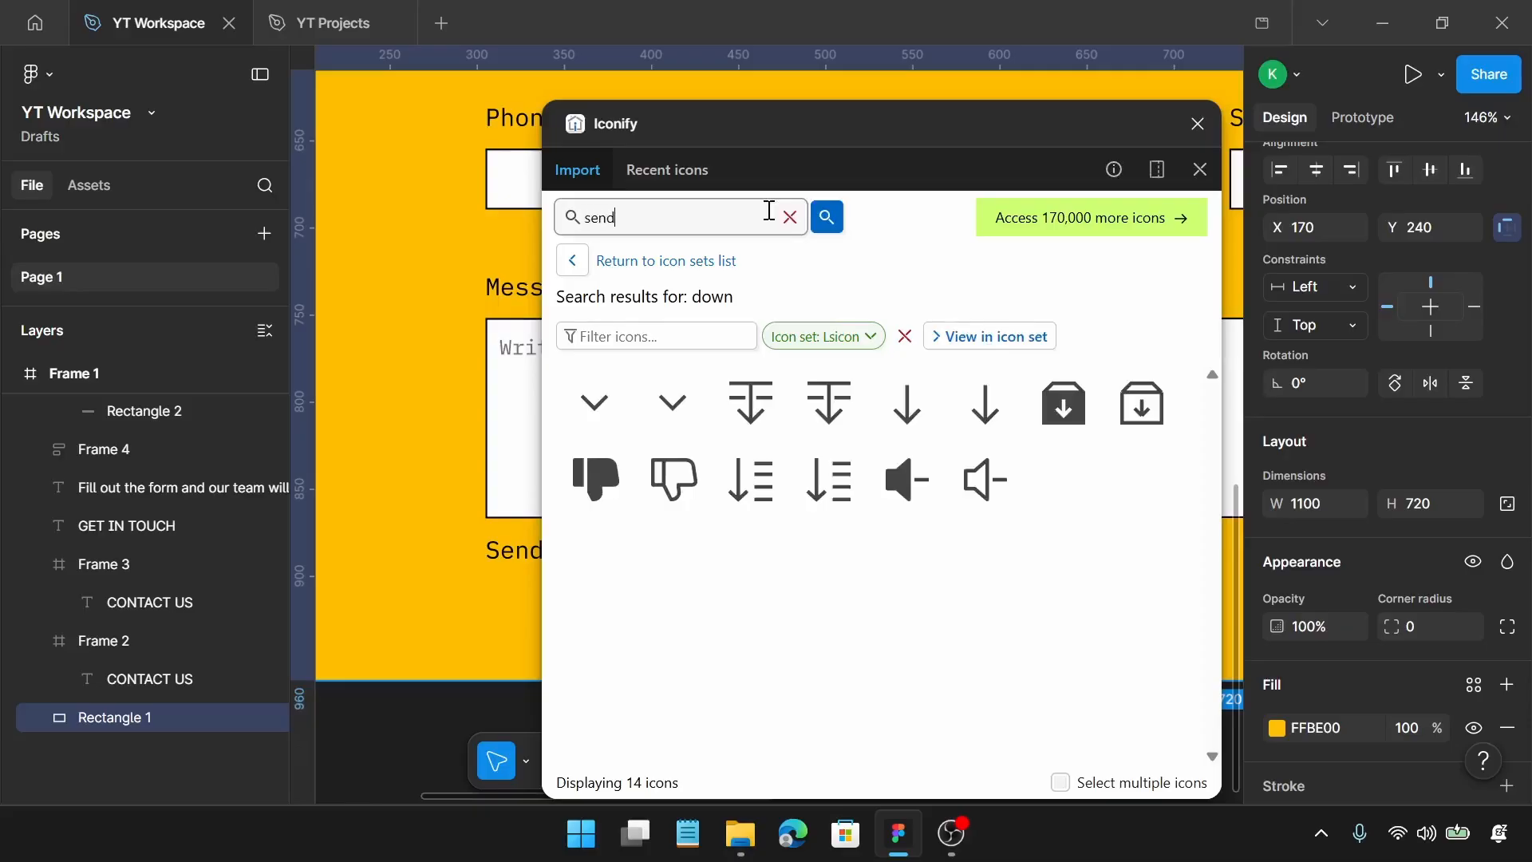
{"action": "key", "text": "Return"}
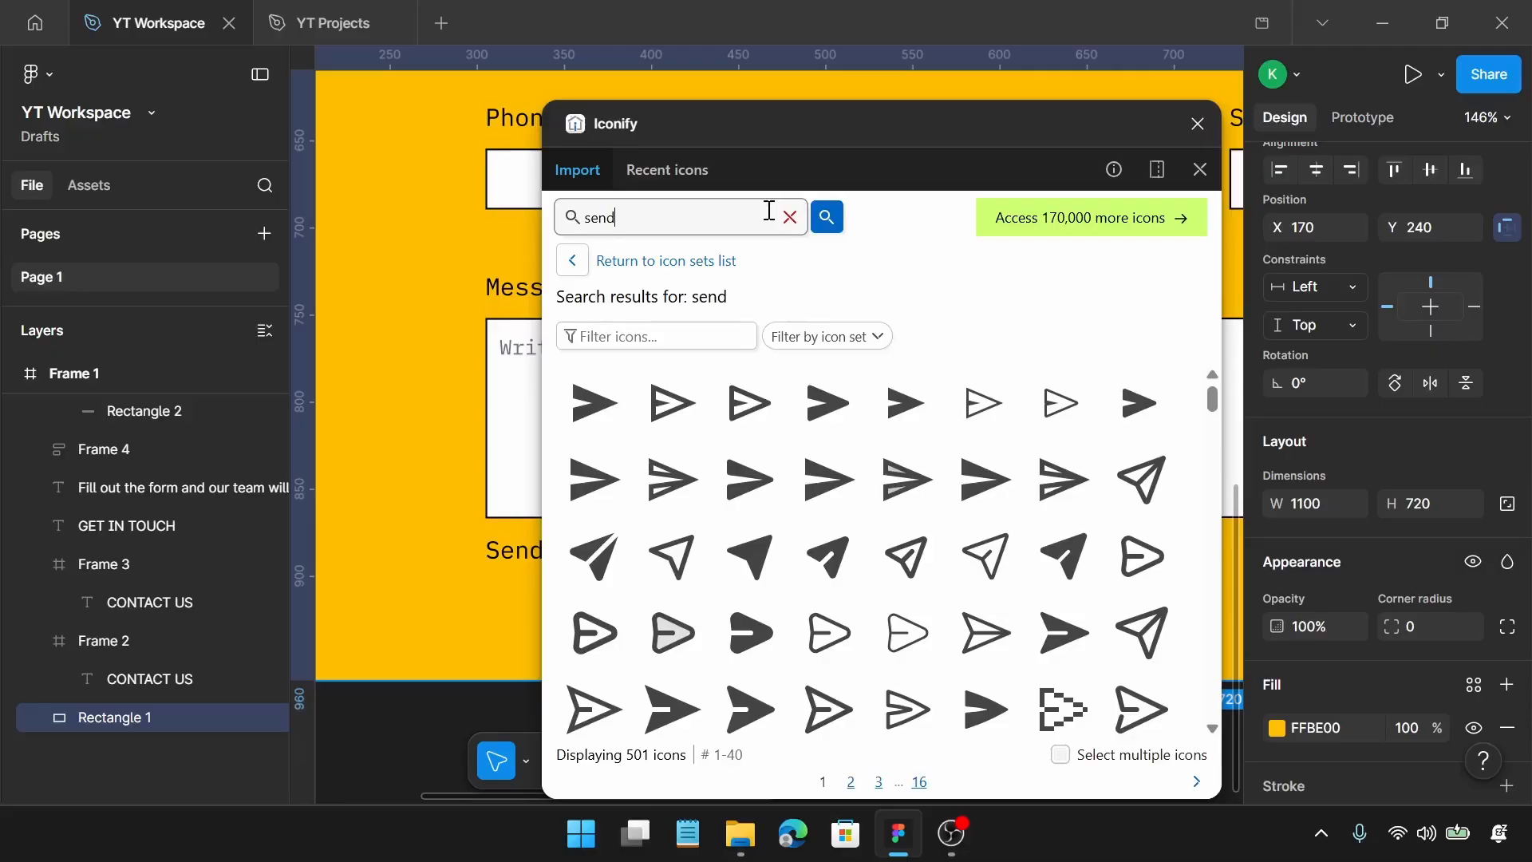
Browse the send icons and filter the results to the Streamline icon set
{"action": "scroll", "coordinate": [838, 407], "scroll_direction": "down", "scroll_amount": 5}
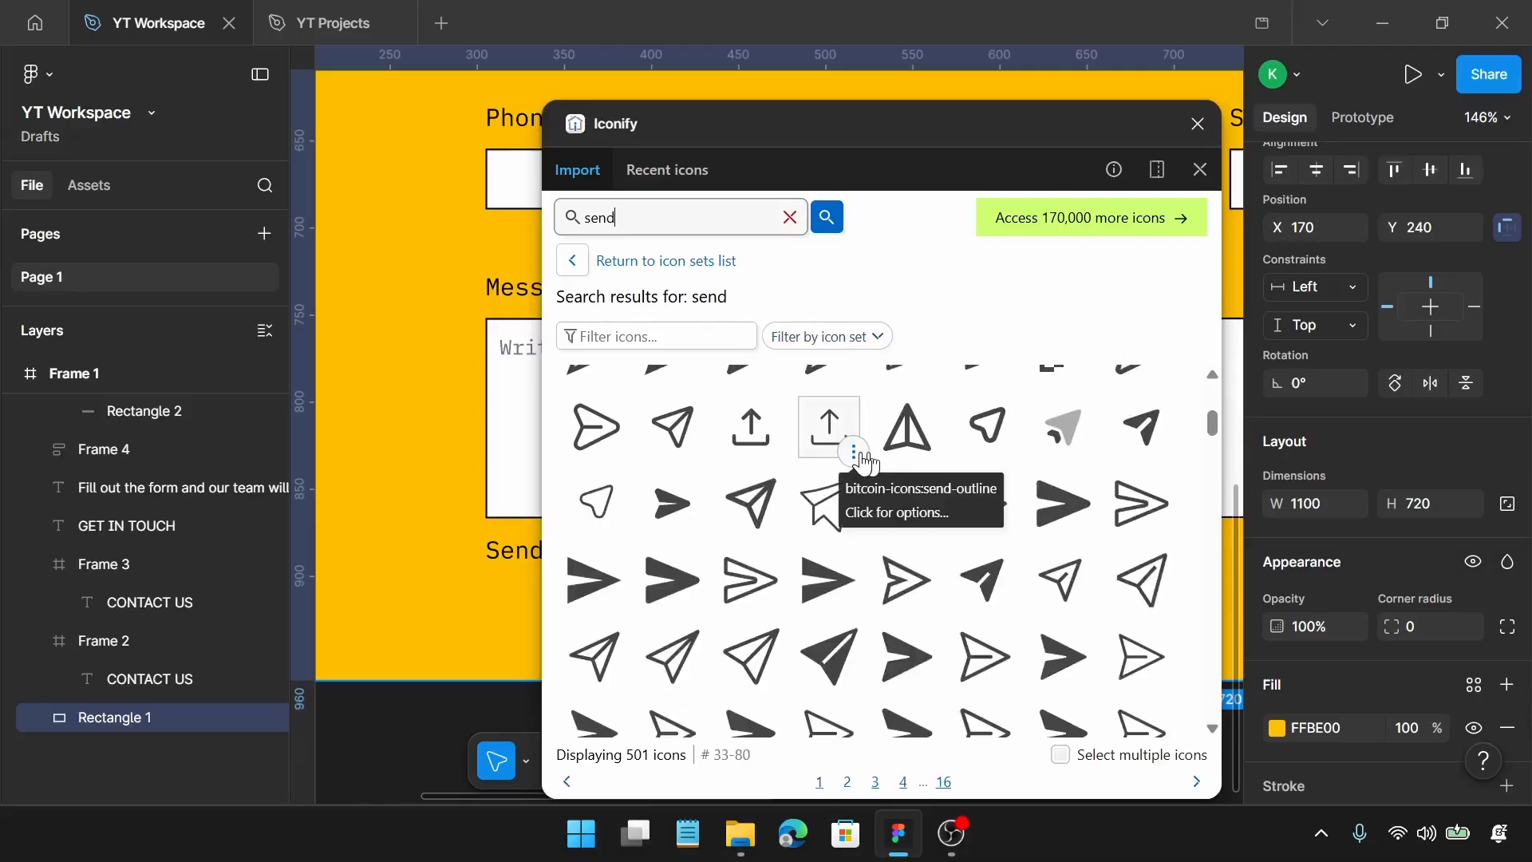
{"action": "scroll", "coordinate": [864, 461], "scroll_direction": "down", "scroll_amount": 2}
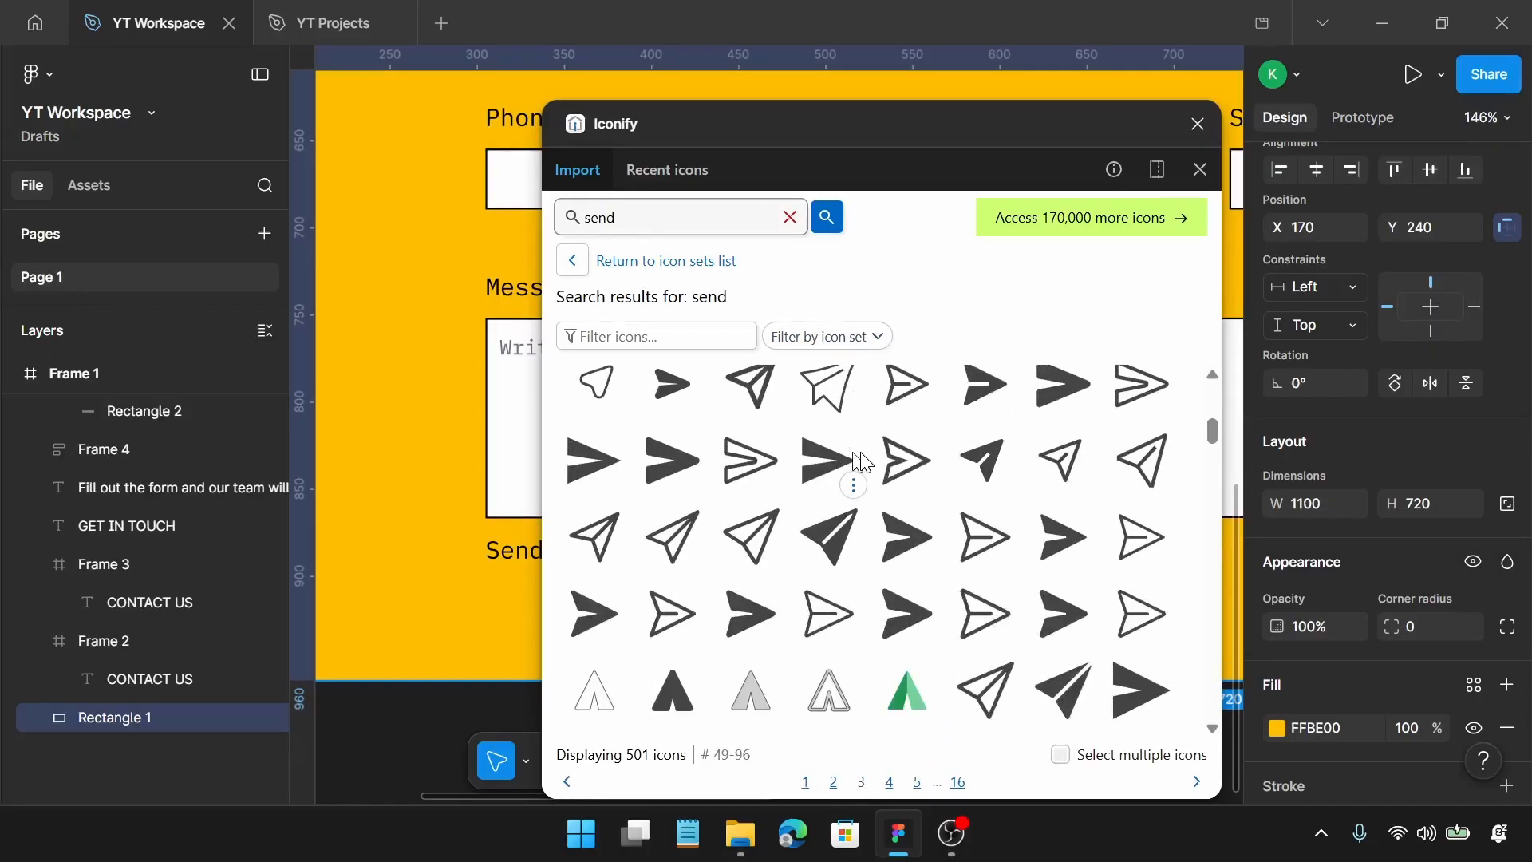
{"action": "scroll", "coordinate": [861, 461], "scroll_direction": "up", "scroll_amount": 7}
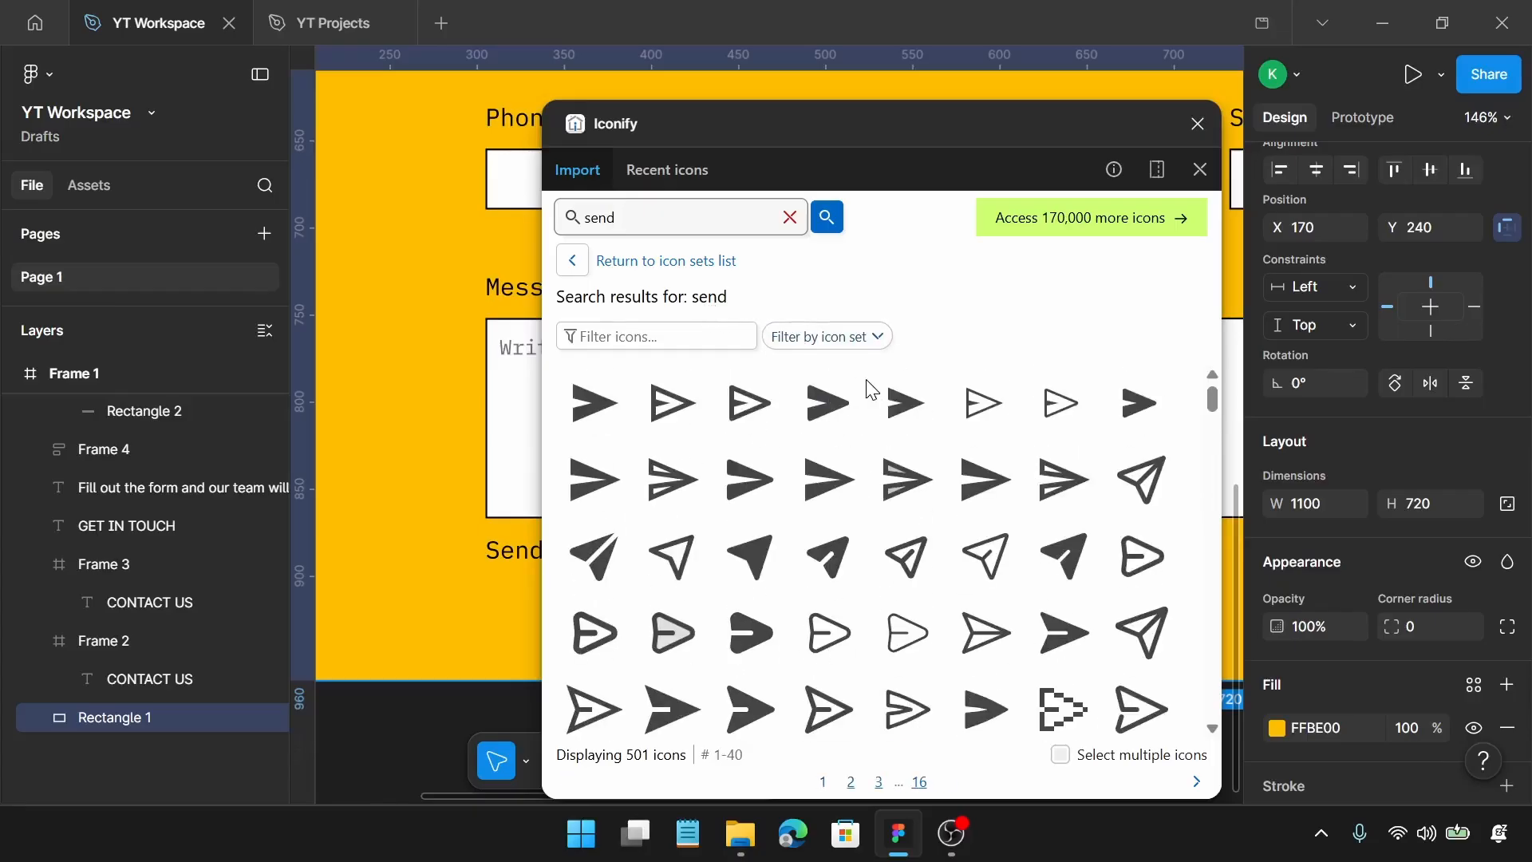
{"action": "left_click", "coordinate": [851, 347]}
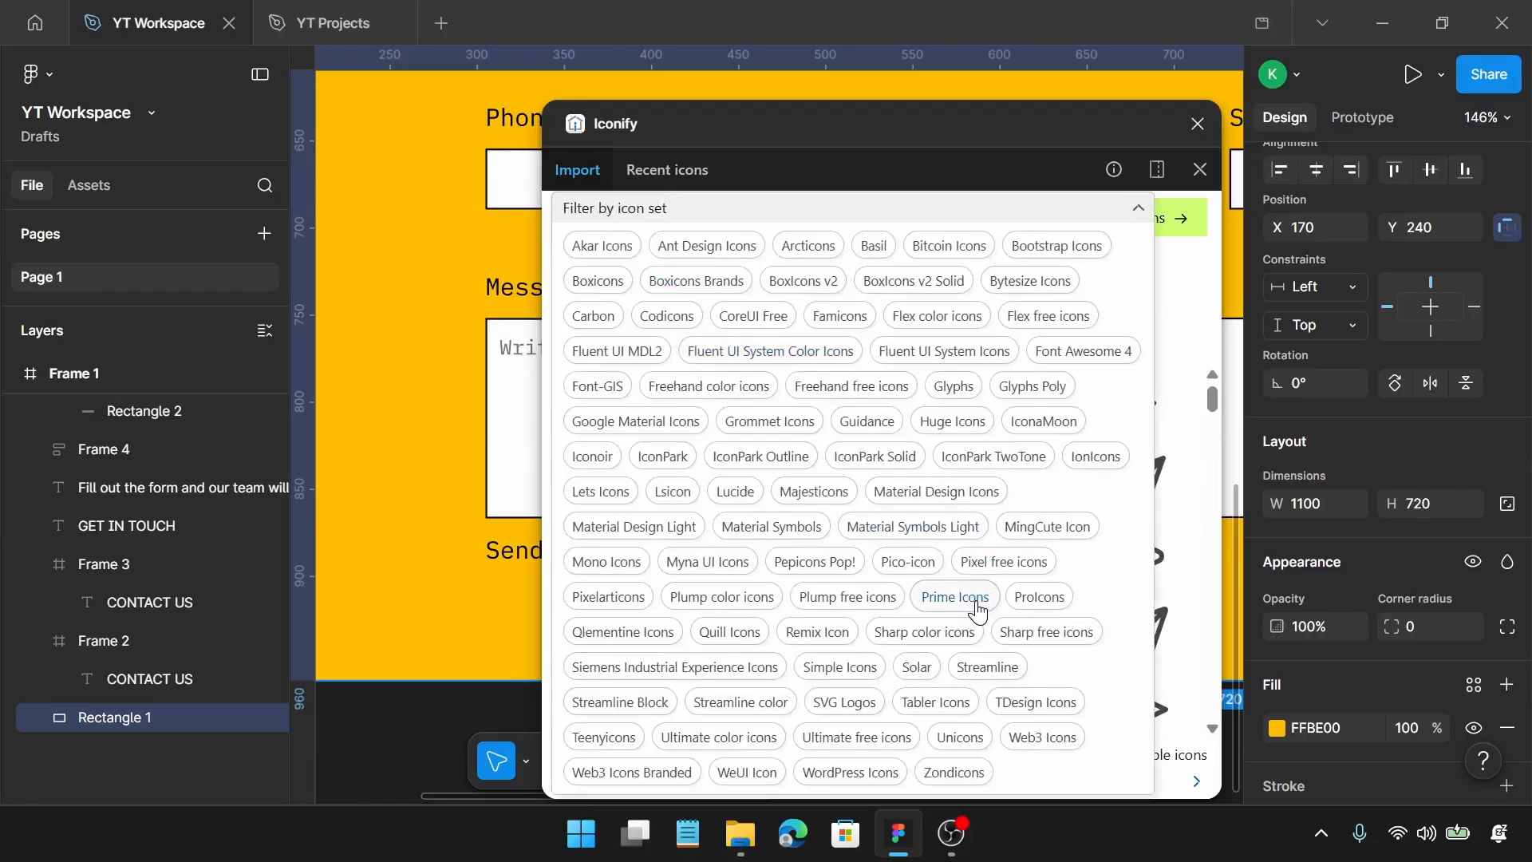
{"action": "left_click", "coordinate": [975, 678]}
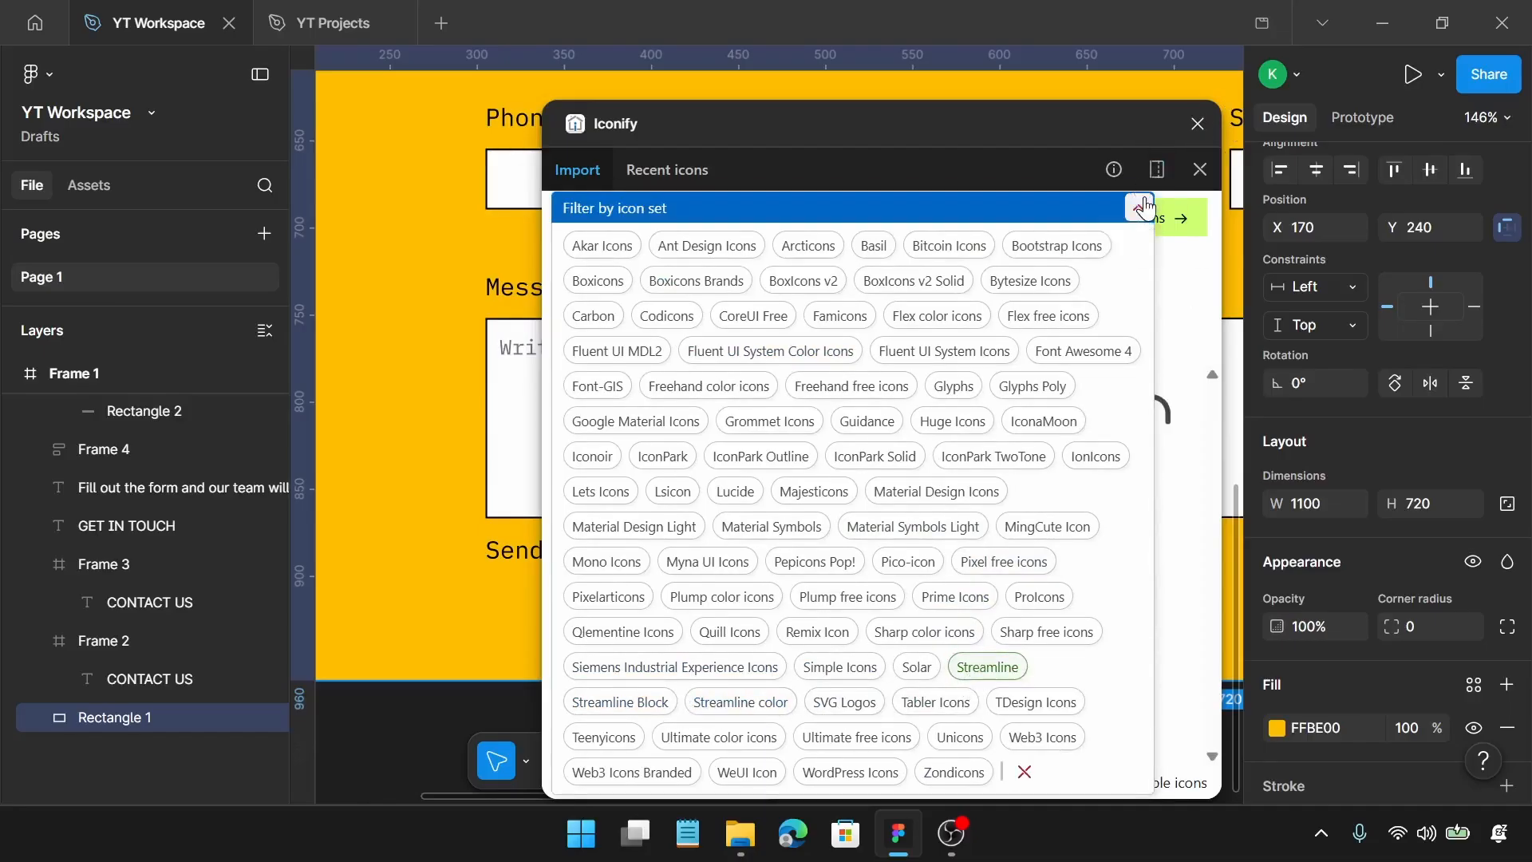
{"action": "left_click", "coordinate": [1139, 208]}
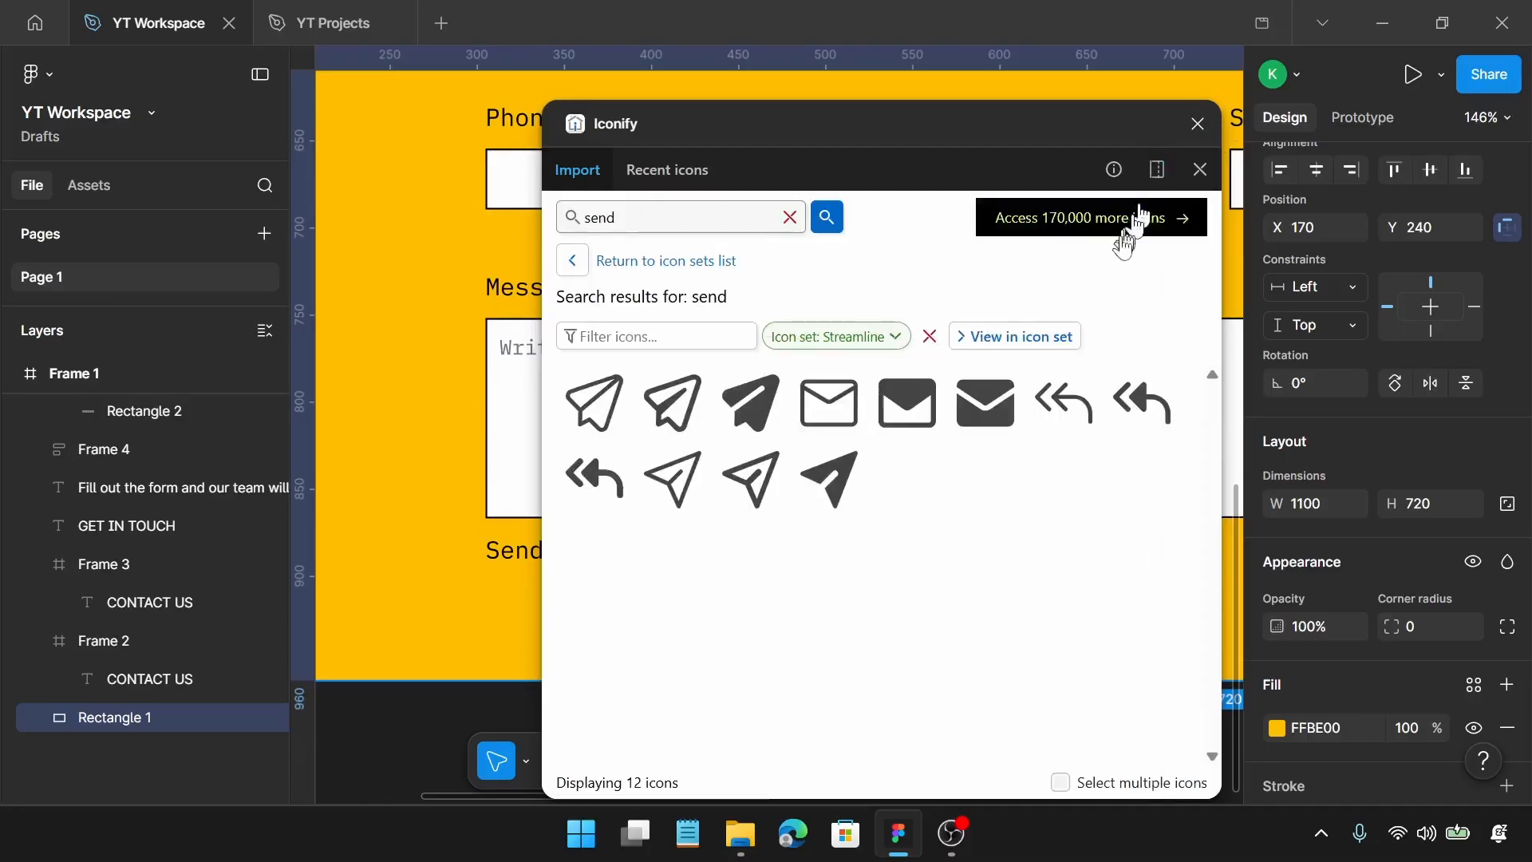
Import the outlined Streamline paper-plane icon at size 16 in #fff, placing it just right of the "Send message" text
{"action": "left_click", "coordinate": [832, 483]}
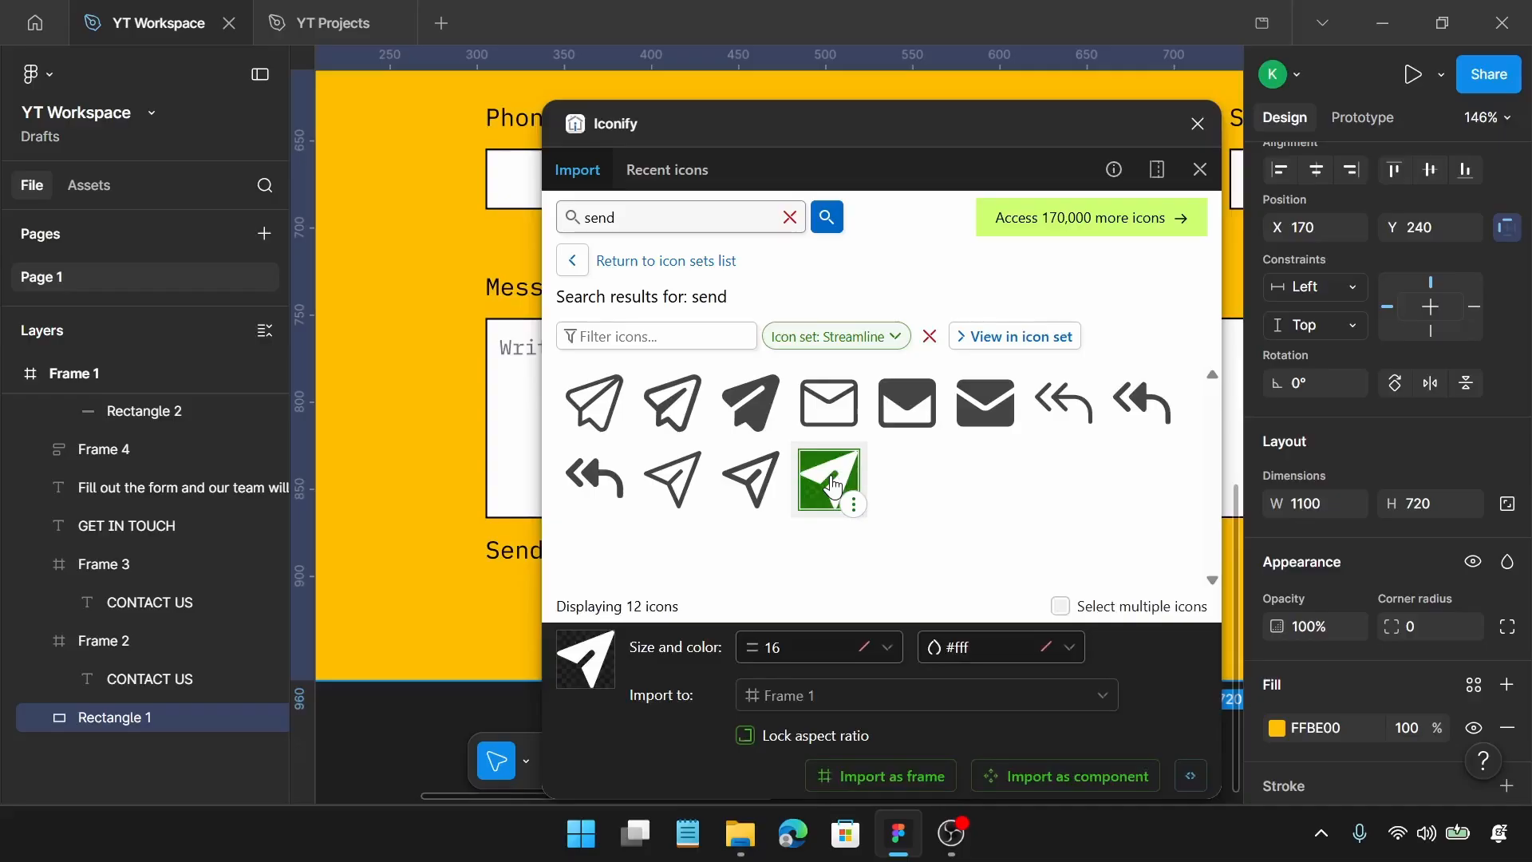
{"action": "left_click", "coordinate": [754, 482]}
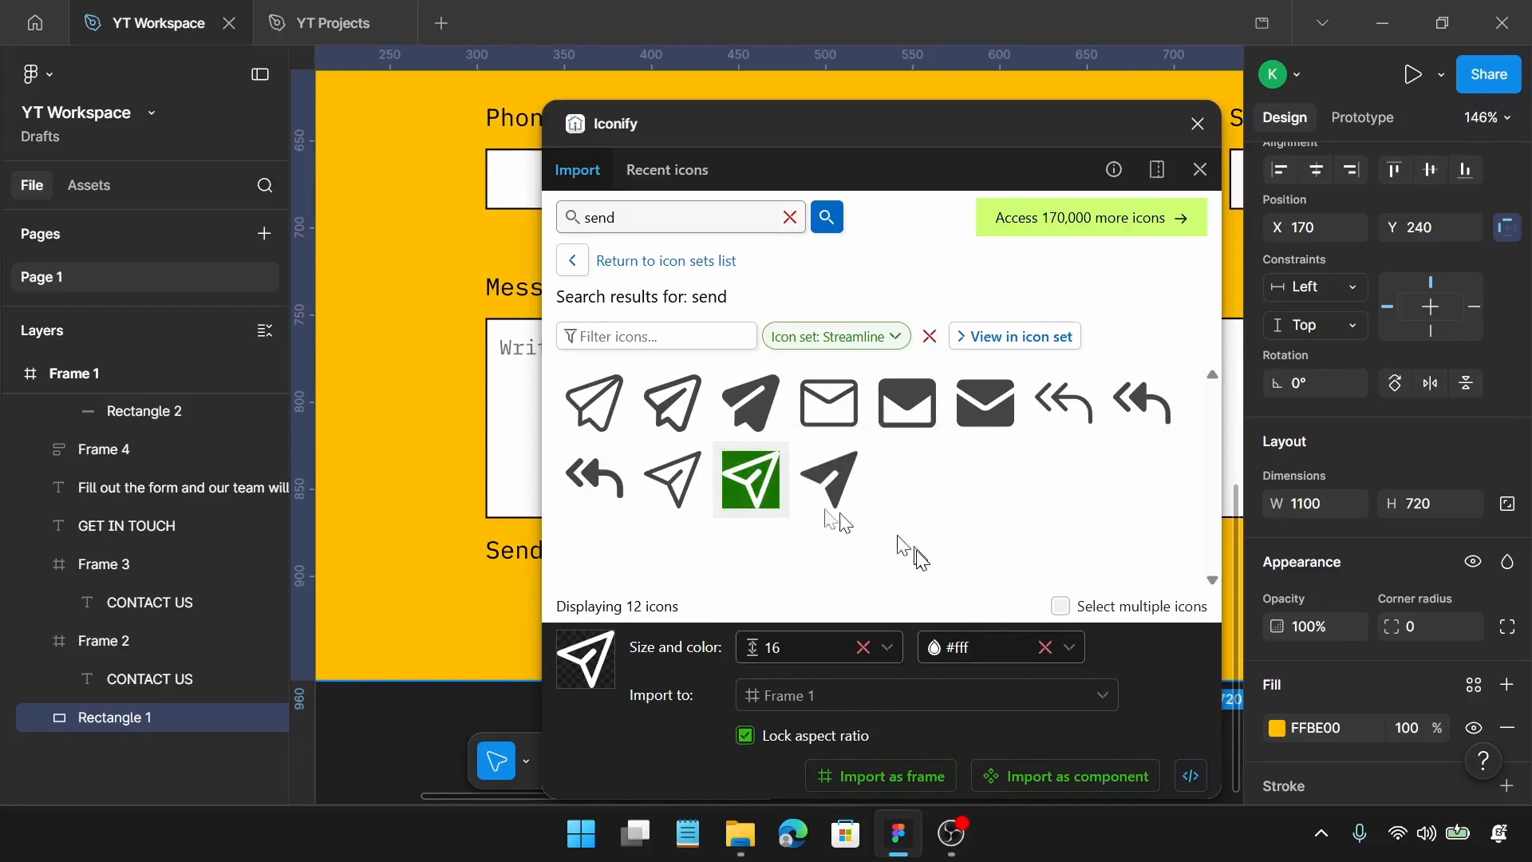
{"action": "scroll", "coordinate": [508, 507], "scroll_direction": "right", "scroll_amount": 3}
{"action": "left_click_drag", "start_coordinate": [762, 477], "coordinate": [517, 547]}
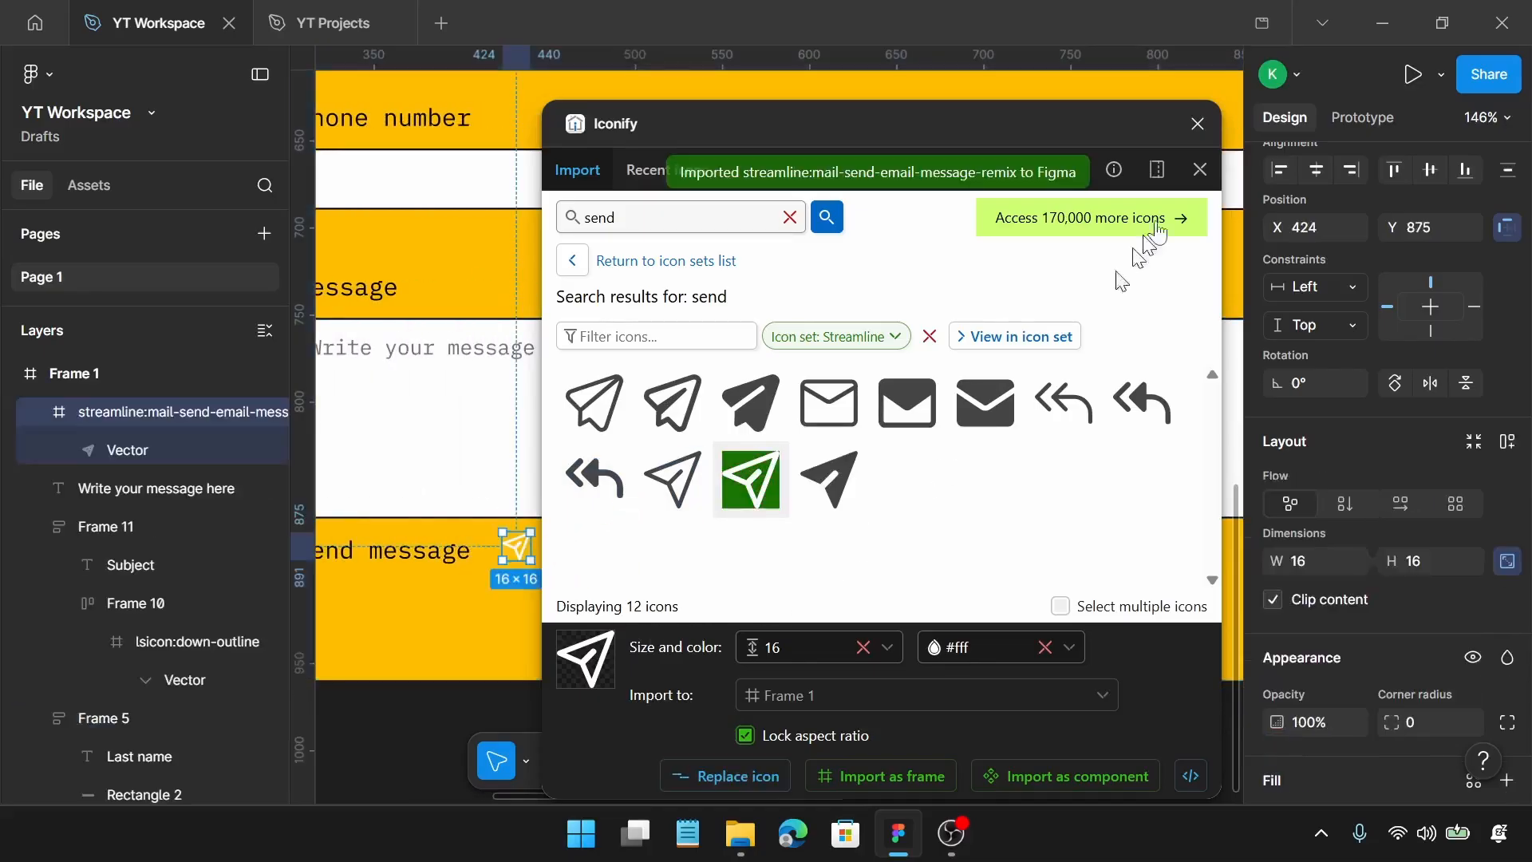
Recolour the imported paper-plane icon to 000000 and move it closer to the "Send message" text, at about X 416, Y 885
{"action": "left_click", "coordinate": [1197, 124]}
{"action": "scroll", "coordinate": [1356, 541], "scroll_direction": "down", "scroll_amount": 5}
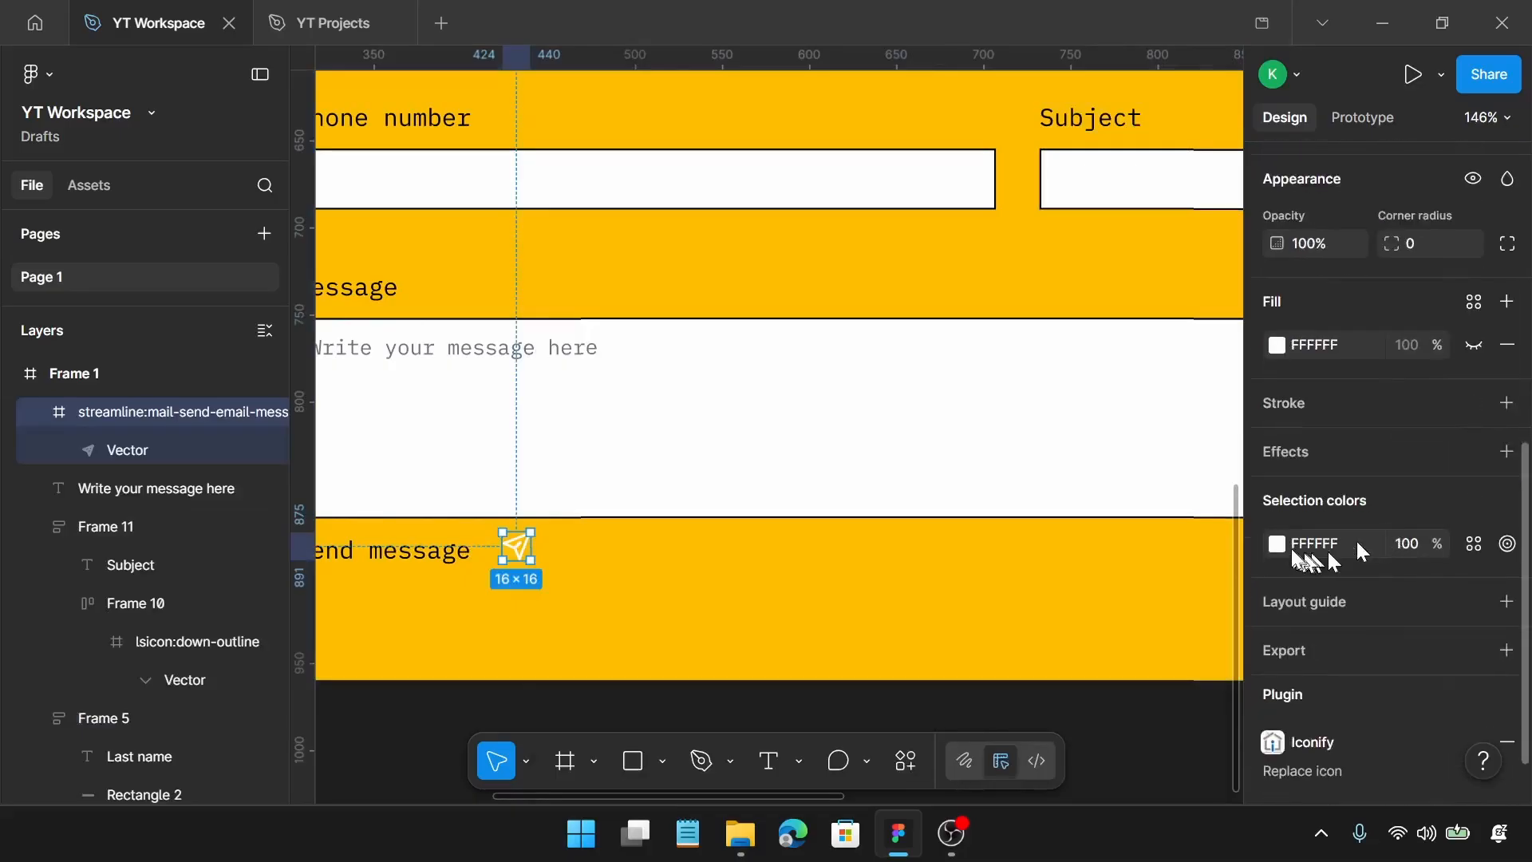
{"action": "scroll", "coordinate": [1279, 544], "scroll_direction": "down", "scroll_amount": 1}
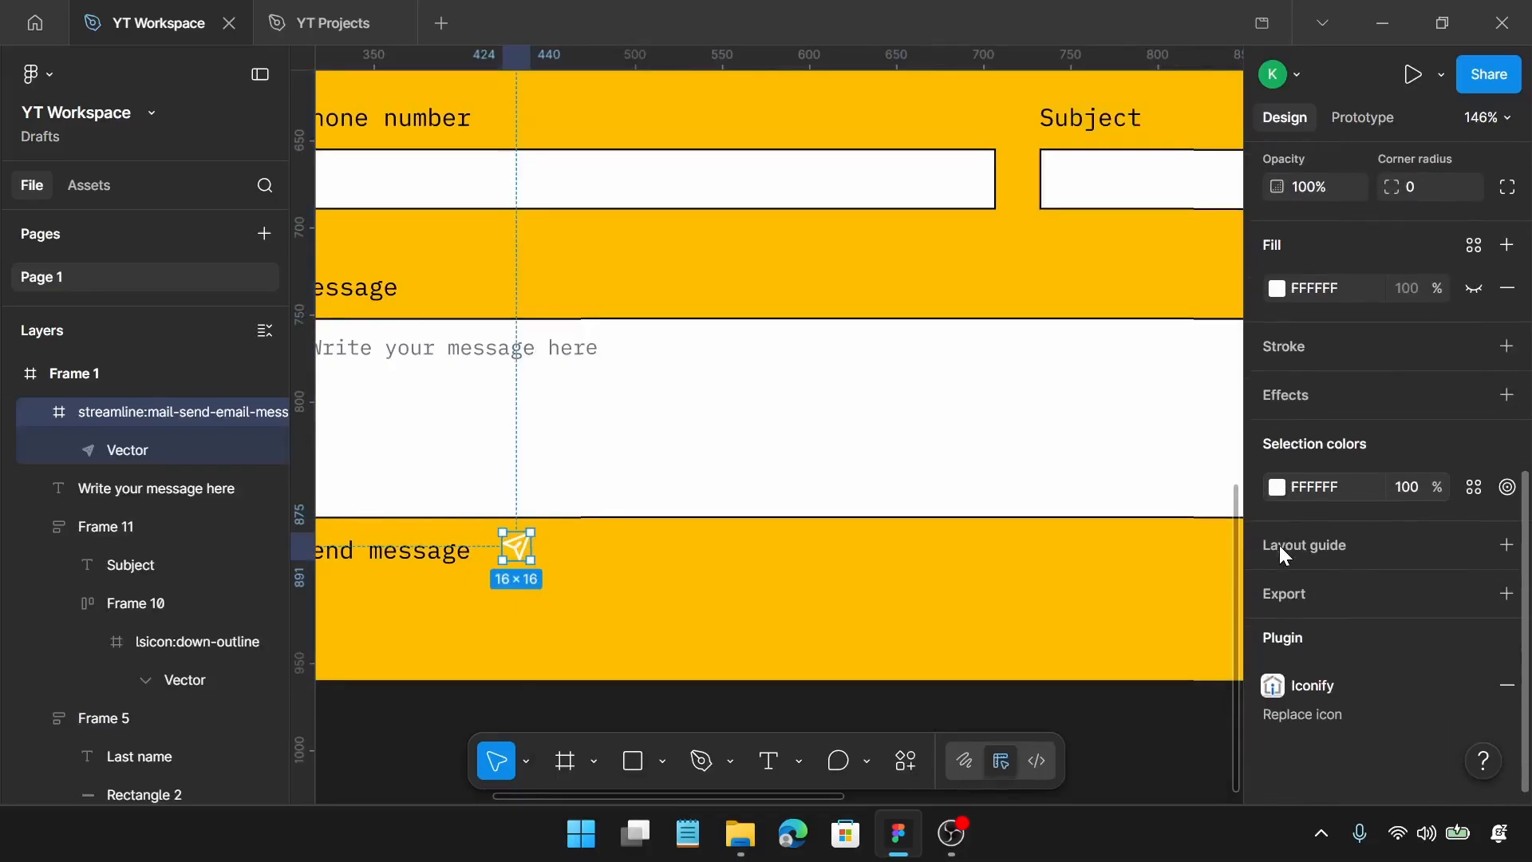
{"action": "left_click", "coordinate": [1277, 487]}
{"action": "left_click_drag", "start_coordinate": [1017, 502], "coordinate": [924, 625]}
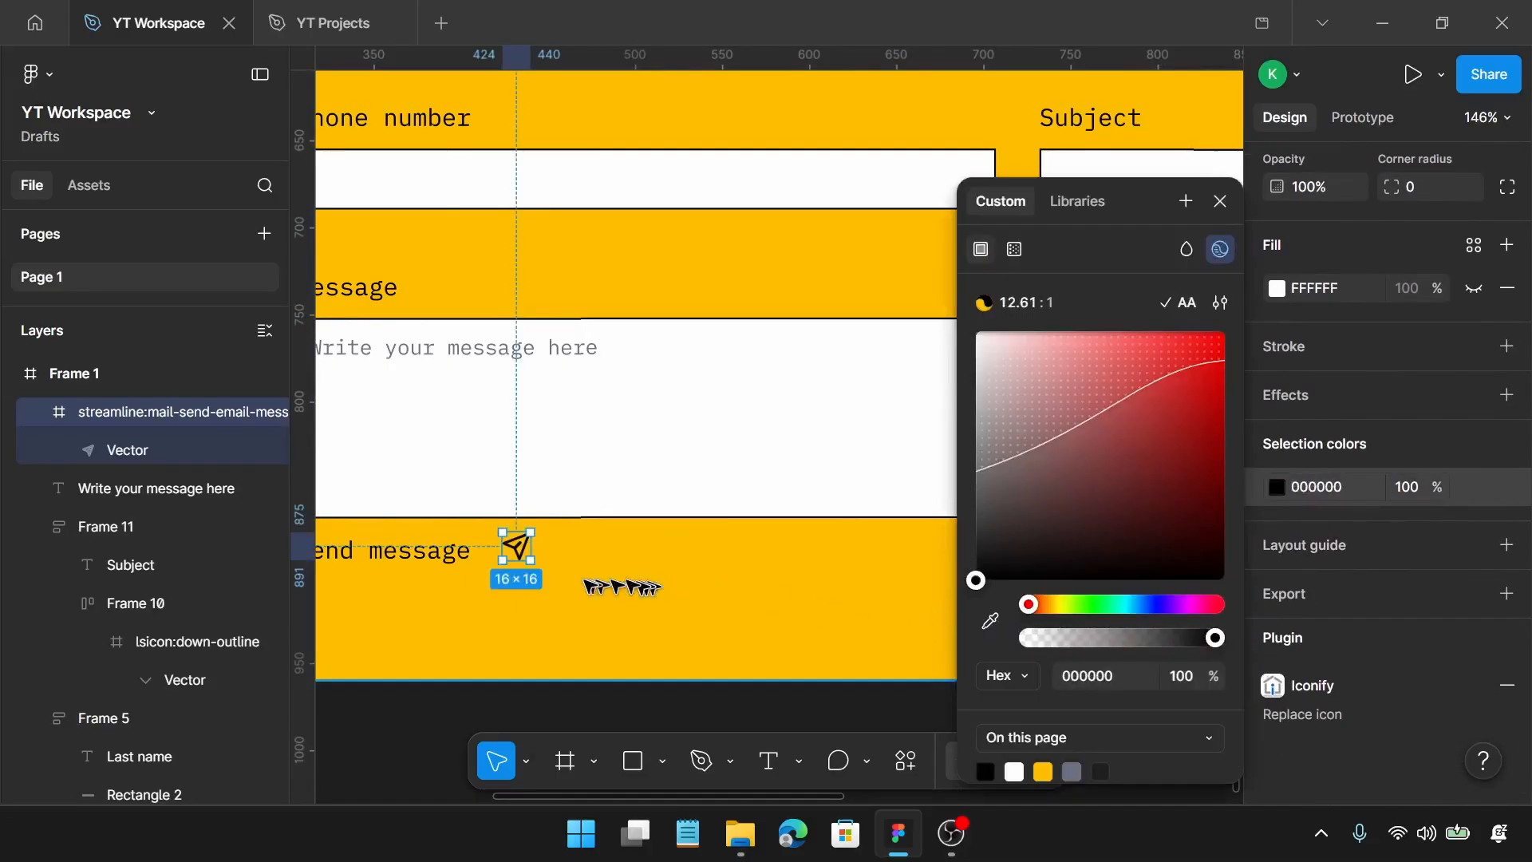
{"action": "scroll", "coordinate": [630, 587], "scroll_direction": "left", "scroll_amount": 4}
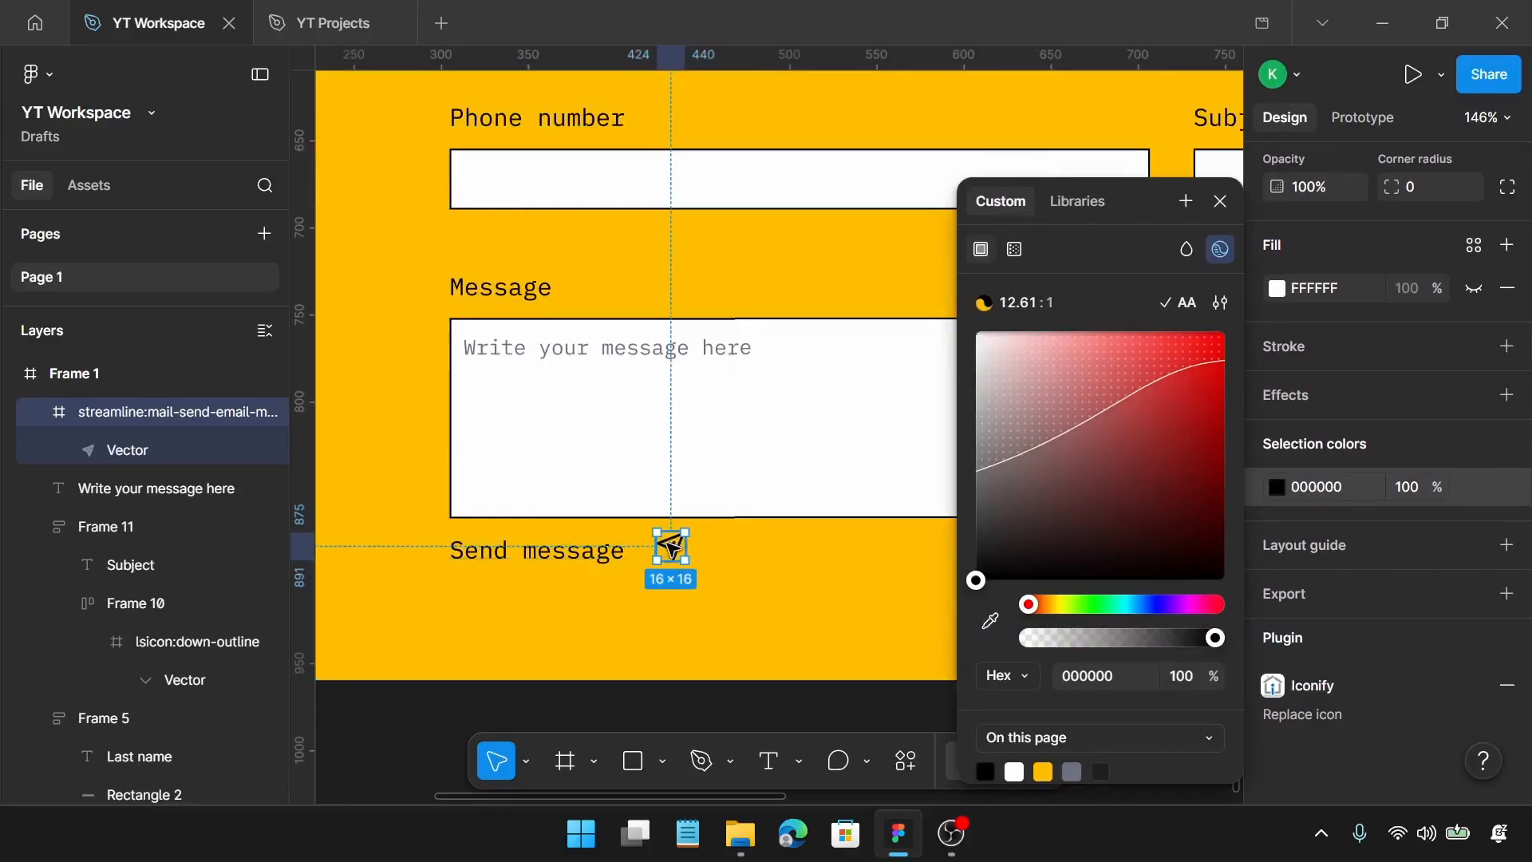
{"action": "left_click_drag", "start_coordinate": [670, 545], "coordinate": [656, 563]}
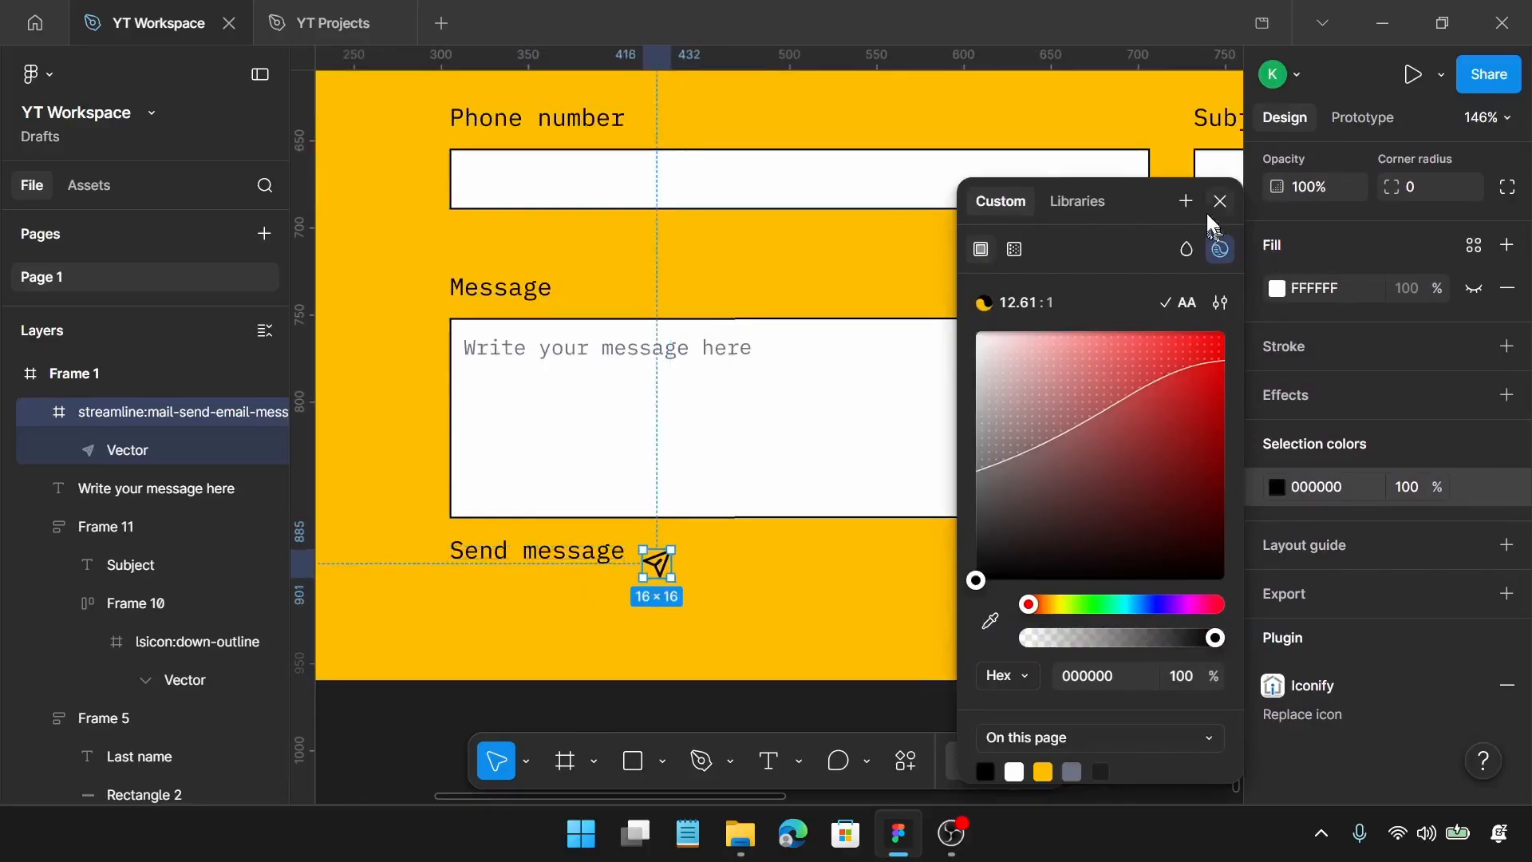
{"action": "left_click", "coordinate": [1219, 201]}
Wrap the "Send message" text and icon in an auto layout with horizontal padding 25 and vertical padding 8
{"action": "left_click", "coordinate": [599, 554]}
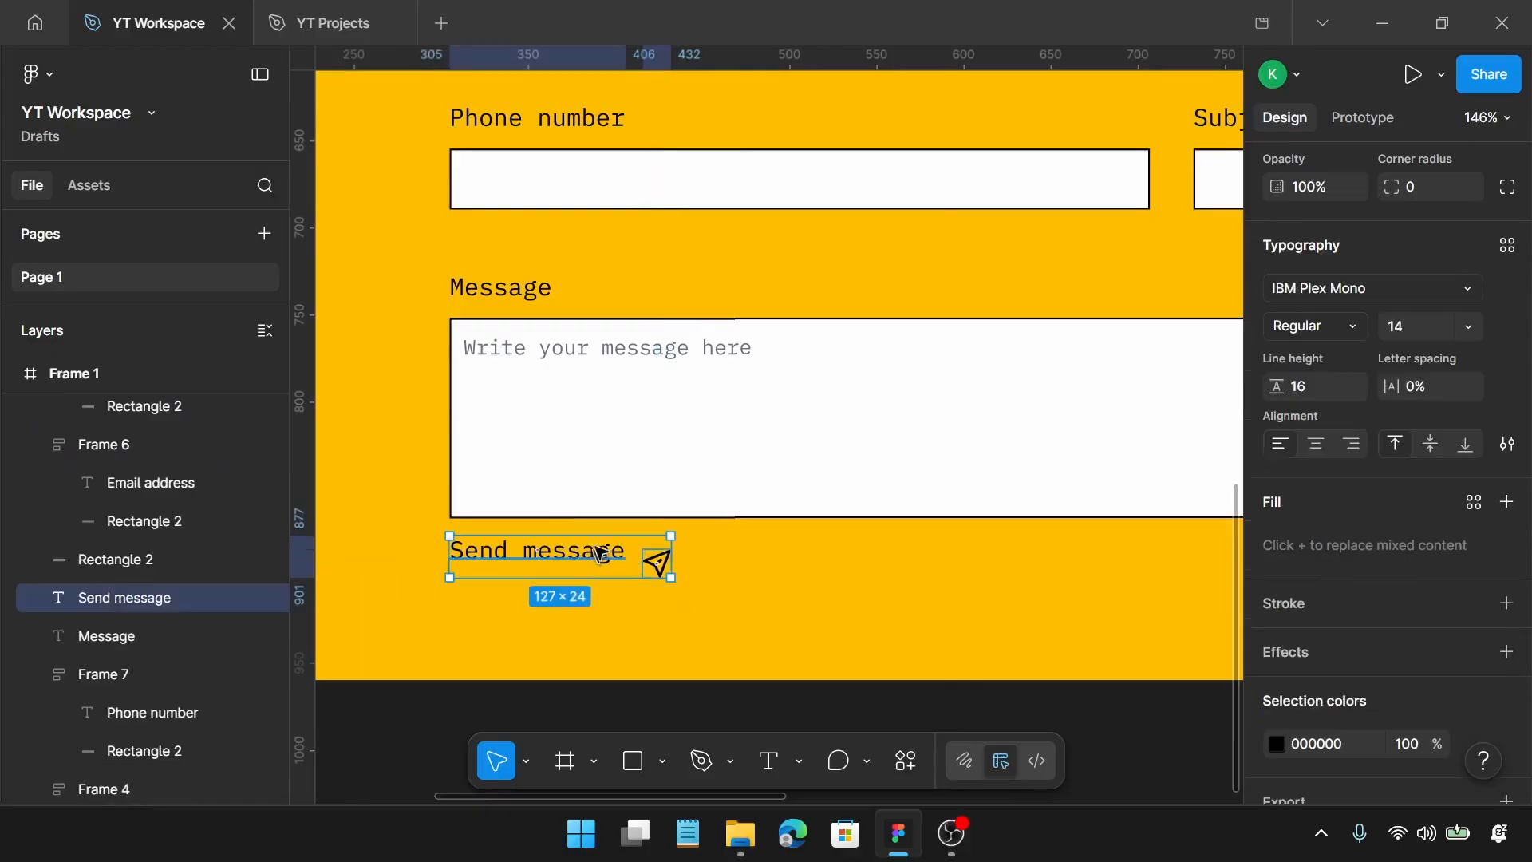
{"action": "key", "text": "shift+a"}
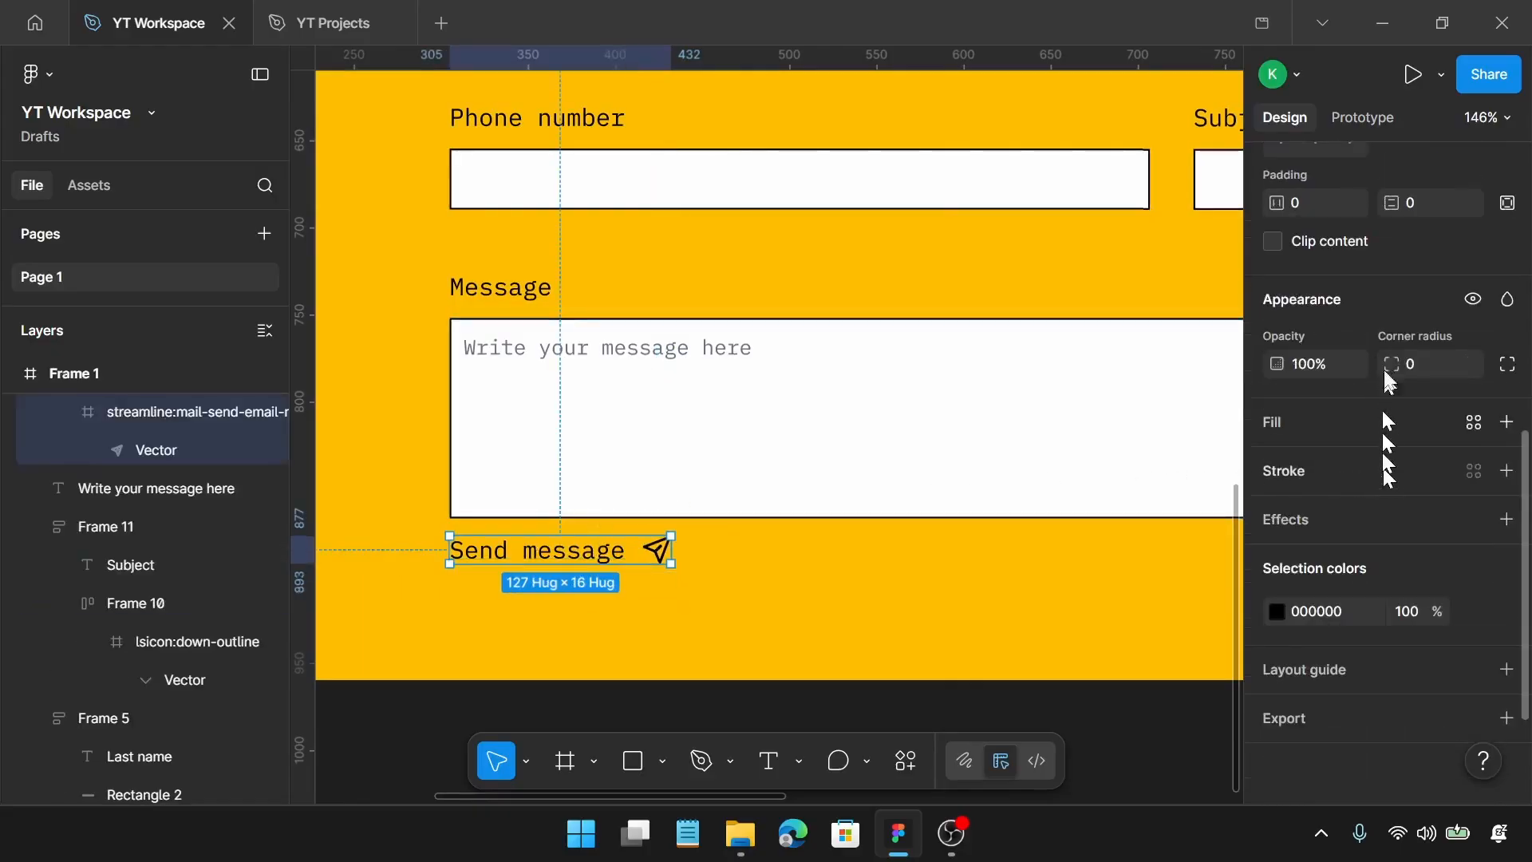
{"action": "scroll", "coordinate": [1388, 399], "scroll_direction": "up", "scroll_amount": 5}
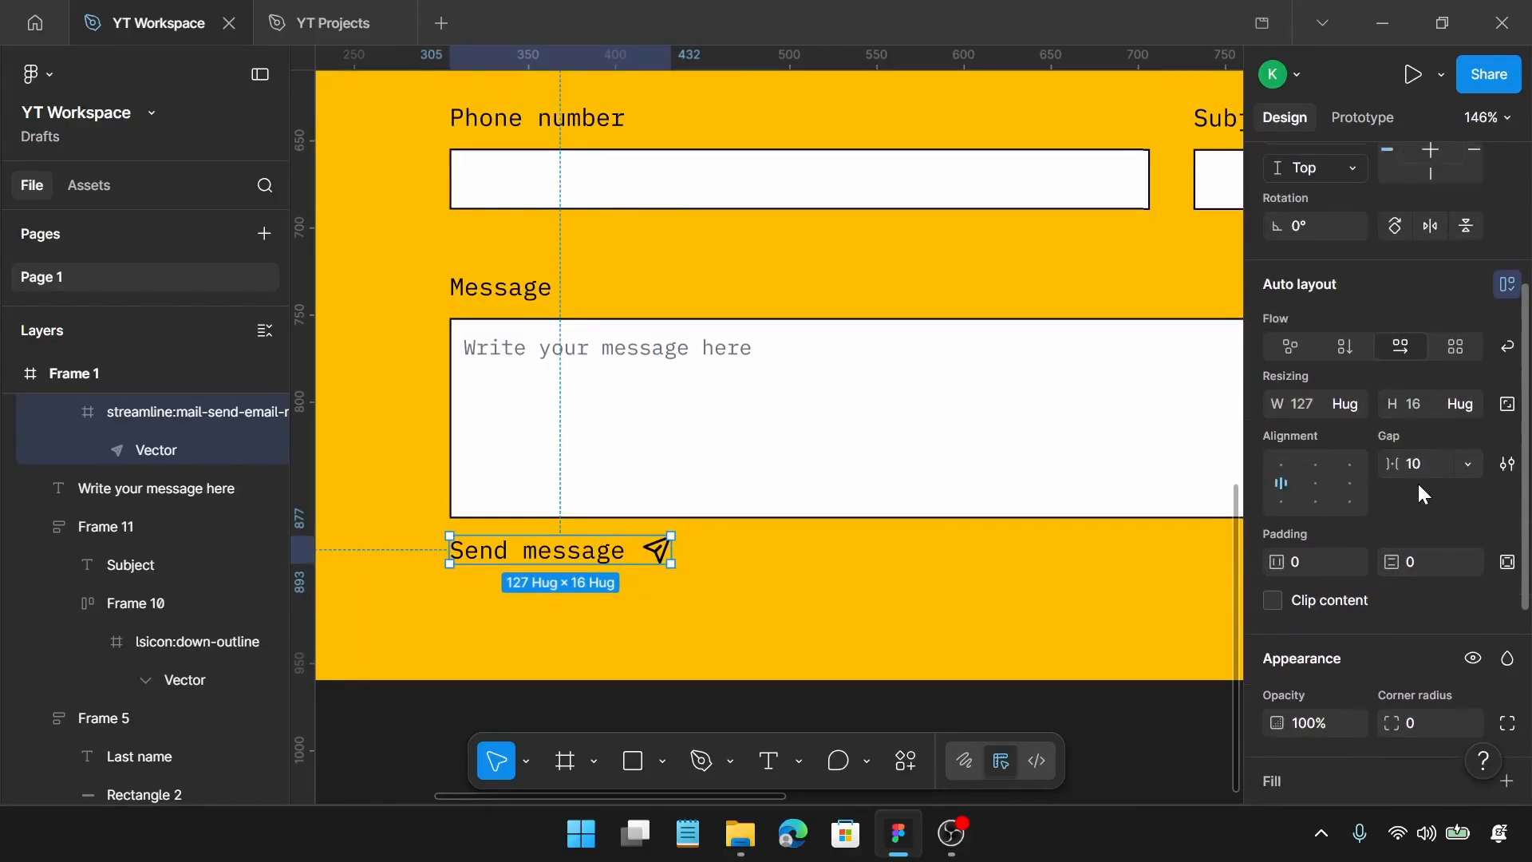
{"action": "scroll", "coordinate": [1418, 486], "scroll_direction": "down", "scroll_amount": 3}
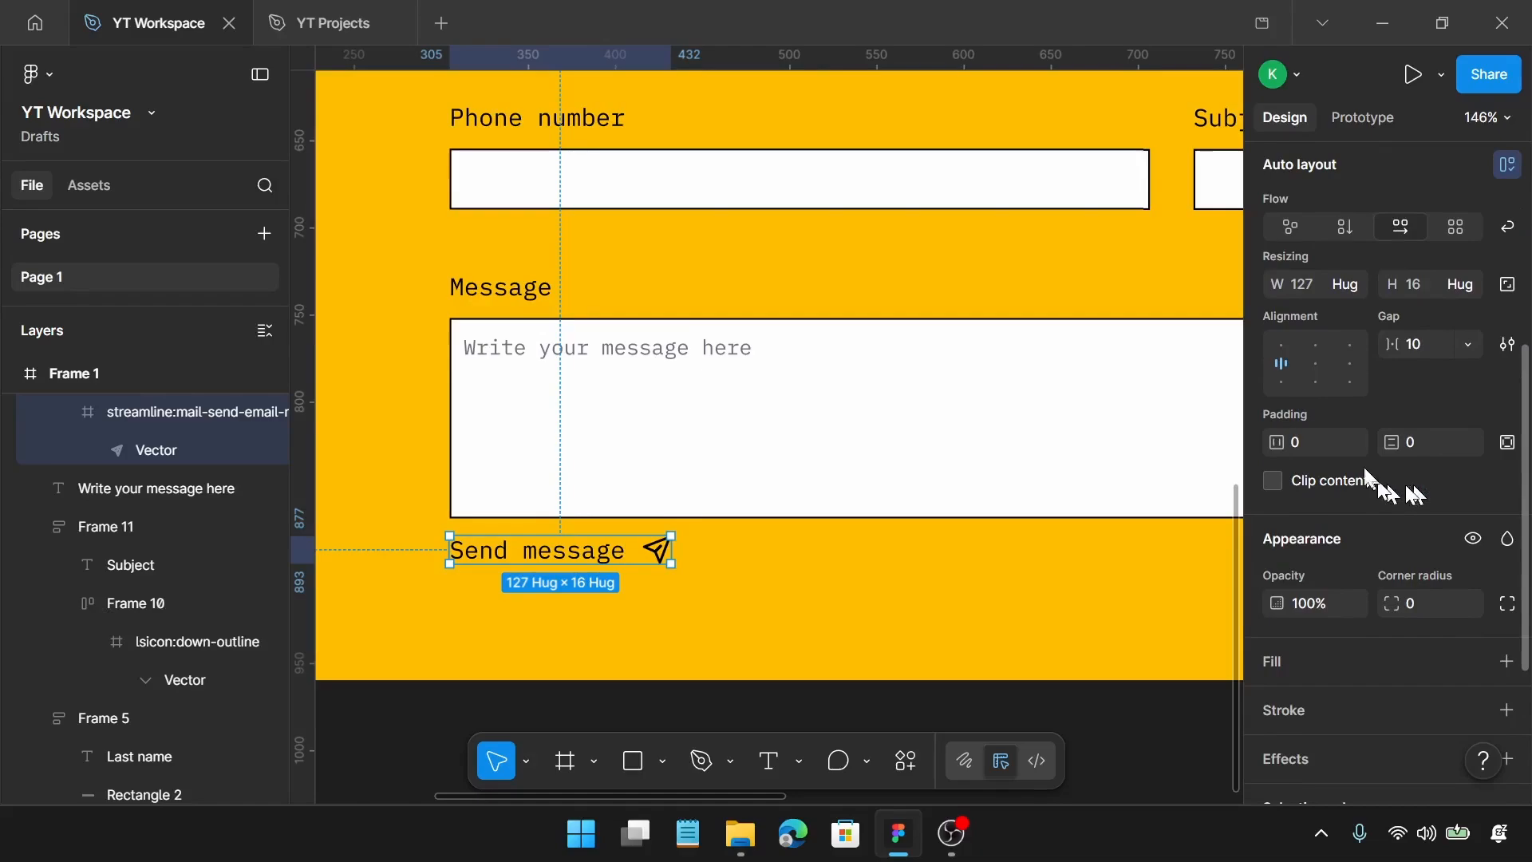
{"action": "left_click", "coordinate": [1312, 445]}
{"action": "type", "text": "25"}
{"action": "key", "text": "Return"}
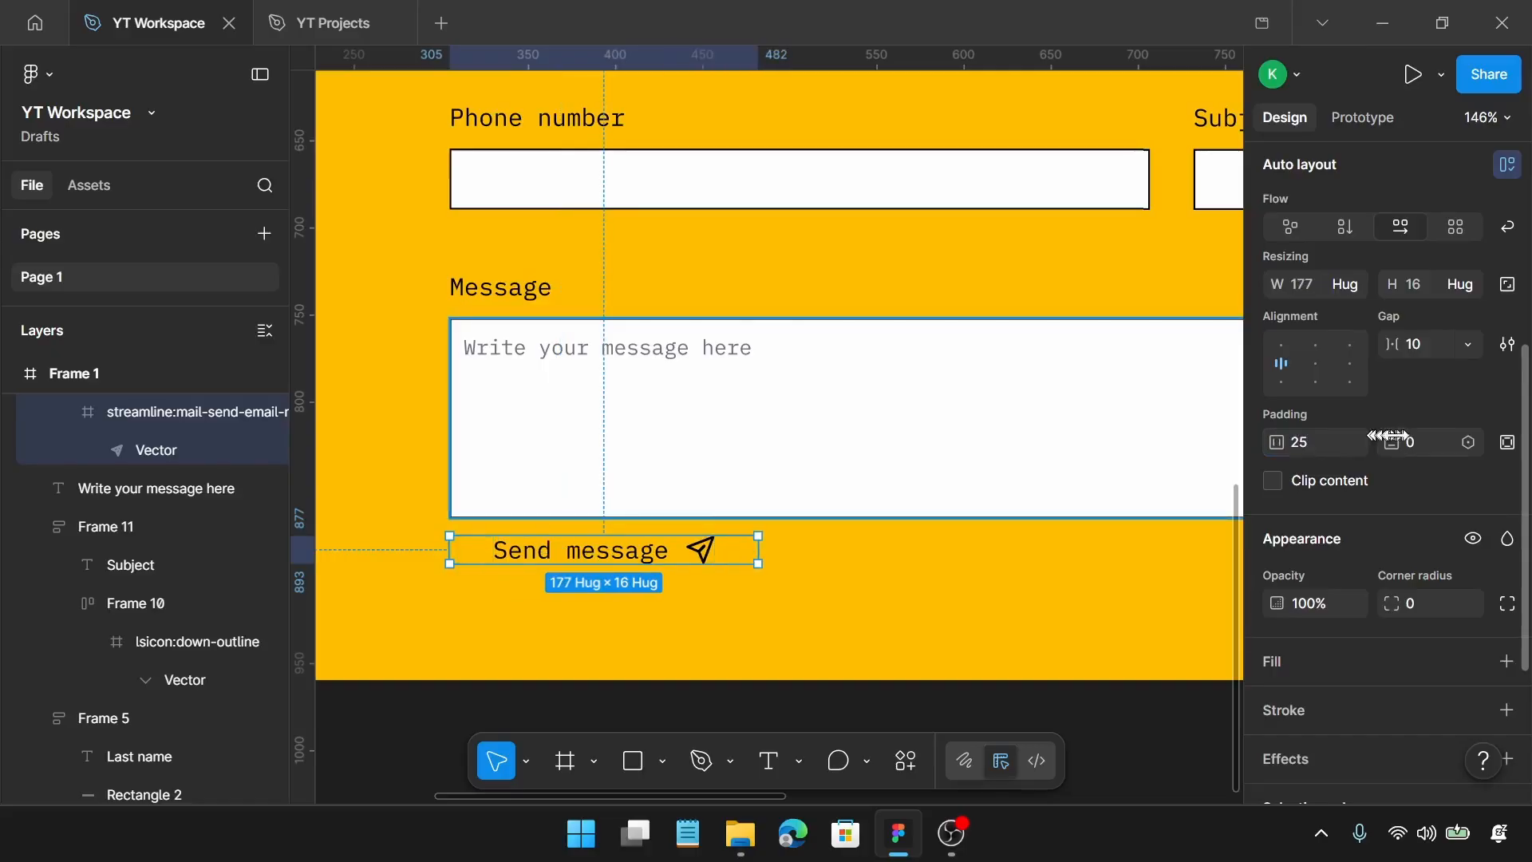
{"action": "left_click", "coordinate": [1433, 447]}
{"action": "key", "text": "BackSpace"}
{"action": "key", "text": "Return"}
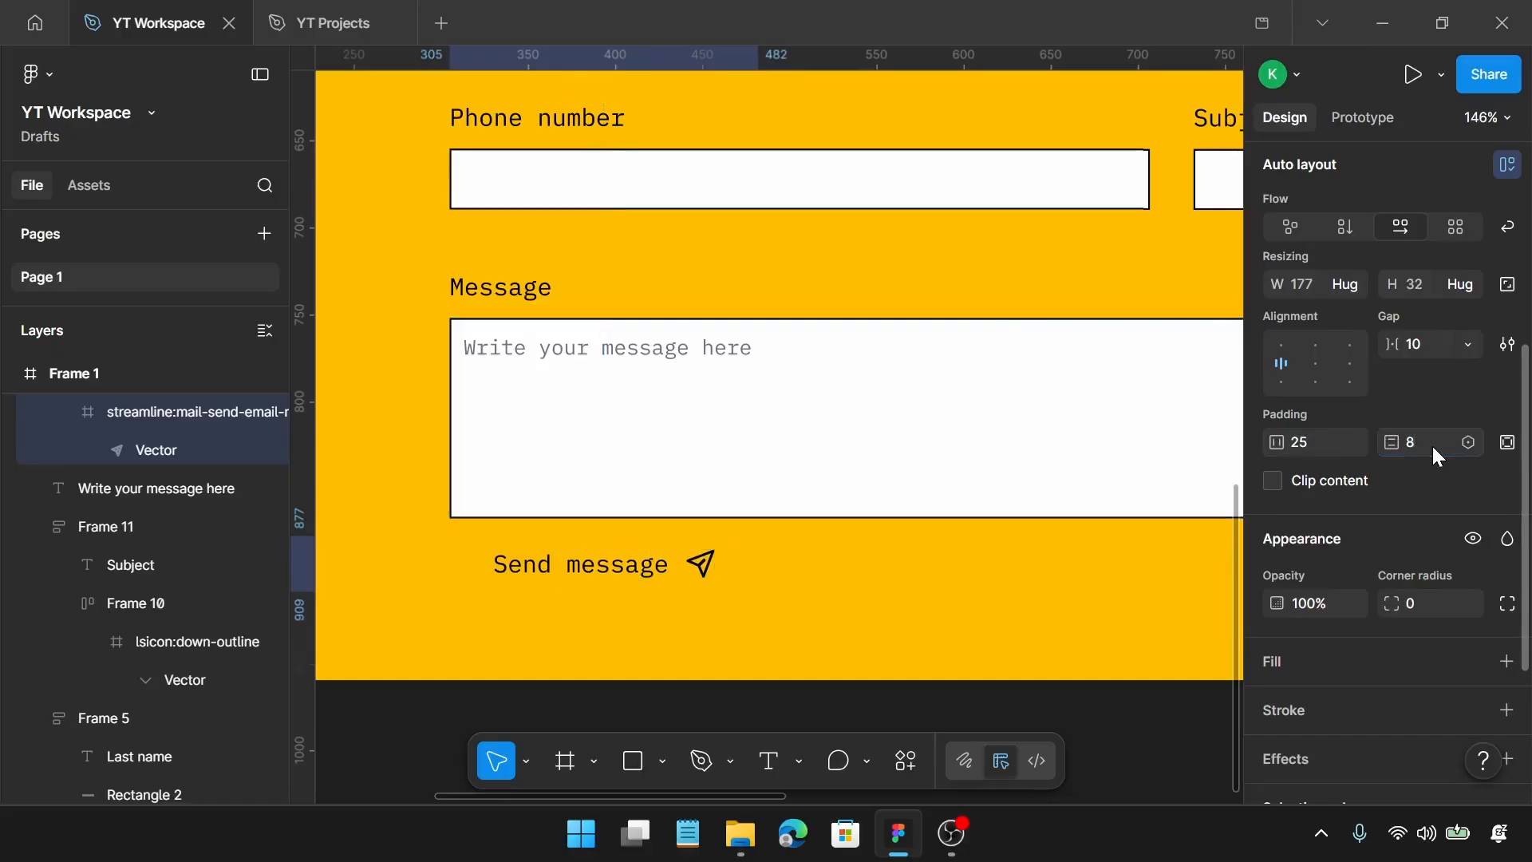
Give the Send message button an FFFFFF fill and a 000000 inside stroke of weight 1
{"action": "scroll", "coordinate": [1431, 444], "scroll_direction": "down", "scroll_amount": 3}
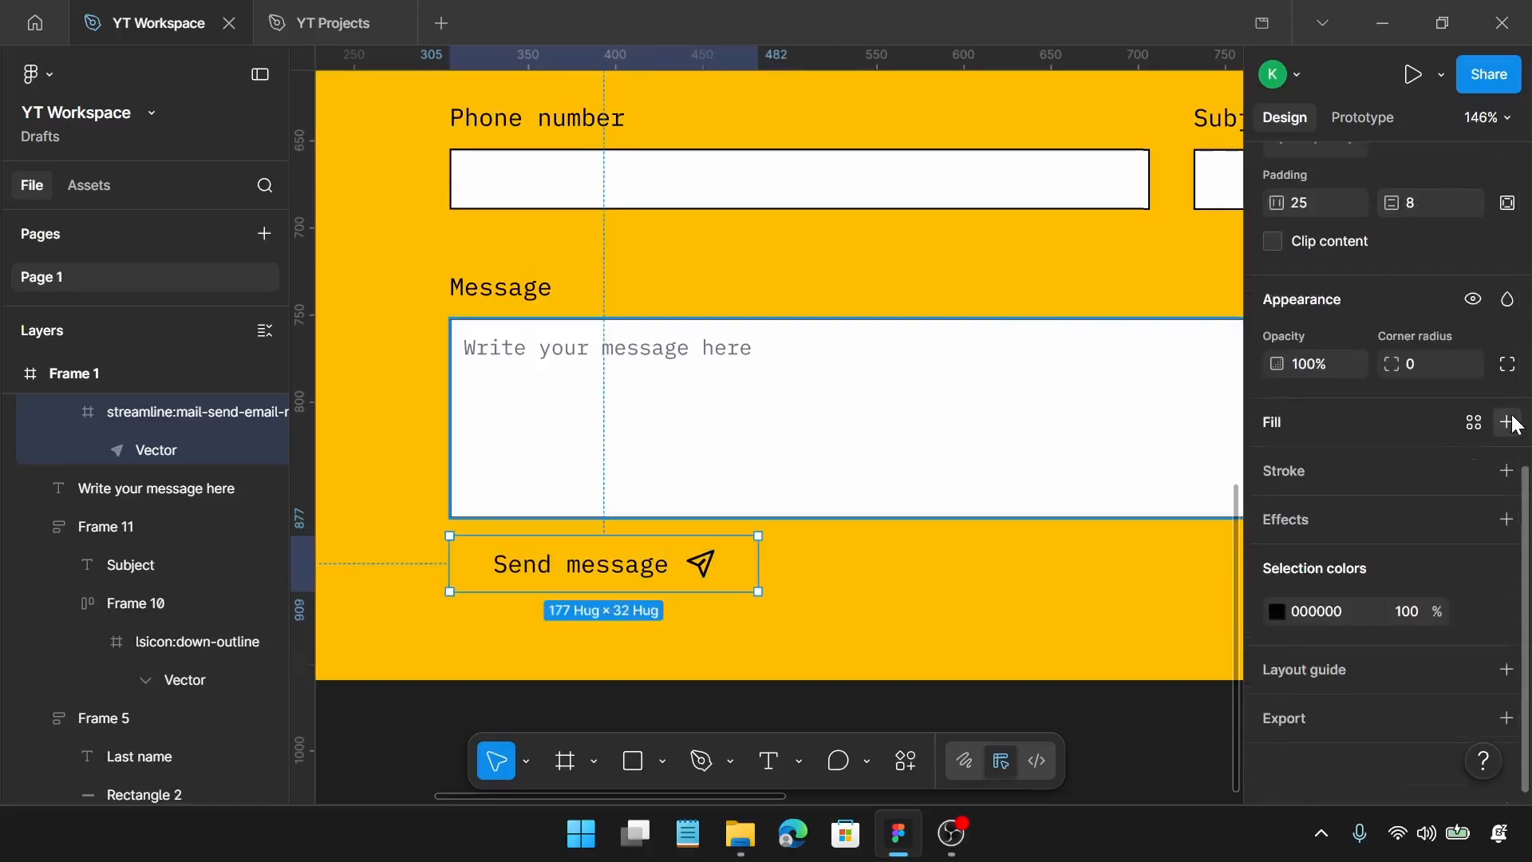
{"action": "left_click", "coordinate": [1506, 421]}
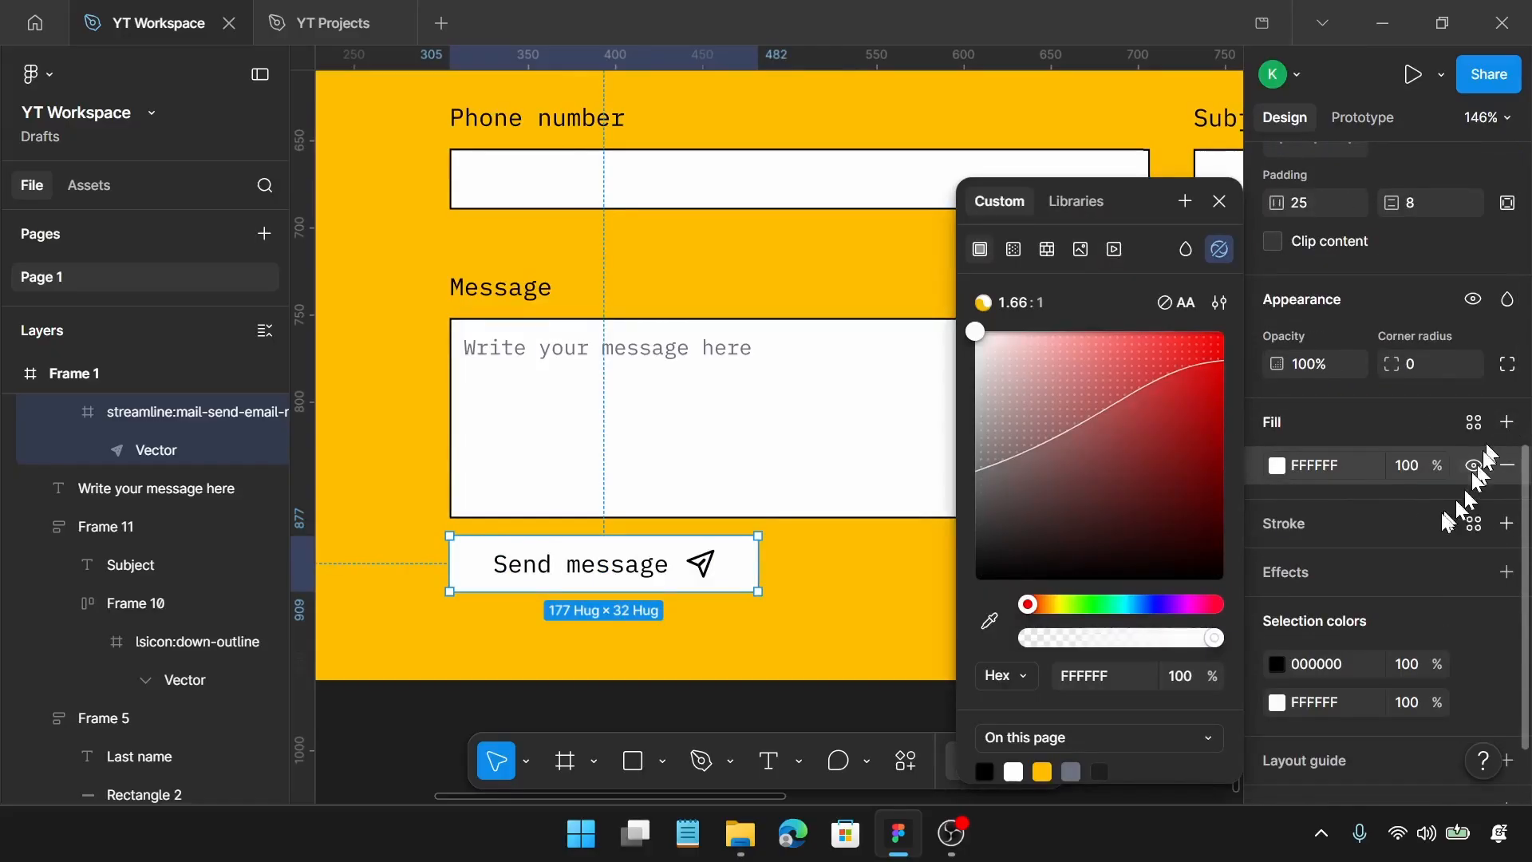
{"action": "left_click", "coordinate": [1219, 201]}
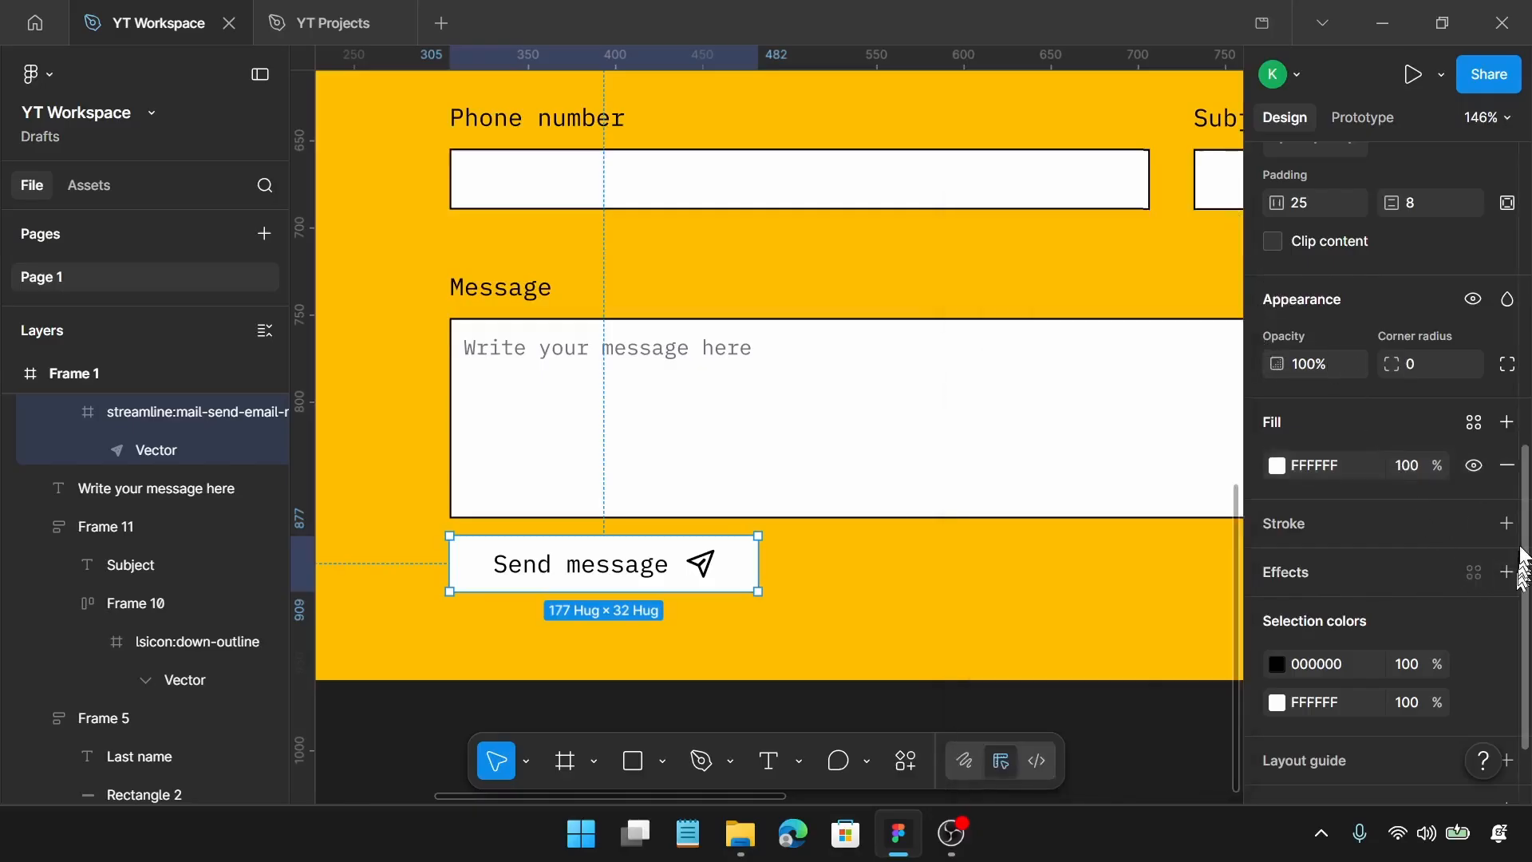
{"action": "left_click", "coordinate": [1506, 523]}
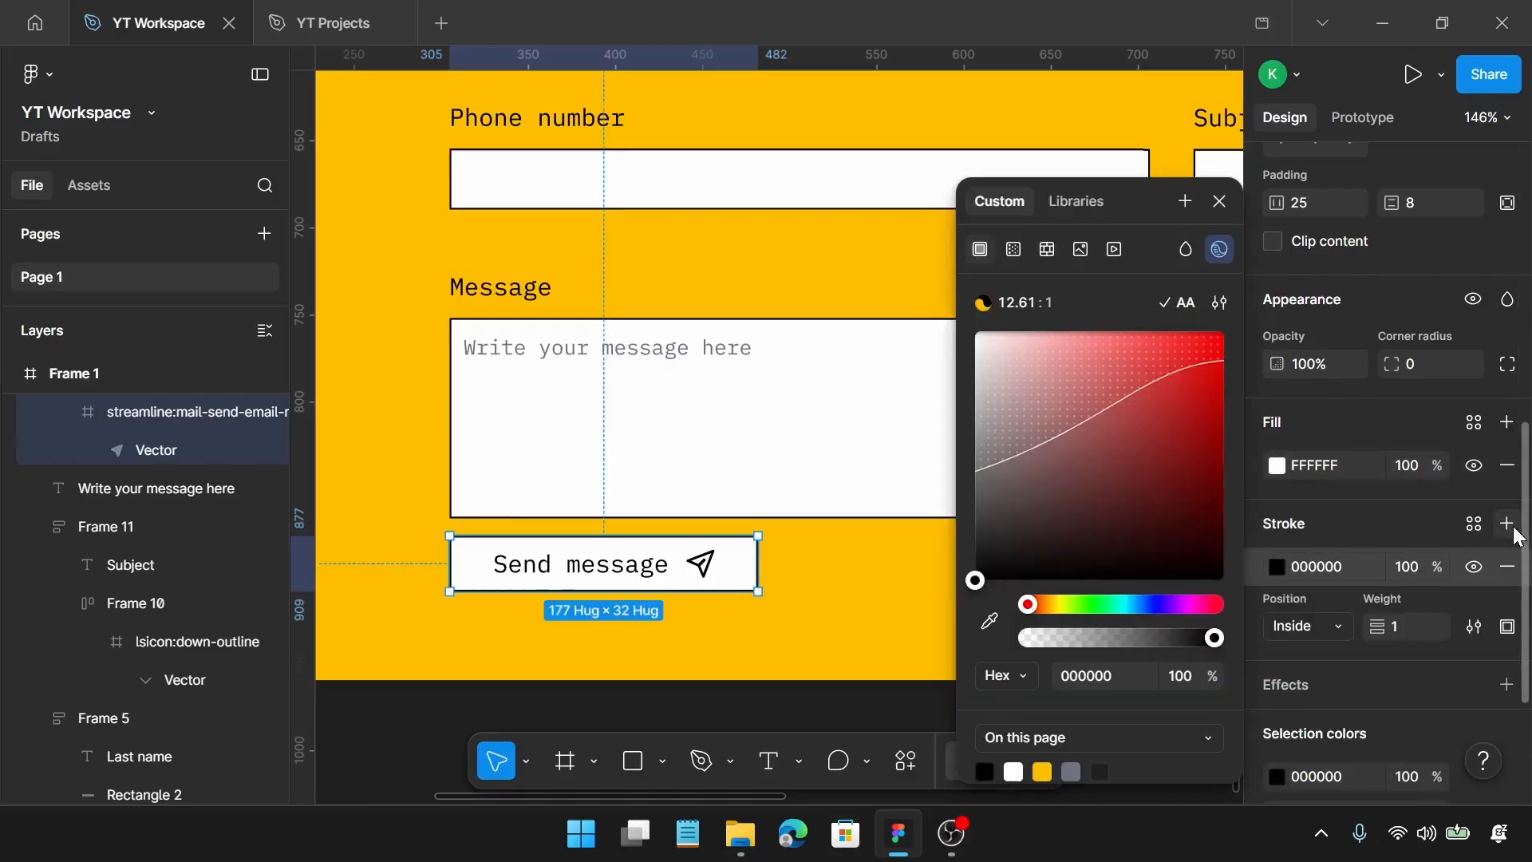
{"action": "left_click", "coordinate": [1220, 202]}
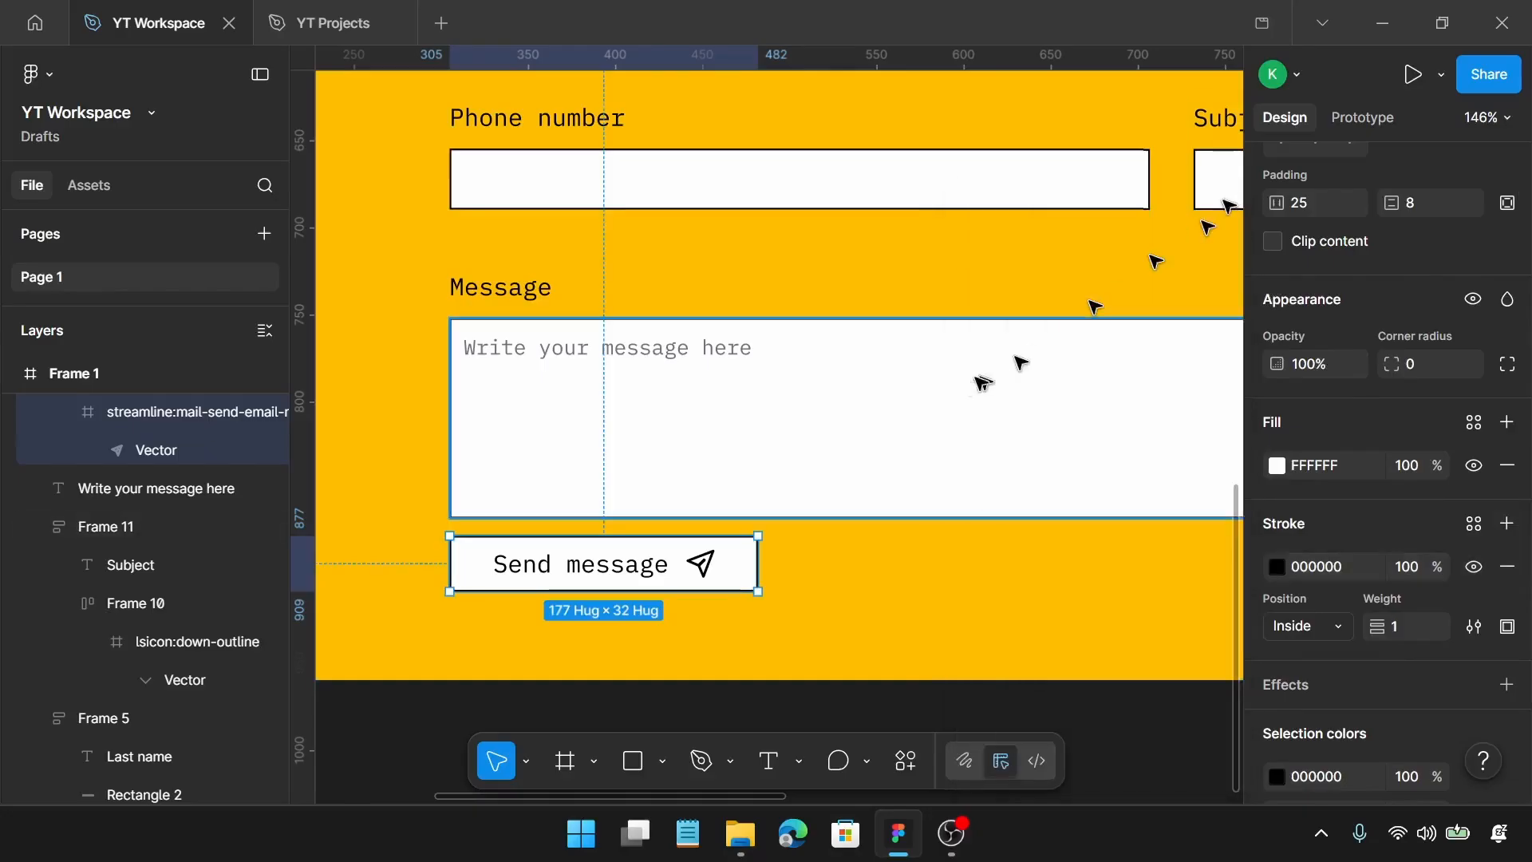
Wrap the "Write your message here" placeholder and the white message box in an auto layout
{"action": "left_click", "coordinate": [612, 351]}
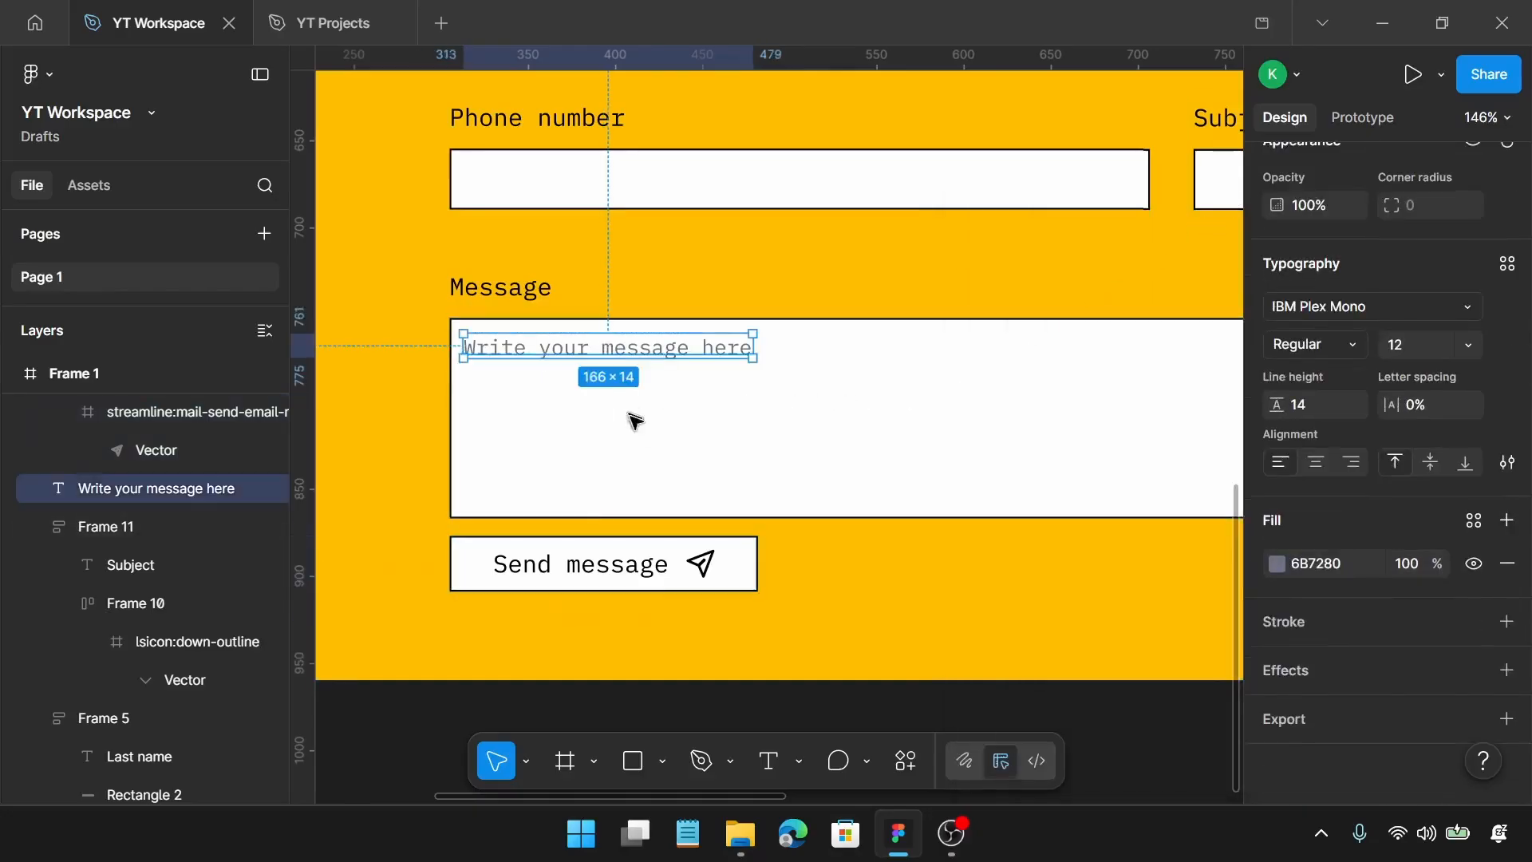
{"action": "left_click", "coordinate": [640, 434]}
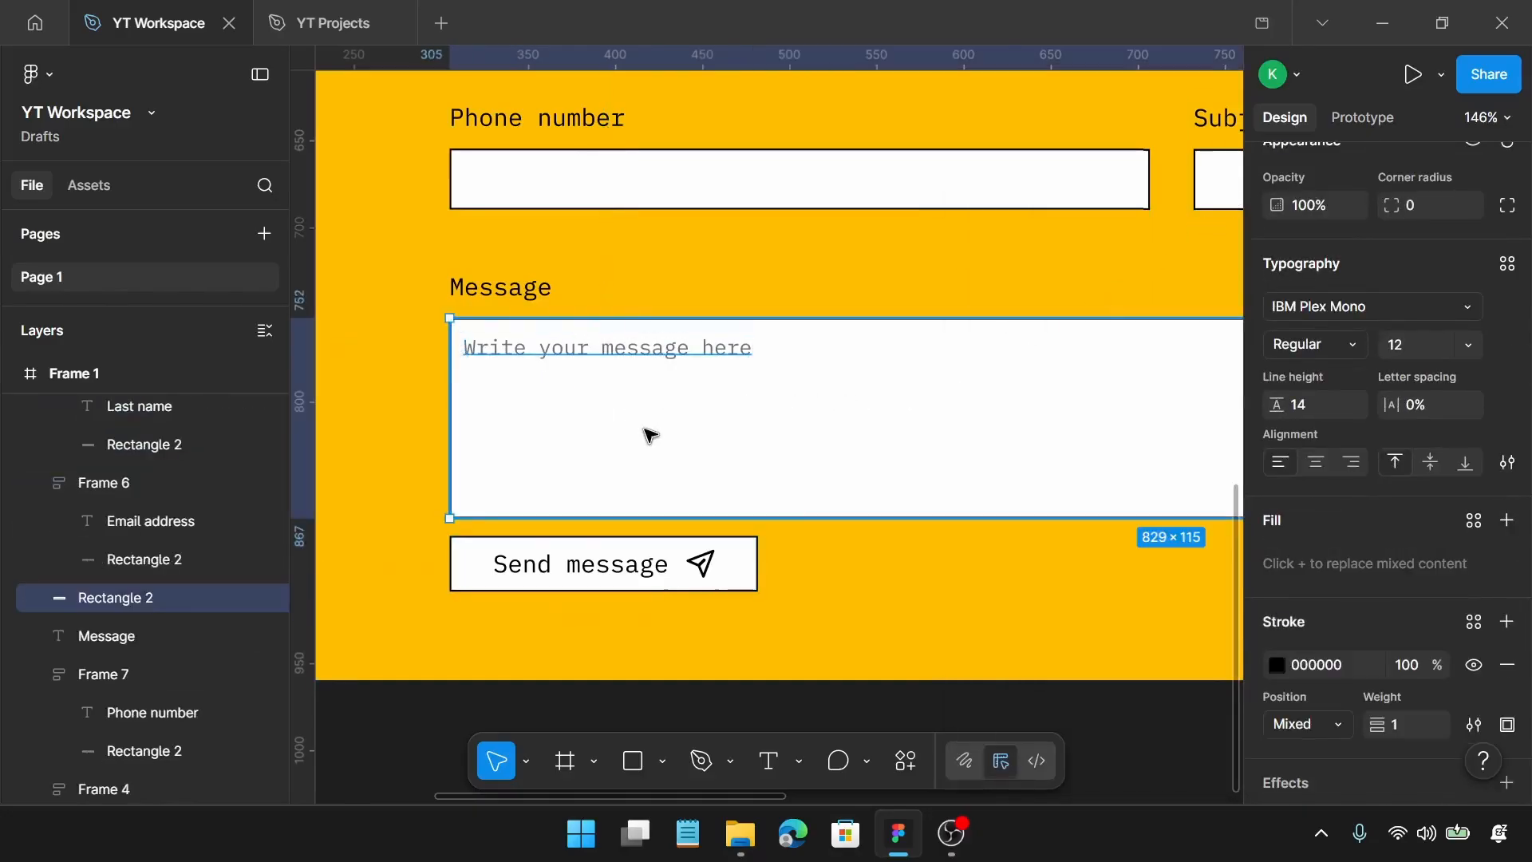
{"action": "key", "text": "shift+a"}
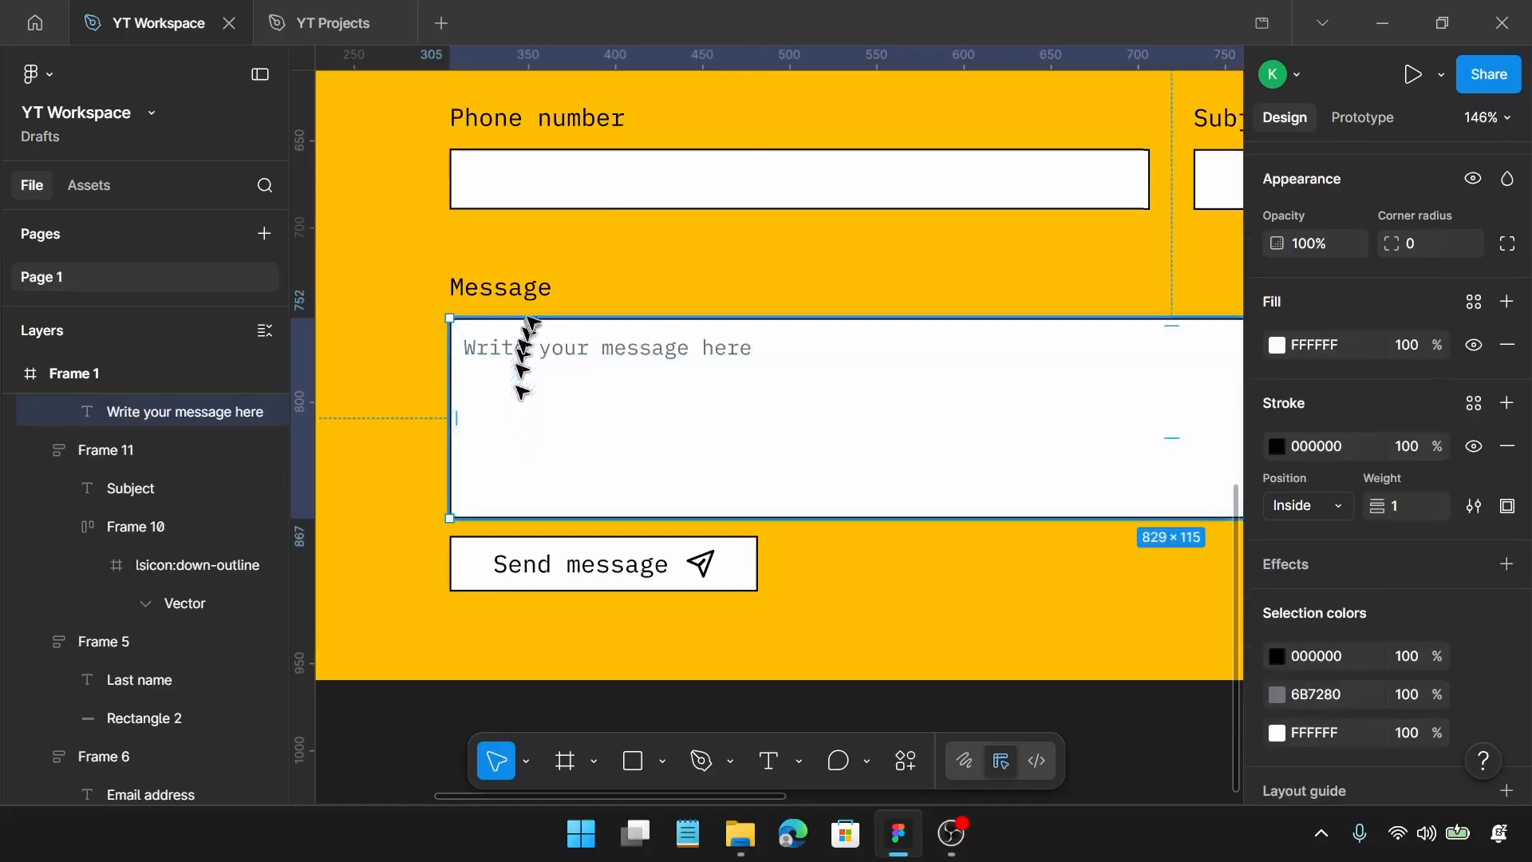
Wrap the Message label, message box and Send message button together in one vertical auto layout
{"action": "left_click", "coordinate": [530, 295]}
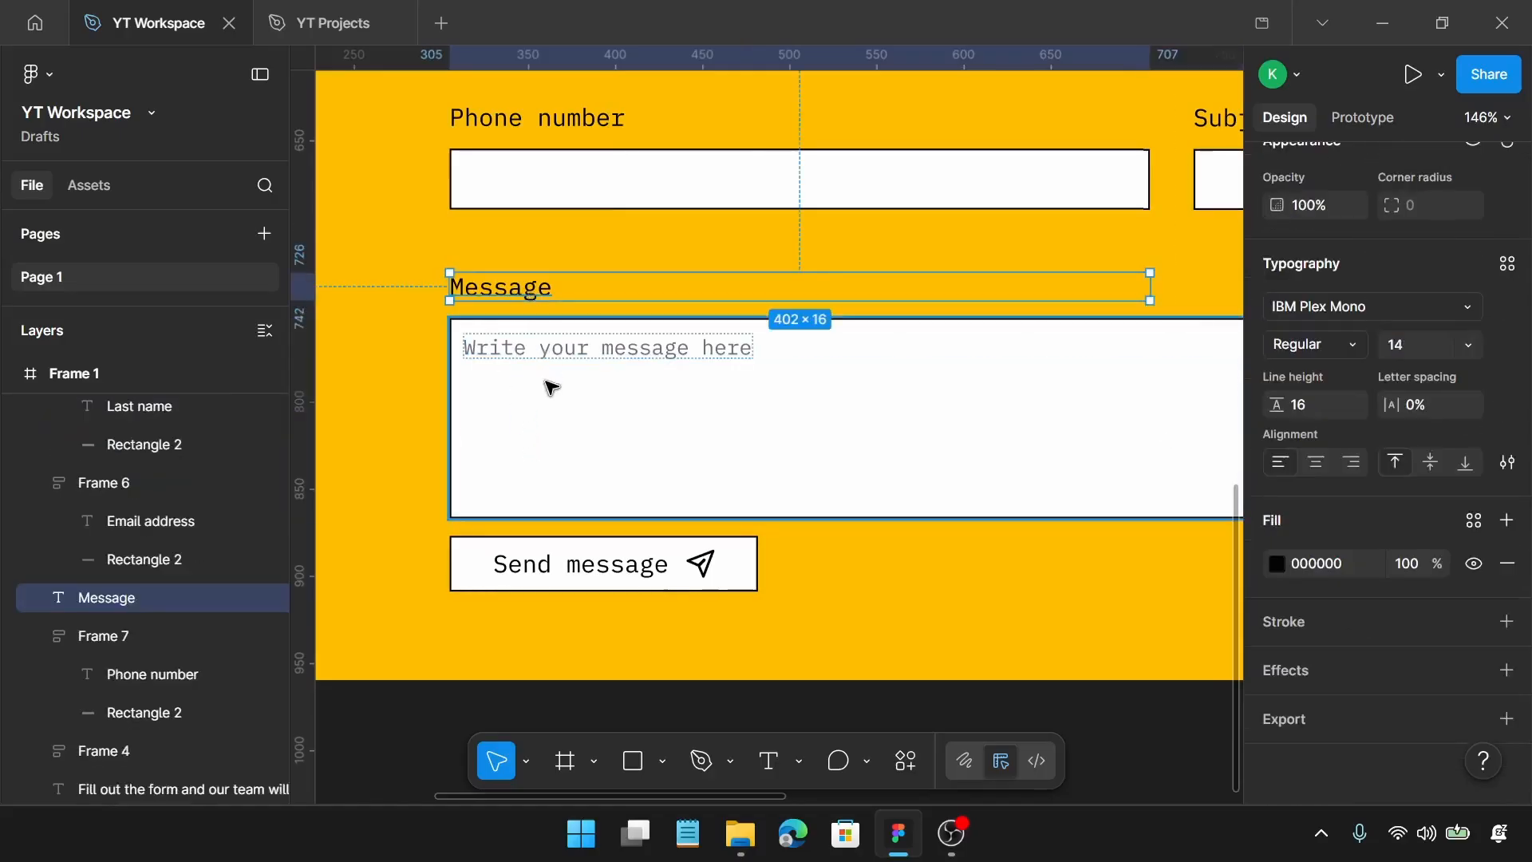
{"action": "left_click", "coordinate": [548, 383], "text": "shift"}
{"action": "left_click", "coordinate": [530, 551], "text": "shift"}
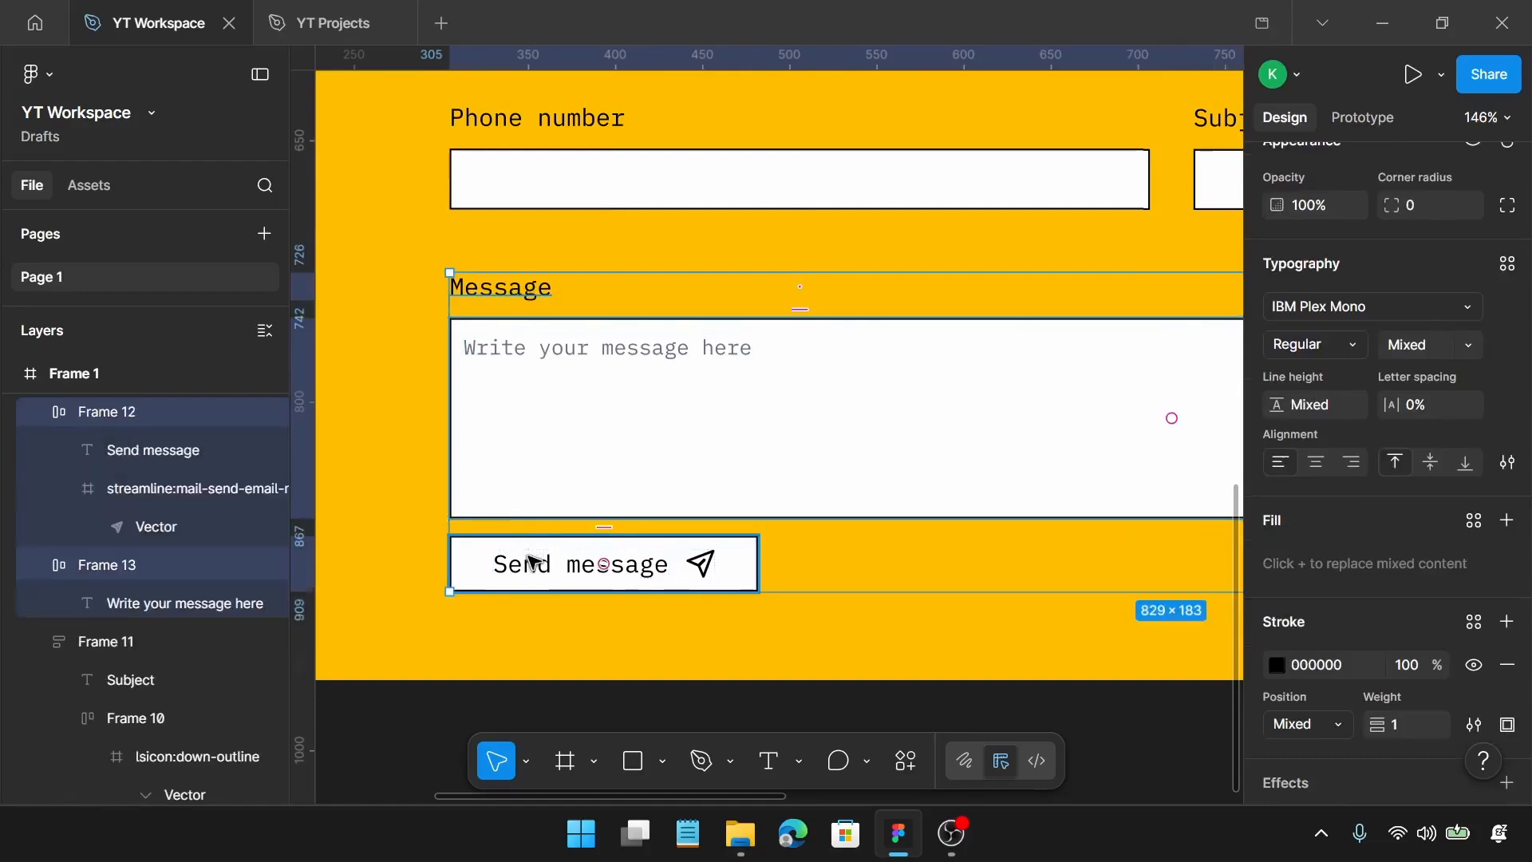
{"action": "key", "text": "shift+a"}
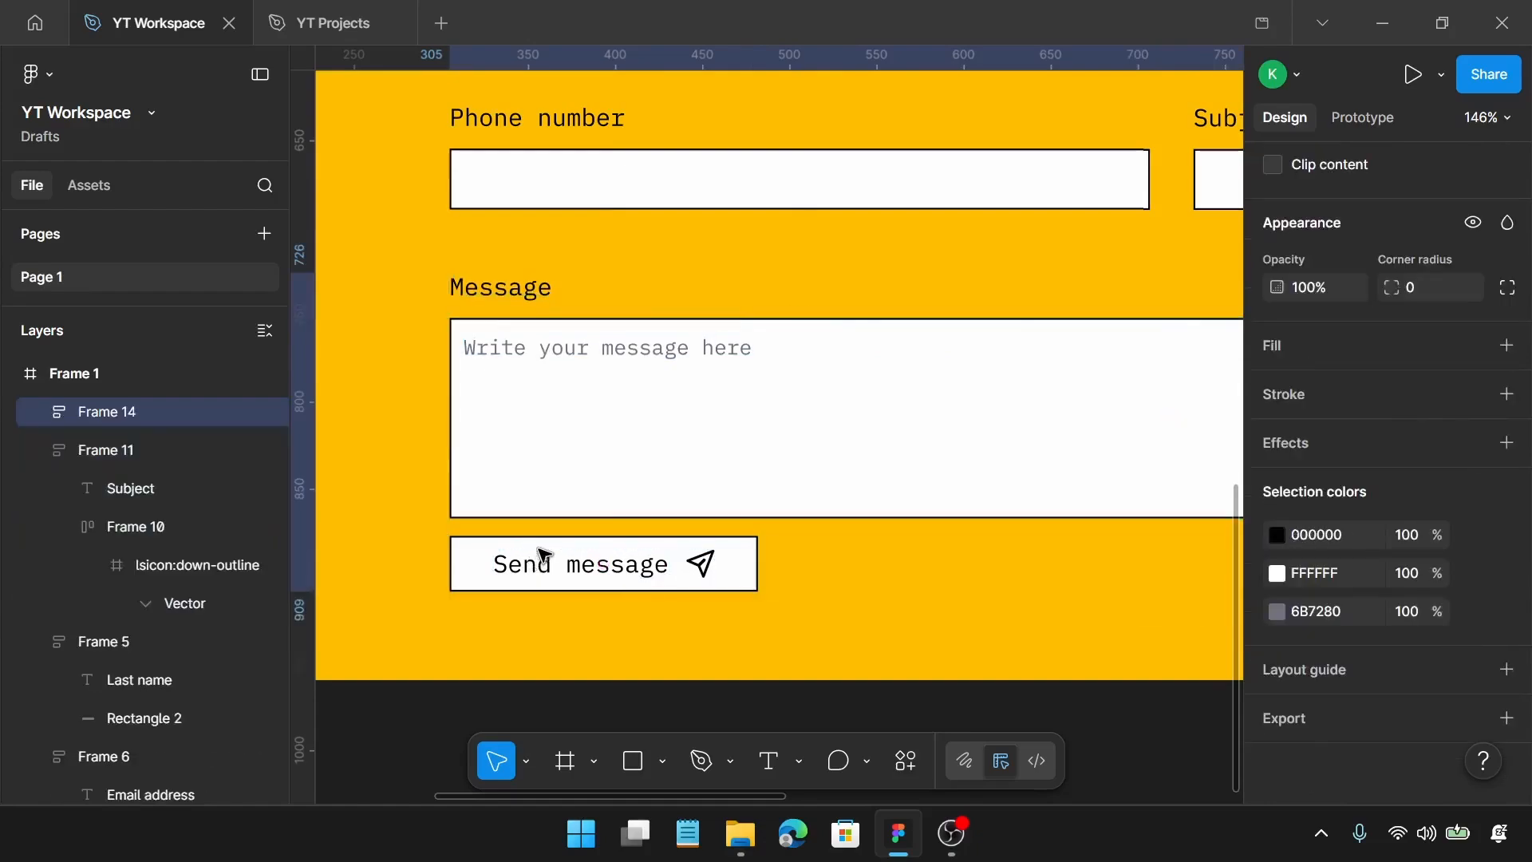
Try a gap of 20 on the combined message layout, then undo the gap change
{"action": "scroll", "coordinate": [1384, 363], "scroll_direction": "up", "scroll_amount": 3}
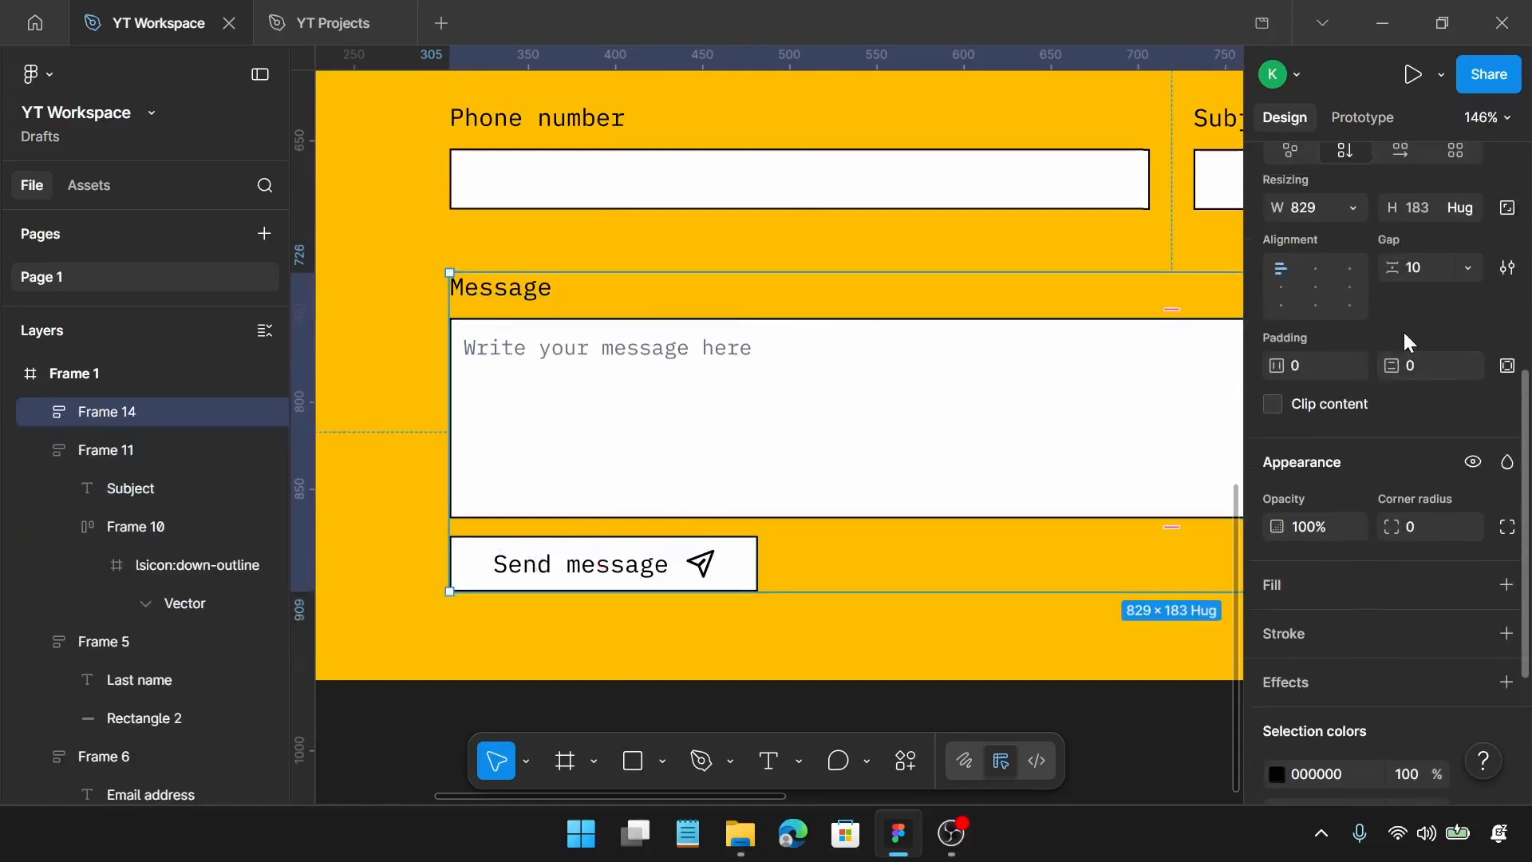
{"action": "left_click", "coordinate": [1428, 273]}
{"action": "type", "text": "20"}
{"action": "key", "text": "Return"}
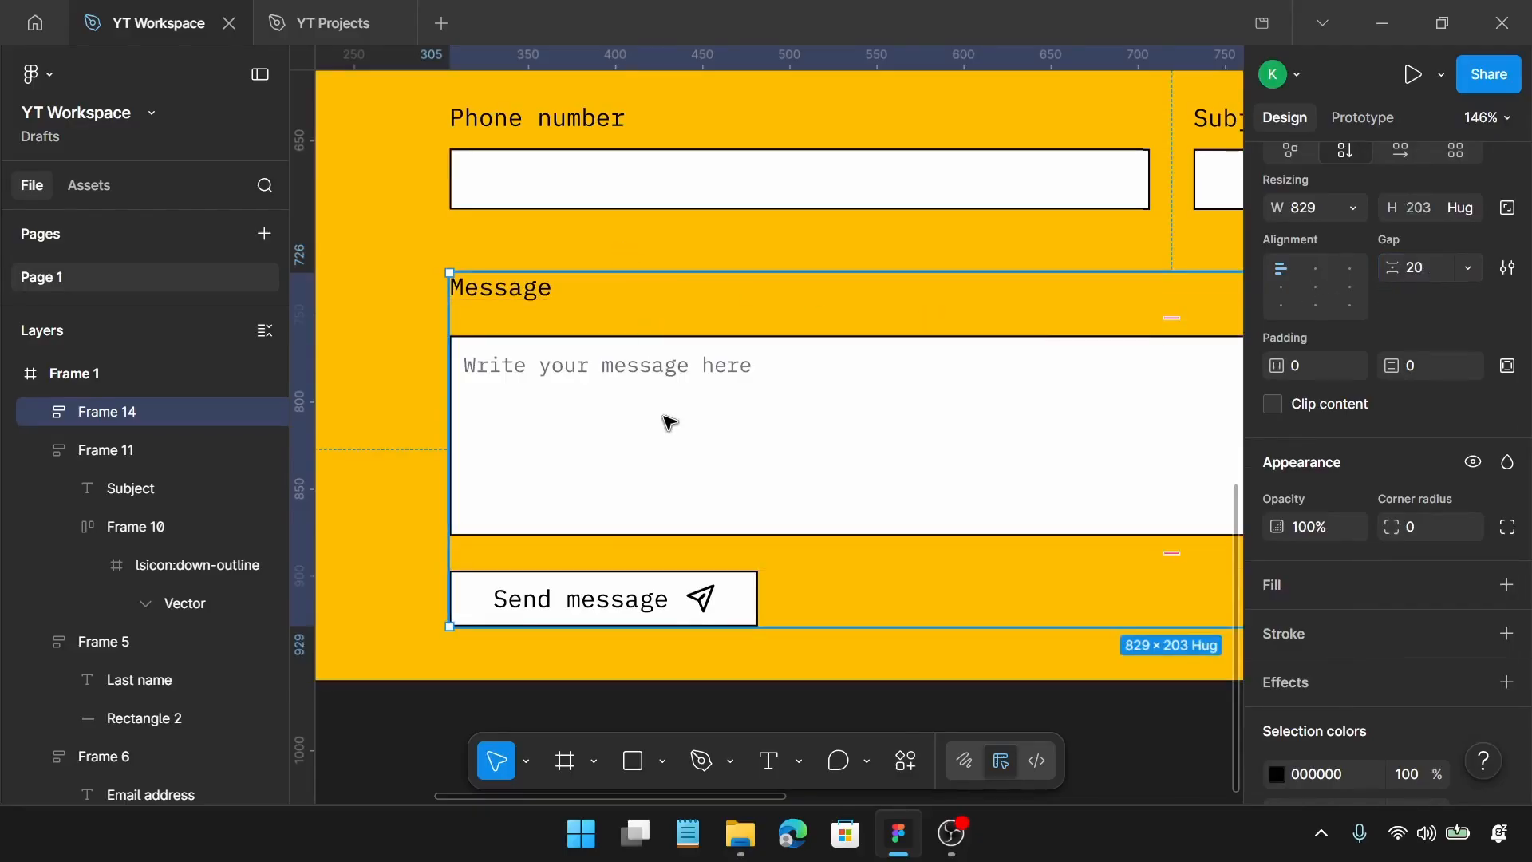
{"action": "key", "text": "ctrl+z"}
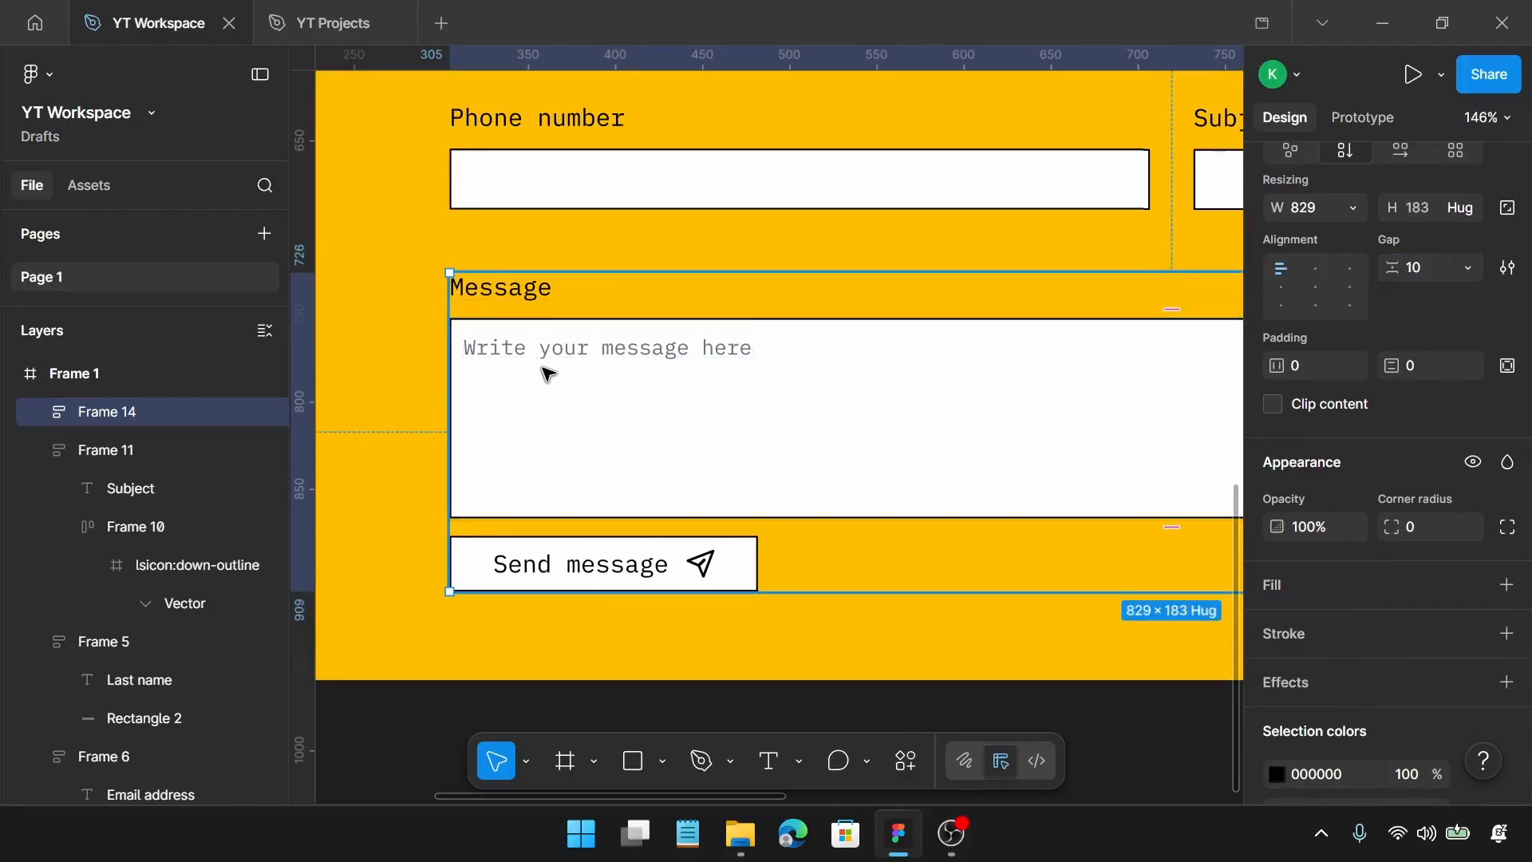
Ungroup the combined message layout into its label, message box and button
{"action": "left_click", "coordinate": [609, 157]}
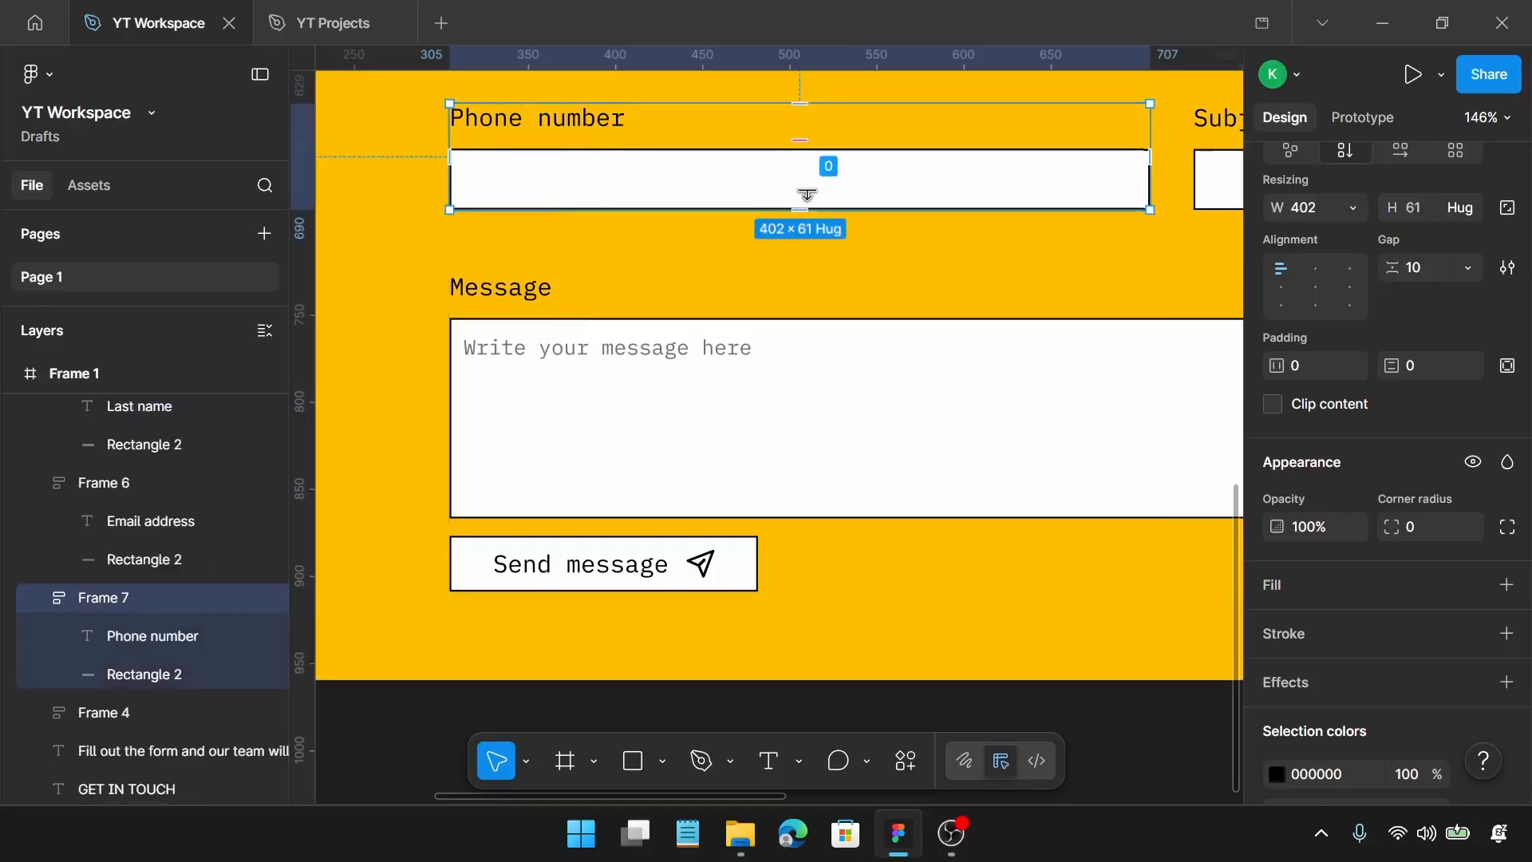
{"action": "left_click", "coordinate": [670, 409]}
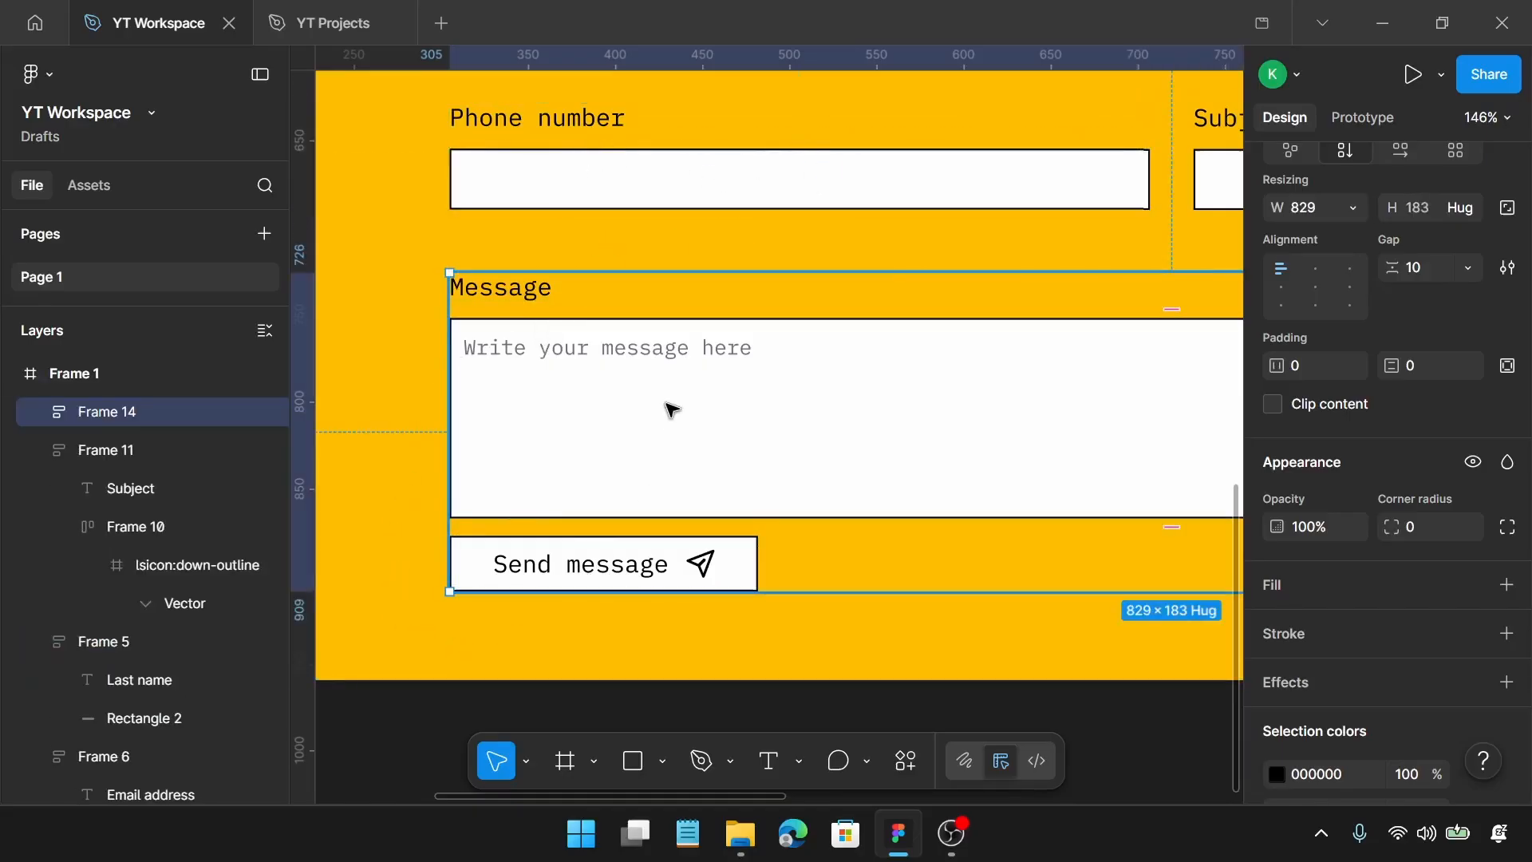
{"action": "key", "text": "Return"}
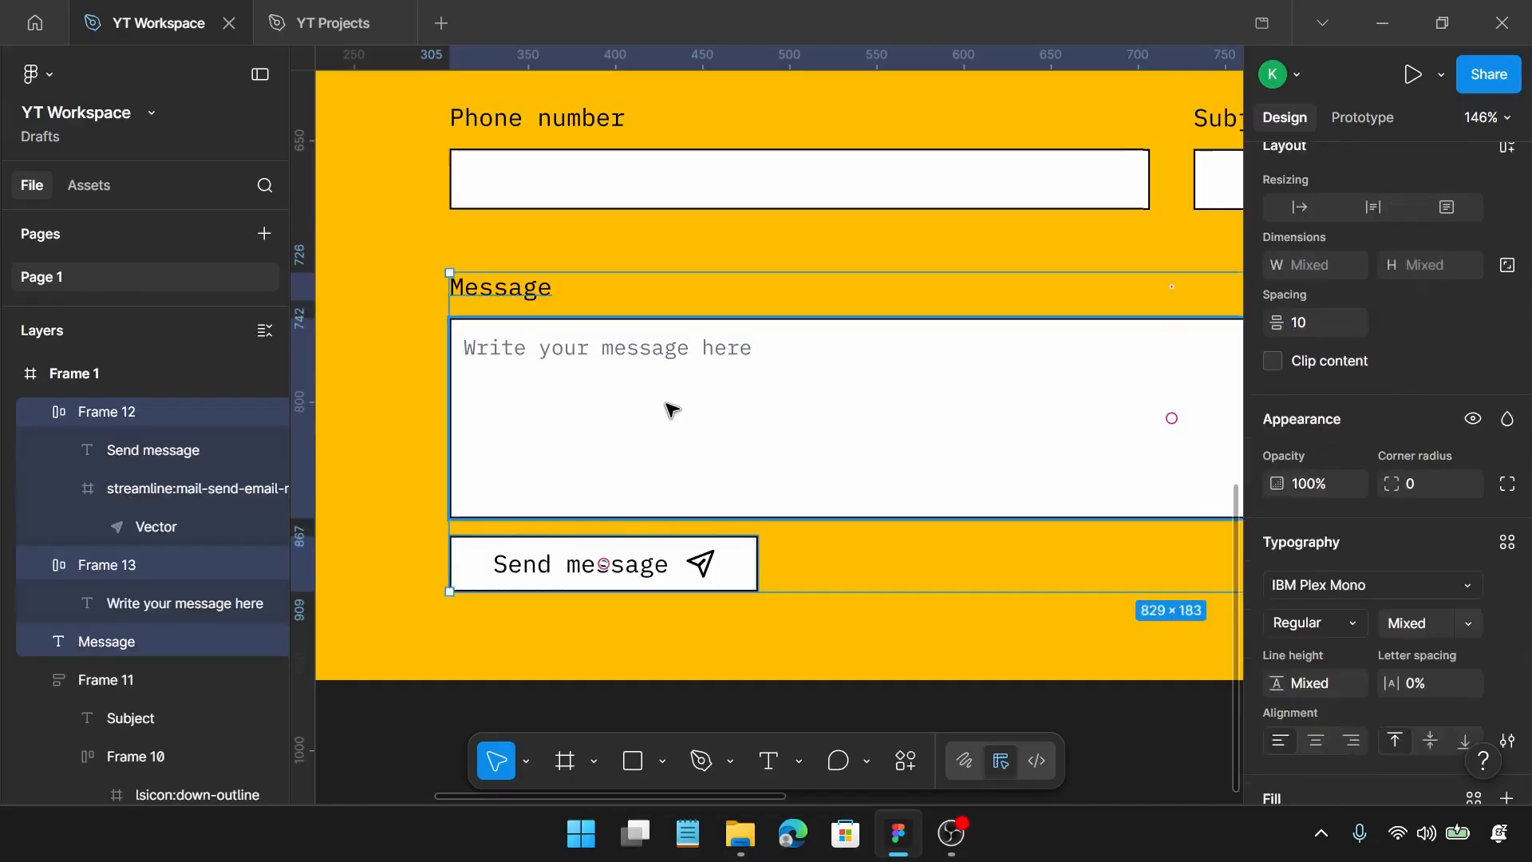
Wrap only the Message label and the message box in a vertical auto layout
{"action": "left_click", "coordinate": [671, 409]}
{"action": "left_click", "coordinate": [517, 307], "text": "shift"}
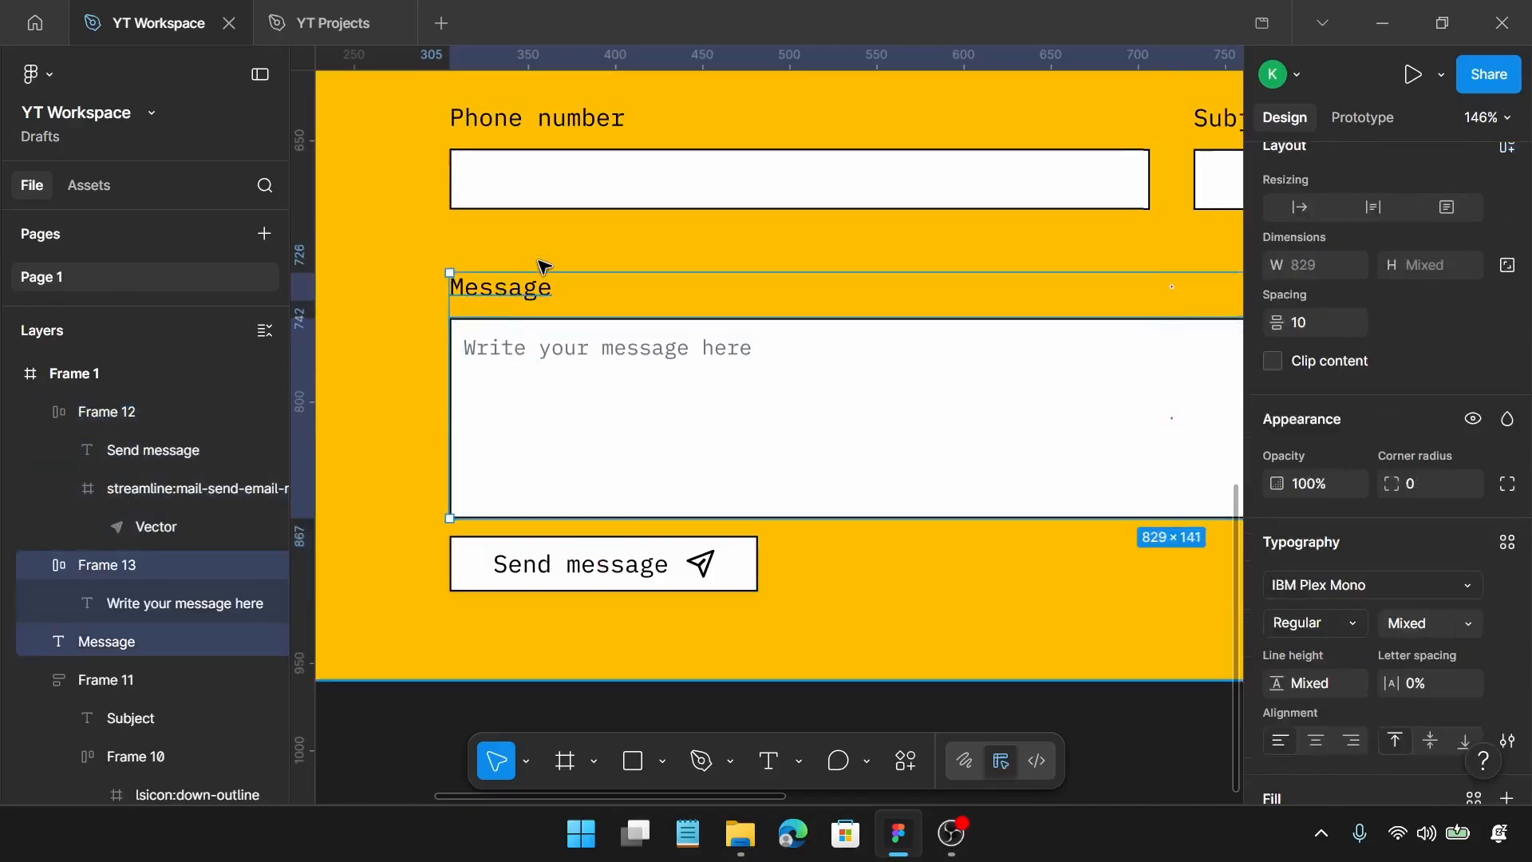
{"action": "key", "text": "shift+a"}
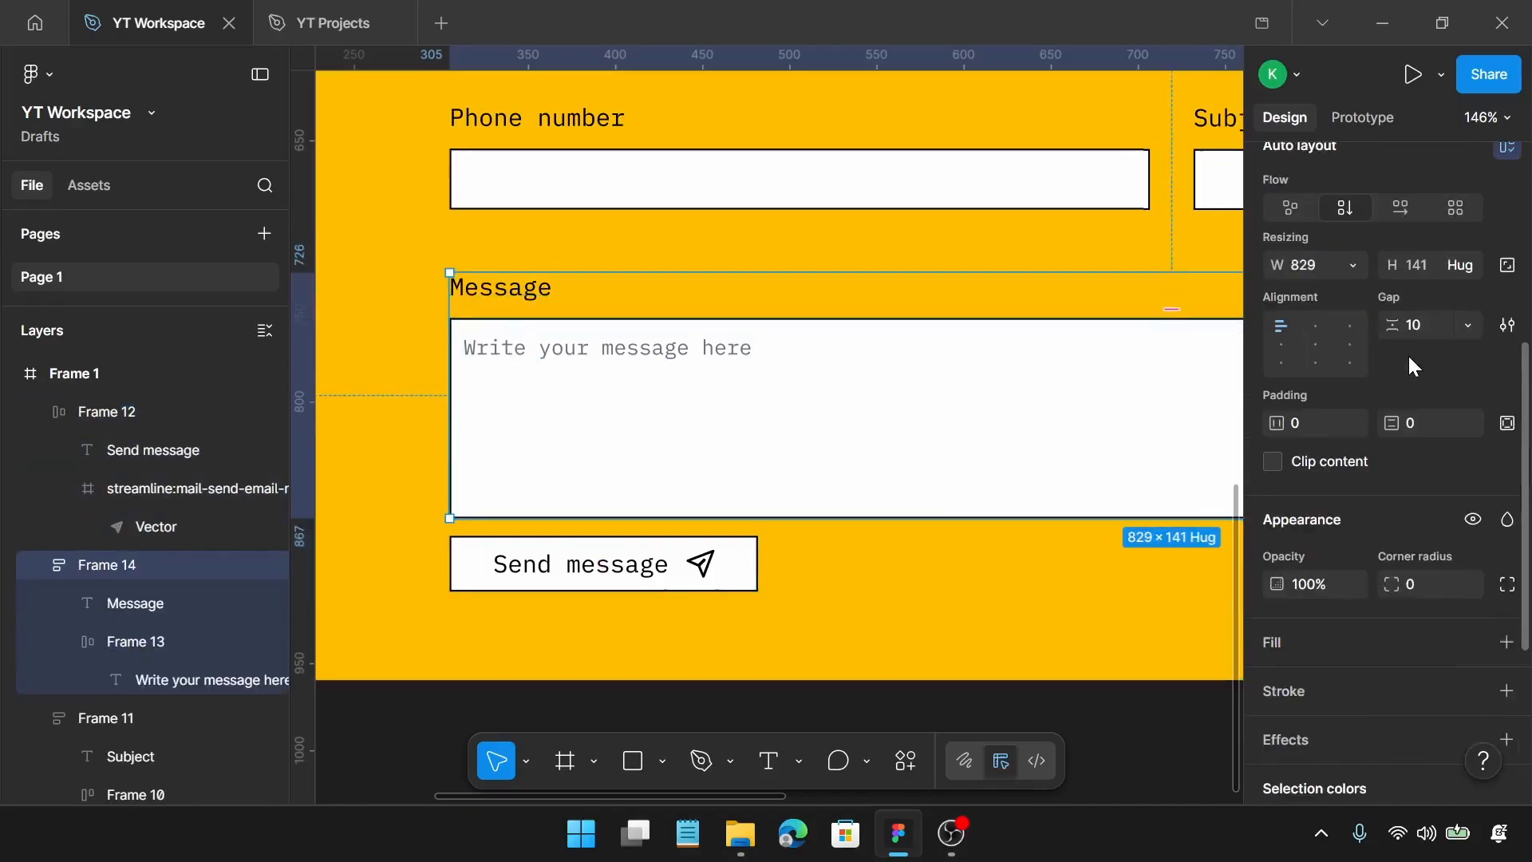
Combine the message field layout and the Send message button in an outer auto layout with a gap of 20
{"action": "left_click", "coordinate": [514, 561], "text": "shift"}
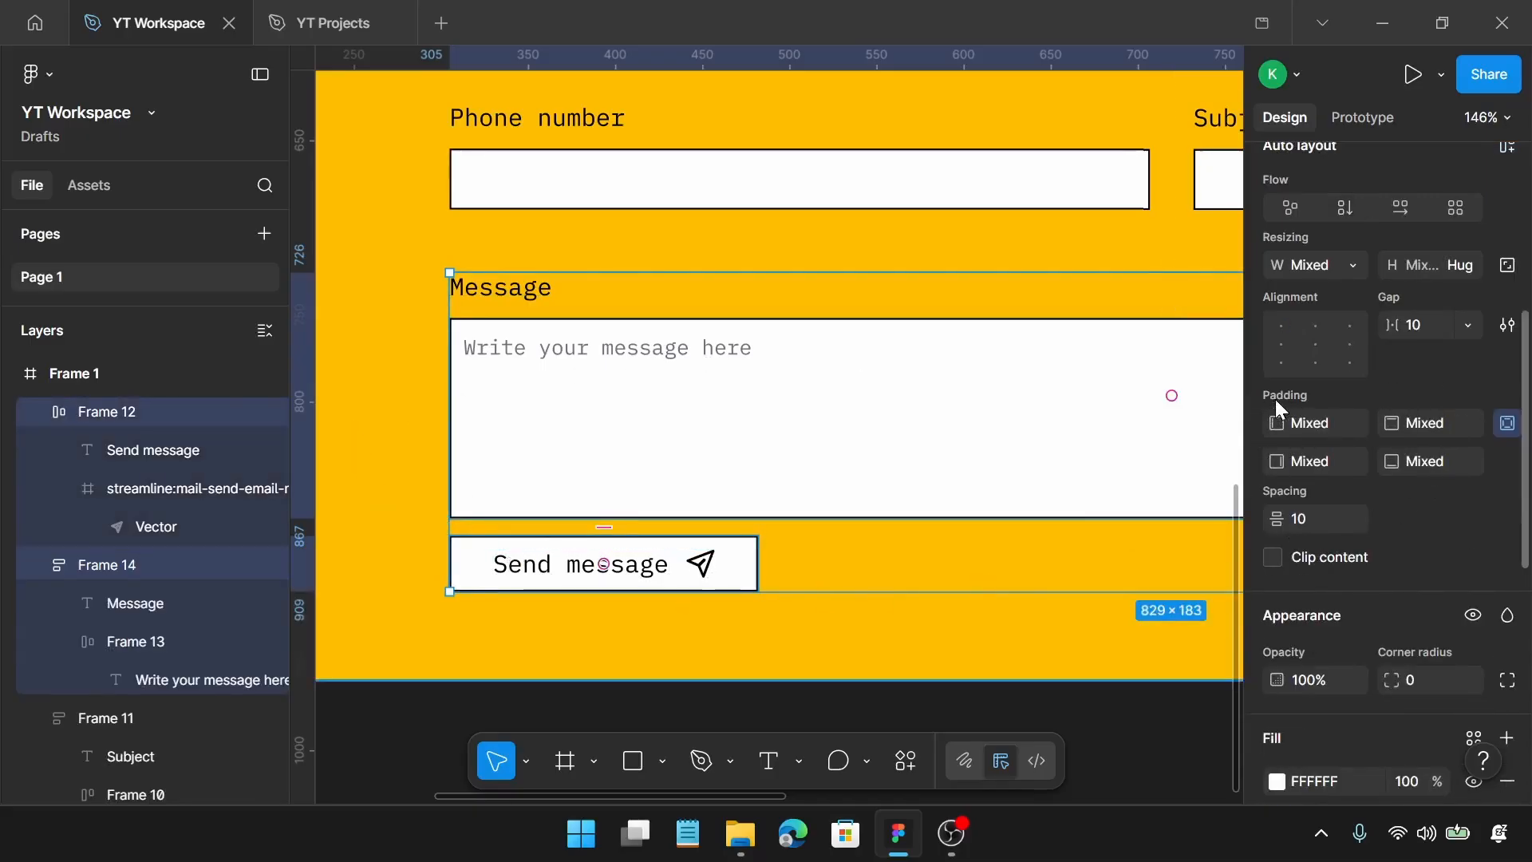
{"action": "key", "text": "shift+a"}
{"action": "left_click", "coordinate": [1415, 328]}
{"action": "type", "text": "20"}
{"action": "key", "text": "Return"}
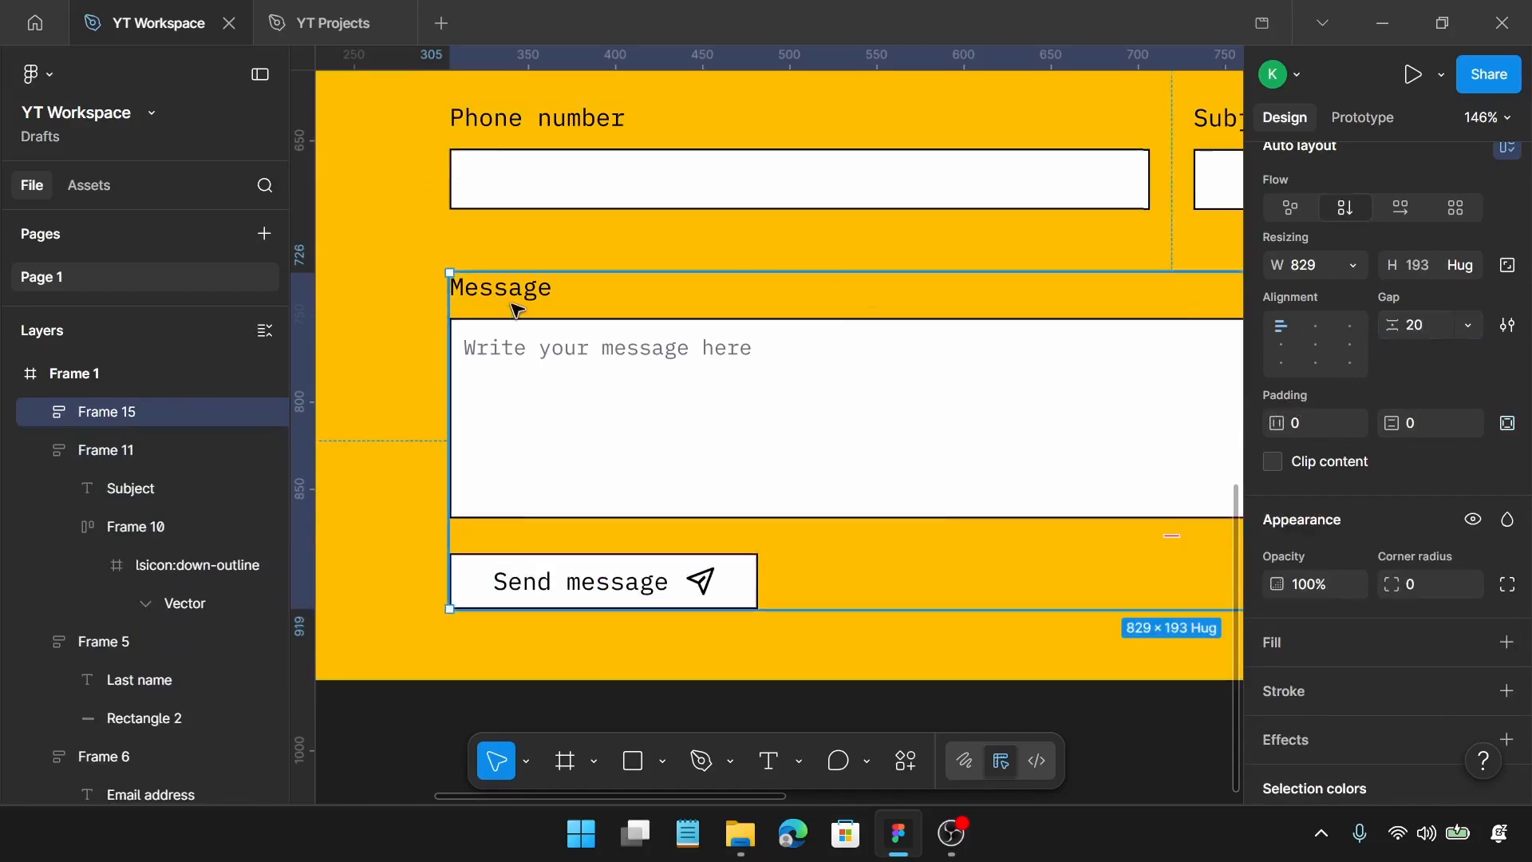
{"action": "scroll", "coordinate": [517, 309], "scroll_direction": "down", "scroll_amount": 10}
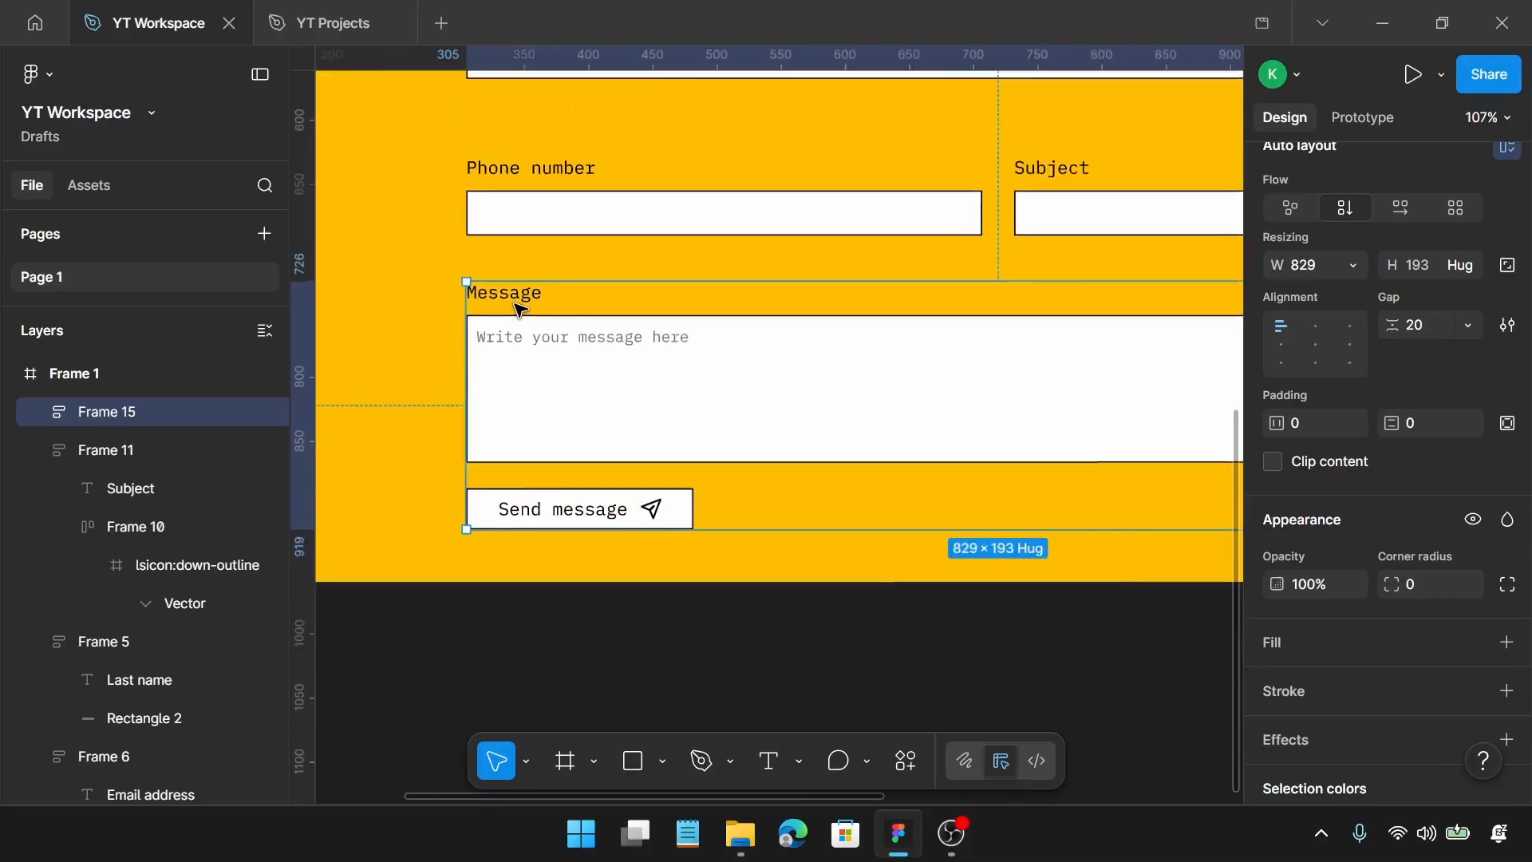
{"action": "scroll", "coordinate": [515, 303], "scroll_direction": "up", "scroll_amount": 2}
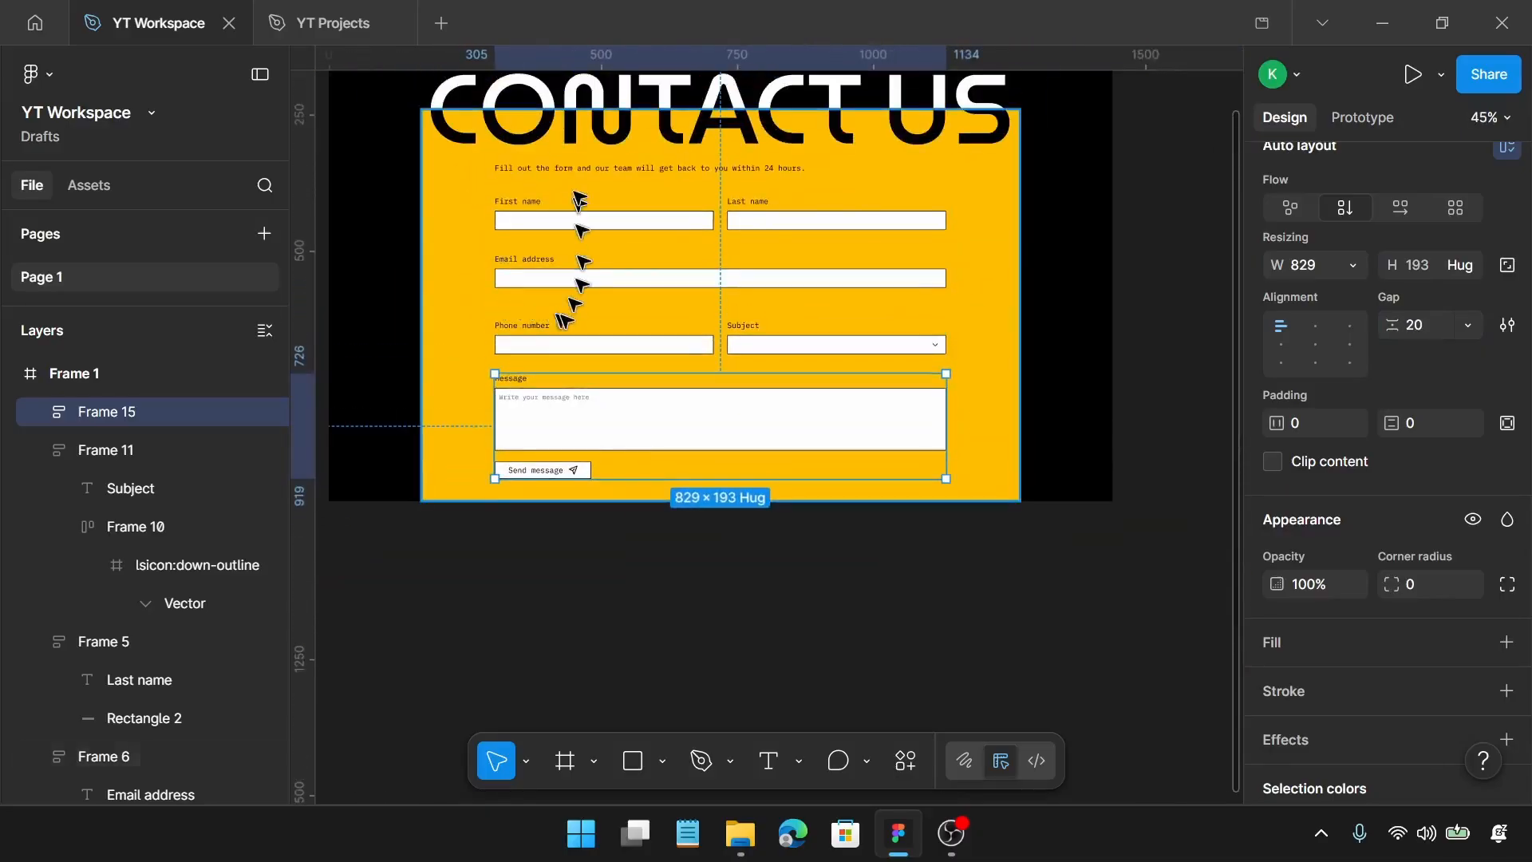
{"action": "scroll", "coordinate": [576, 192], "scroll_direction": "left", "scroll_amount": 1}
{"action": "scroll", "coordinate": [567, 200], "scroll_direction": "up", "scroll_amount": 2}
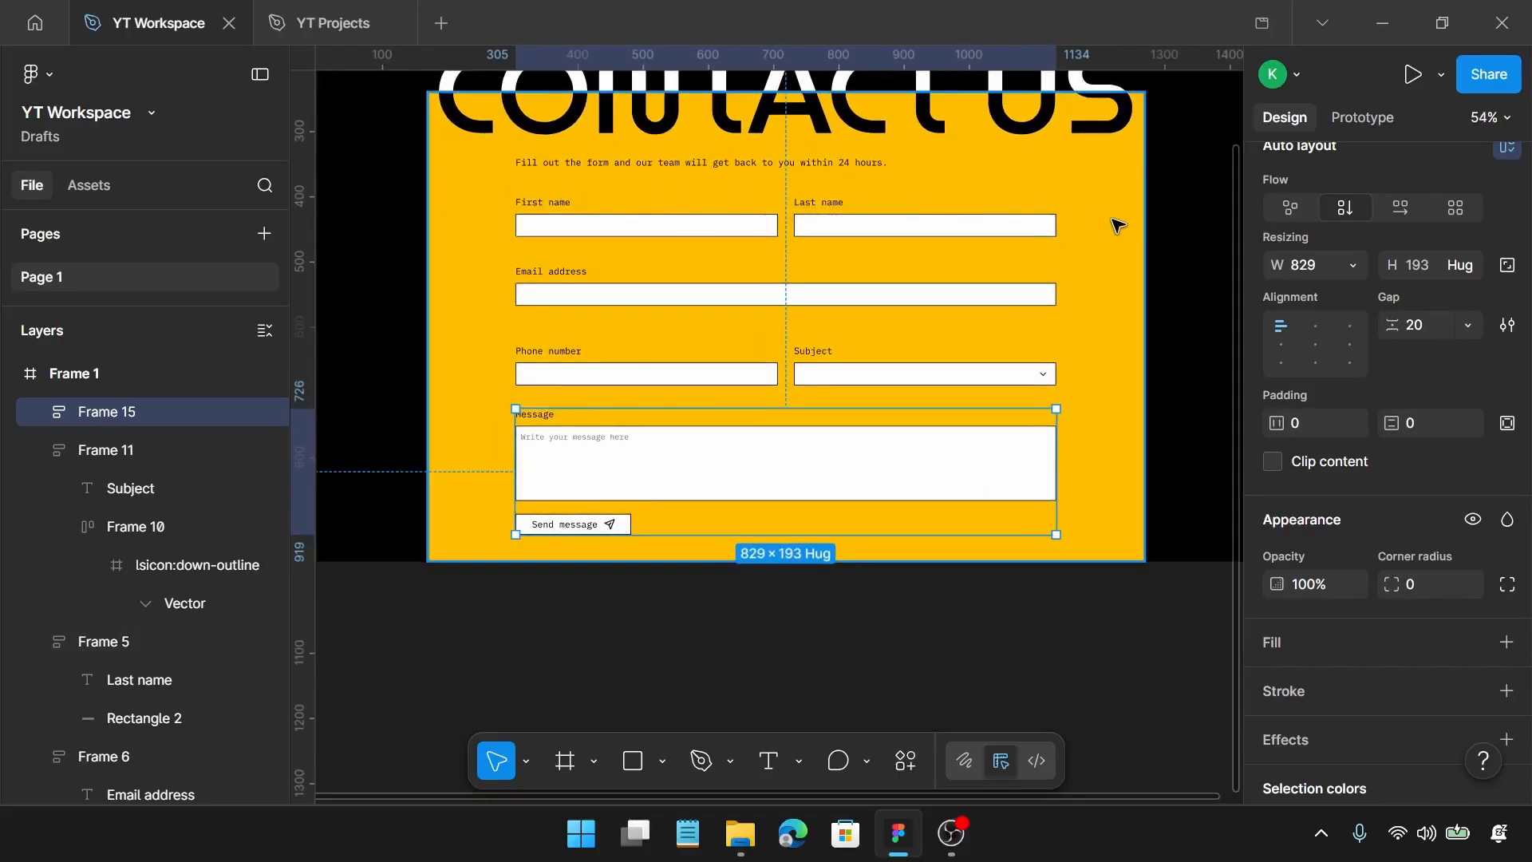
Wrap the First name and Last name fields in one horizontal auto layout, and the Phone number and Subject fields in another
{"action": "left_click", "coordinate": [686, 222]}
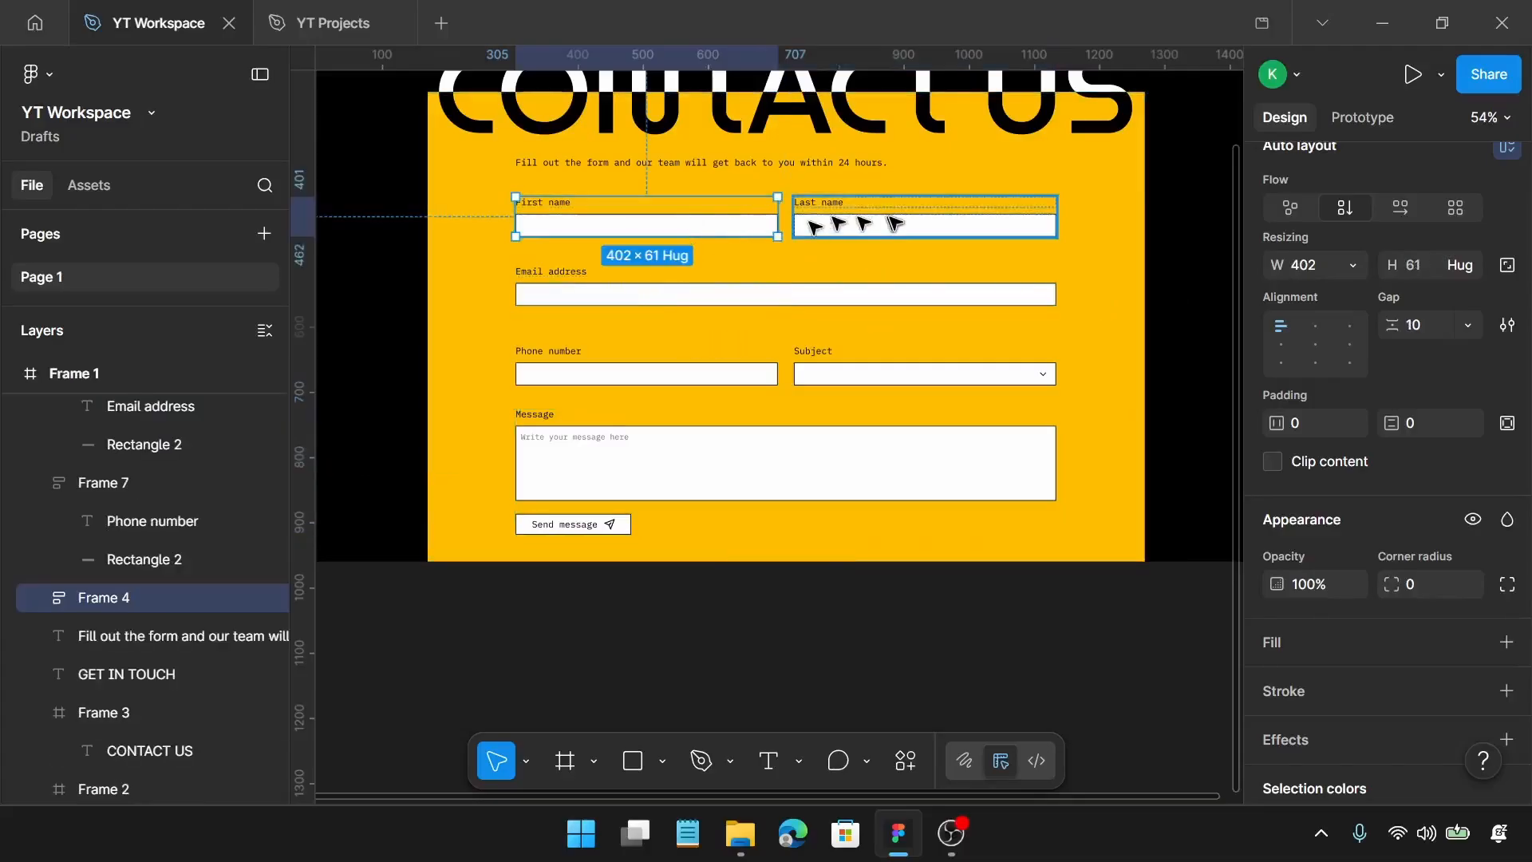
{"action": "left_click", "coordinate": [894, 224], "text": "shift"}
{"action": "key", "text": "shift+a"}
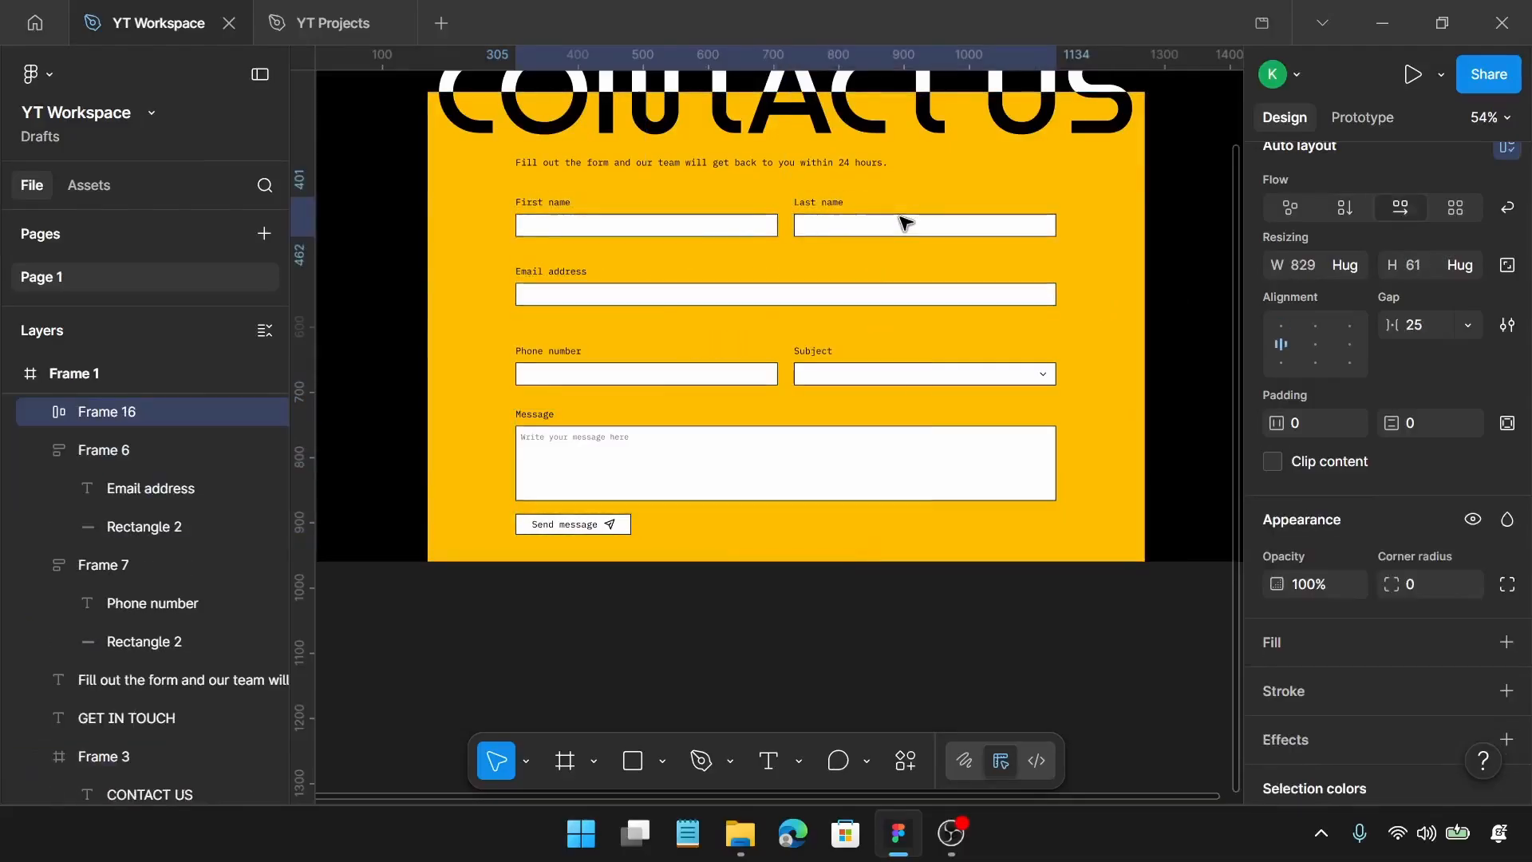
{"action": "left_click", "coordinate": [846, 373]}
{"action": "left_click", "coordinate": [757, 381], "text": "shift"}
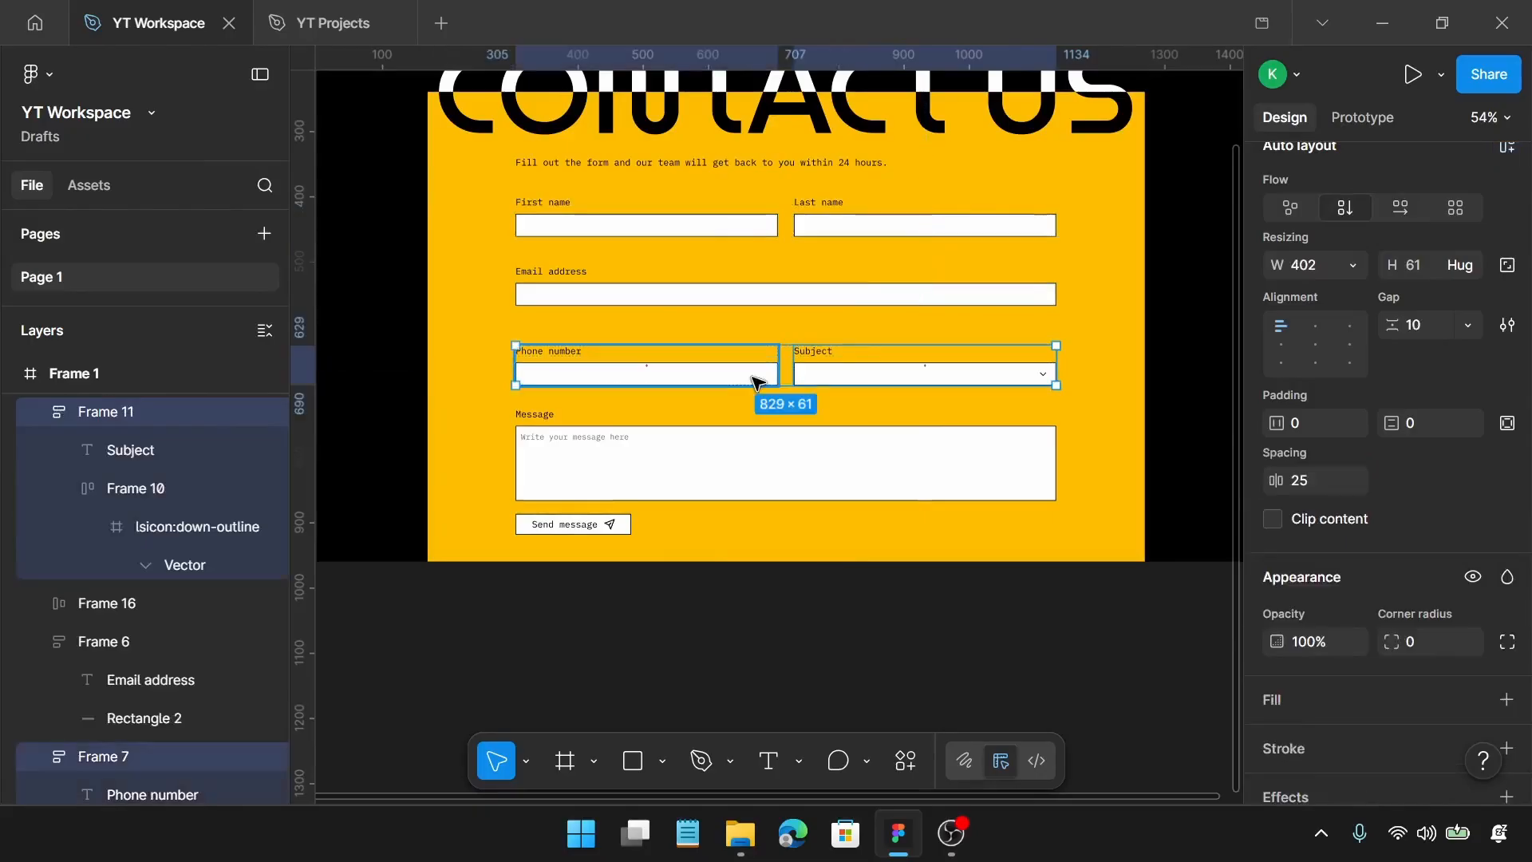
{"action": "key", "text": "shift+a"}
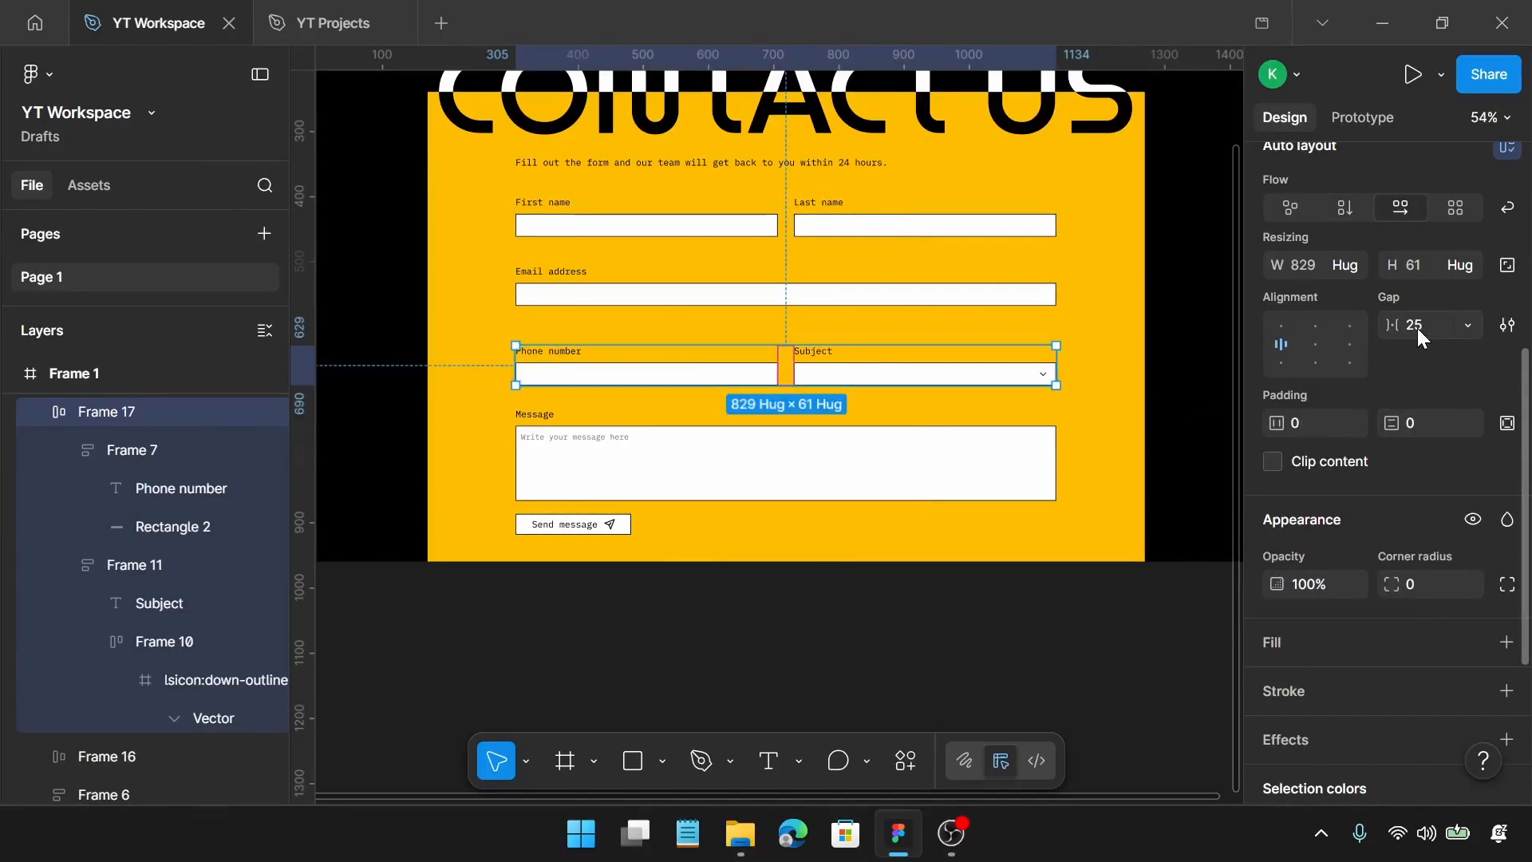
Combine the name row, Email address field, phone and subject row, and message block in a vertical auto layout with a gap of 25
{"action": "left_click", "coordinate": [810, 228]}
{"action": "left_click", "coordinate": [814, 289], "text": "shift"}
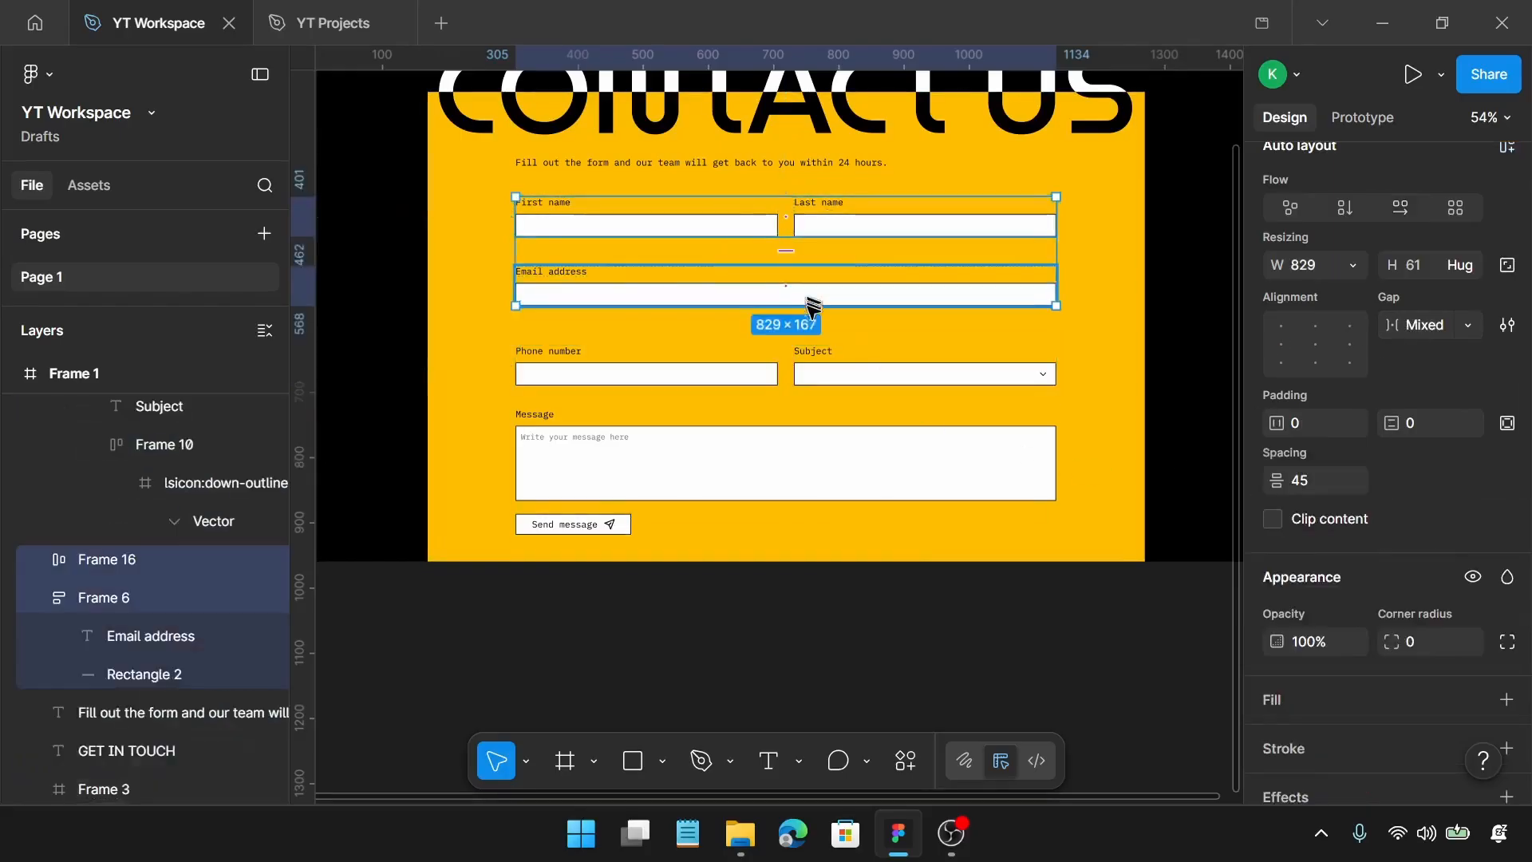
{"action": "left_click", "coordinate": [811, 359], "text": "shift"}
{"action": "left_click", "coordinate": [826, 439], "text": "shift"}
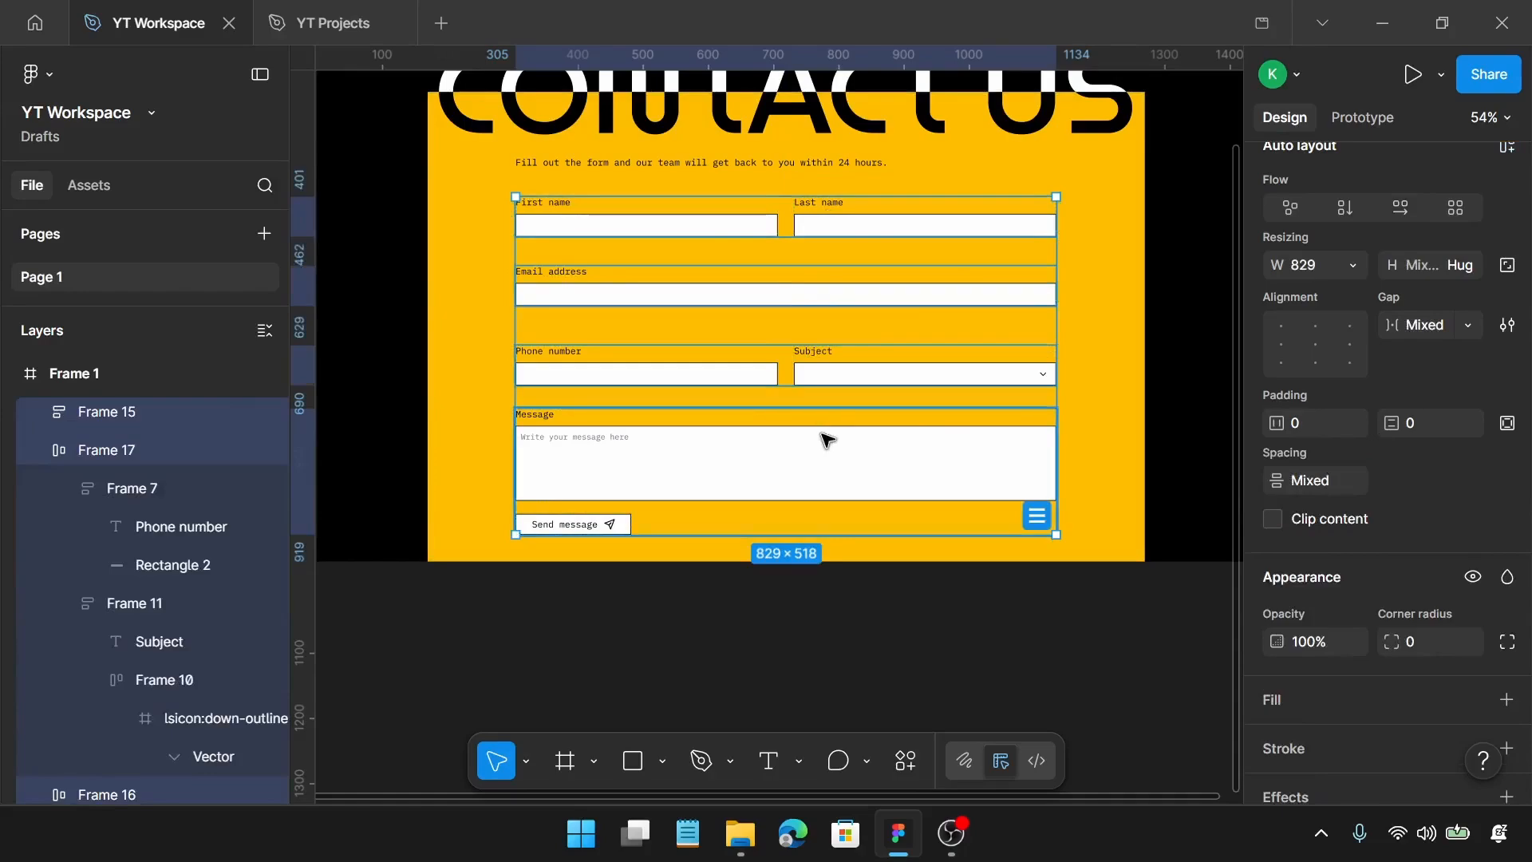
{"action": "key", "text": "shift+a"}
{"action": "left_click", "coordinate": [1432, 324]}
{"action": "type", "text": "25"}
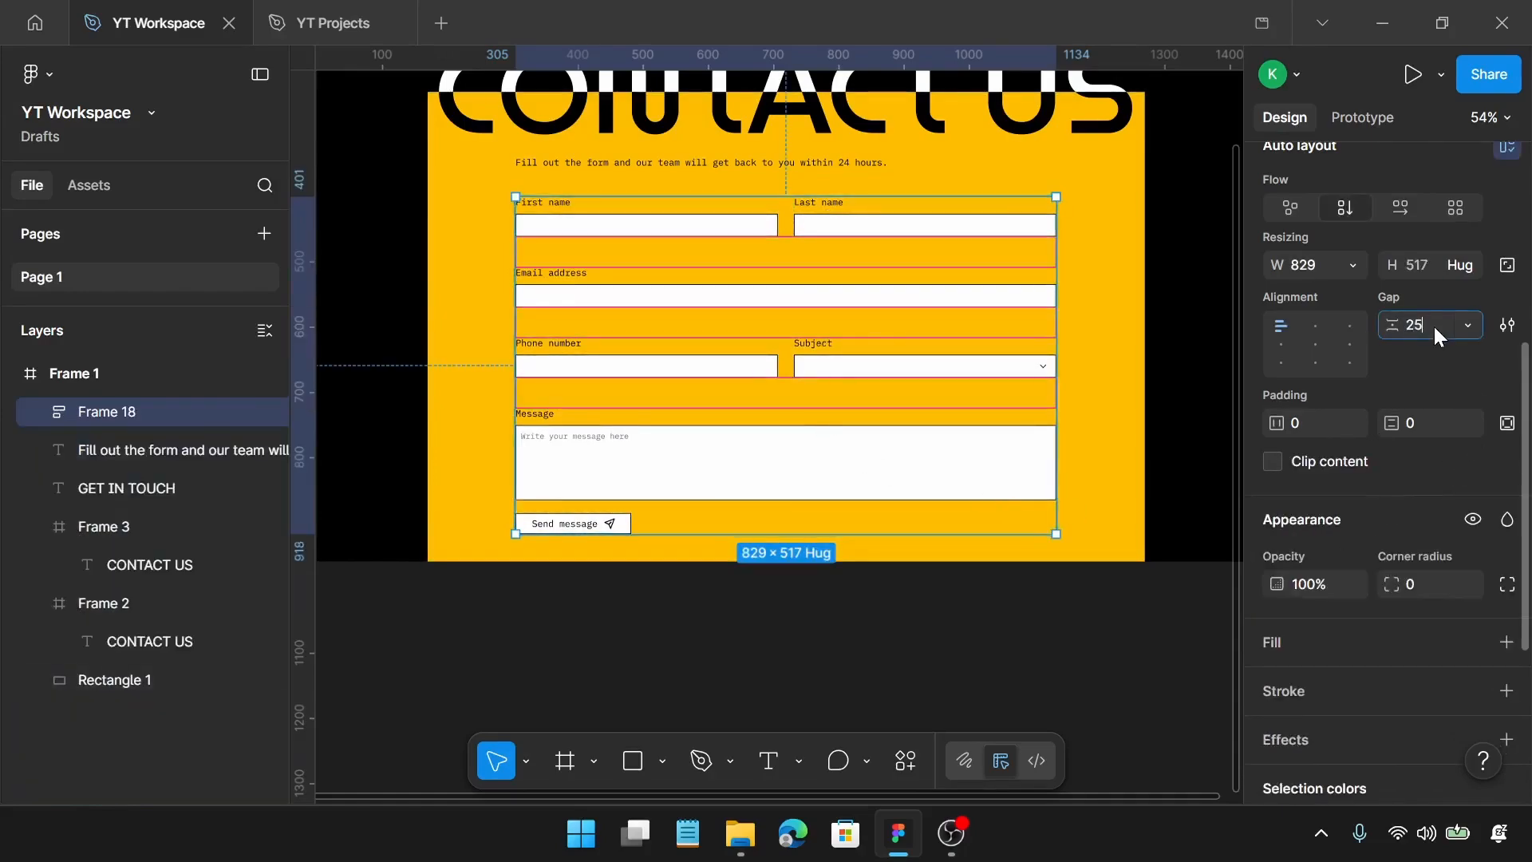
{"action": "key", "text": "Return"}
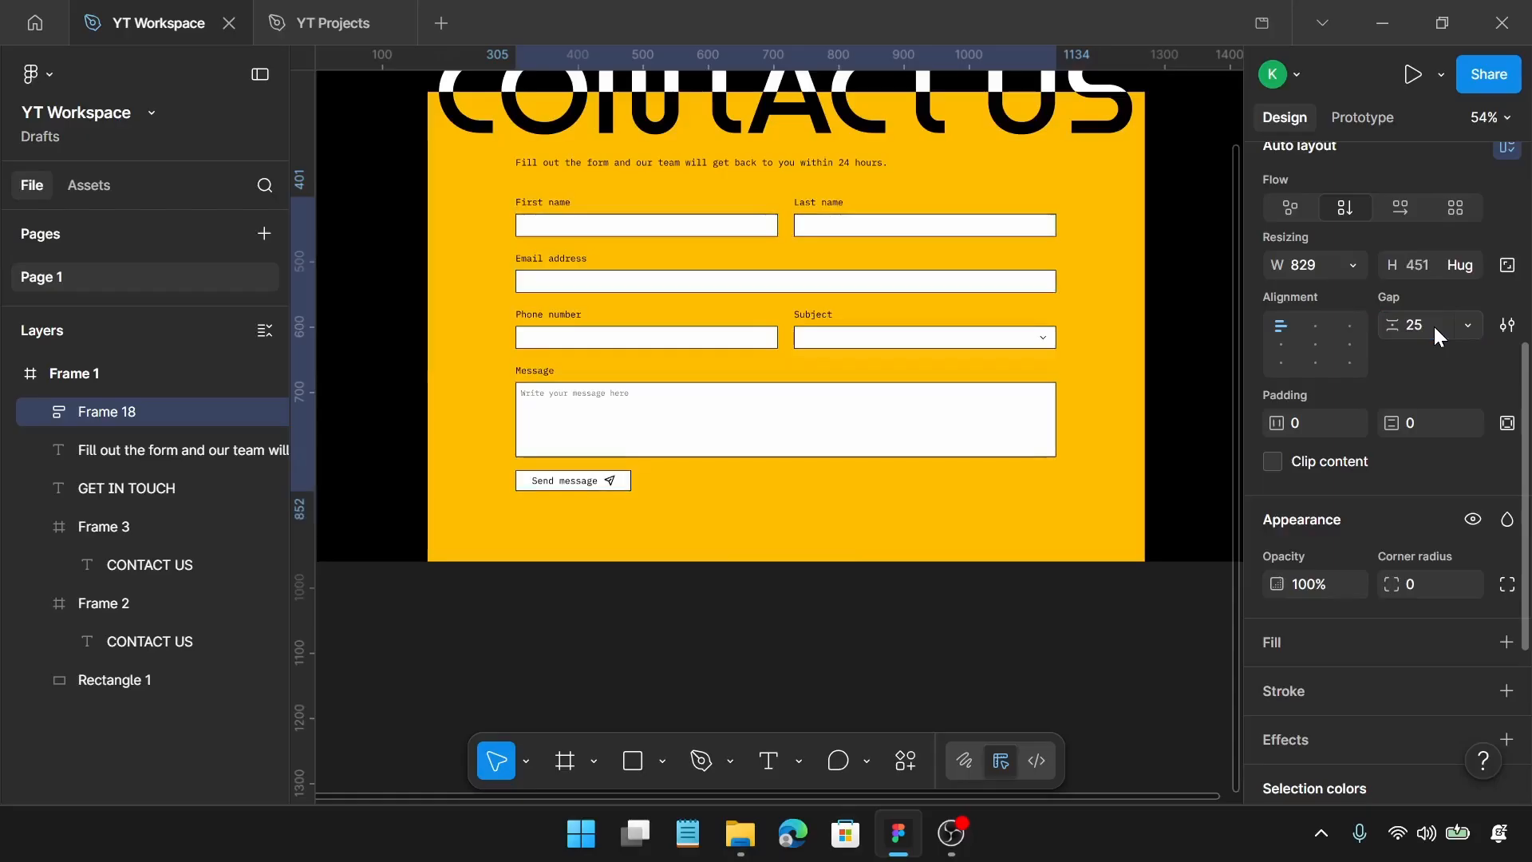
Set the vertical spacing between the "Fill out the form" text and the form layout to 60
{"action": "left_click", "coordinate": [682, 177]}
{"action": "left_click", "coordinate": [694, 228], "text": "shift"}
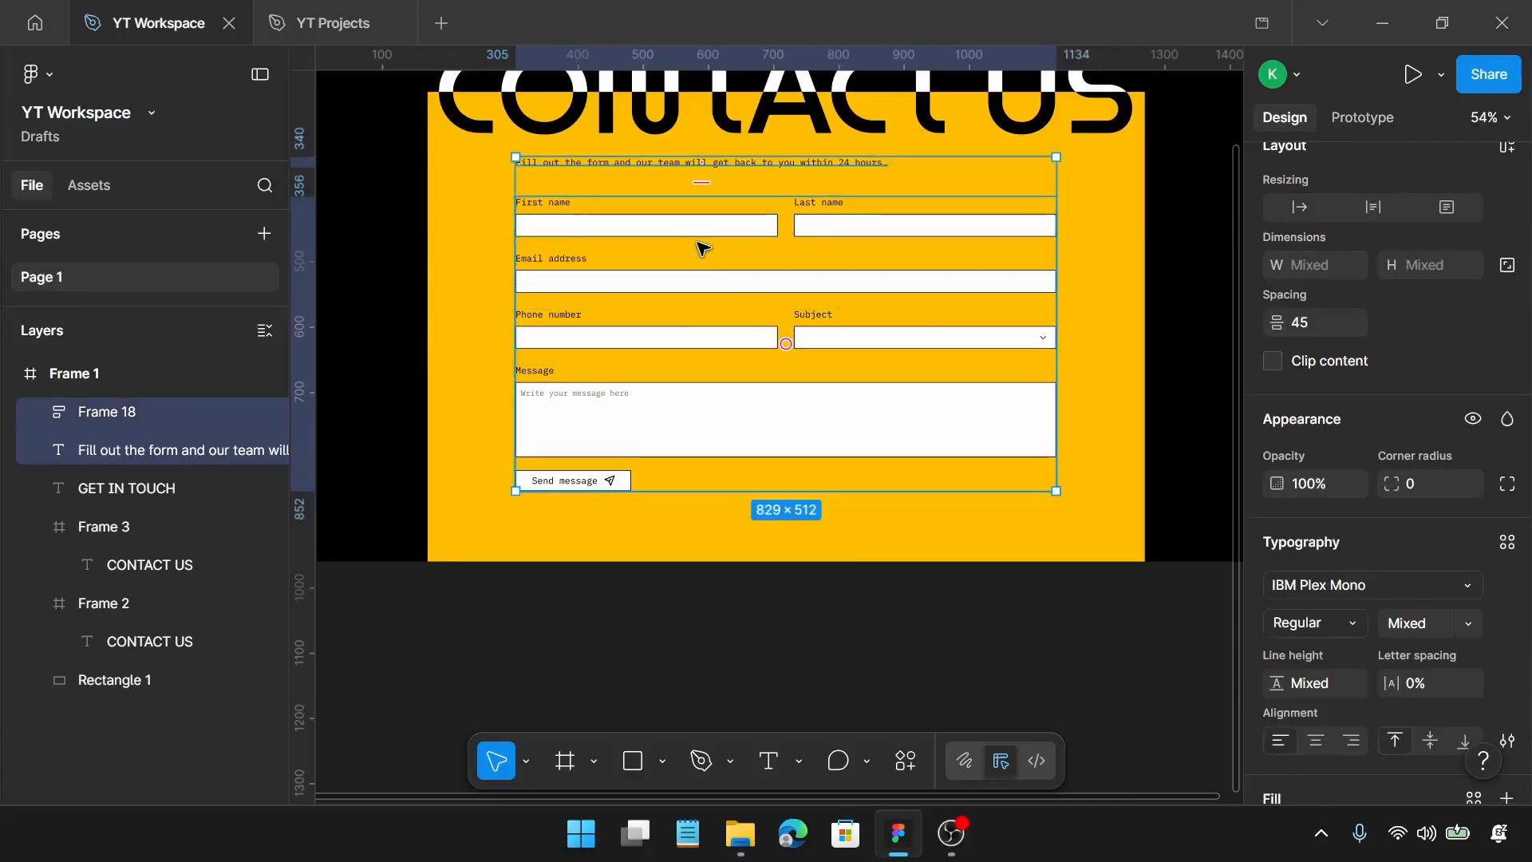
{"action": "left_click", "coordinate": [1303, 325]}
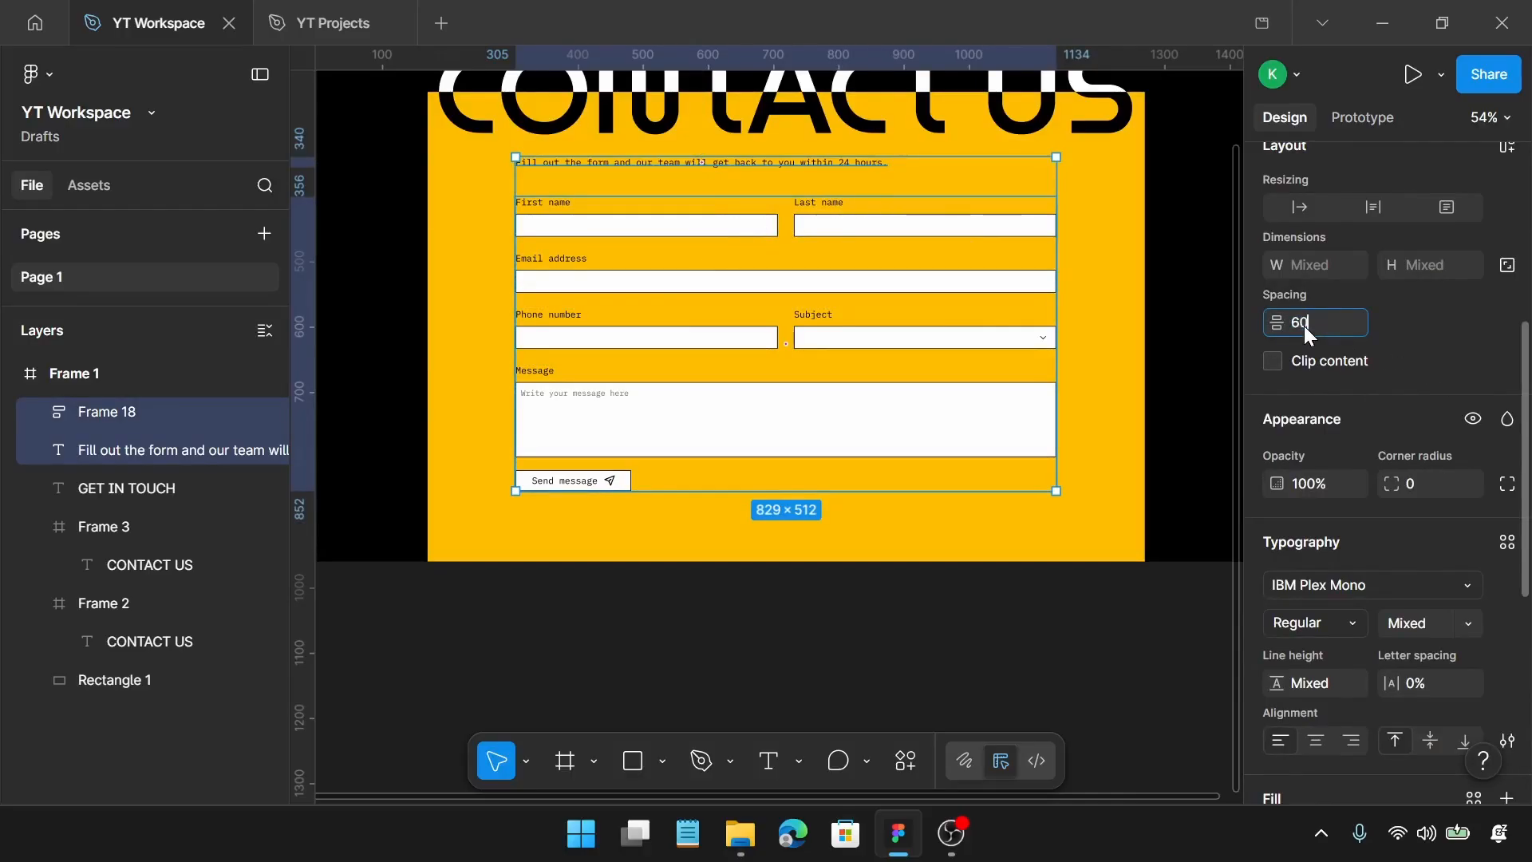
{"action": "type", "text": "60"}
{"action": "key", "text": "Return"}
{"action": "left_click", "coordinate": [1067, 490]}
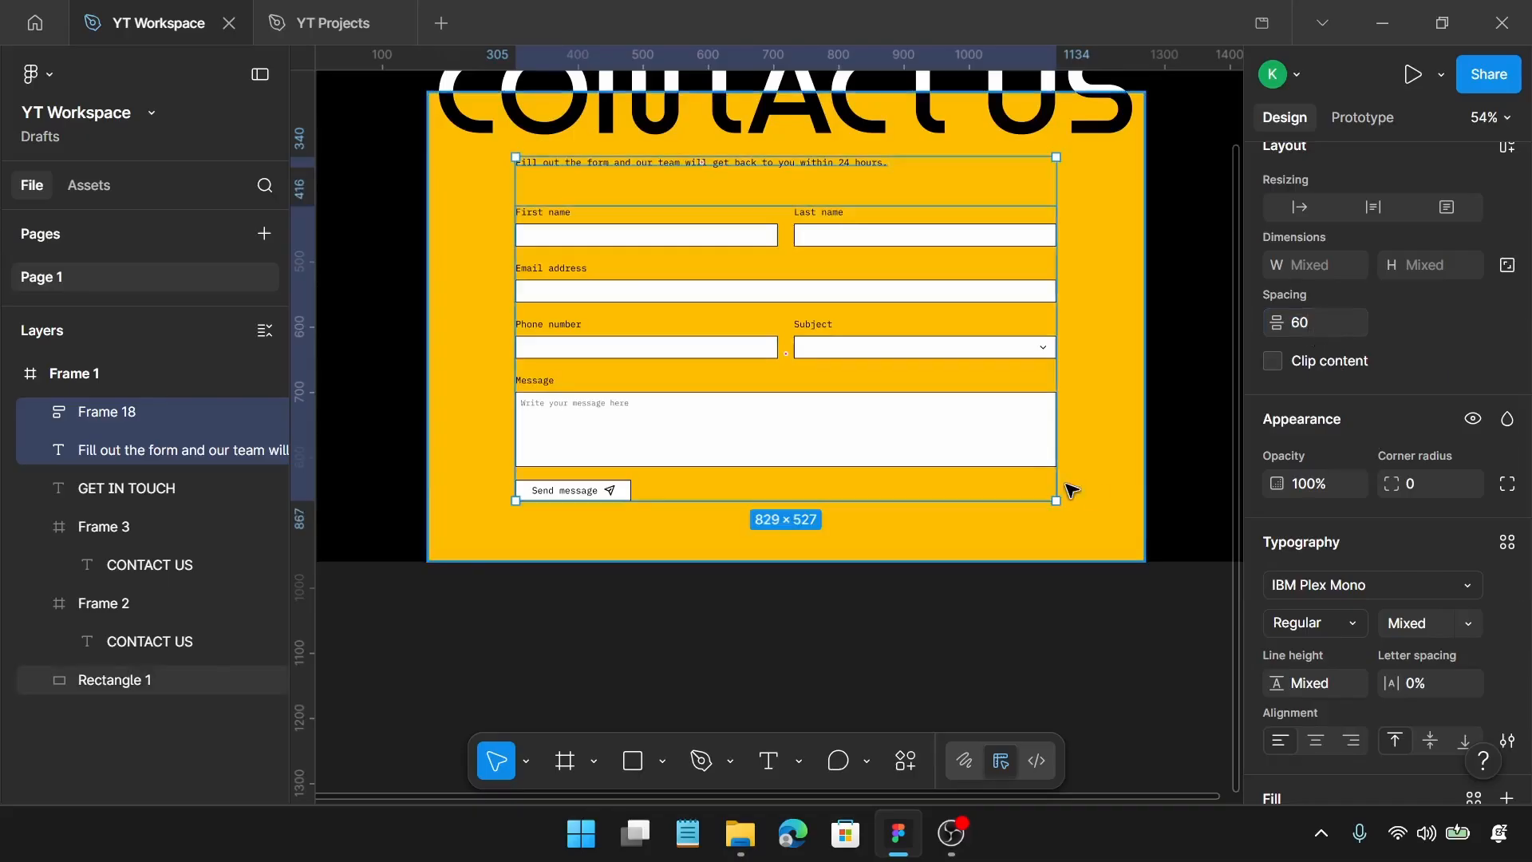
Deselect everything and preview the contact page as a full-screen prototype, scaled so the whole page fits the display
{"action": "scroll", "coordinate": [1085, 490], "scroll_direction": "down", "scroll_amount": 3}
{"action": "scroll", "coordinate": [1085, 489], "scroll_direction": "right", "scroll_amount": 2}
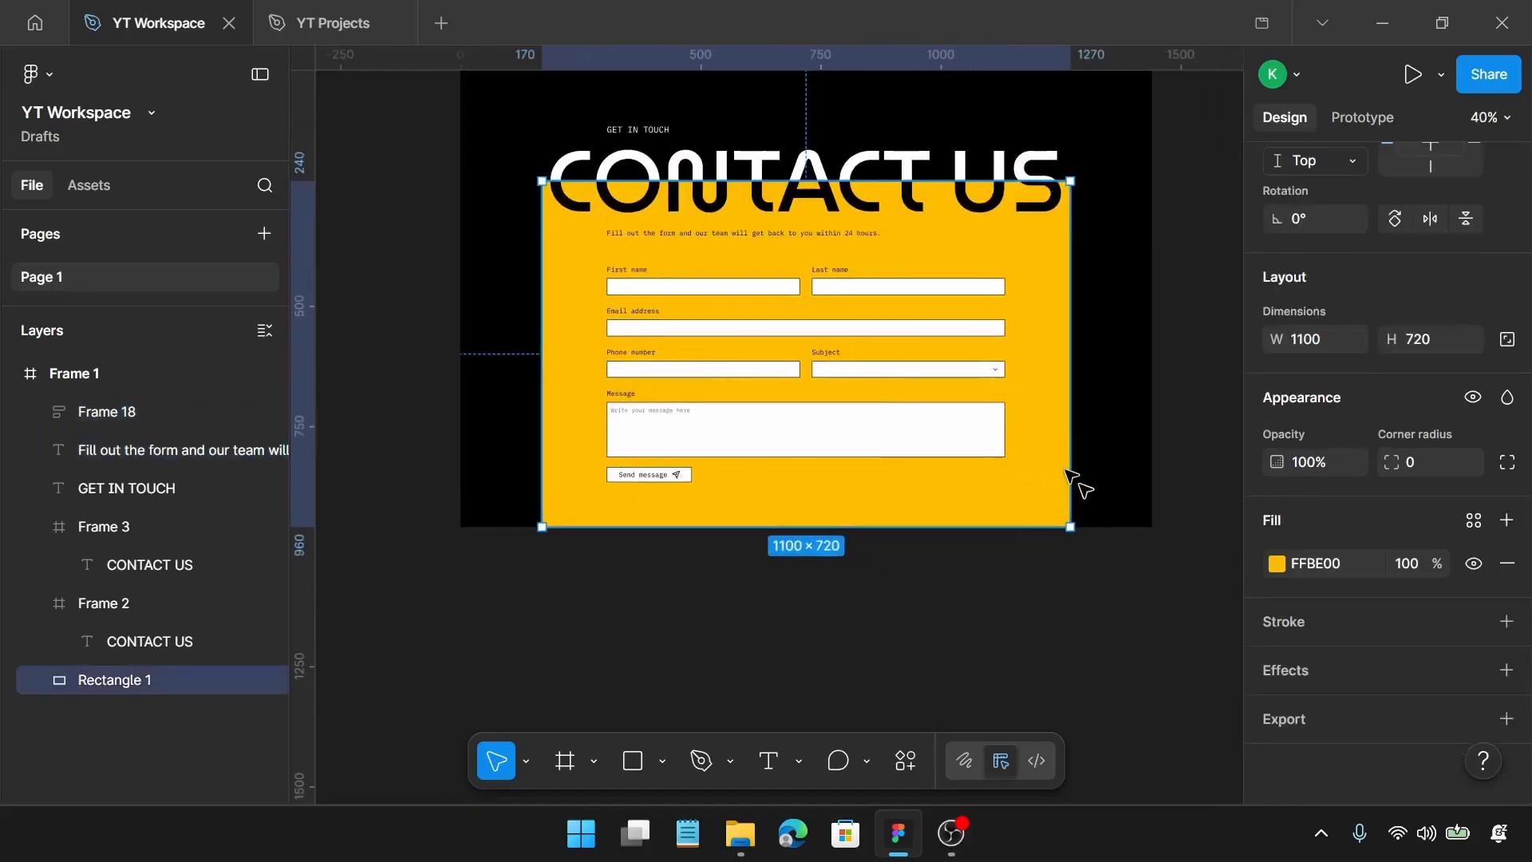
{"action": "left_click", "coordinate": [1171, 479]}
{"action": "scroll", "coordinate": [1171, 476], "scroll_direction": "up", "scroll_amount": 1}
{"action": "scroll", "coordinate": [1170, 477], "scroll_direction": "up", "scroll_amount": 2}
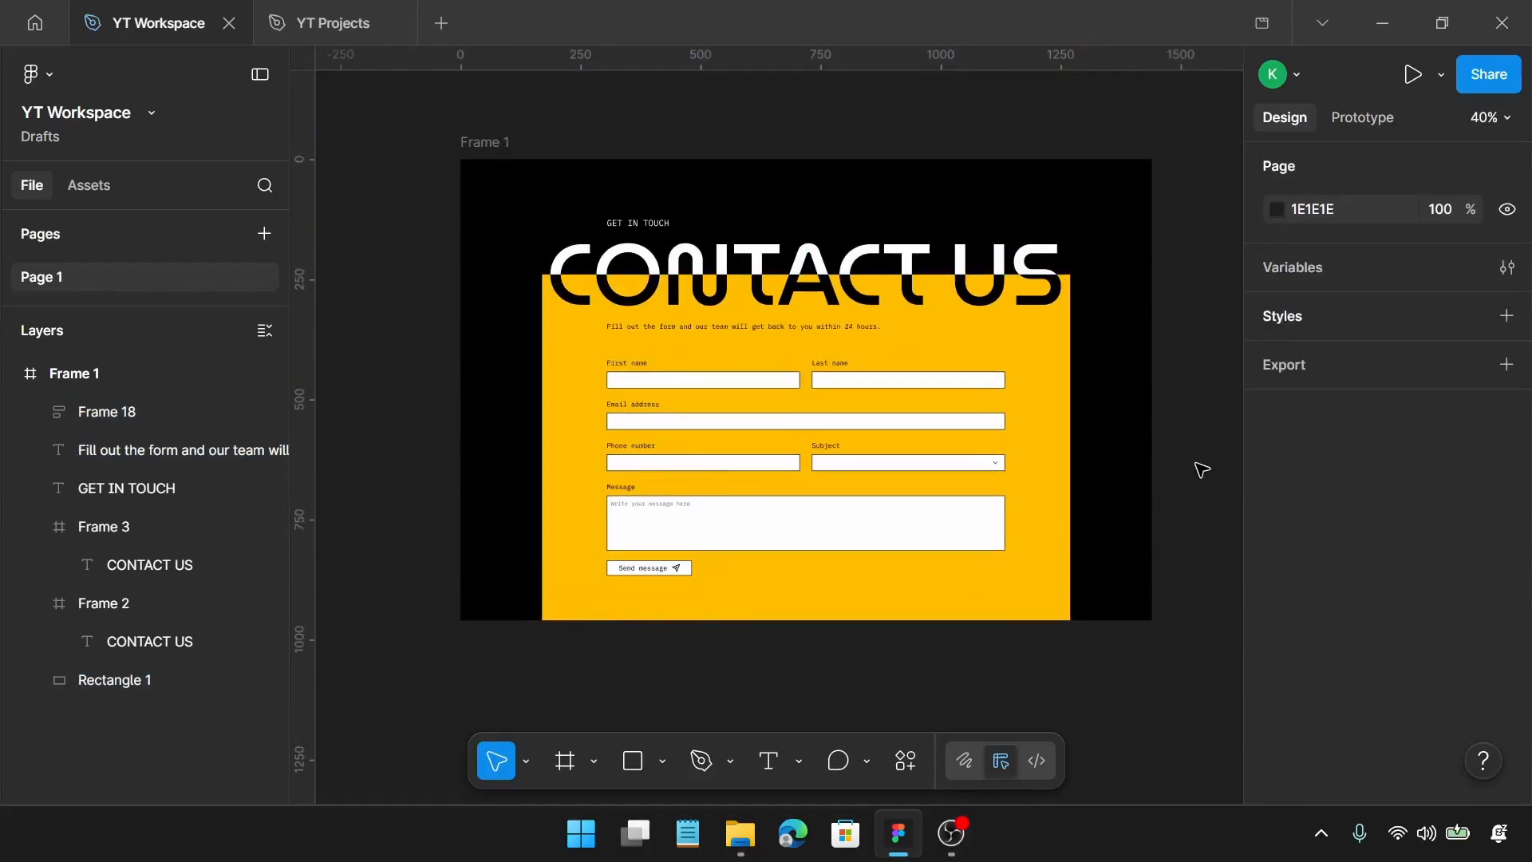
{"action": "left_click", "coordinate": [1412, 74]}
{"action": "left_click", "coordinate": [1444, 76]}
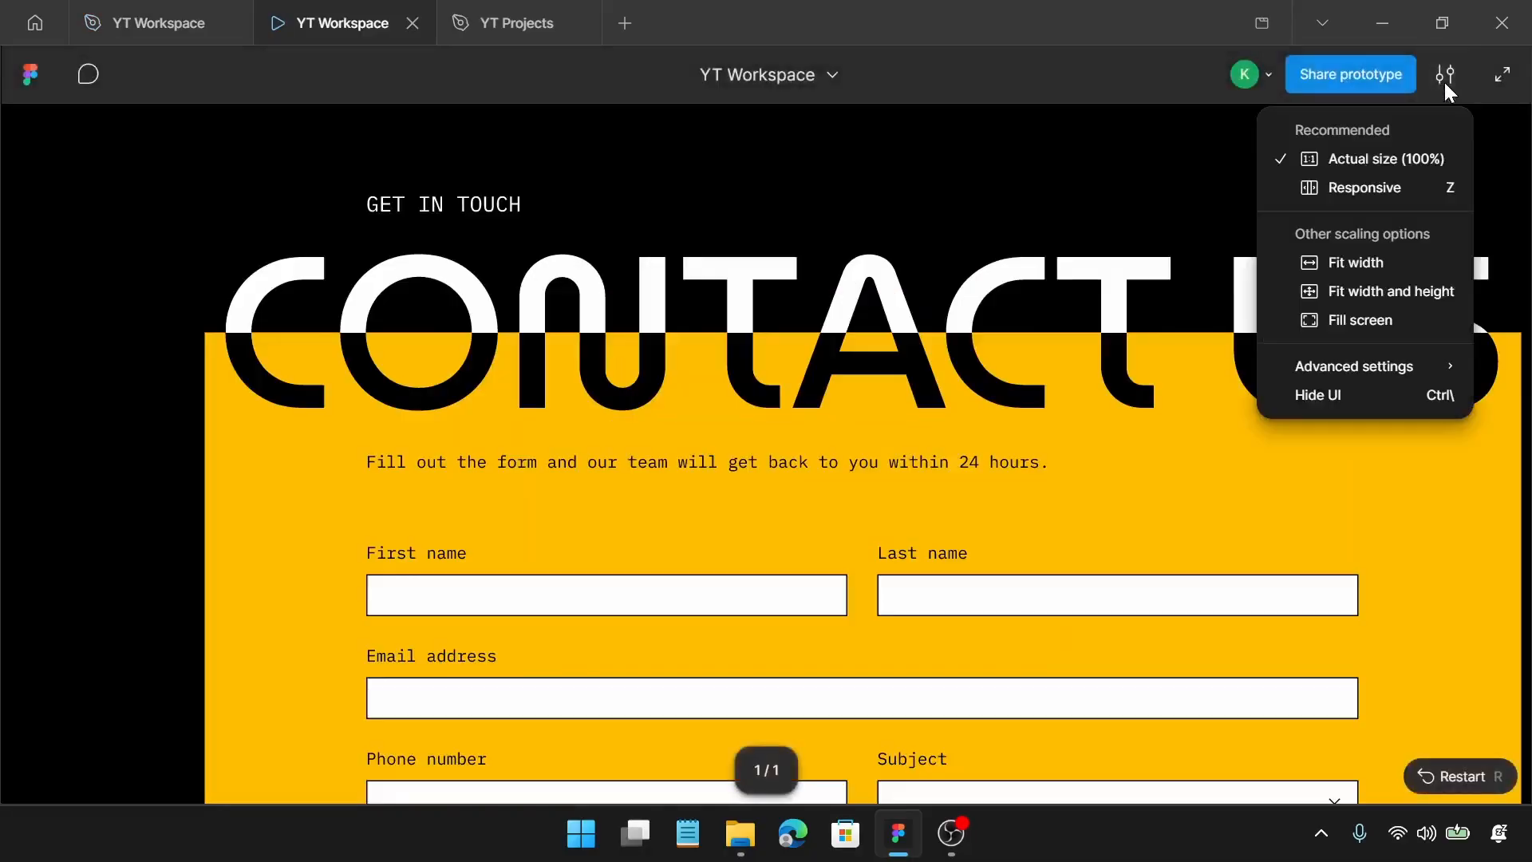
{"action": "left_click", "coordinate": [1401, 319]}
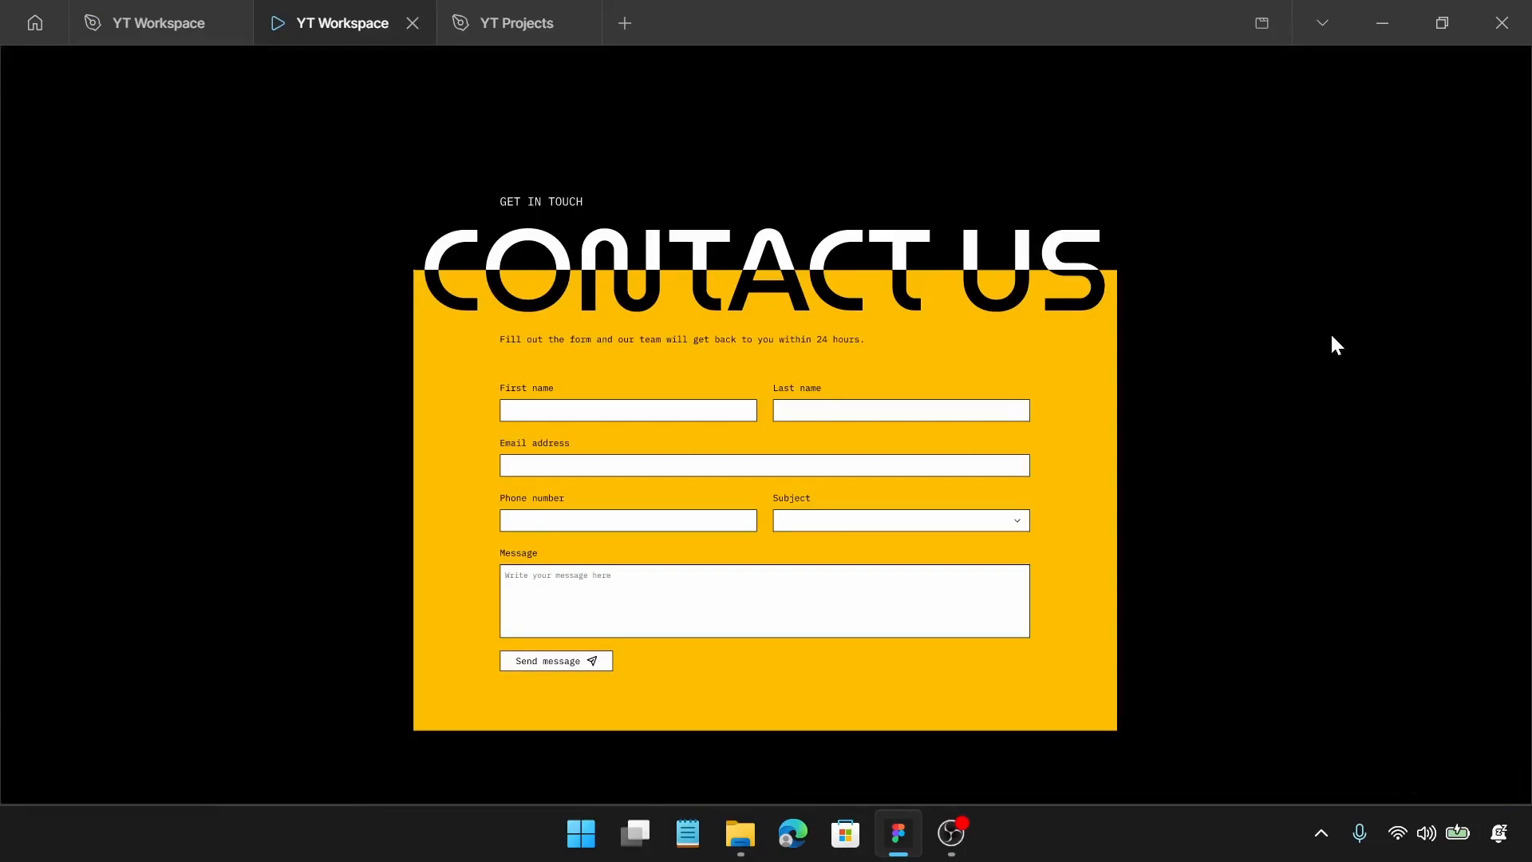
{"action": "key", "text": "f"}
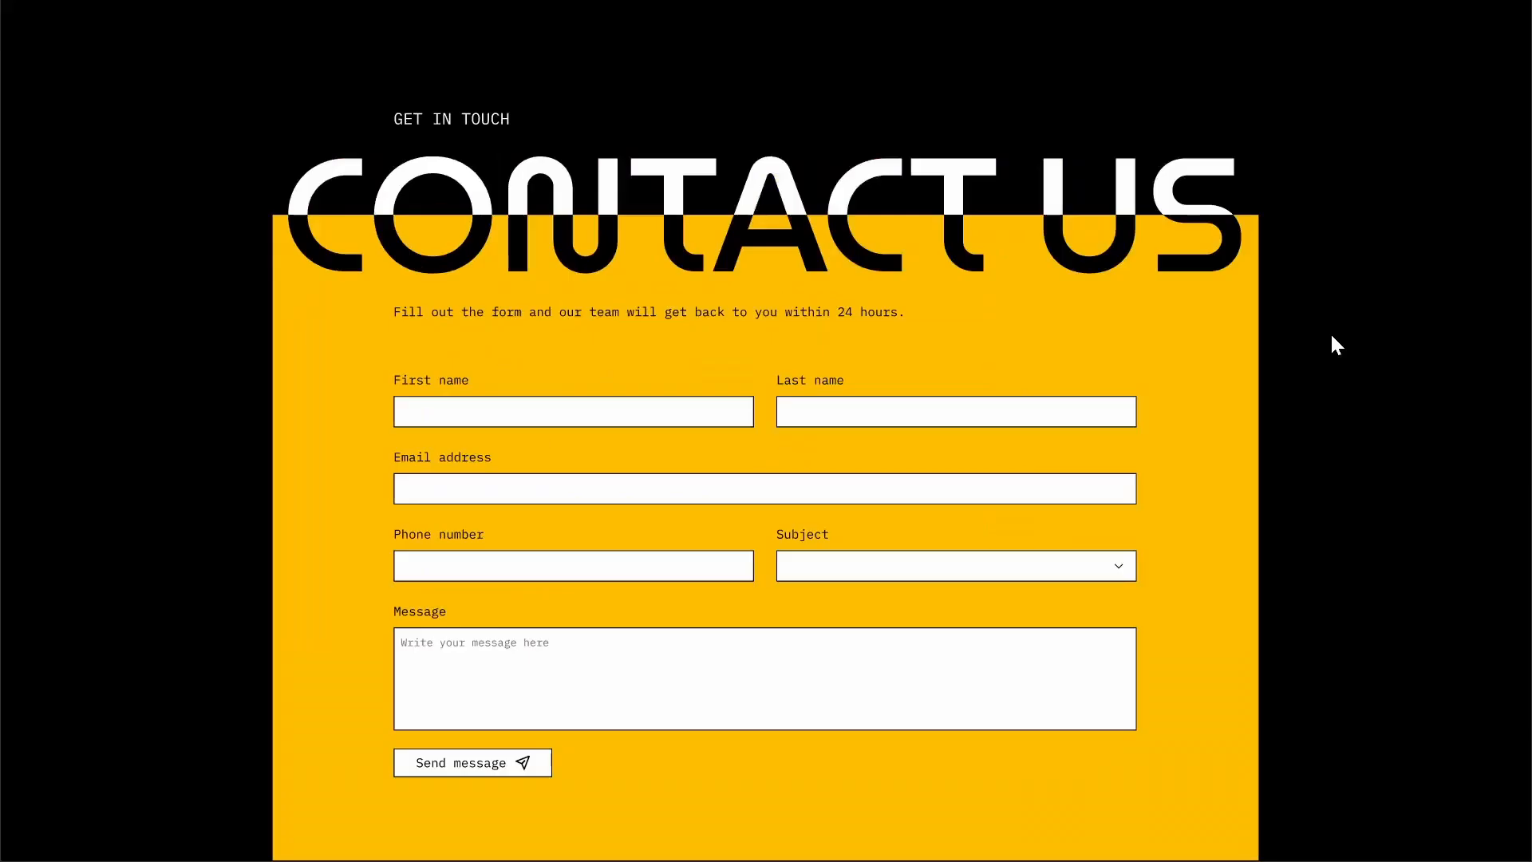